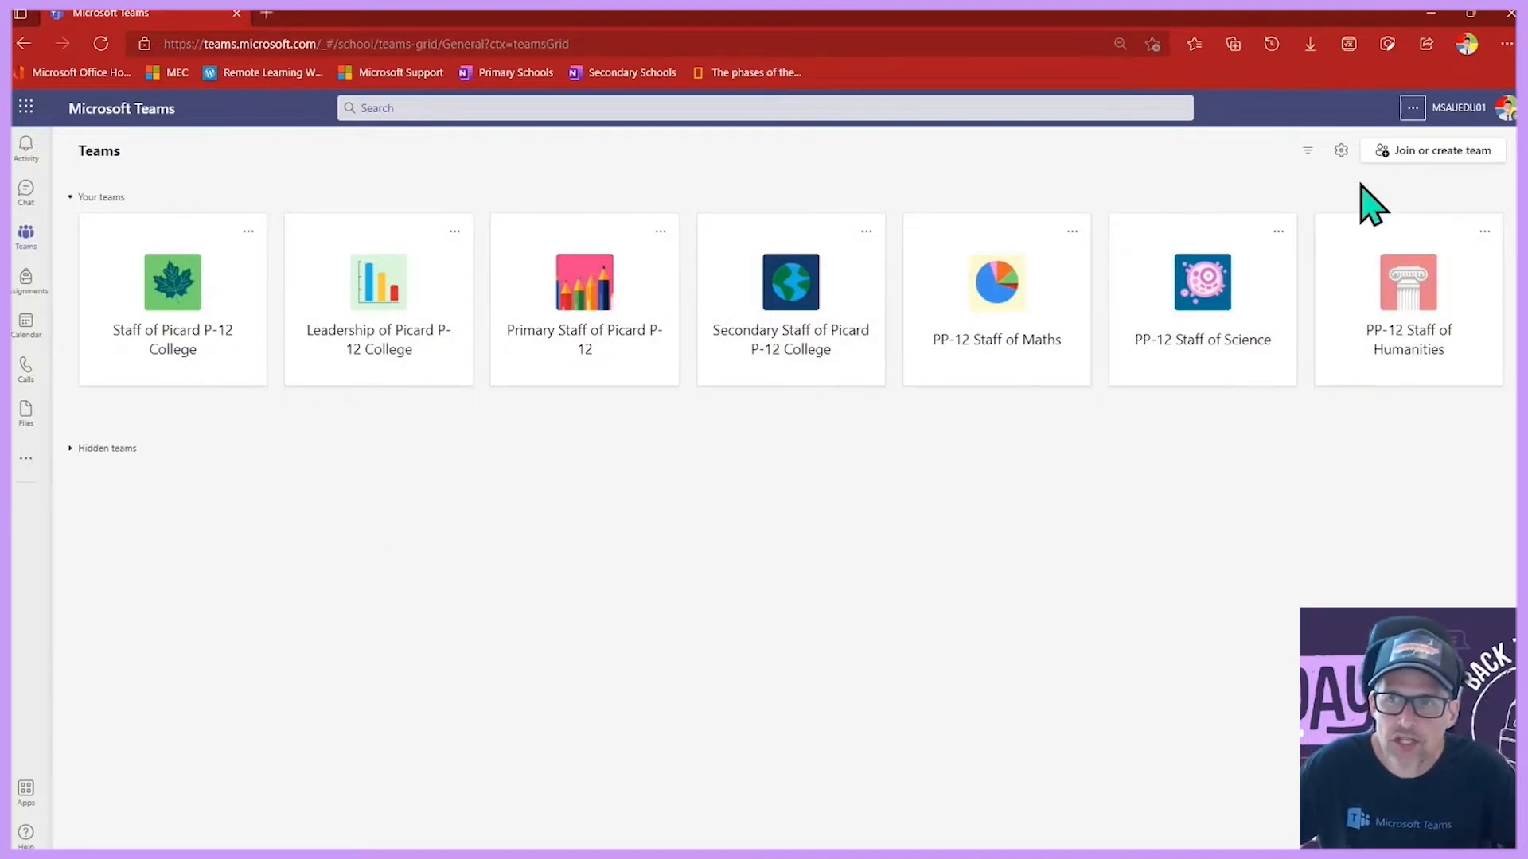
Switch the teams layout from the grid to List in the general settings and return to the teams view.
left_click(1342, 151)
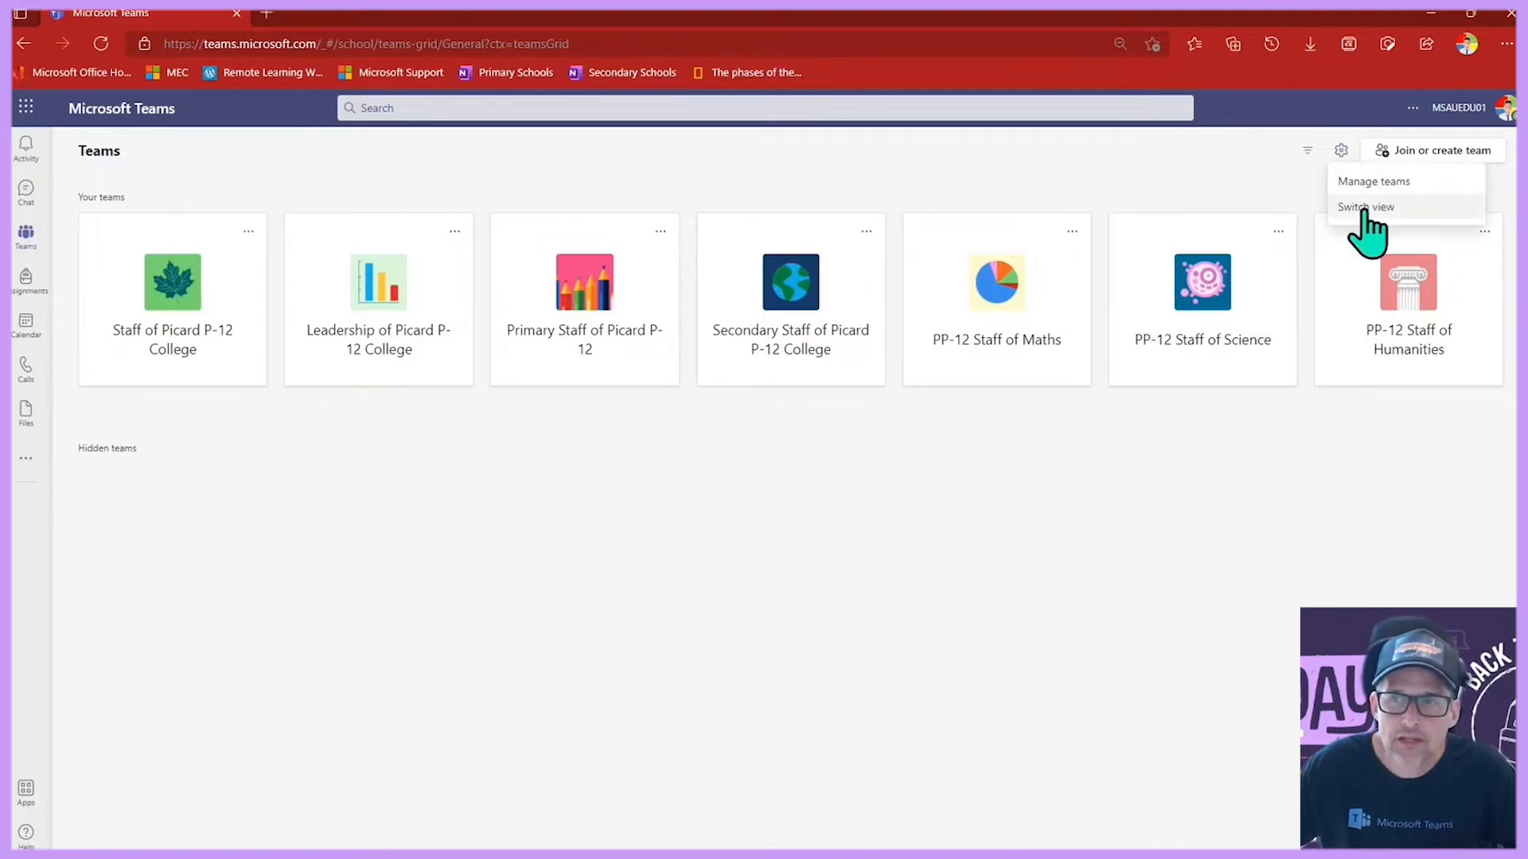
left_click(1364, 209)
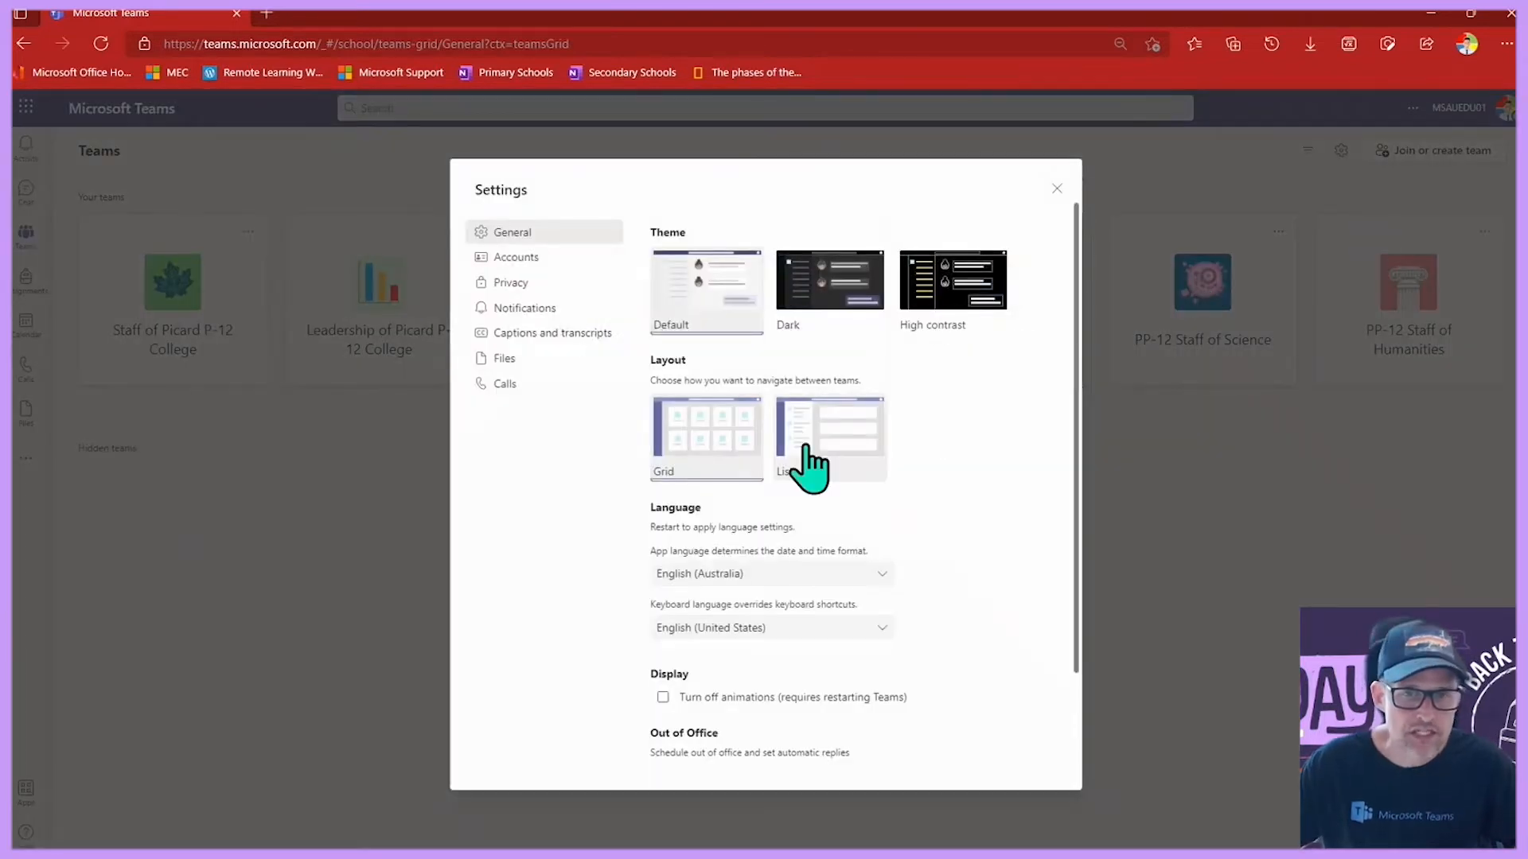
left_click(805, 448)
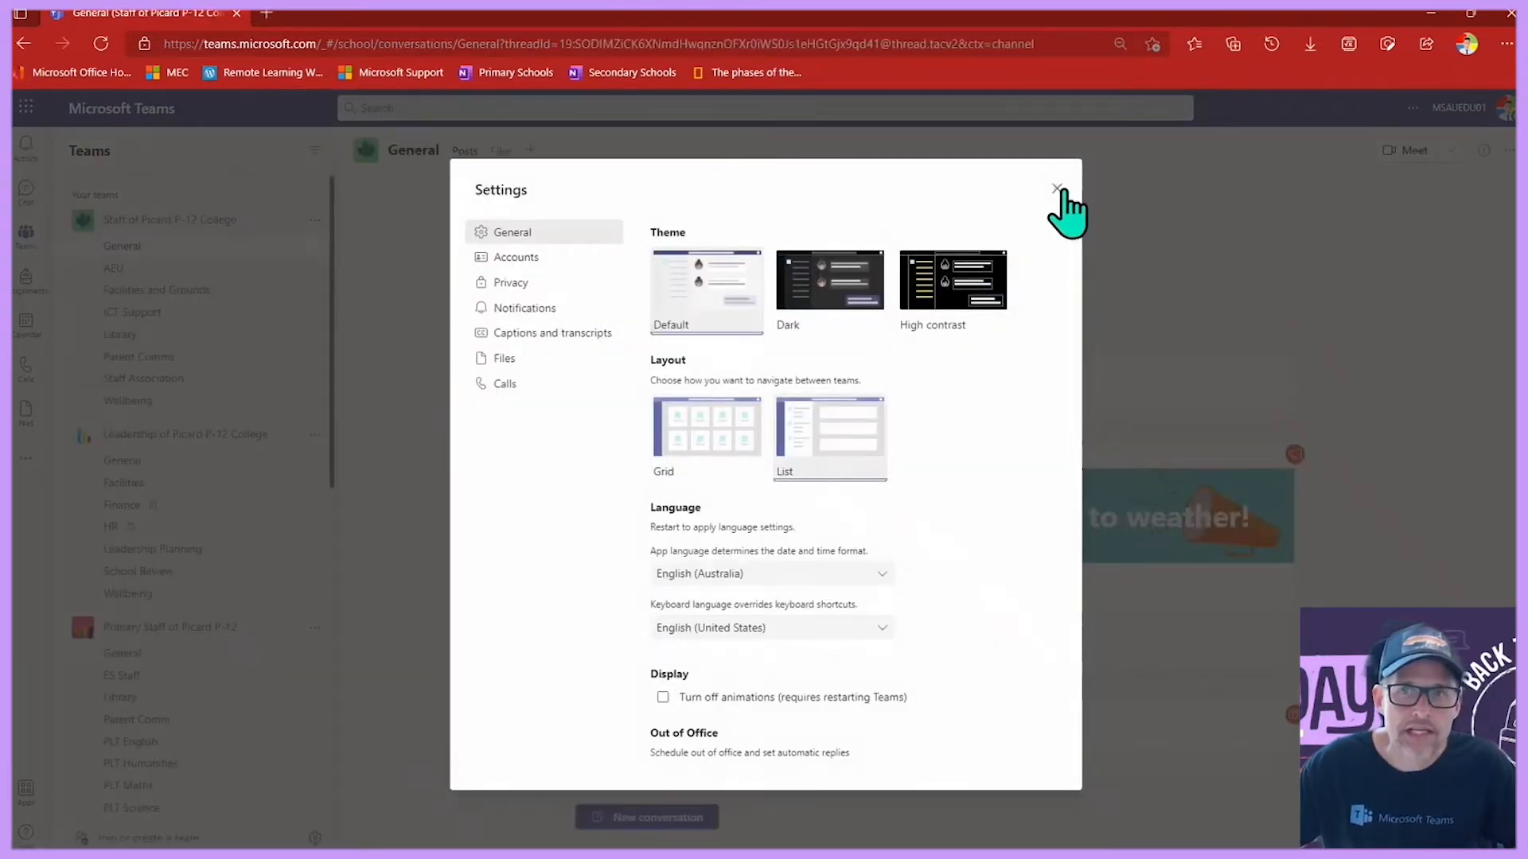
left_click(318, 241)
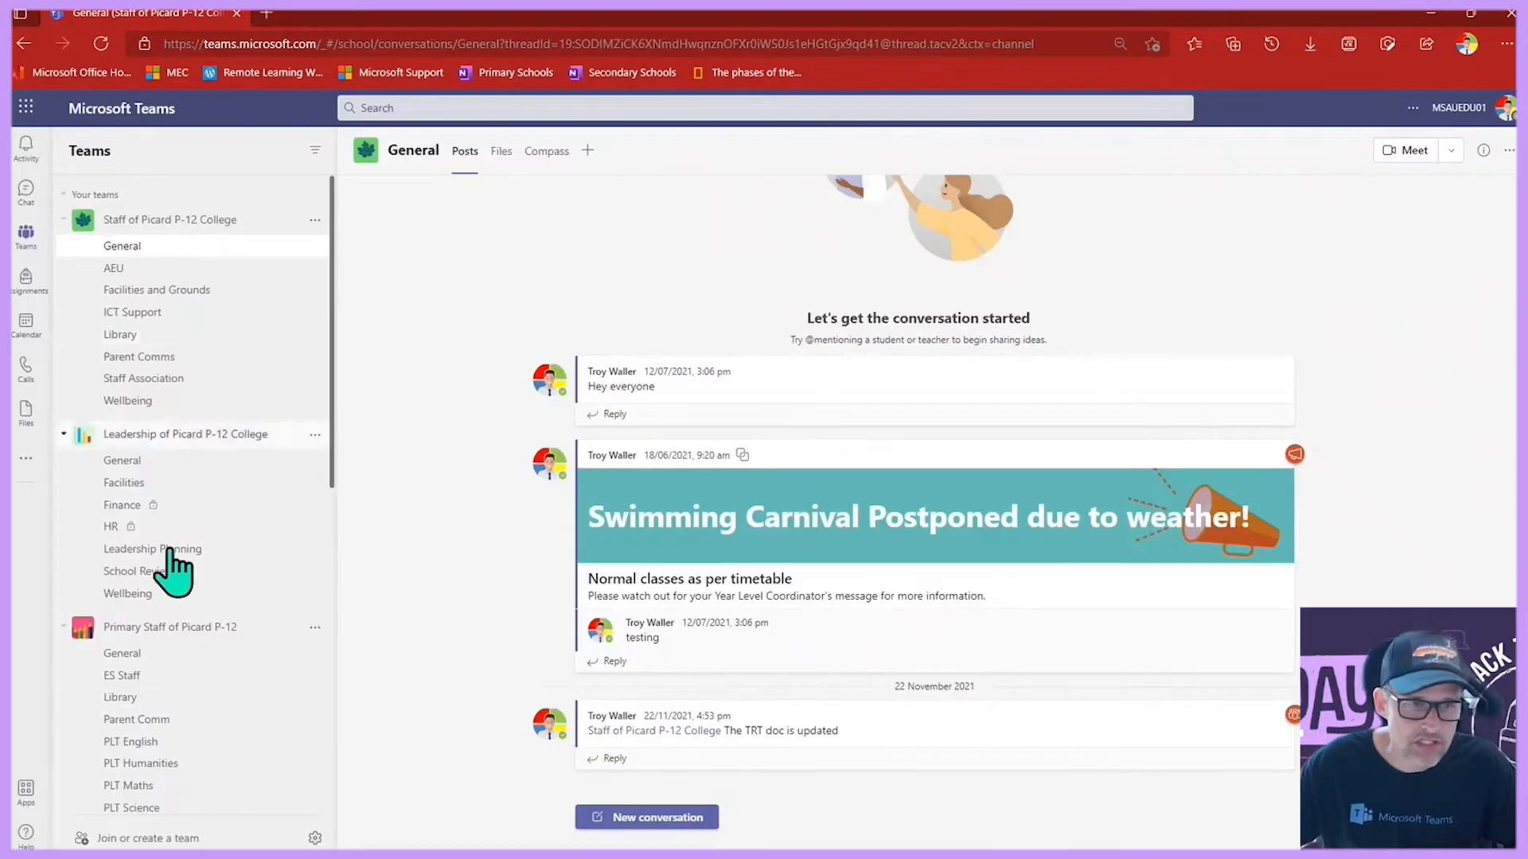
Set the teams layout back to Grid in the general settings and close the settings.
left_click(1413, 109)
left_click(1347, 143)
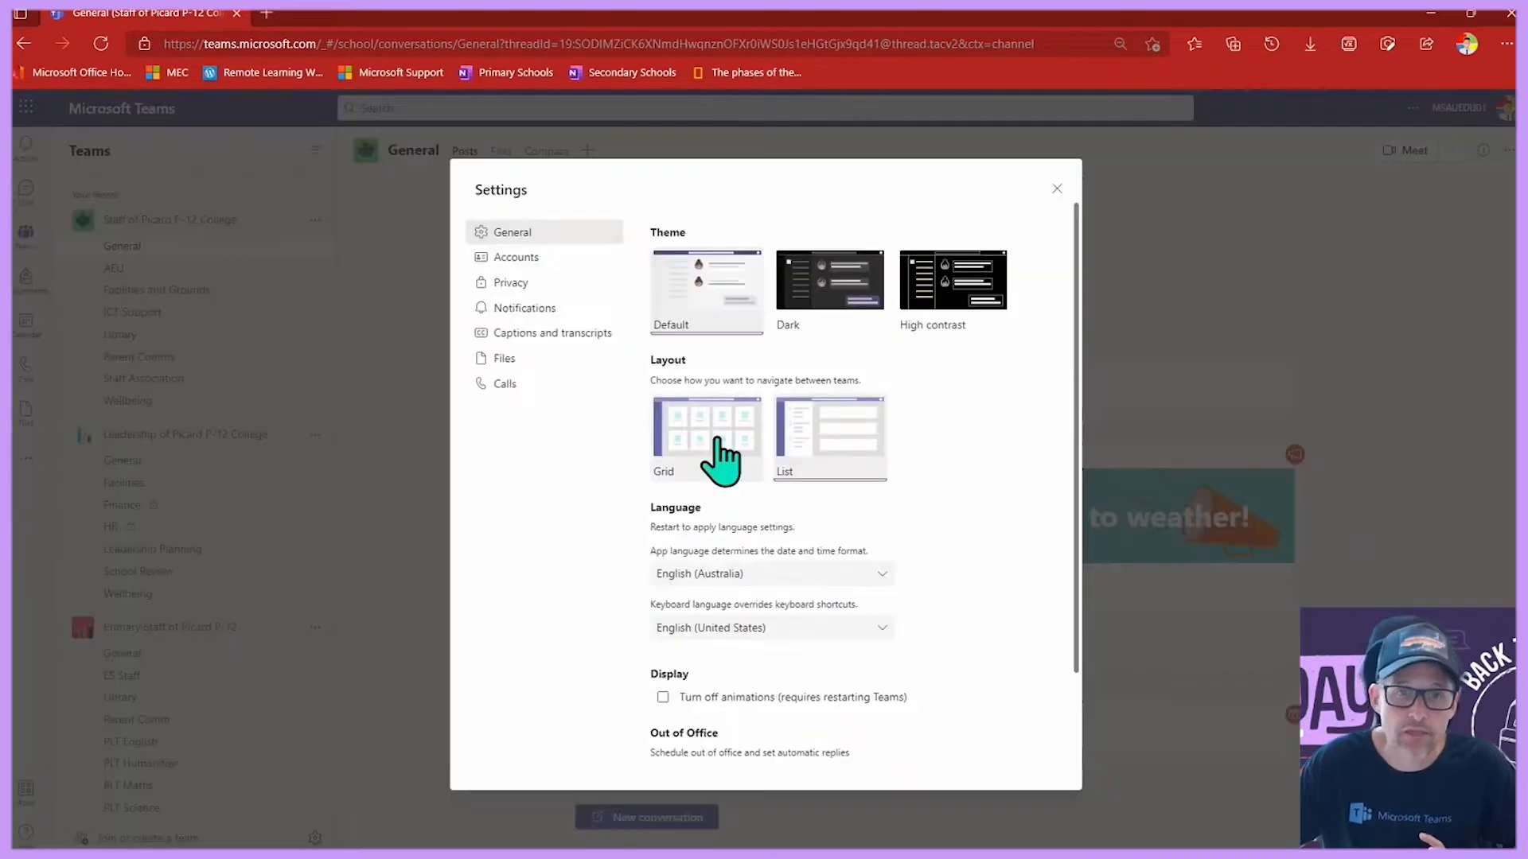
left_click(716, 453)
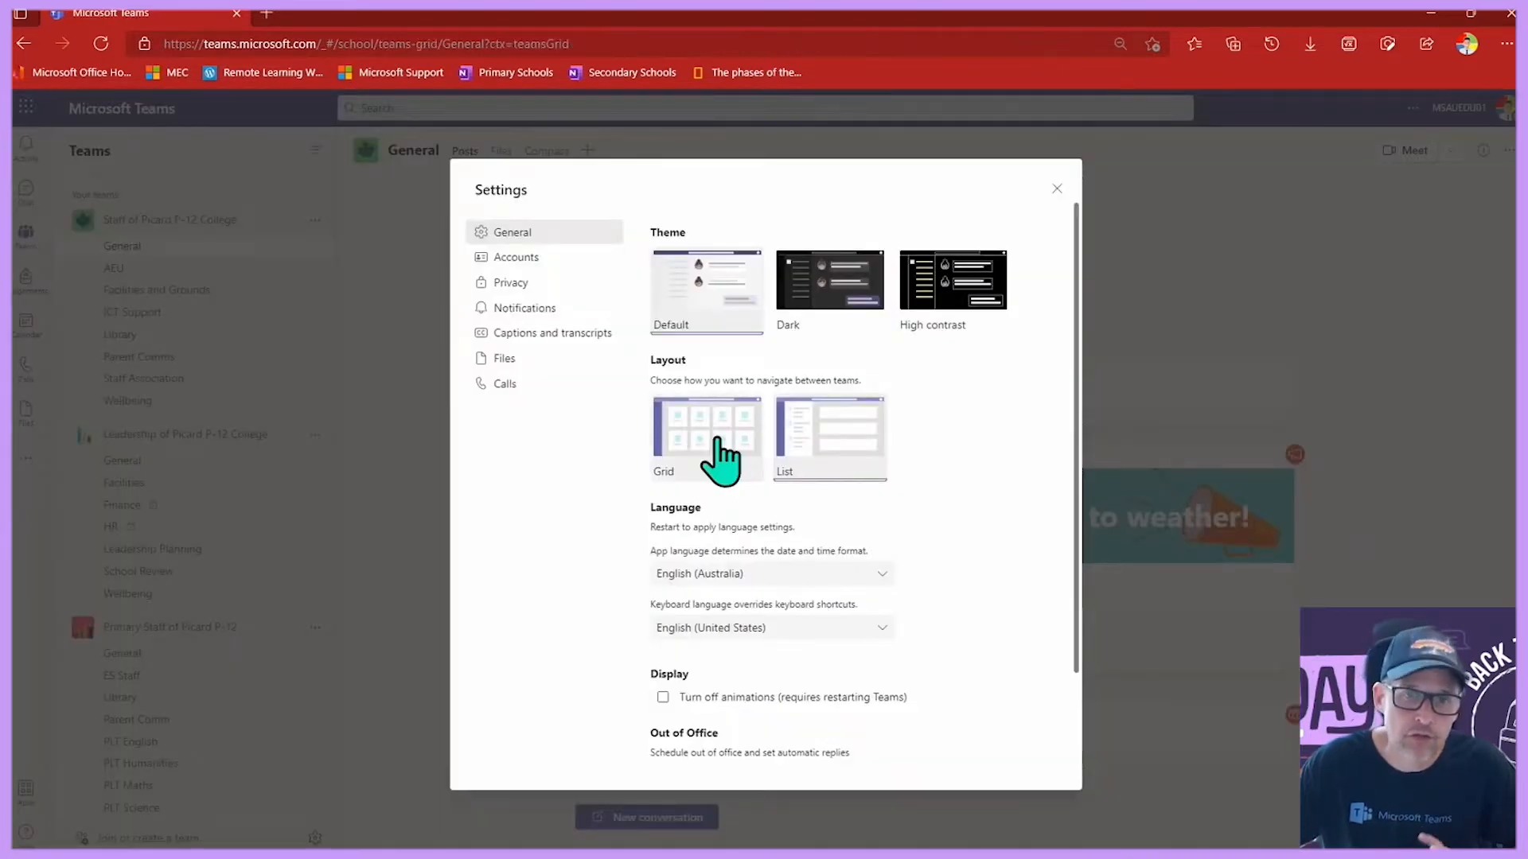
left_click(1056, 189)
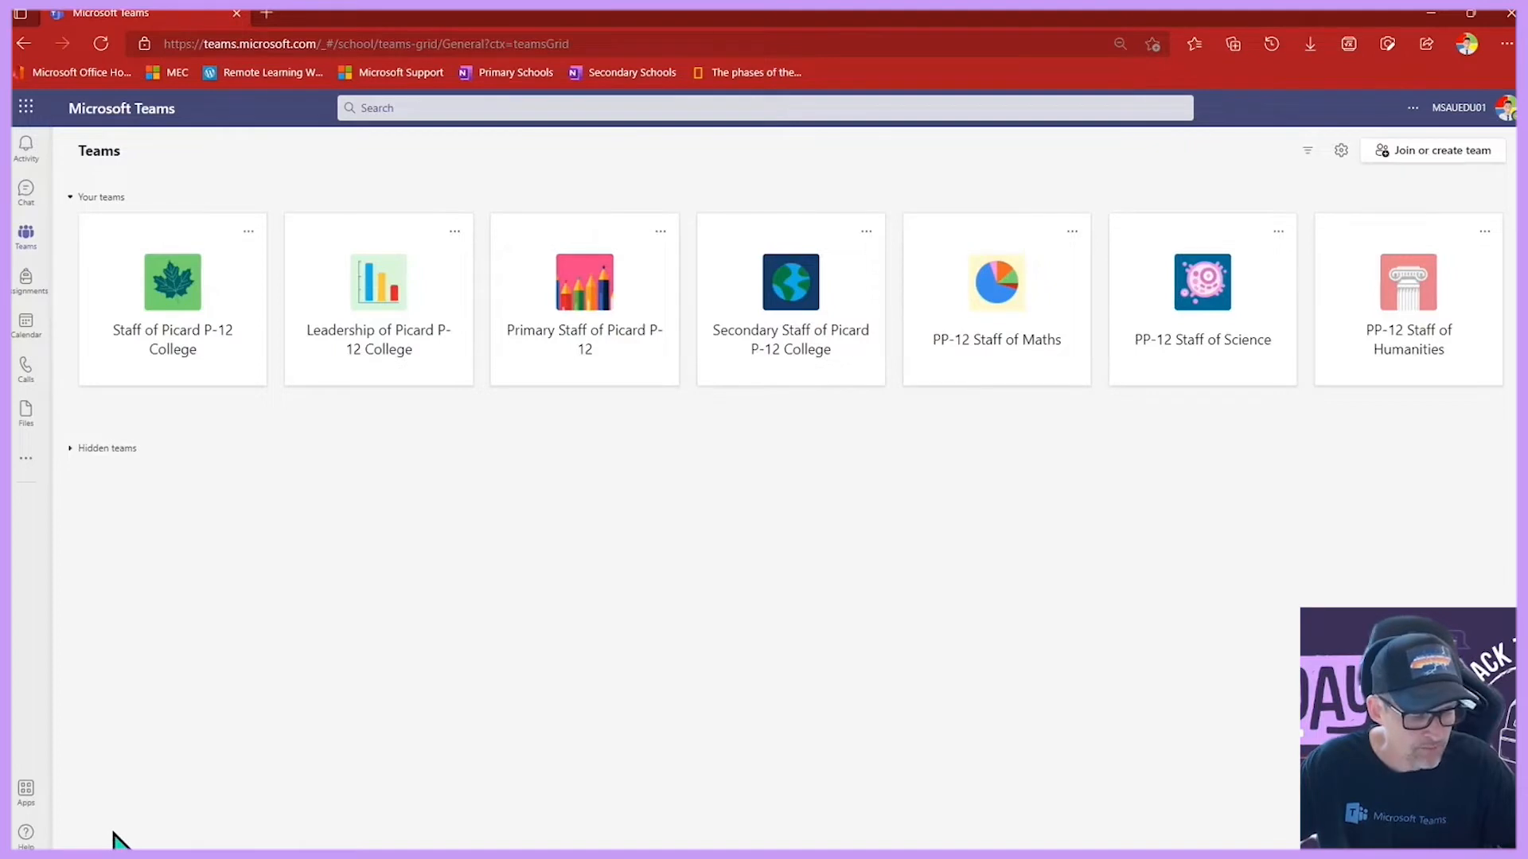
Create a Class team named "2022 Grade 6E" without adding any students or teachers.
left_click(1416, 150)
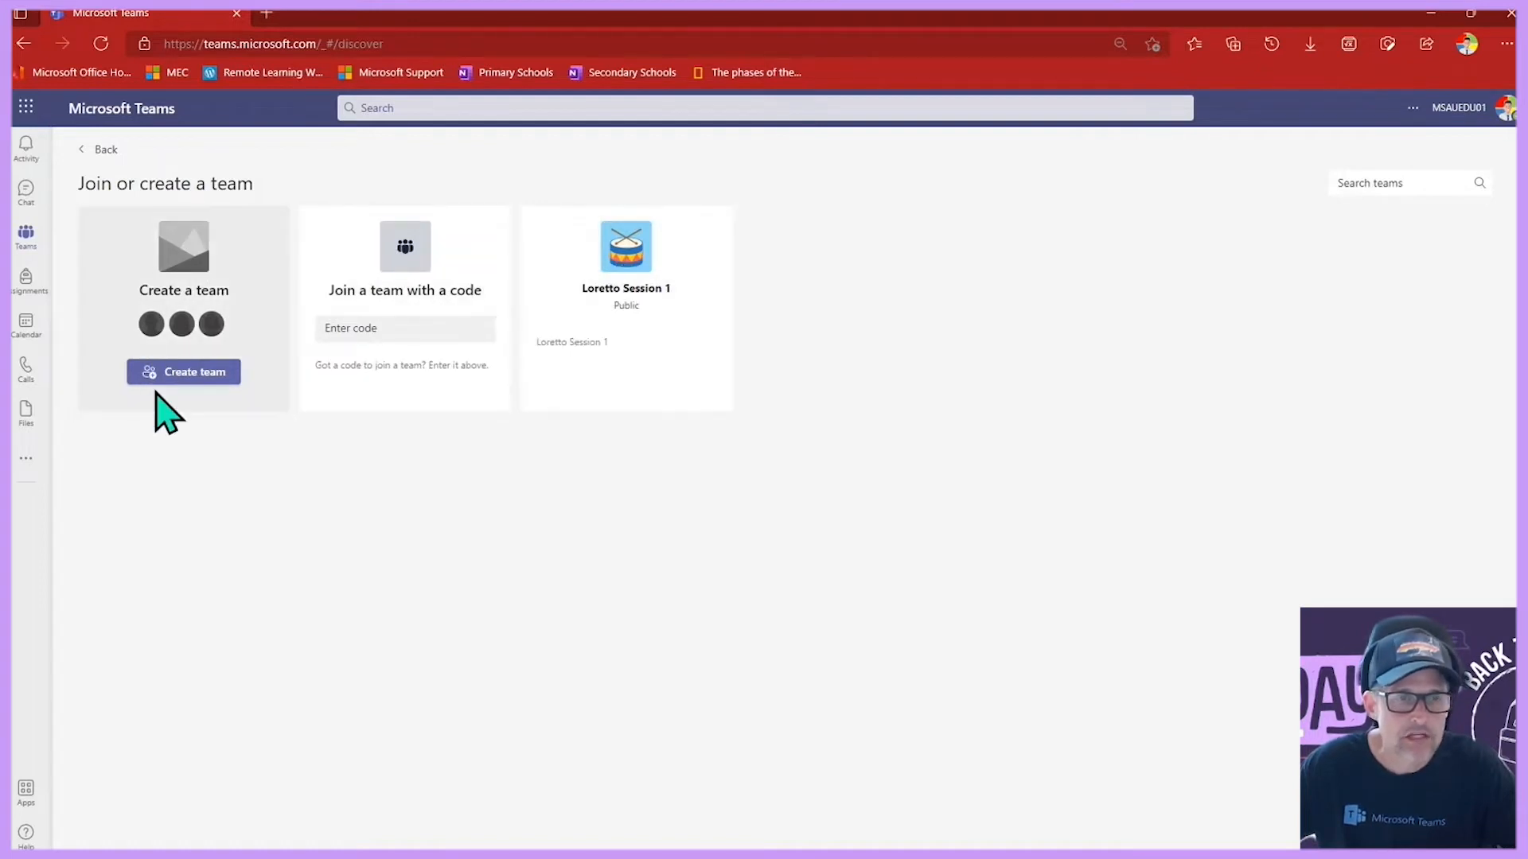
left_click(178, 374)
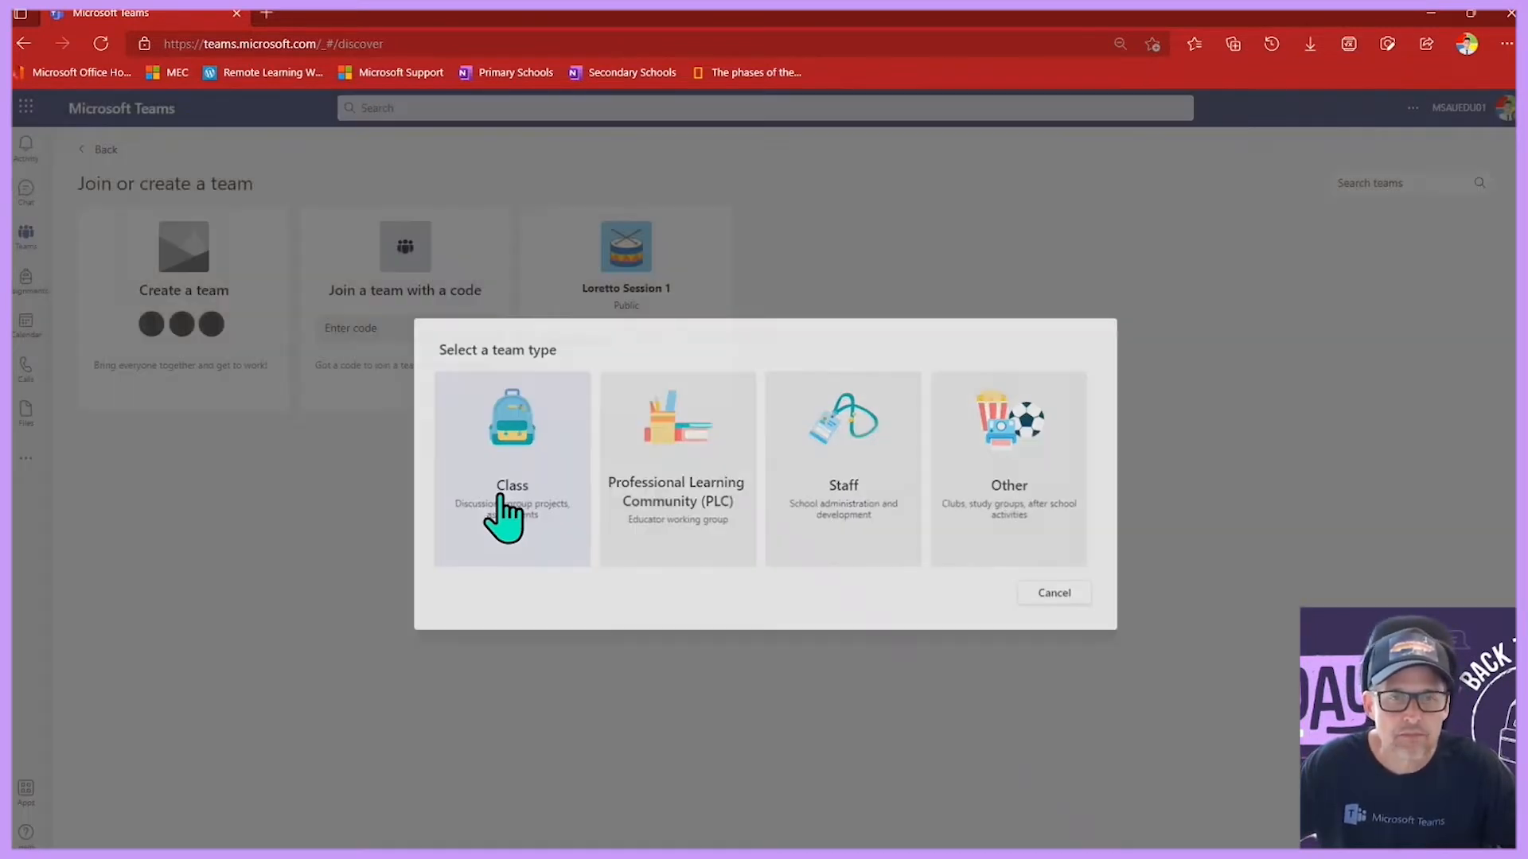
left_click(502, 498)
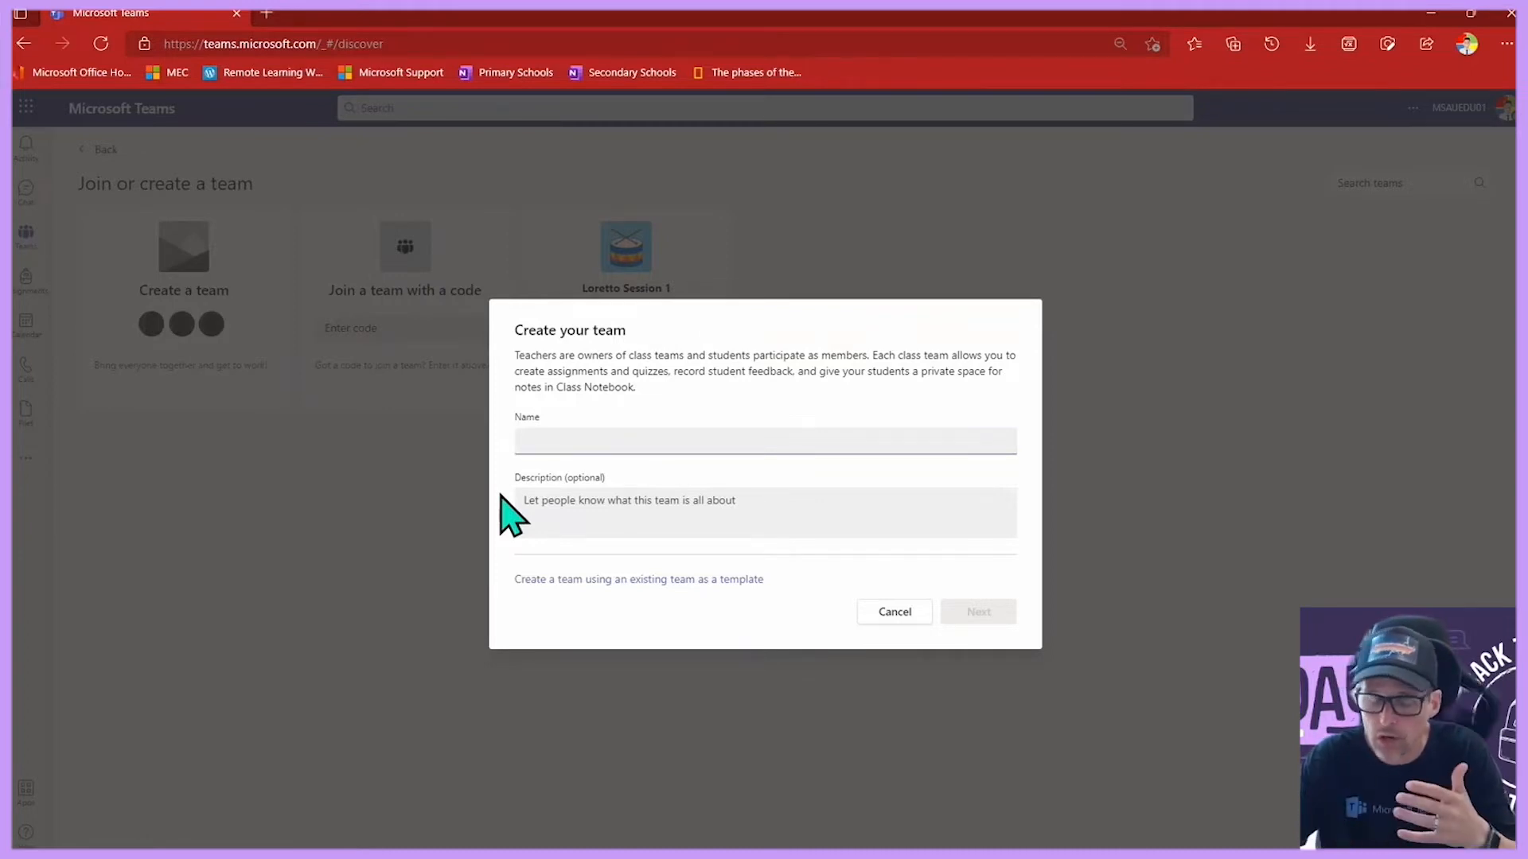
type("2022")
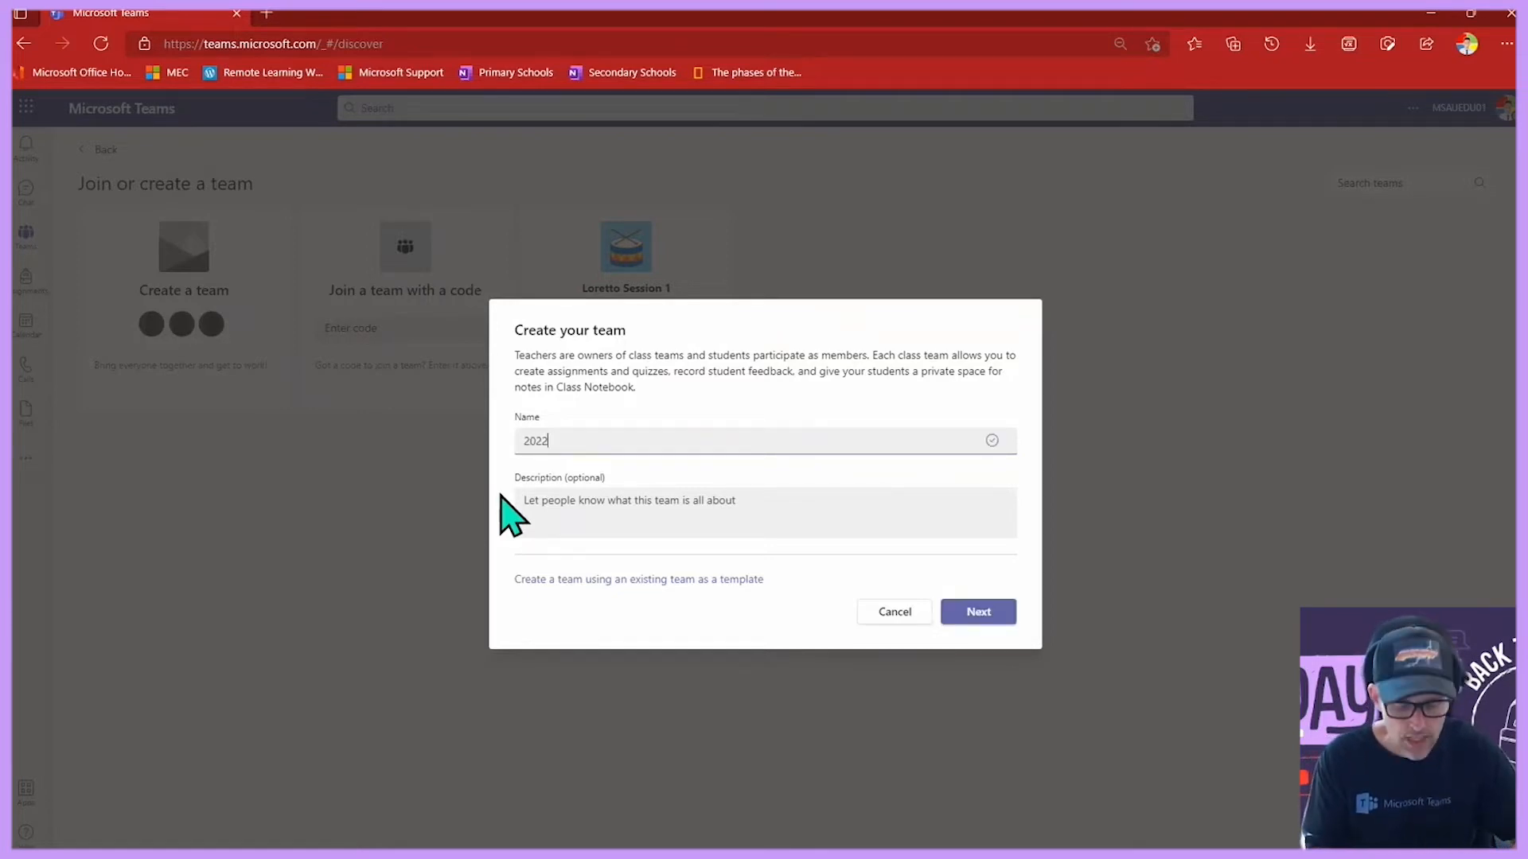
type("Grade 6E")
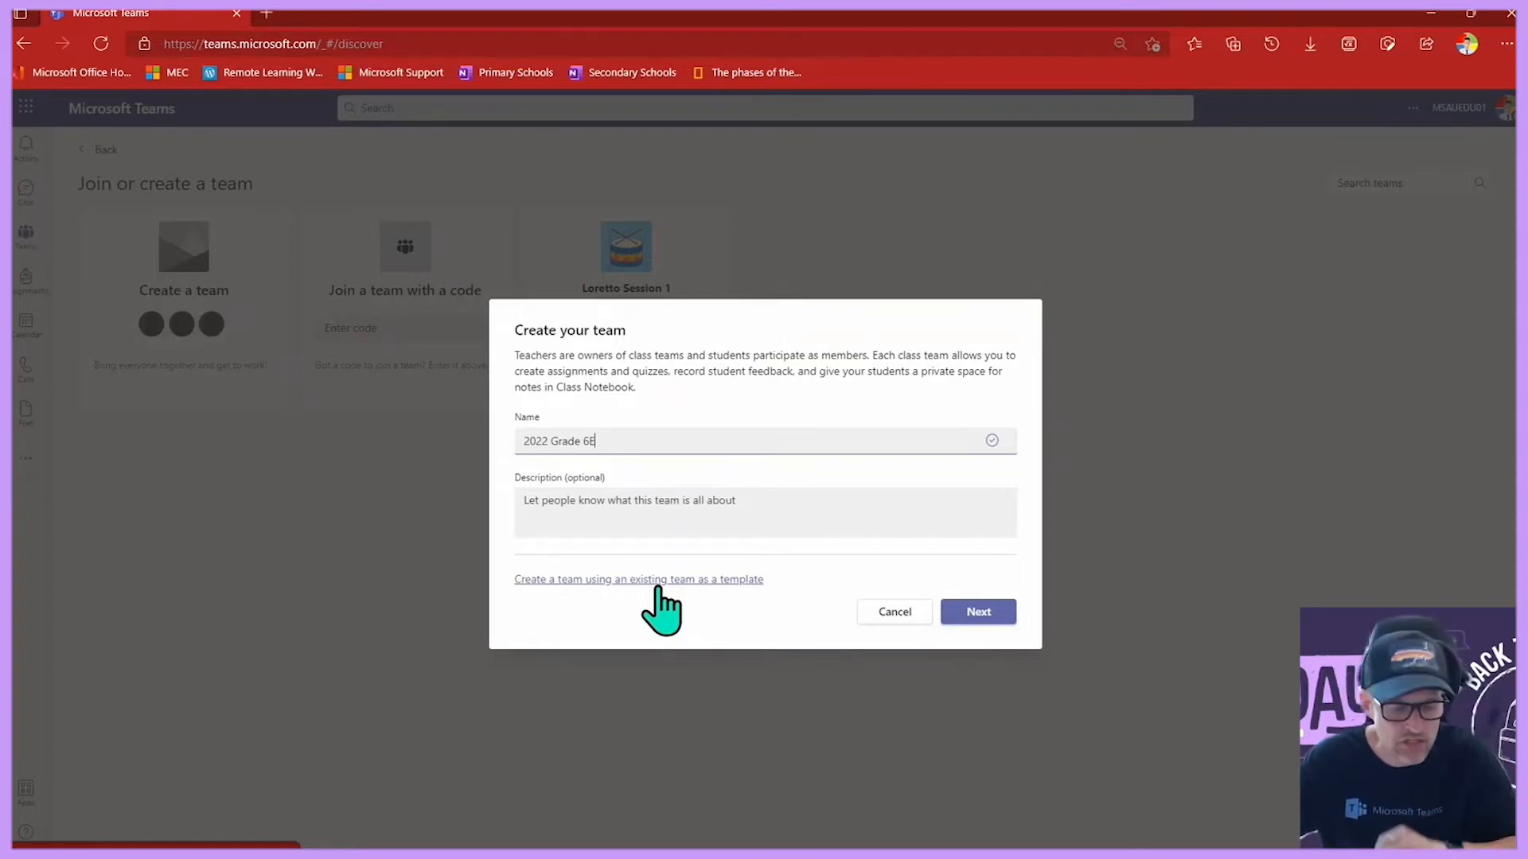
left_click(979, 611)
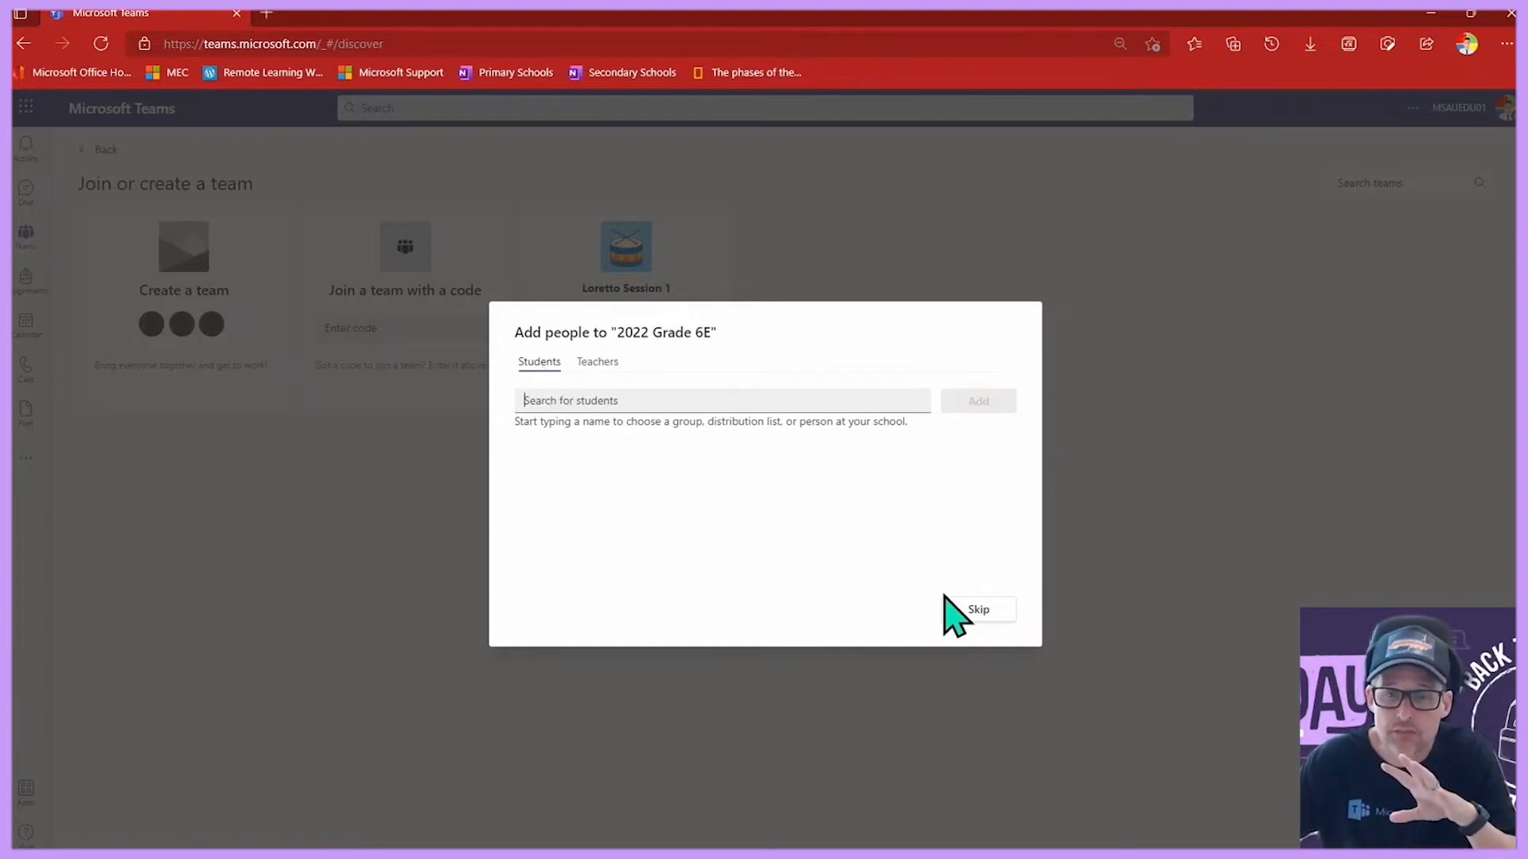
left_click(979, 609)
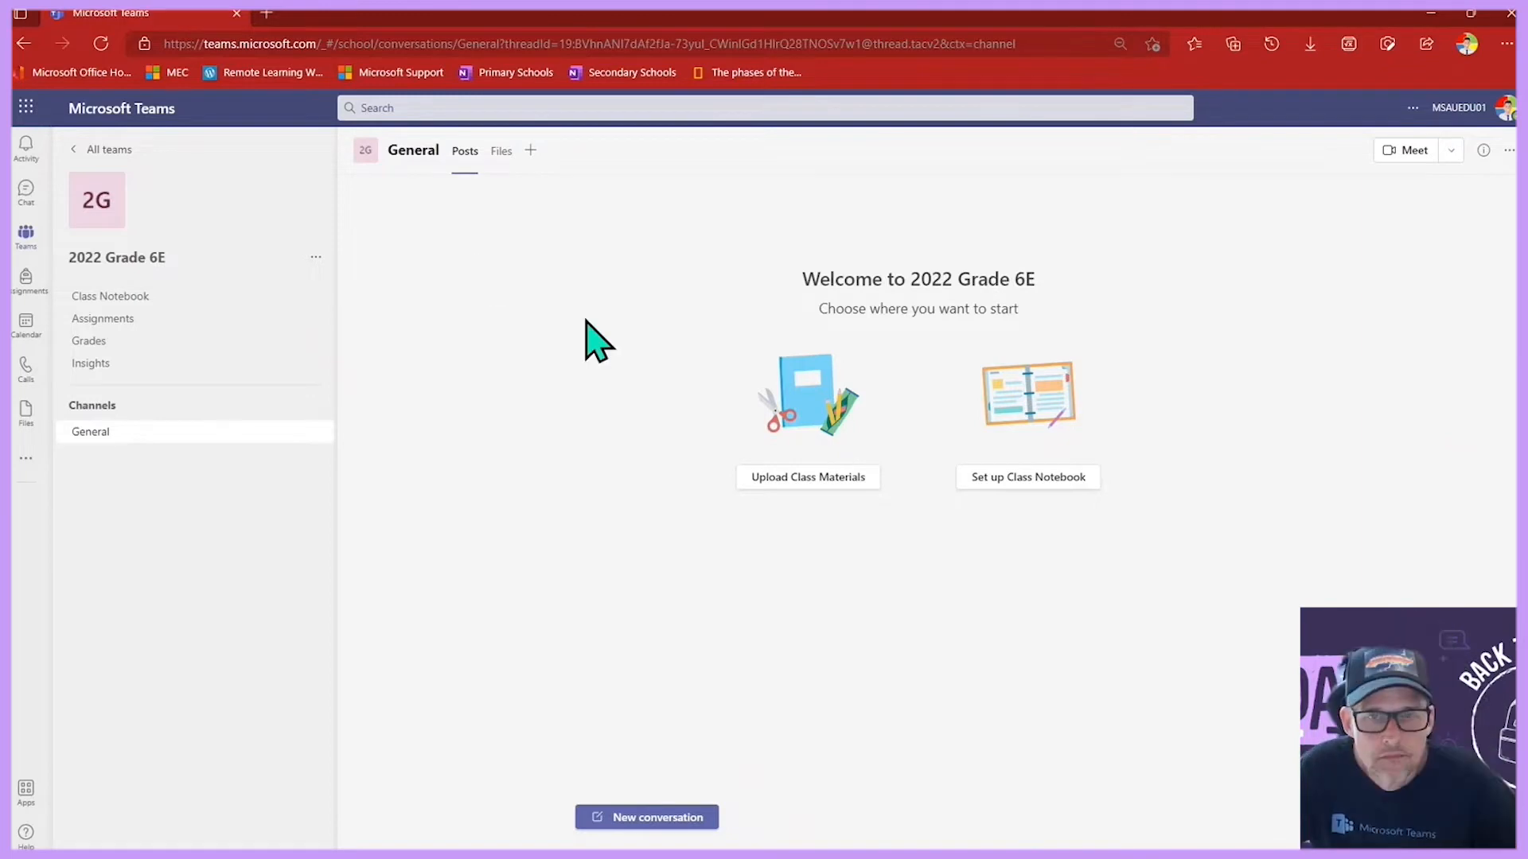
Examine the avatar choices and year group options in the 2022 Grade 6E class details, leaving them without updating.
left_click(110, 214)
scroll(629, 450, "down", 2)
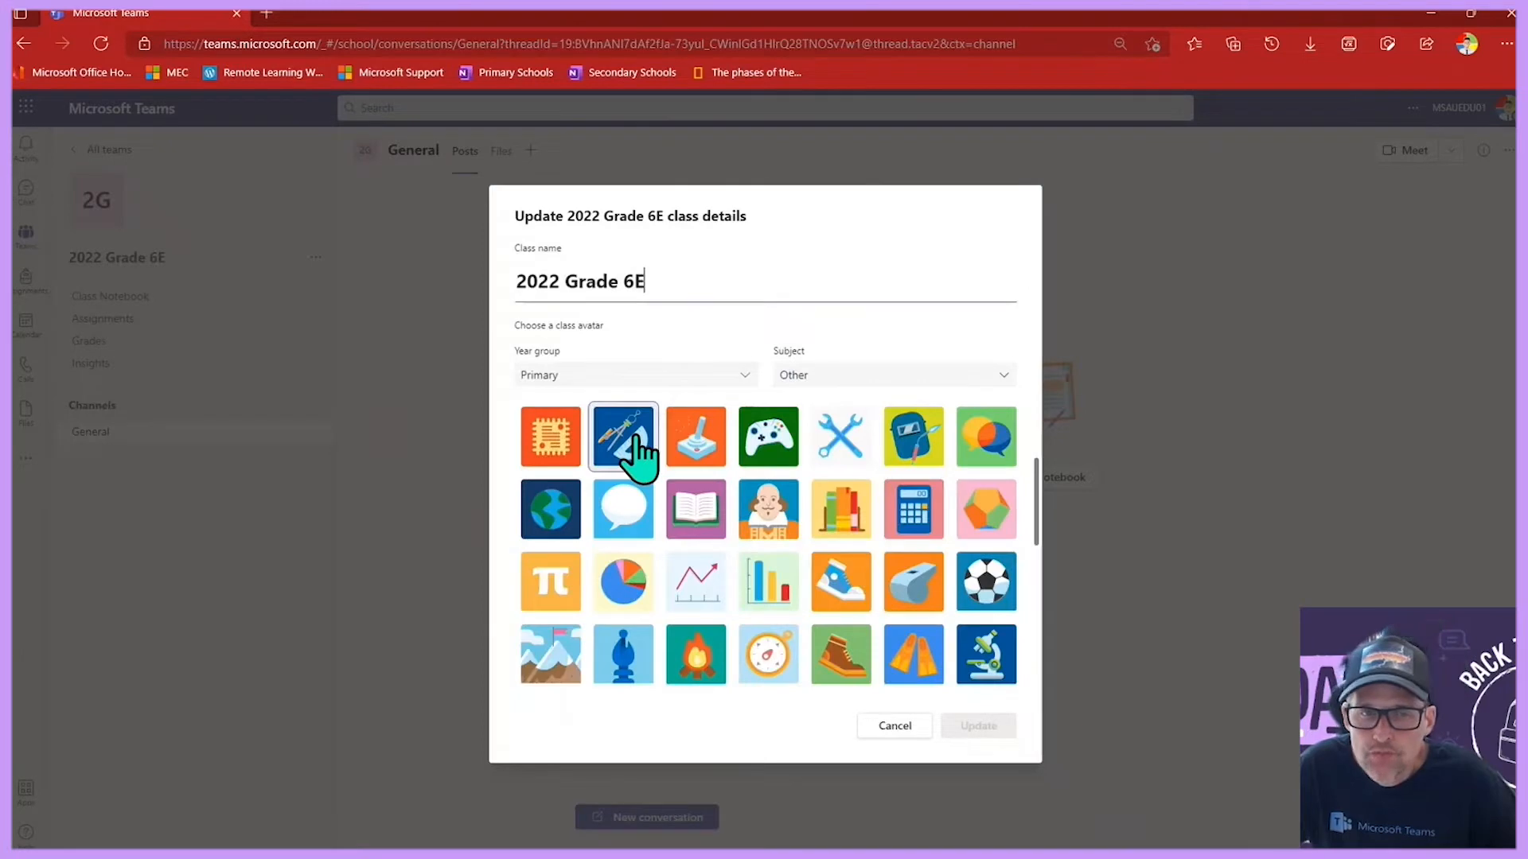
scroll(842, 516, "up", 2)
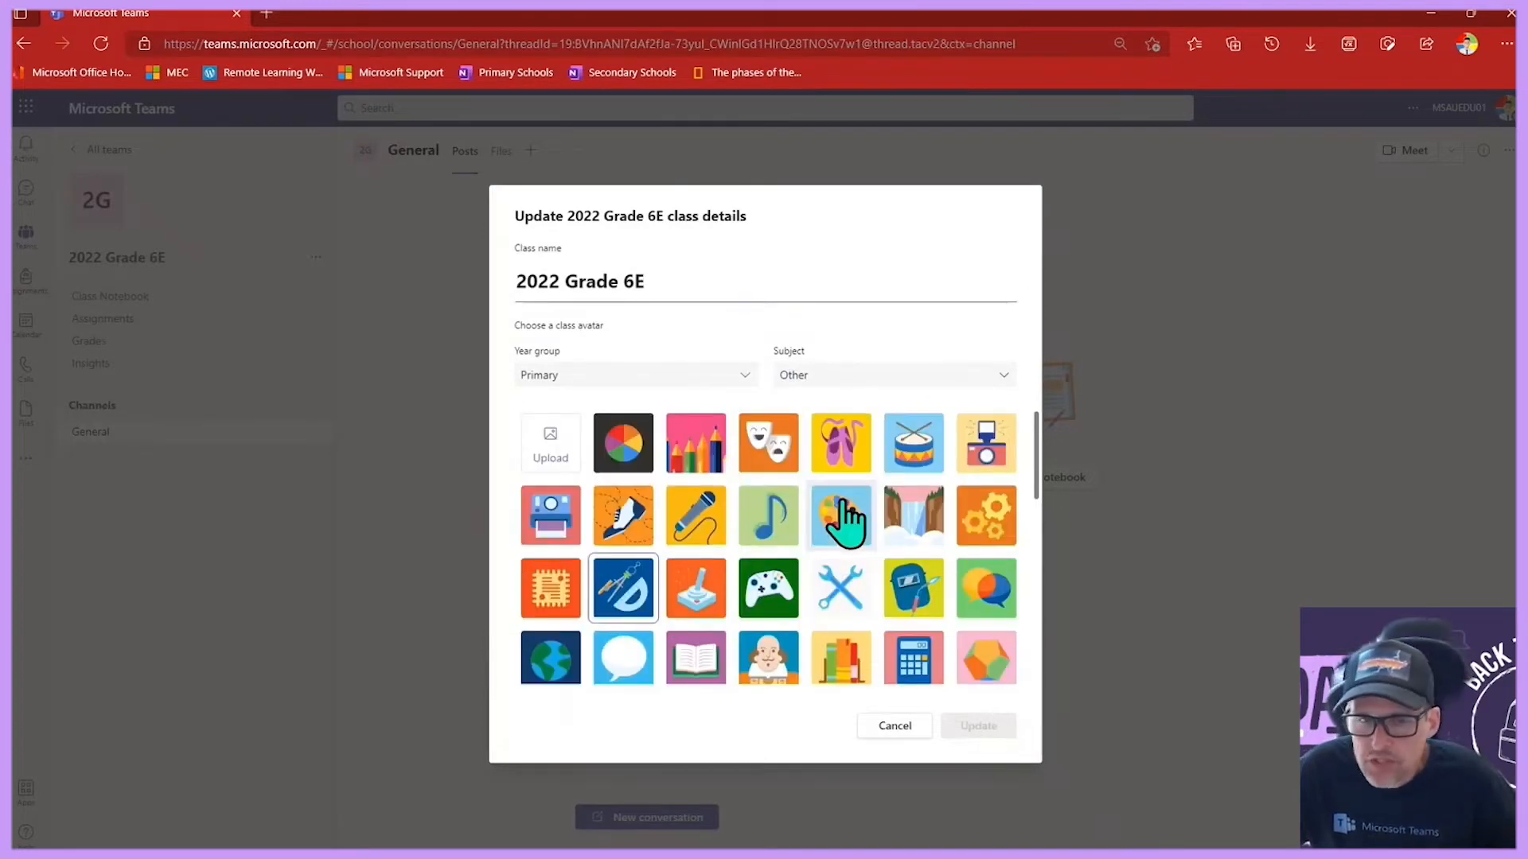
left_click(742, 382)
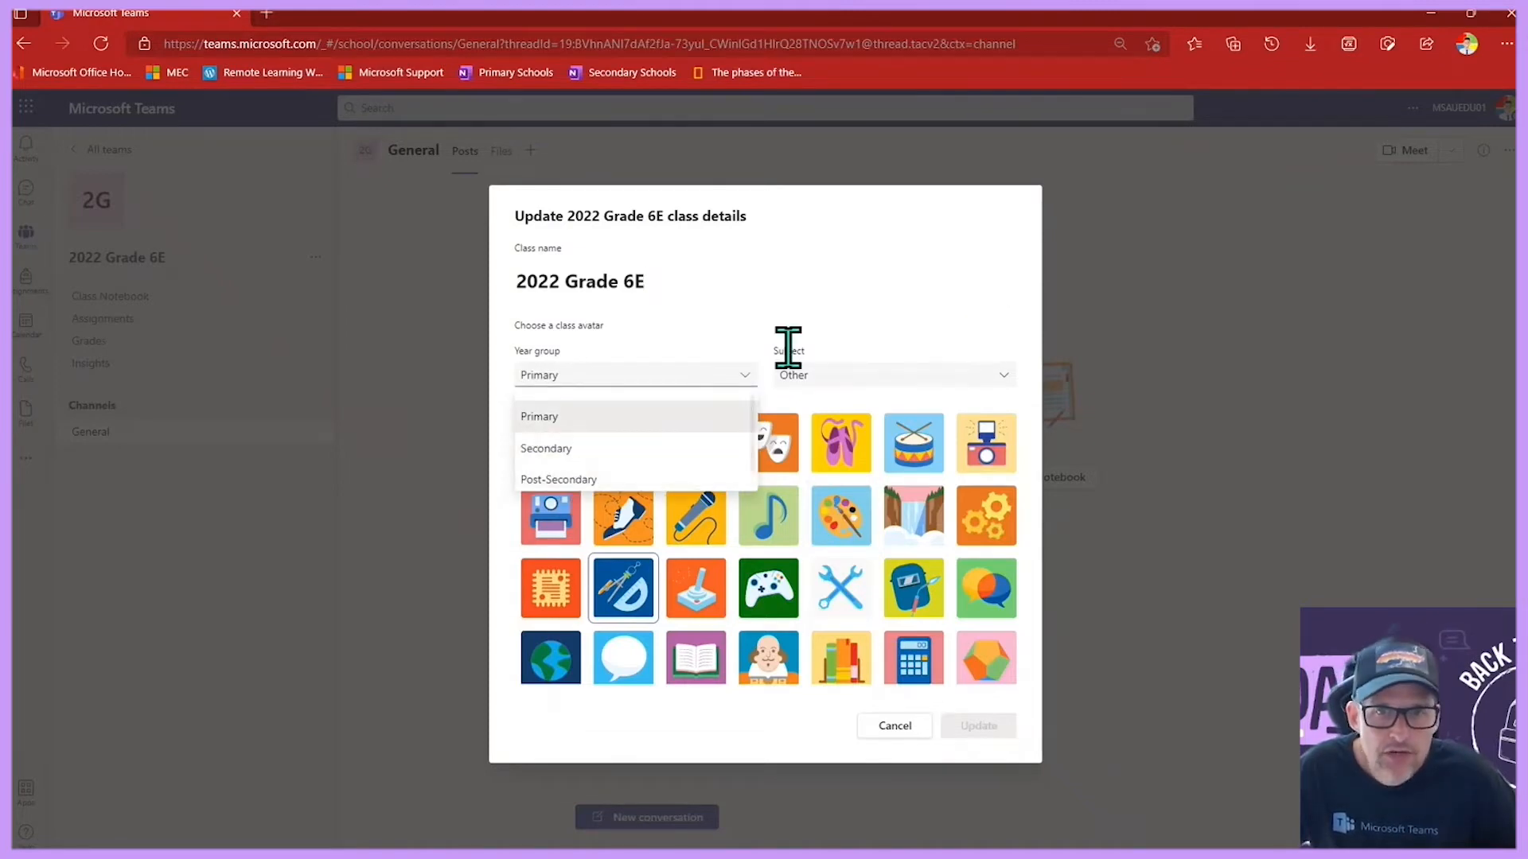
left_click(816, 301)
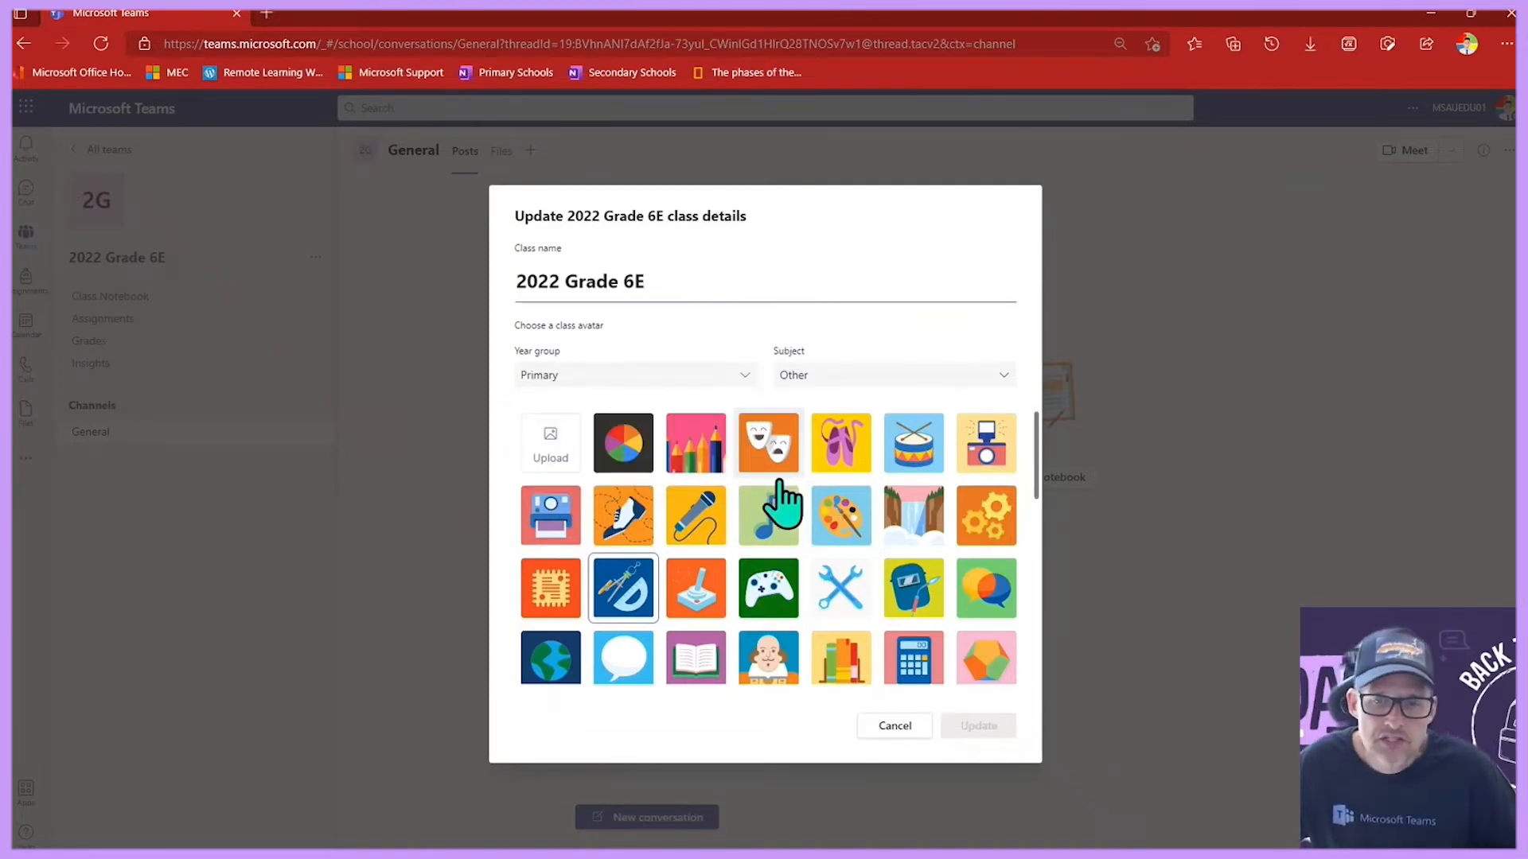
scroll(781, 505, "down", 3)
scroll(781, 504, "down", 4)
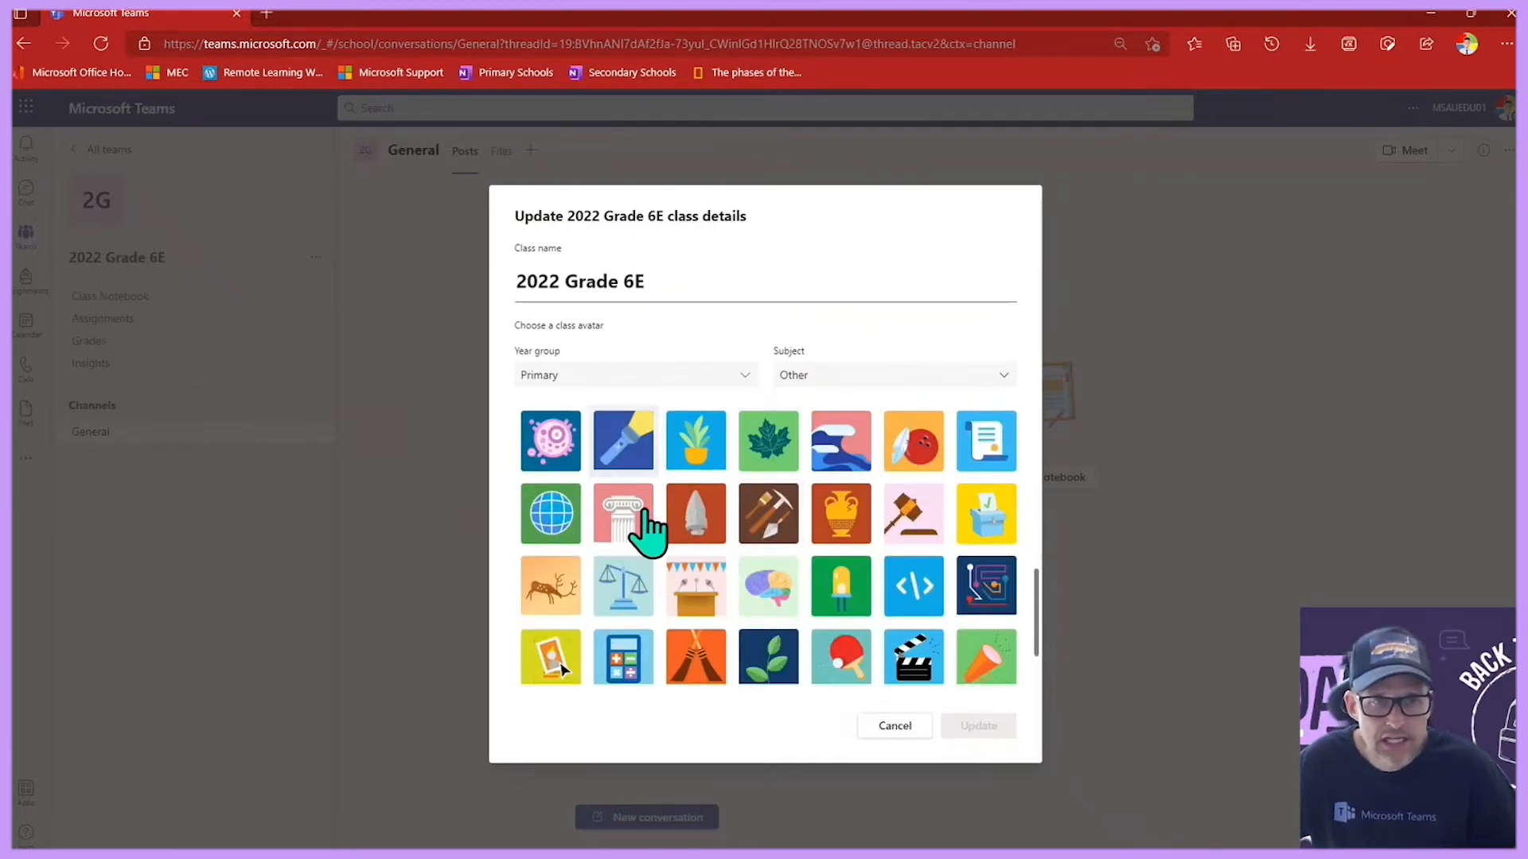
left_click(889, 728)
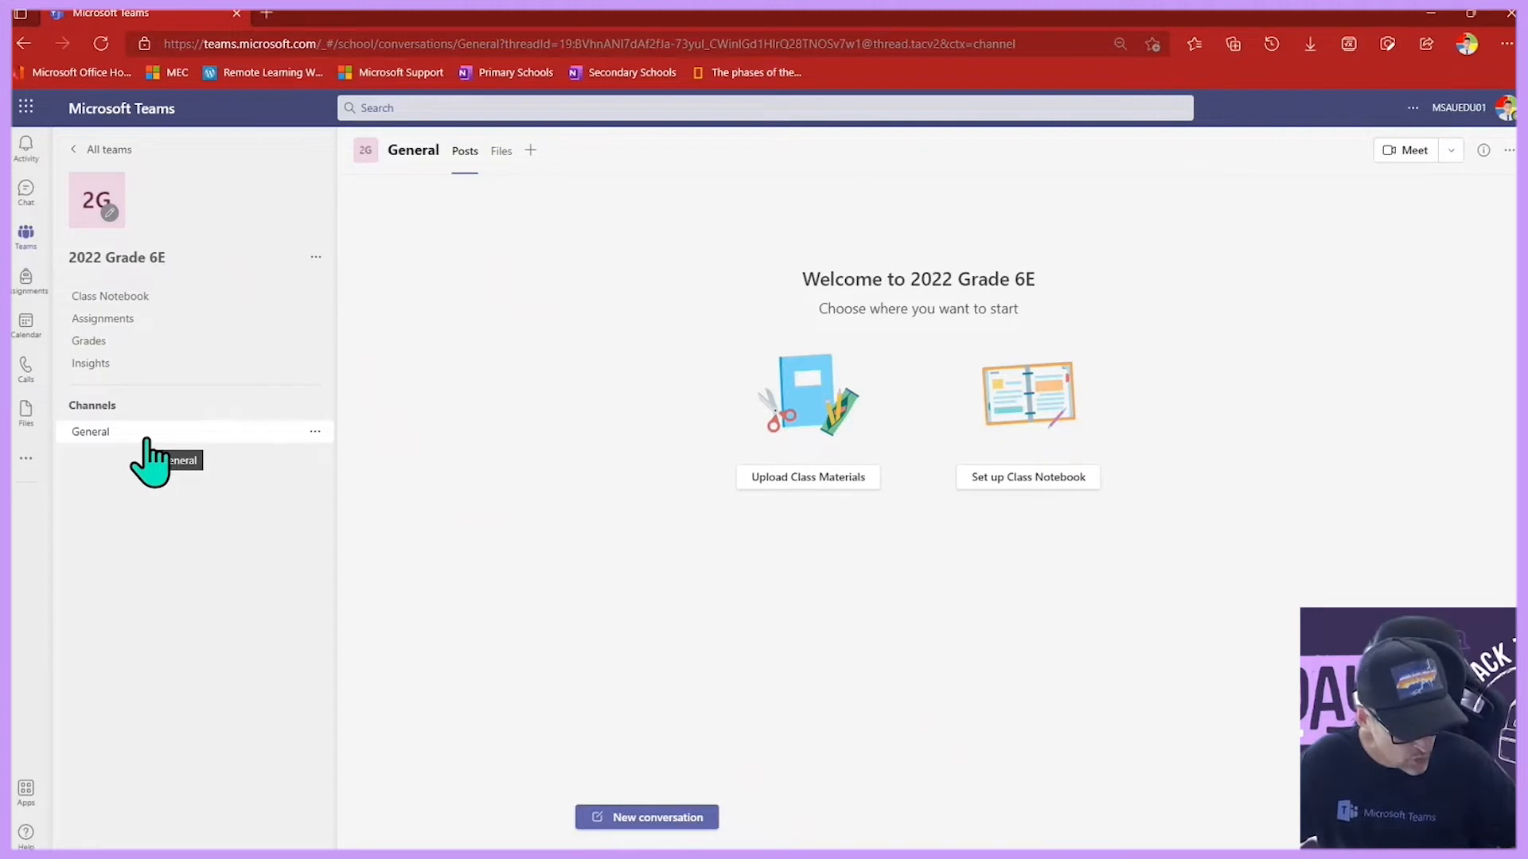
View the class materials location in the General channel's files and return to the channel's posts.
left_click(768, 479)
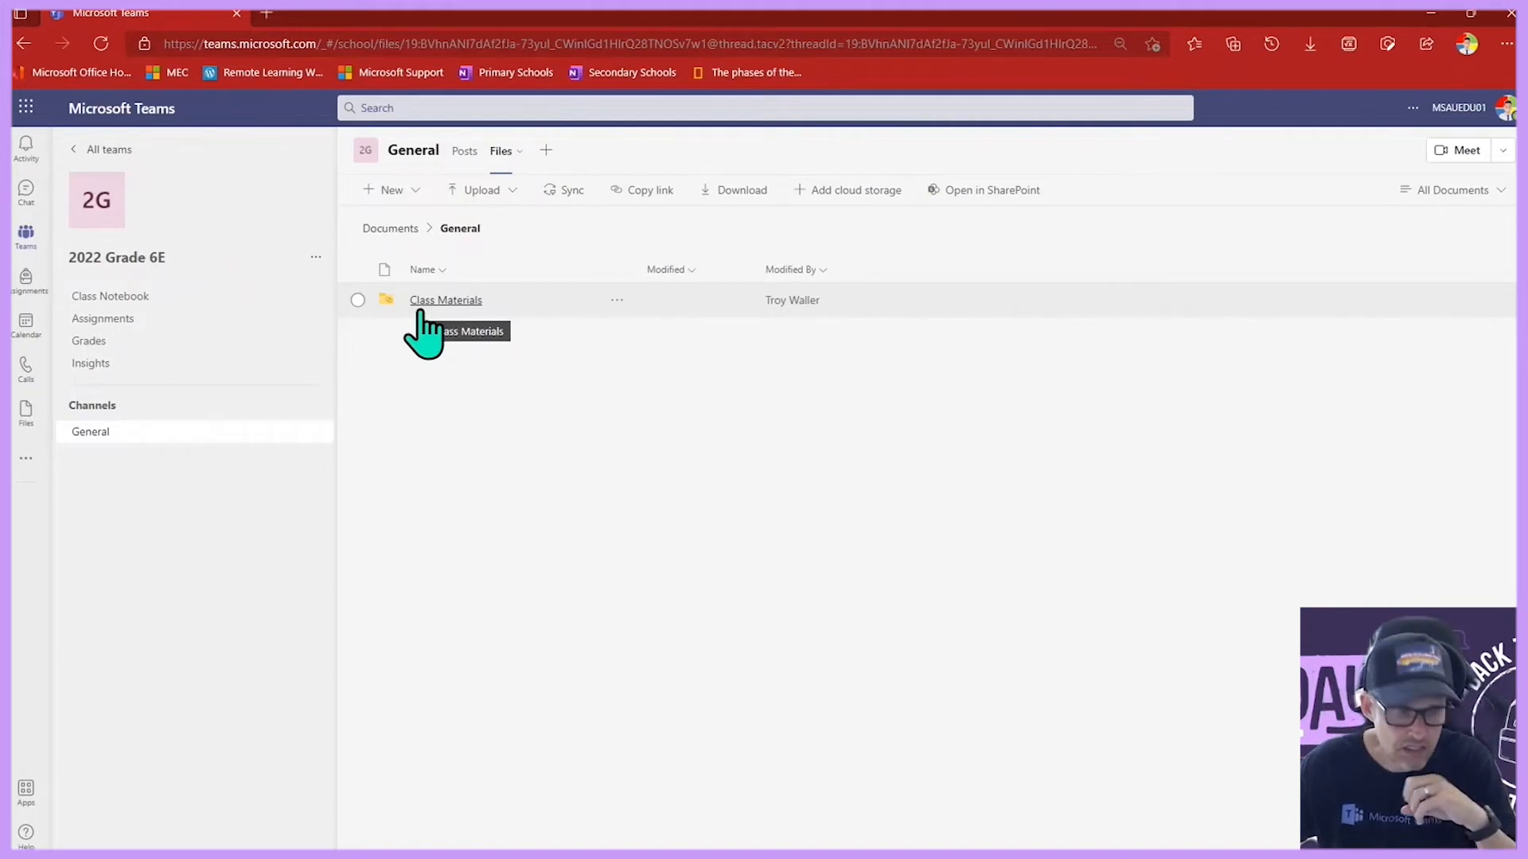
left_click(464, 153)
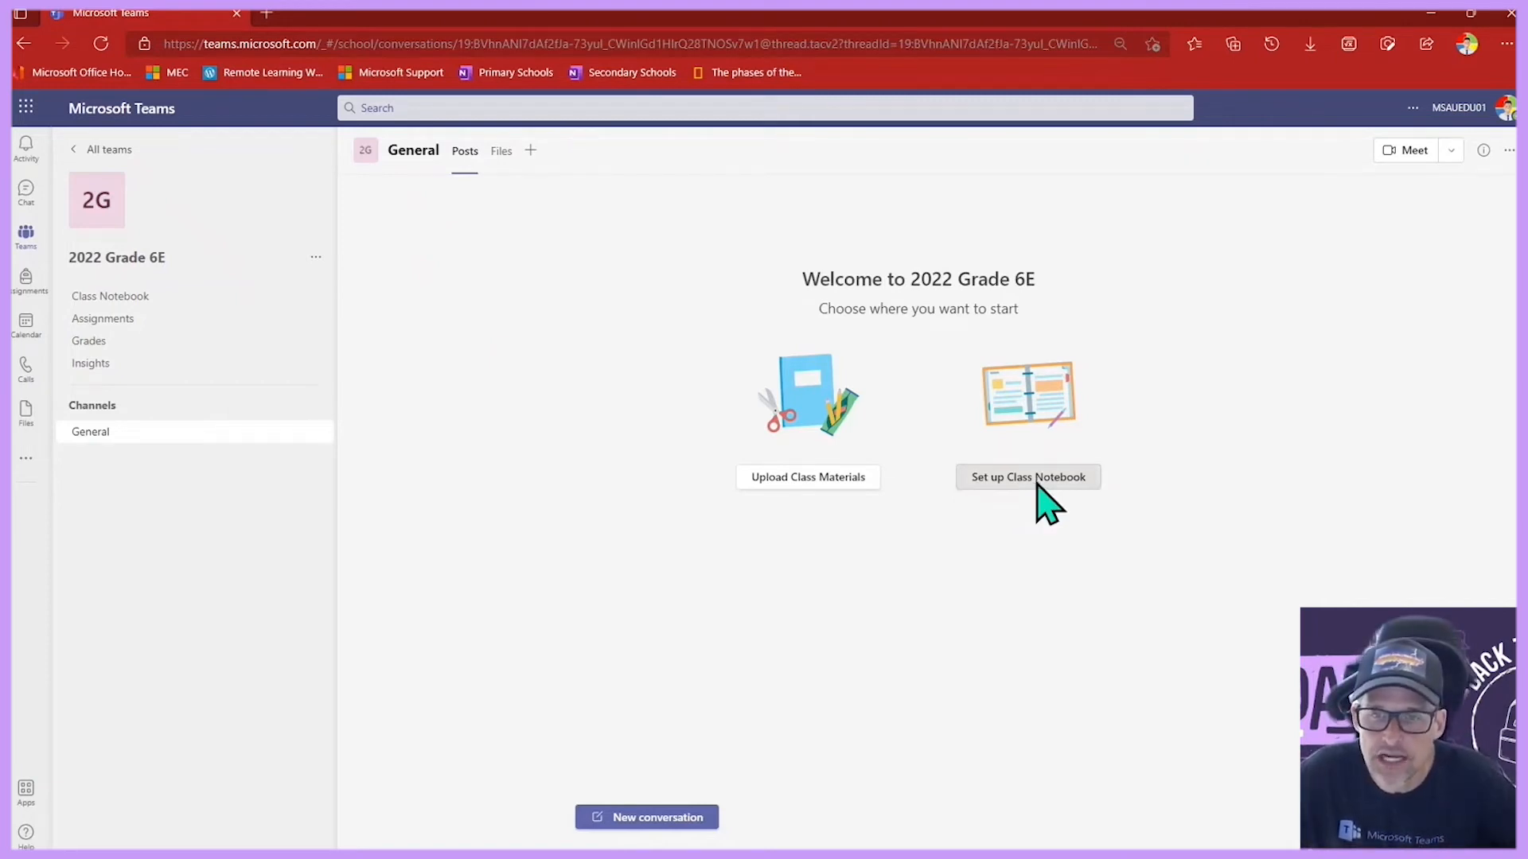
Start setting up a blank OneNote Class Notebook for the team and proceed past the overview of its spaces.
left_click(1037, 481)
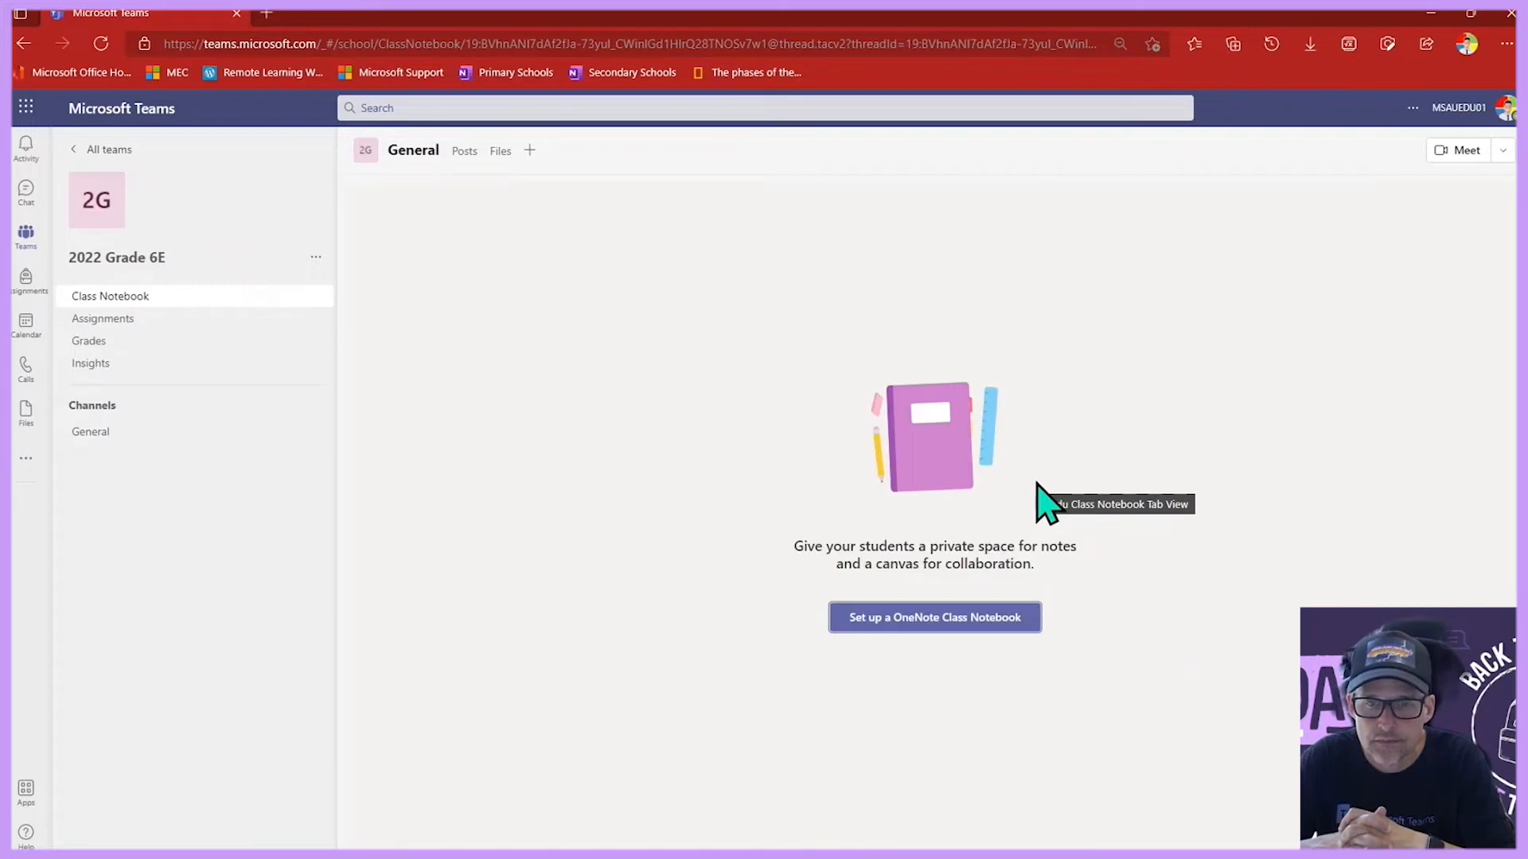
left_click(970, 628)
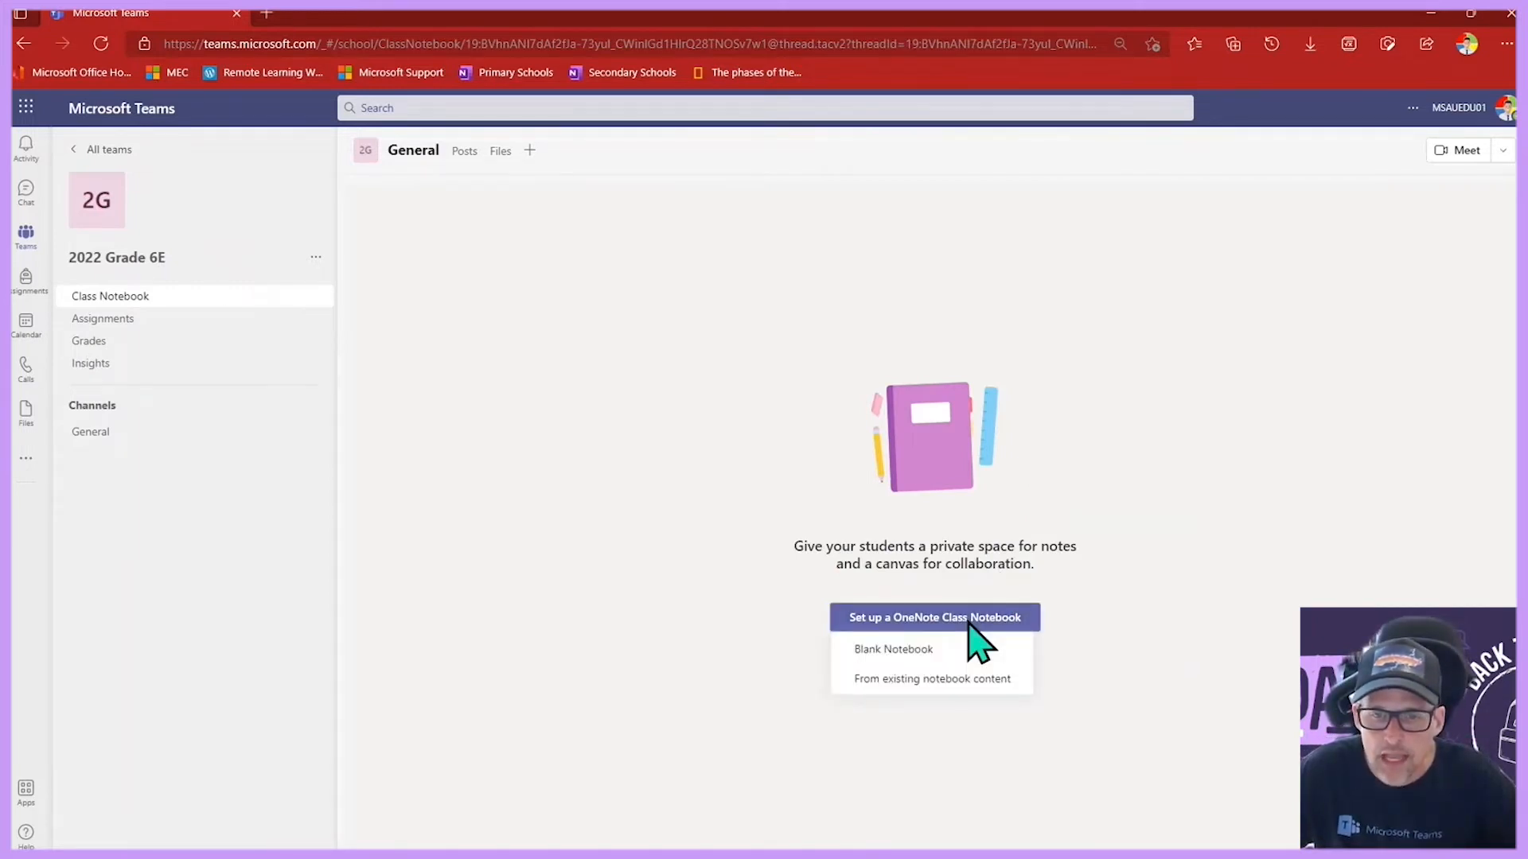
left_click(922, 651)
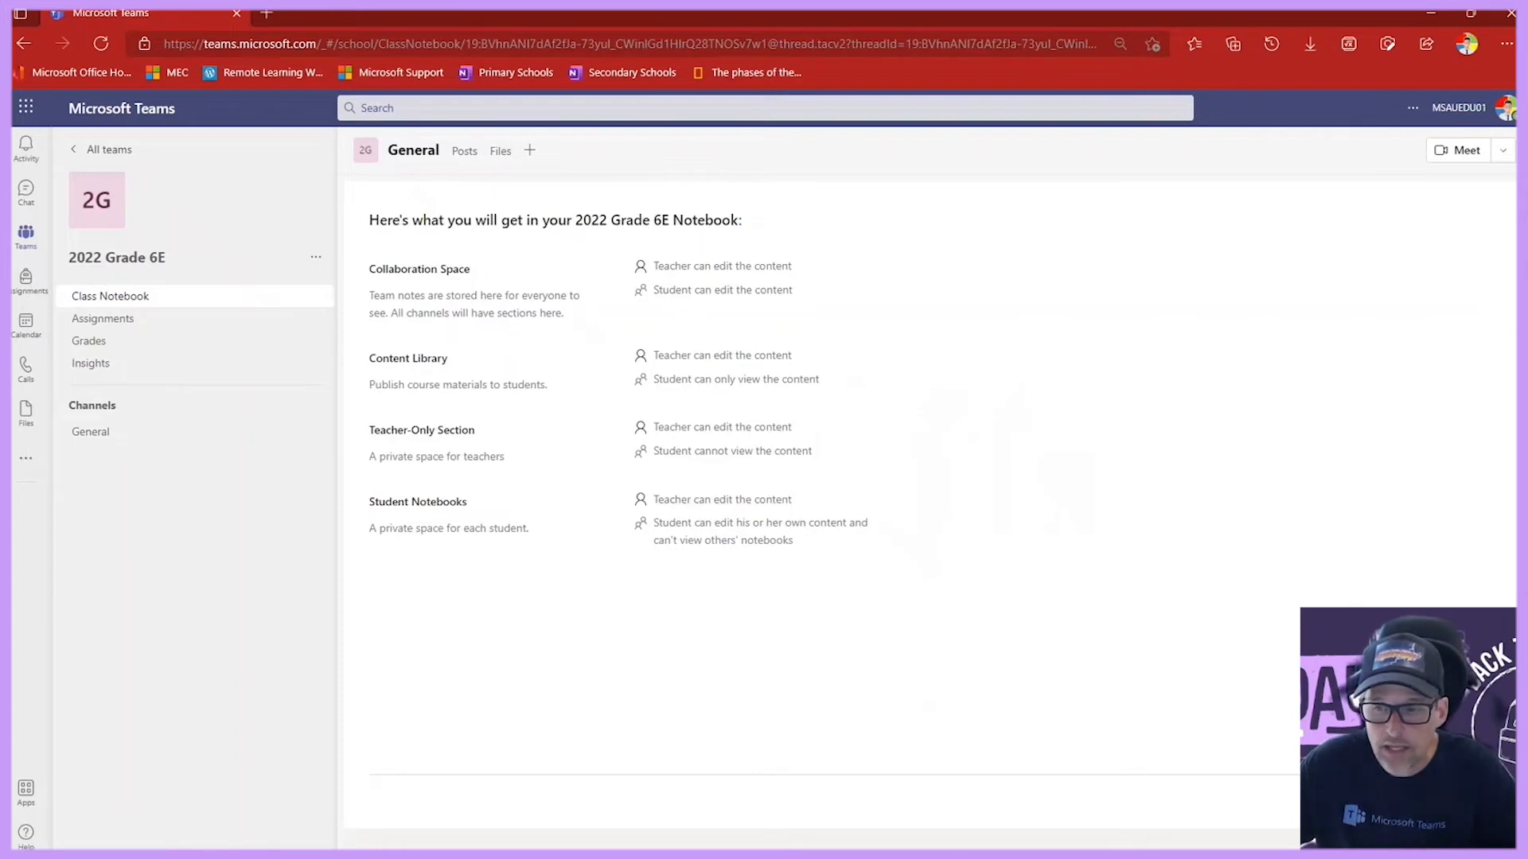
left_click(1455, 802)
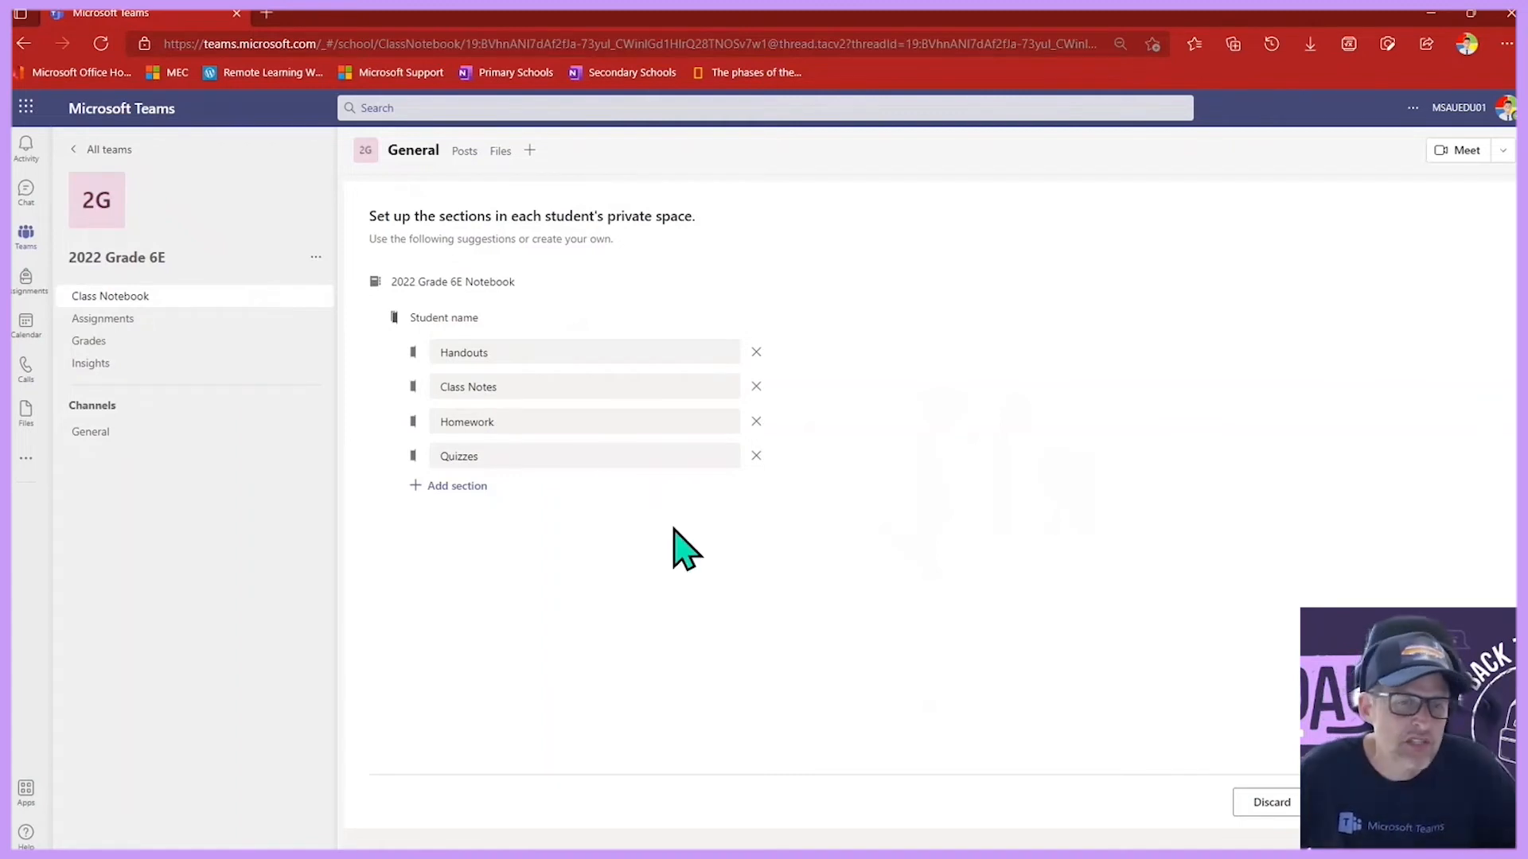
Rename the four suggested student sections, in order, as English, Maths, Science and Humanities.
left_click_drag(508, 354, 430, 367)
type("English")
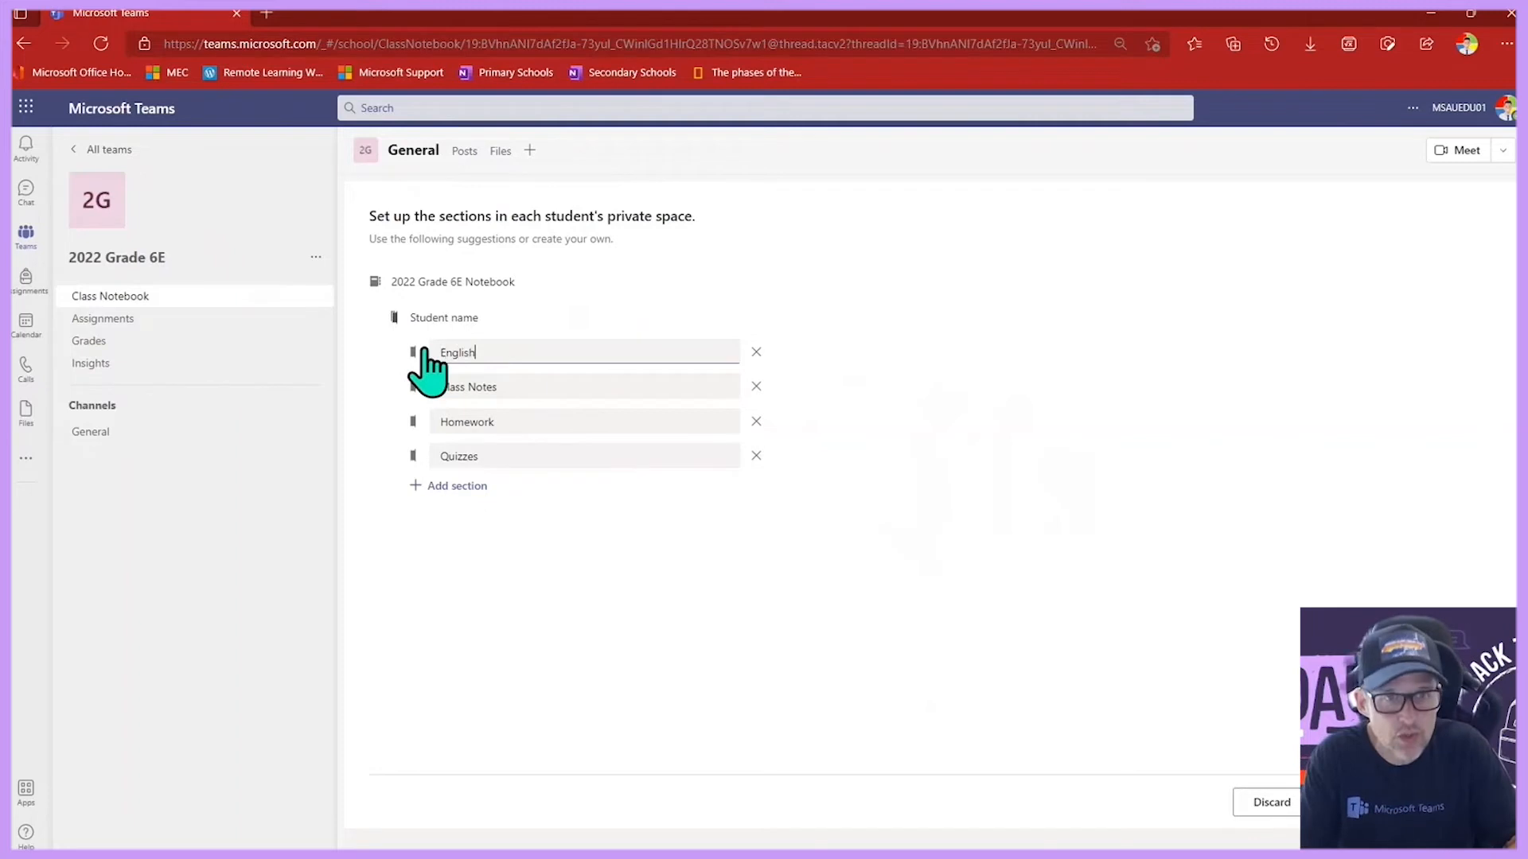
left_click_drag(532, 386, 430, 386)
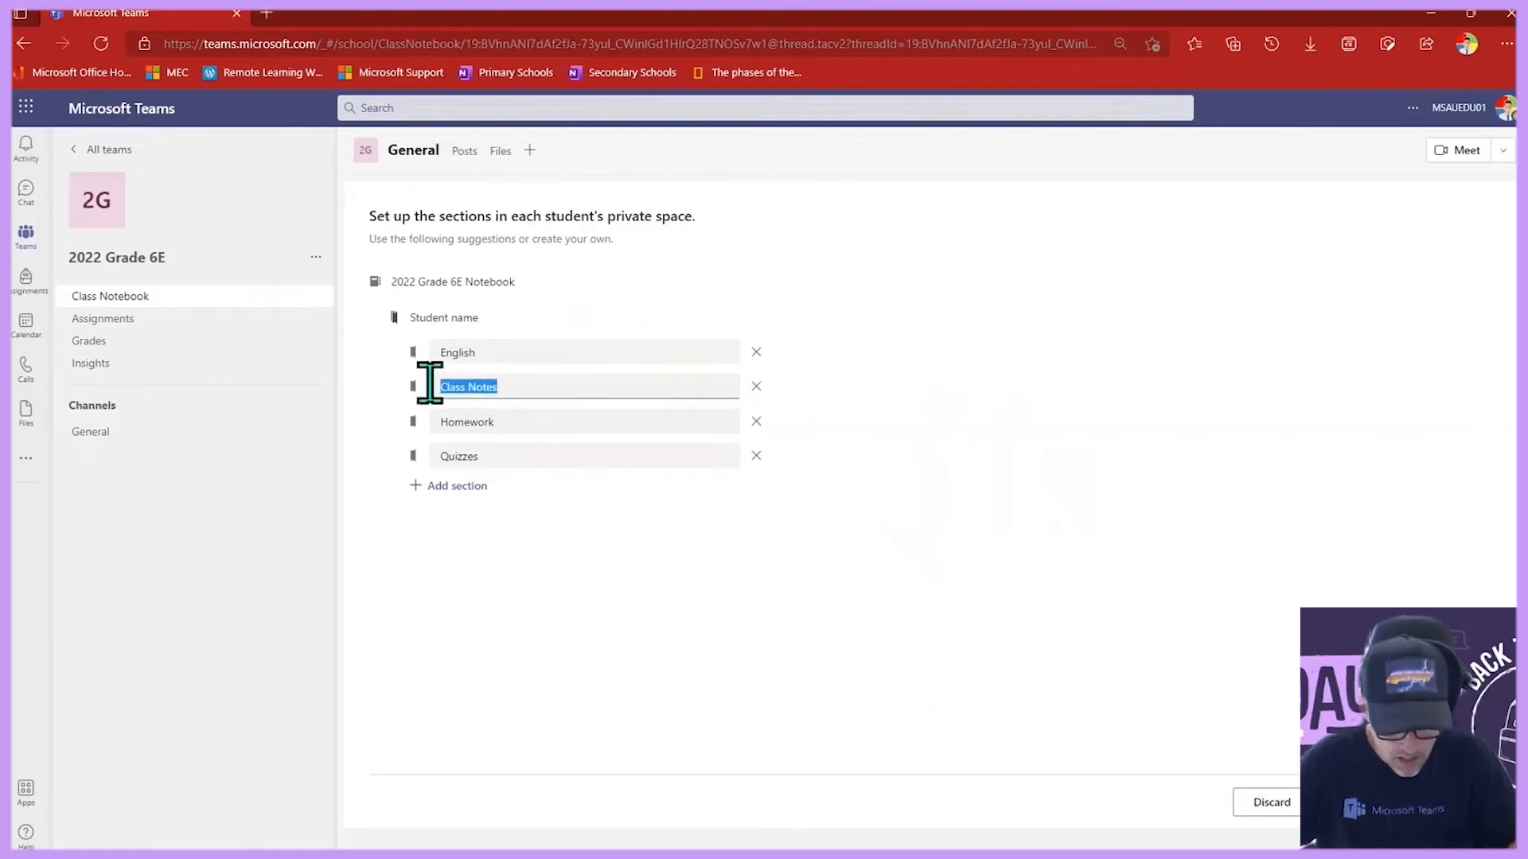
type("Maths")
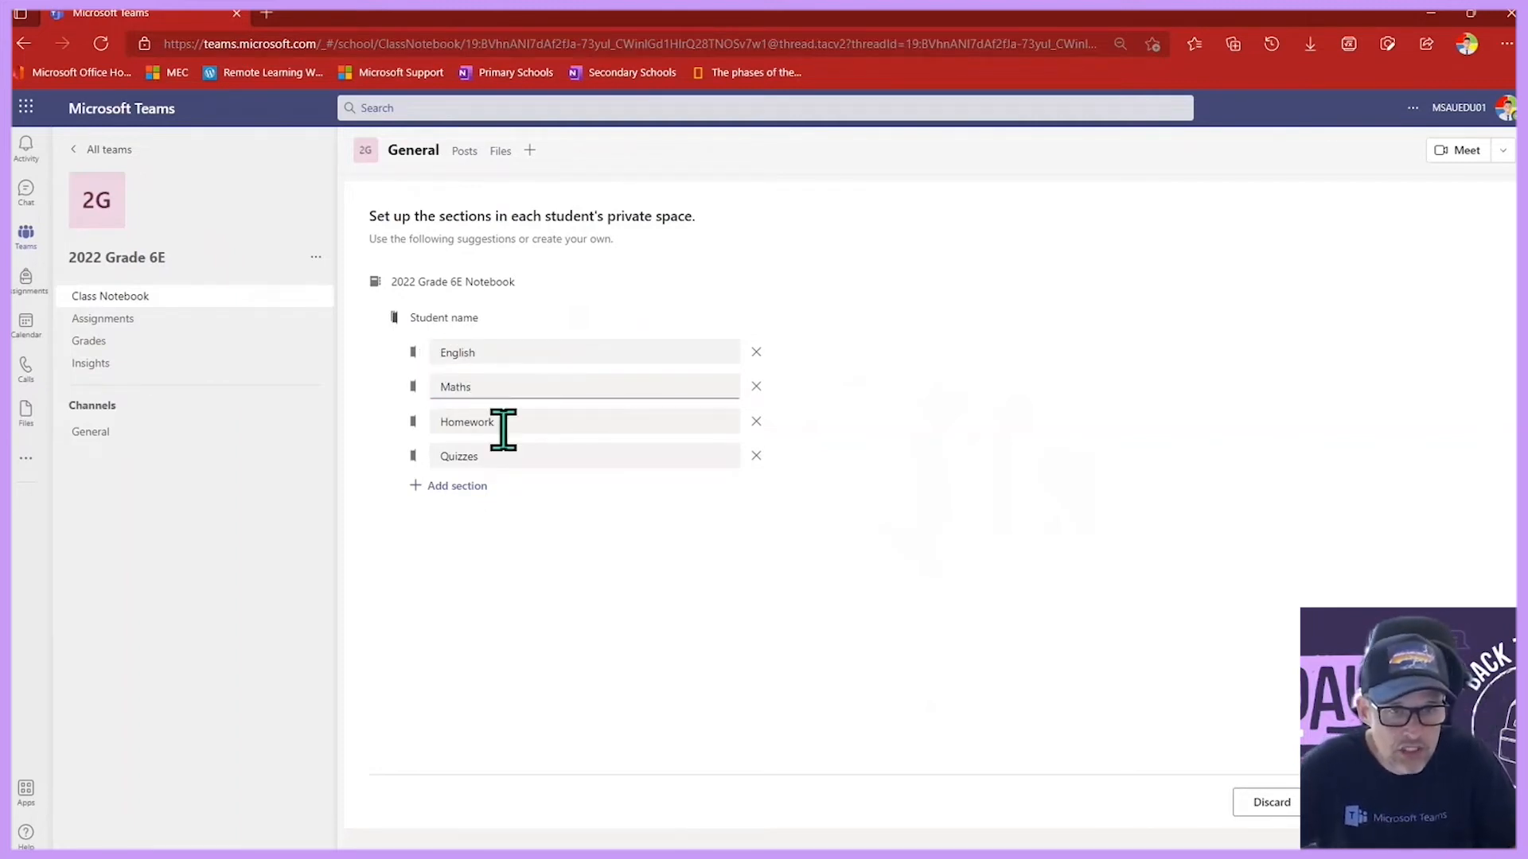
left_click_drag(502, 422, 408, 424)
type("Science")
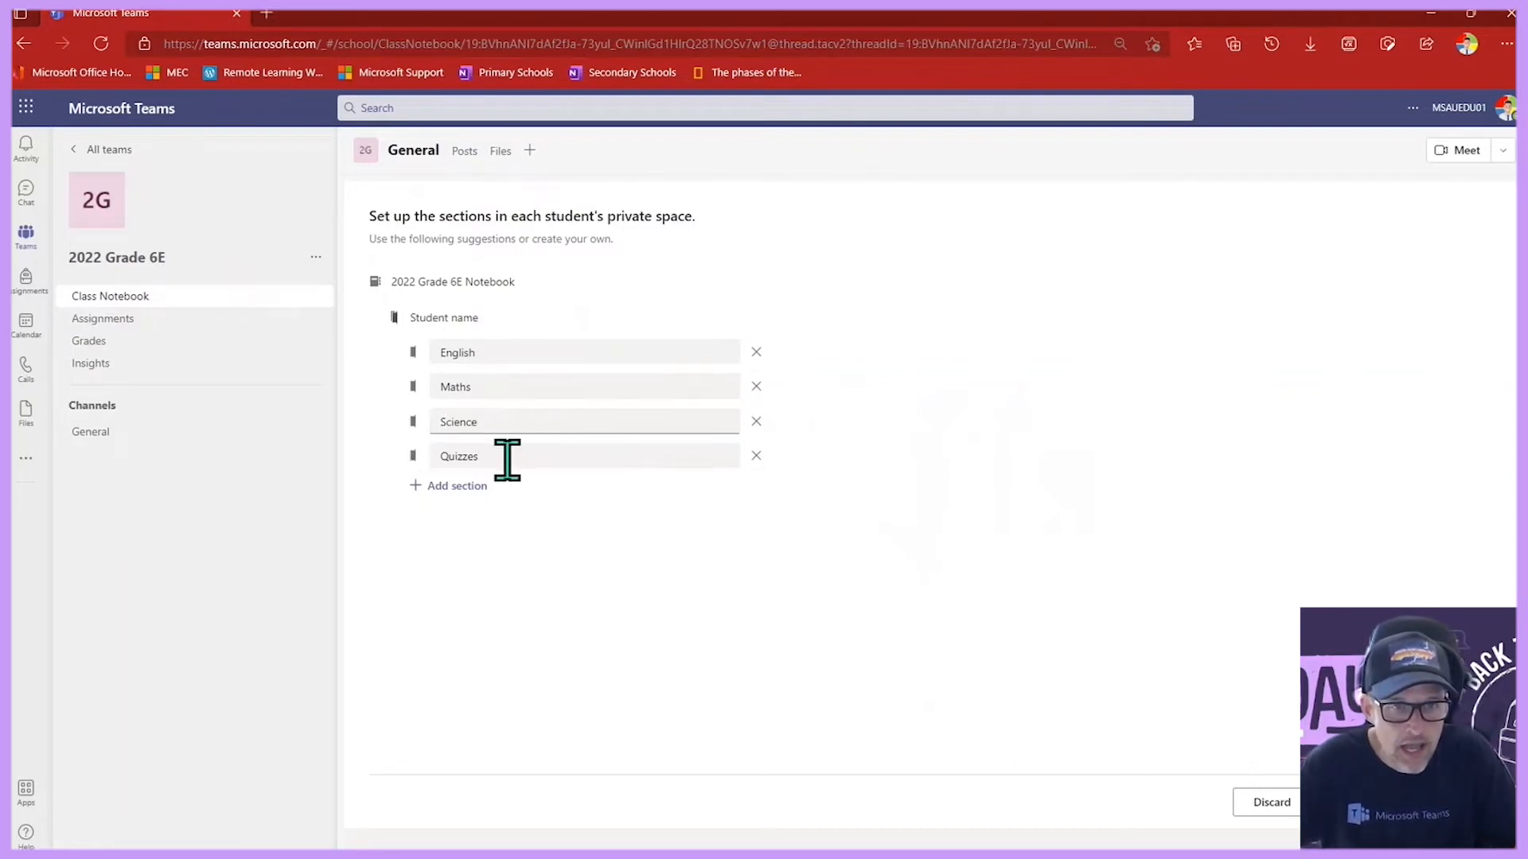
left_click_drag(505, 455, 424, 455)
type("Humanities")
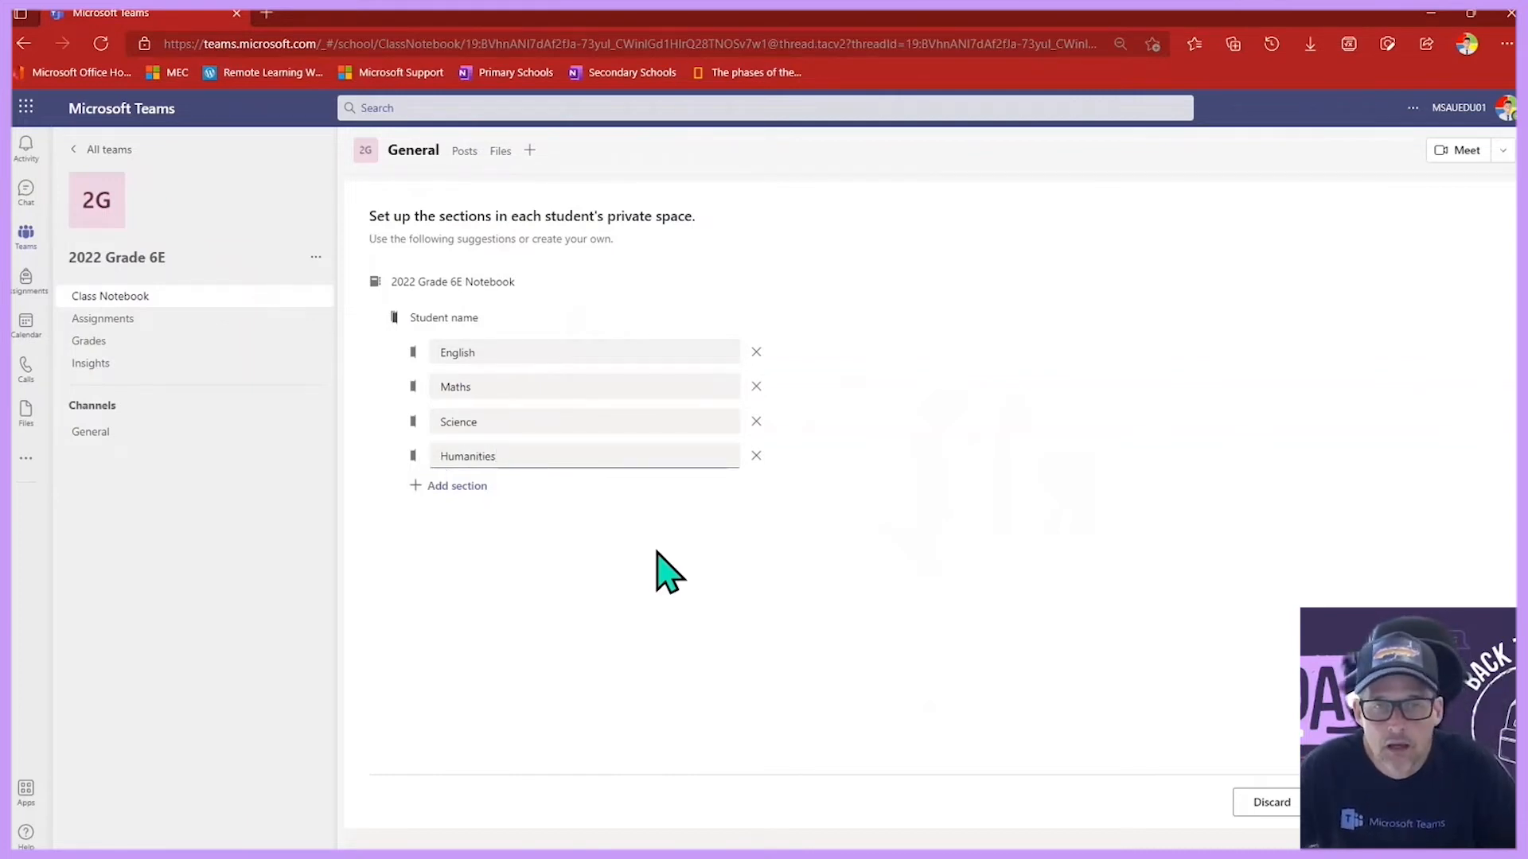
Add PE and Music sections to the student space and create the notebook, declining the browser's offer to save the entries.
left_click(458, 487)
type("PE")
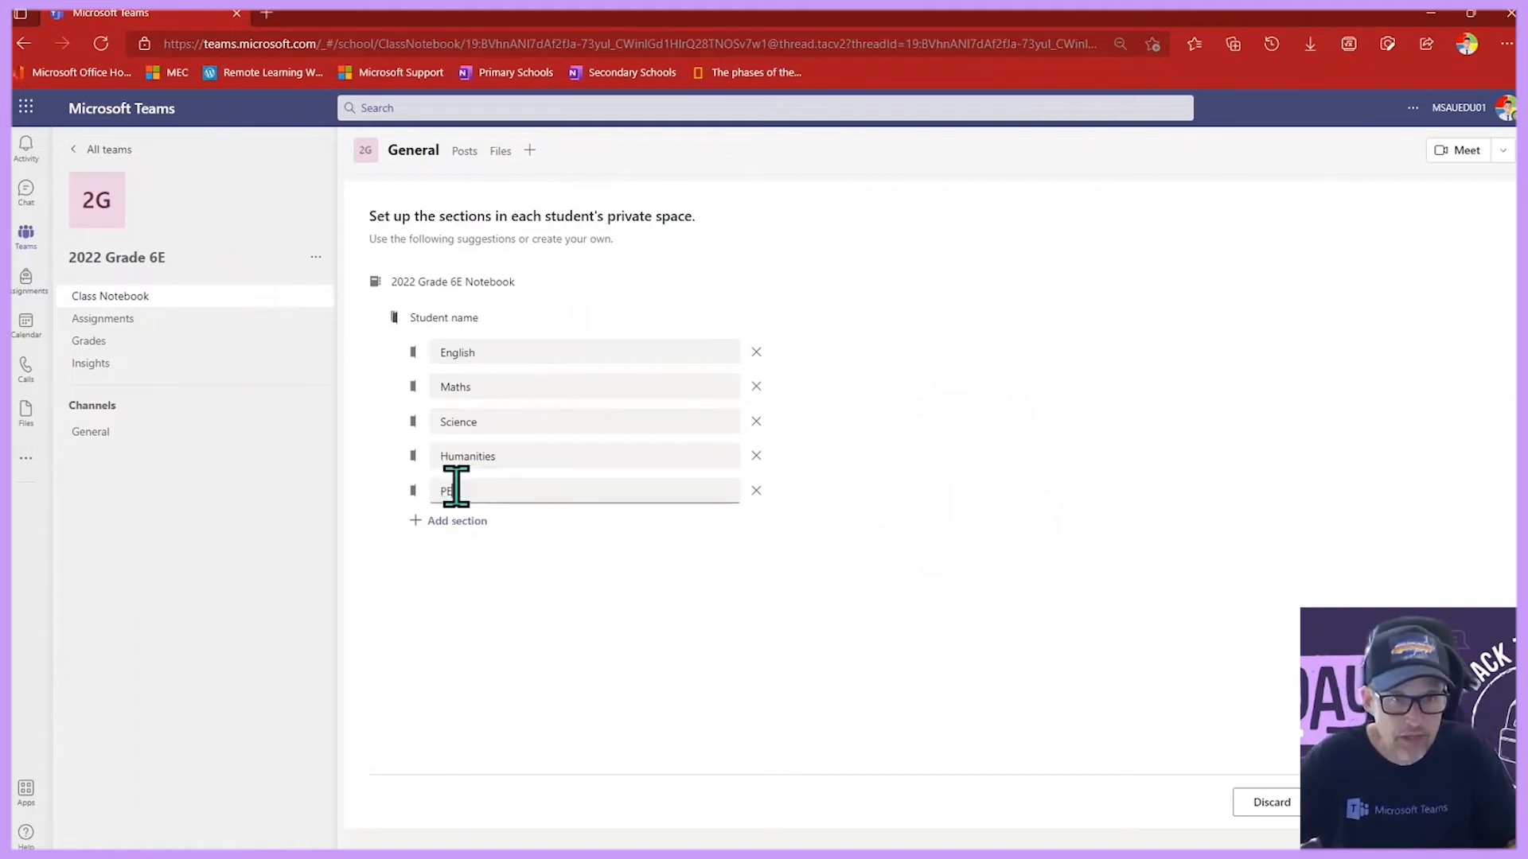
left_click(433, 521)
type("Music")
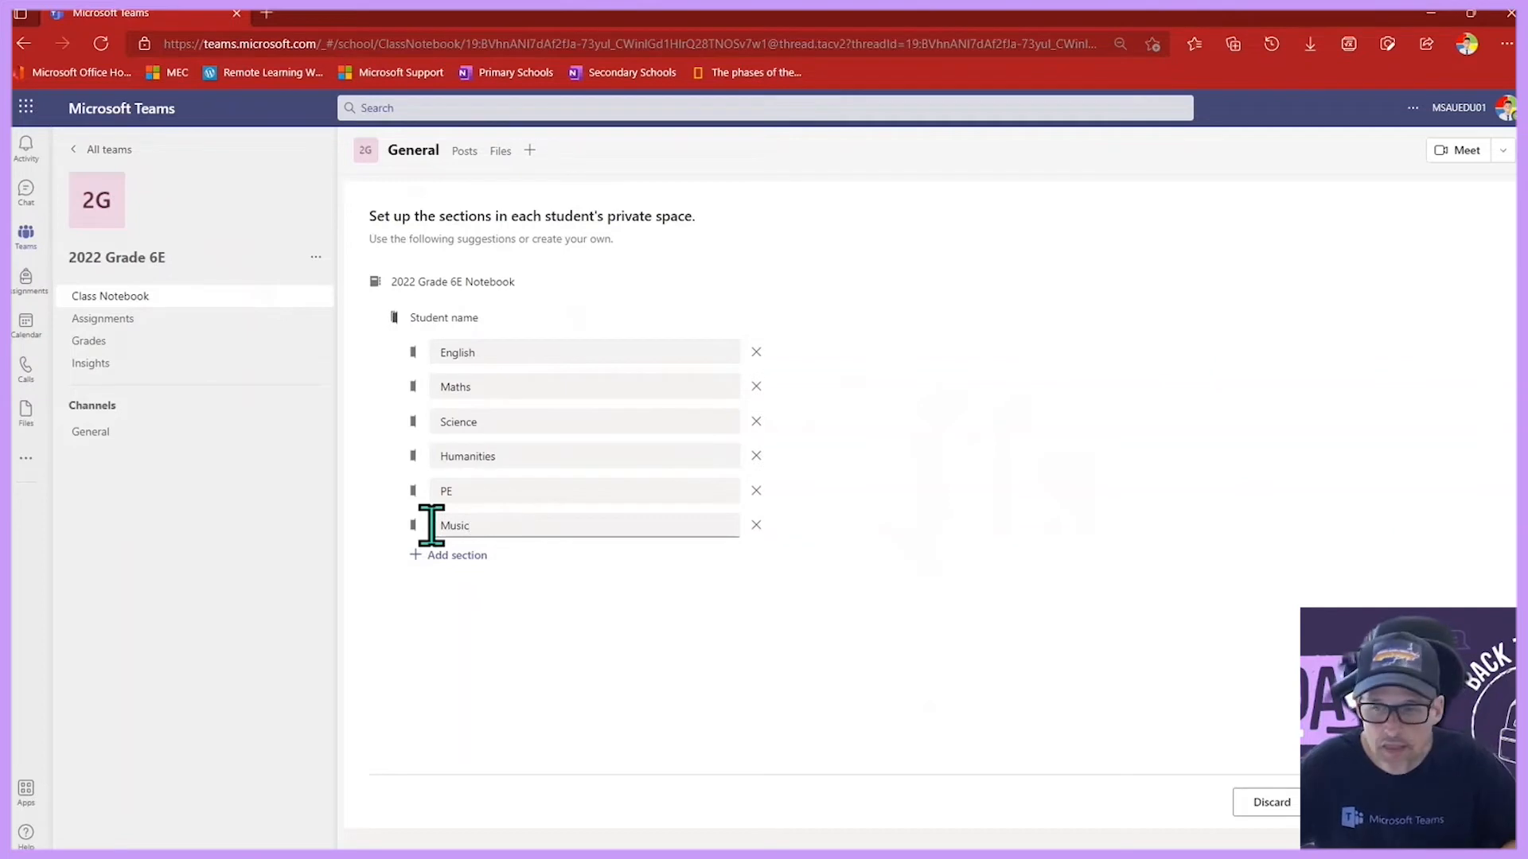
left_click(1455, 802)
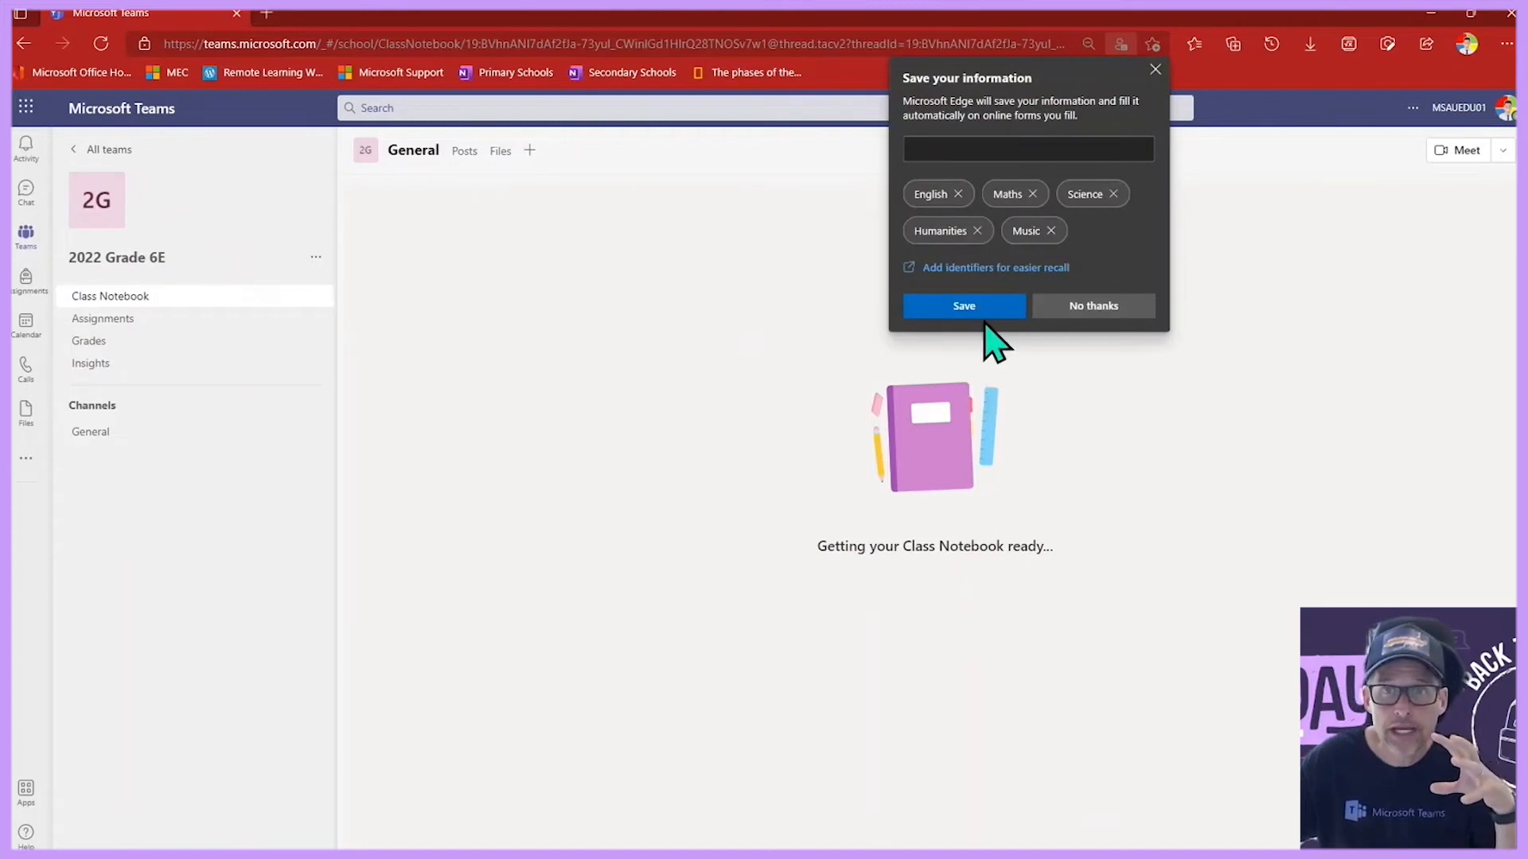
left_click(1074, 309)
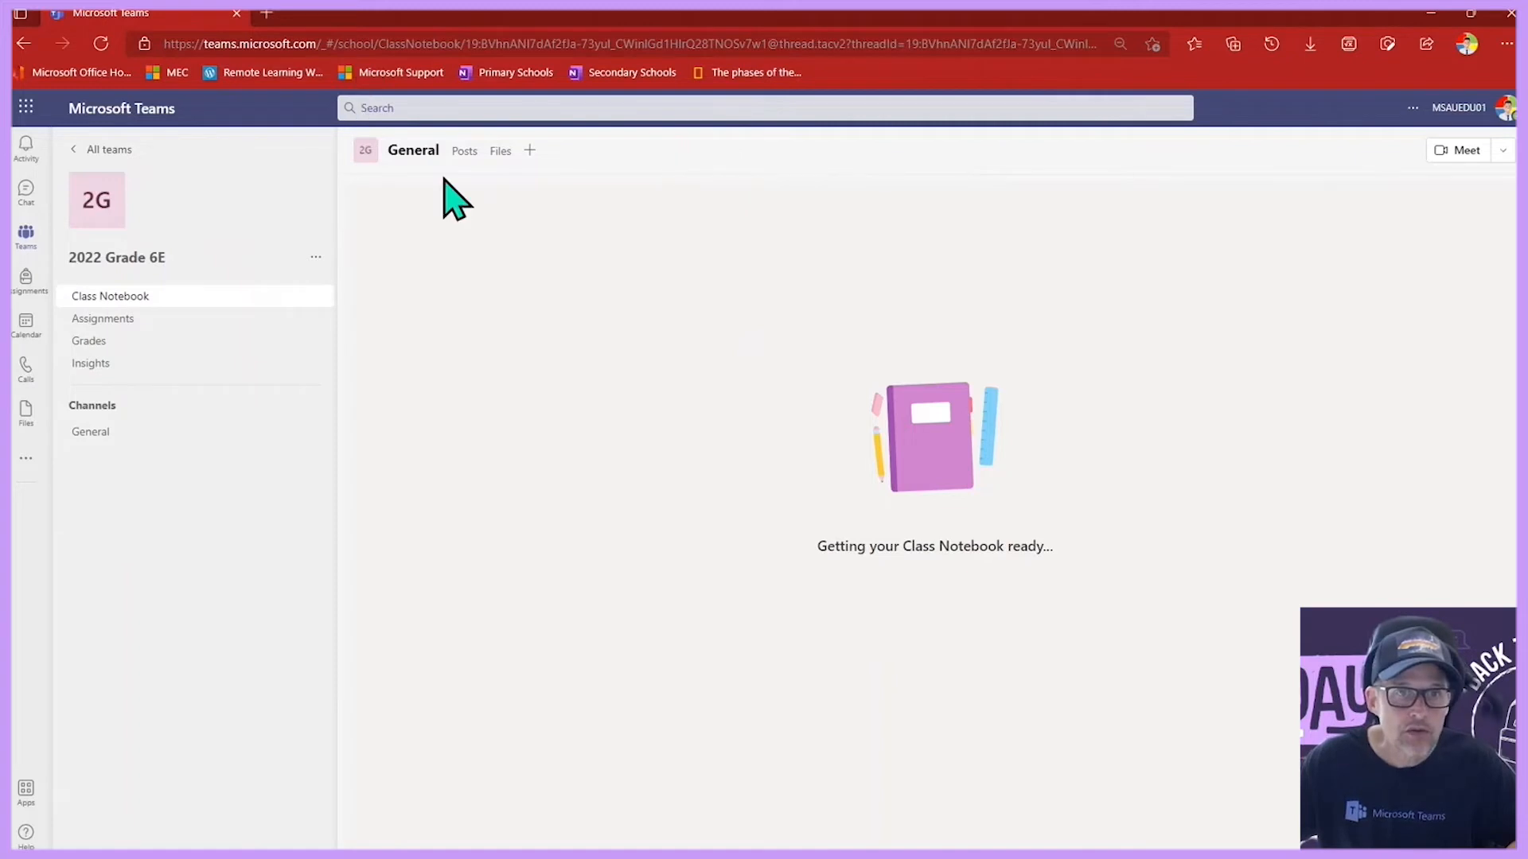
Post a new conversation in the General channel with the subject "Assessment" and the message "kjdhfksjdhksjdghskghkjgh".
left_click(463, 153)
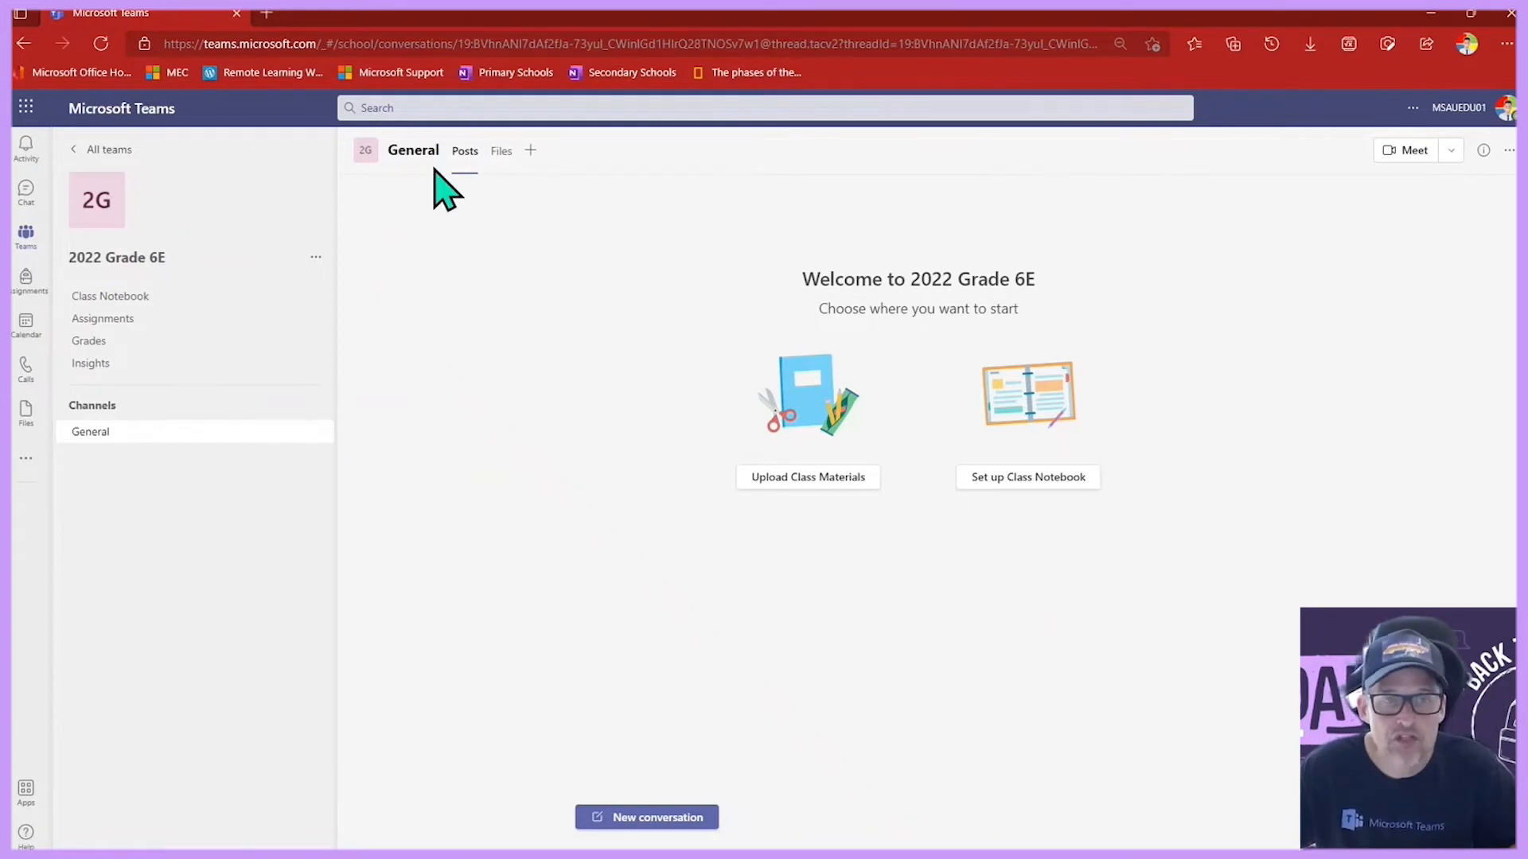
left_click(655, 827)
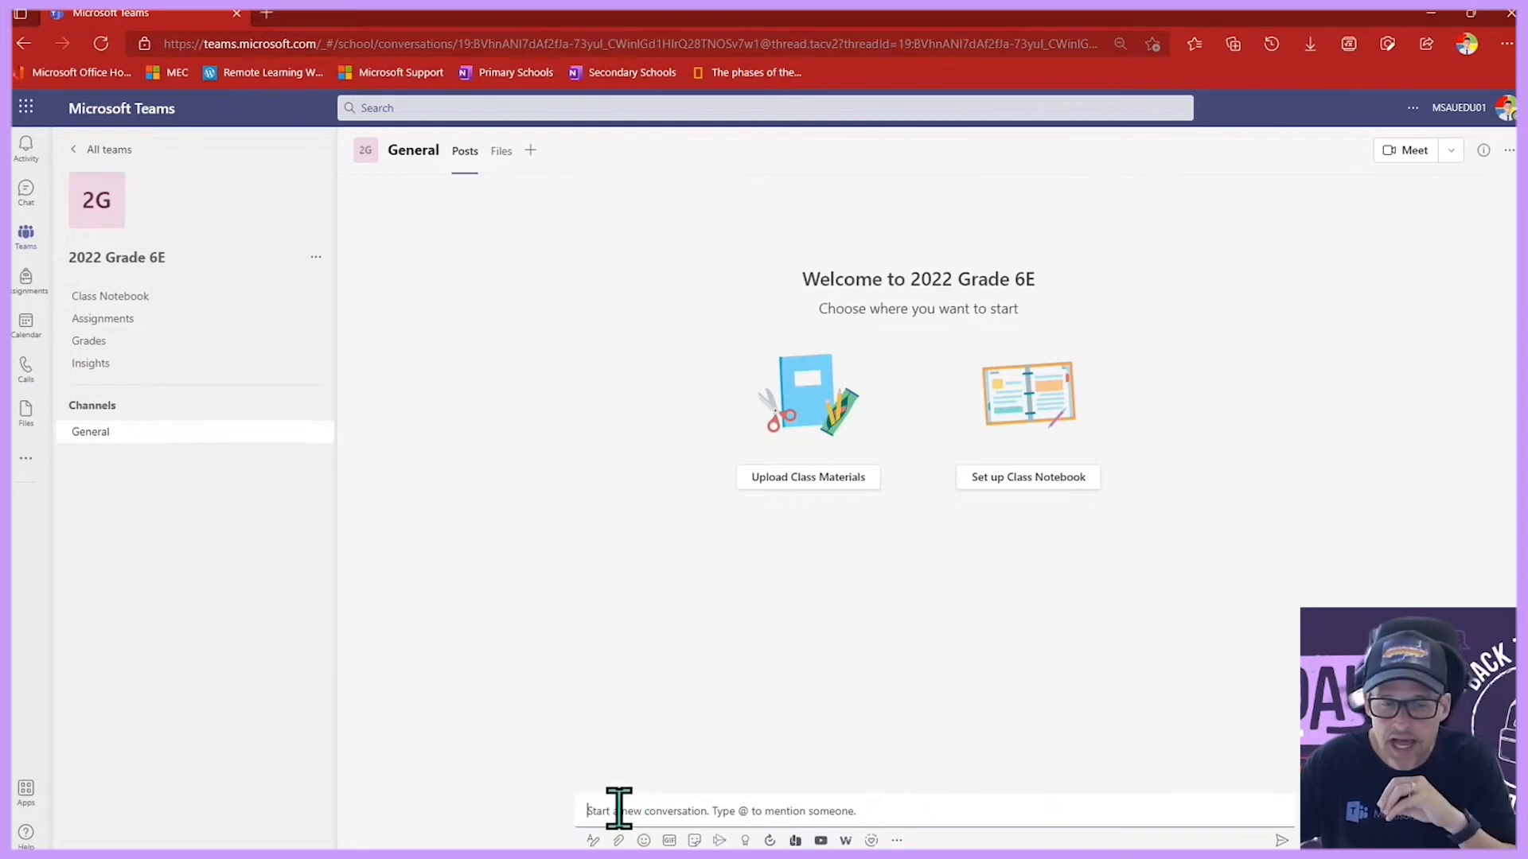
left_click(593, 841)
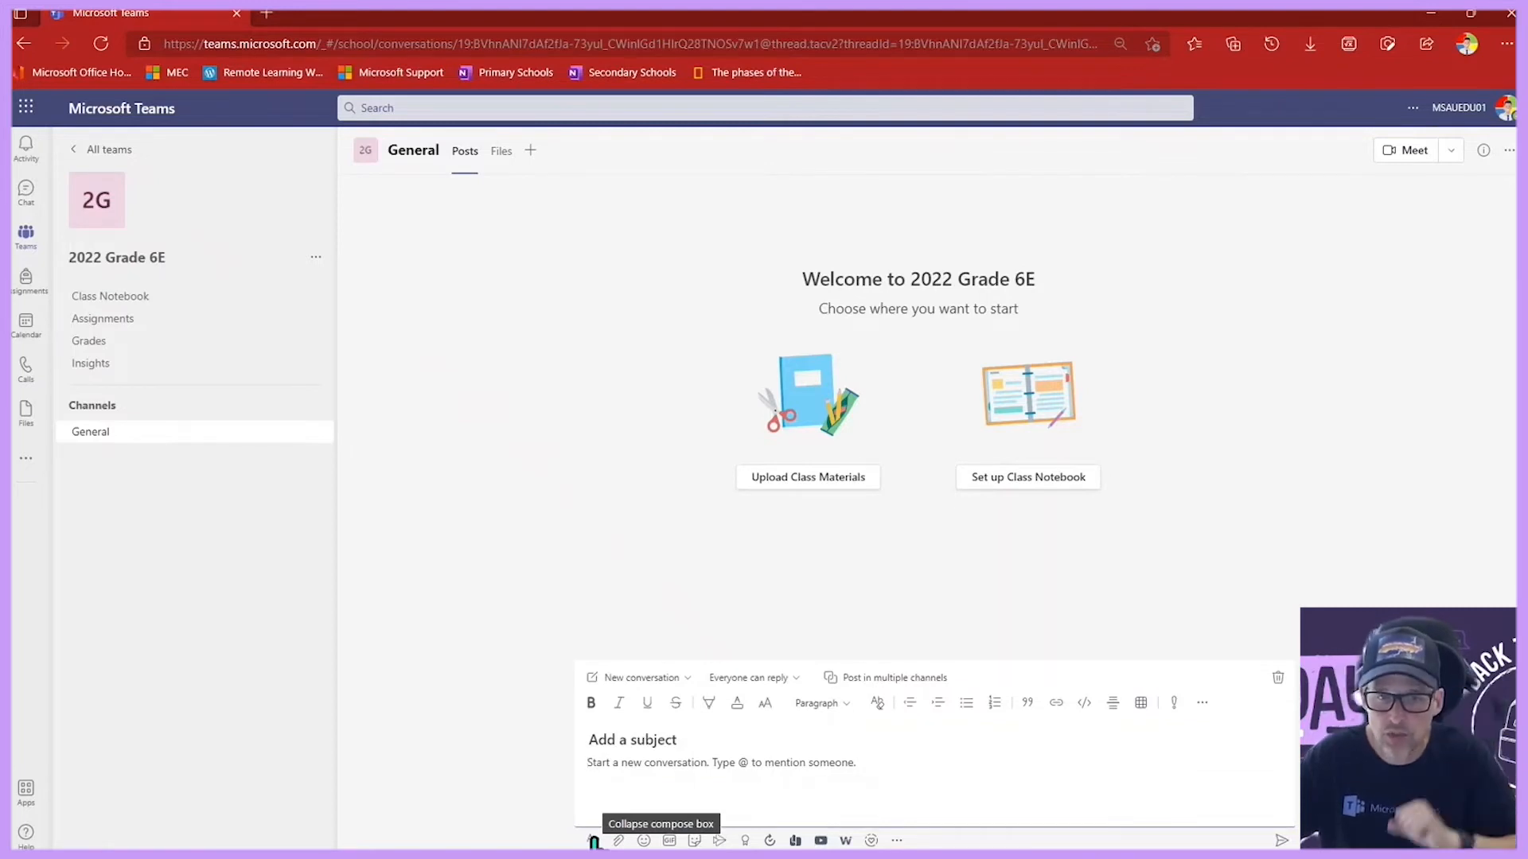
left_click(632, 740)
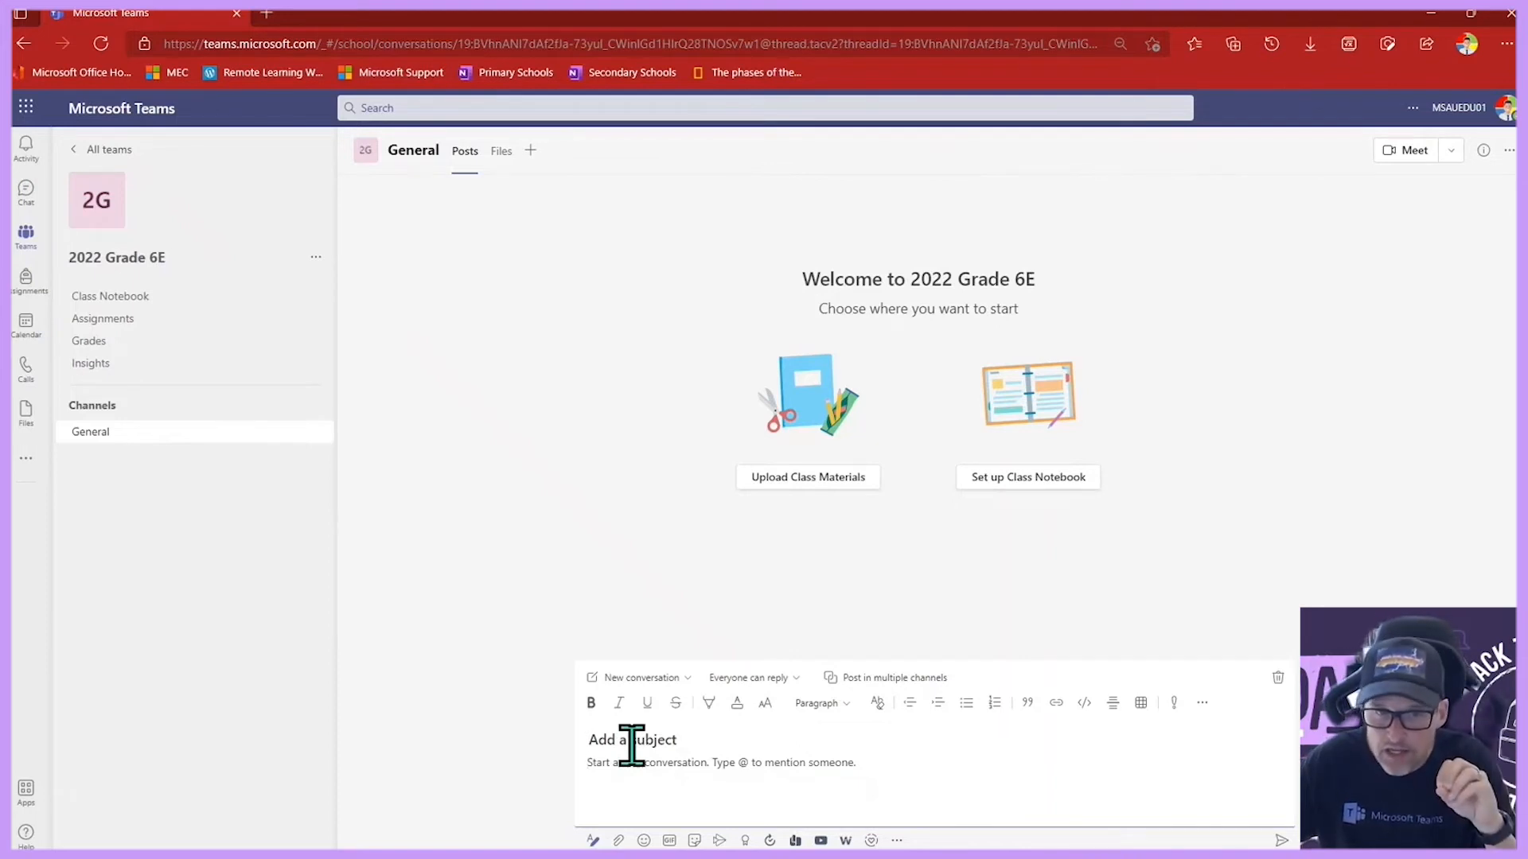
type("Assessmen")
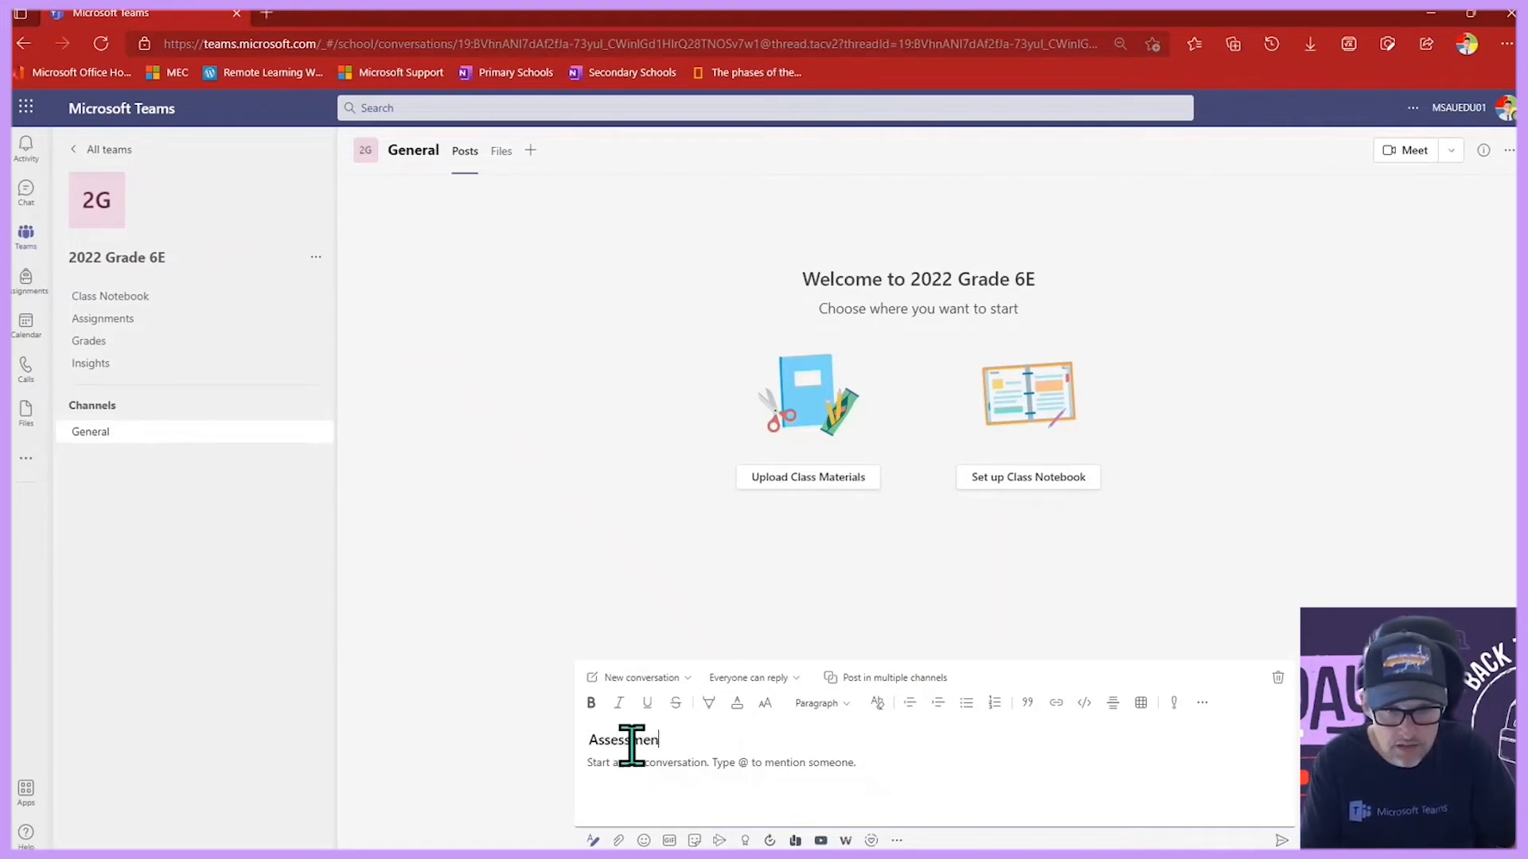
type("t")
left_click(630, 768)
type("kjdhfksjdfksjdghskghkjgh")
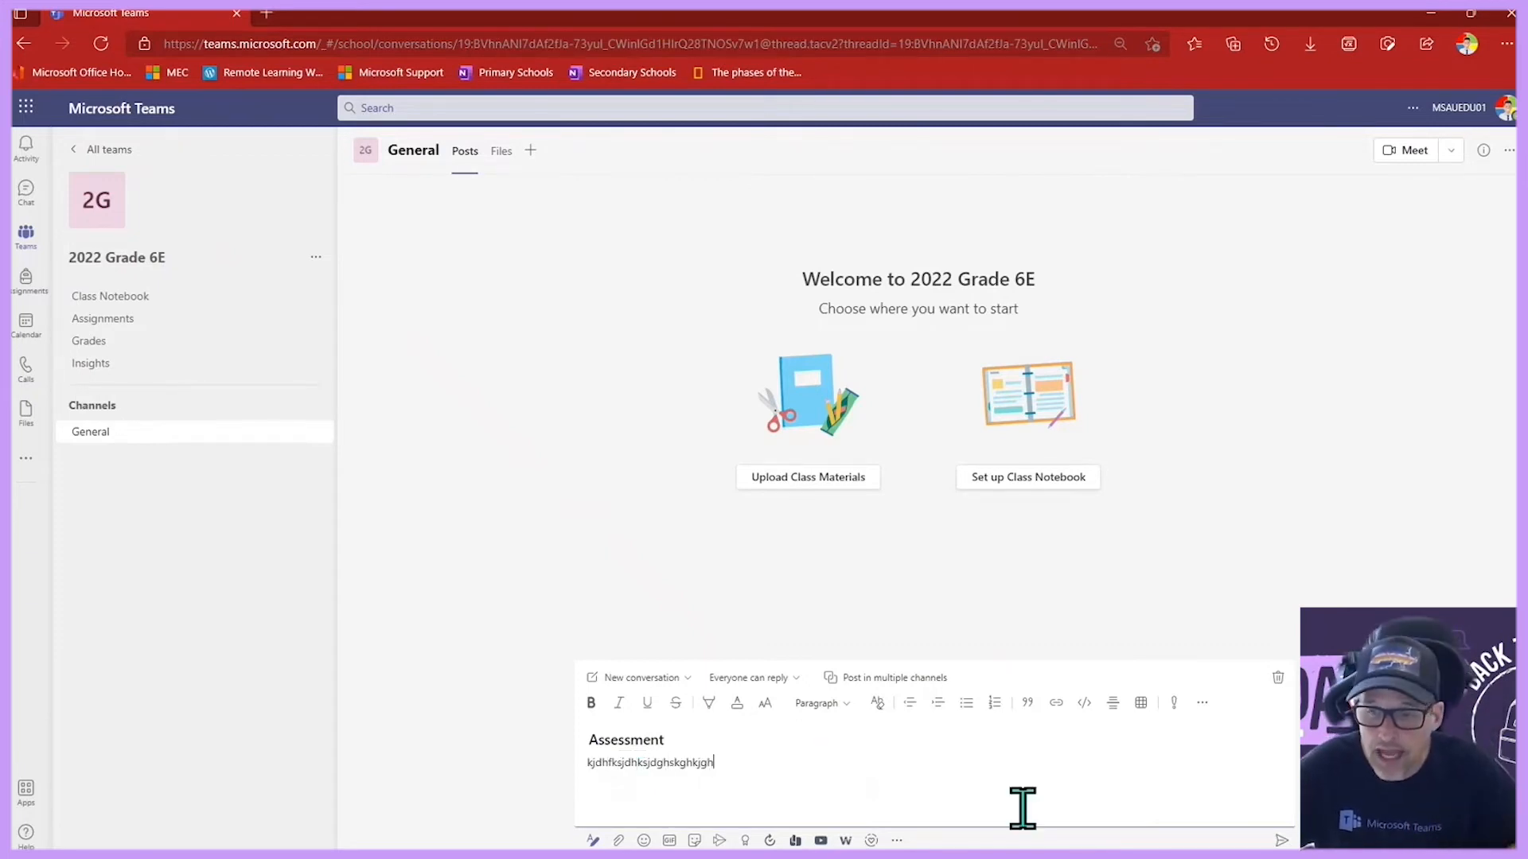
left_click(1283, 841)
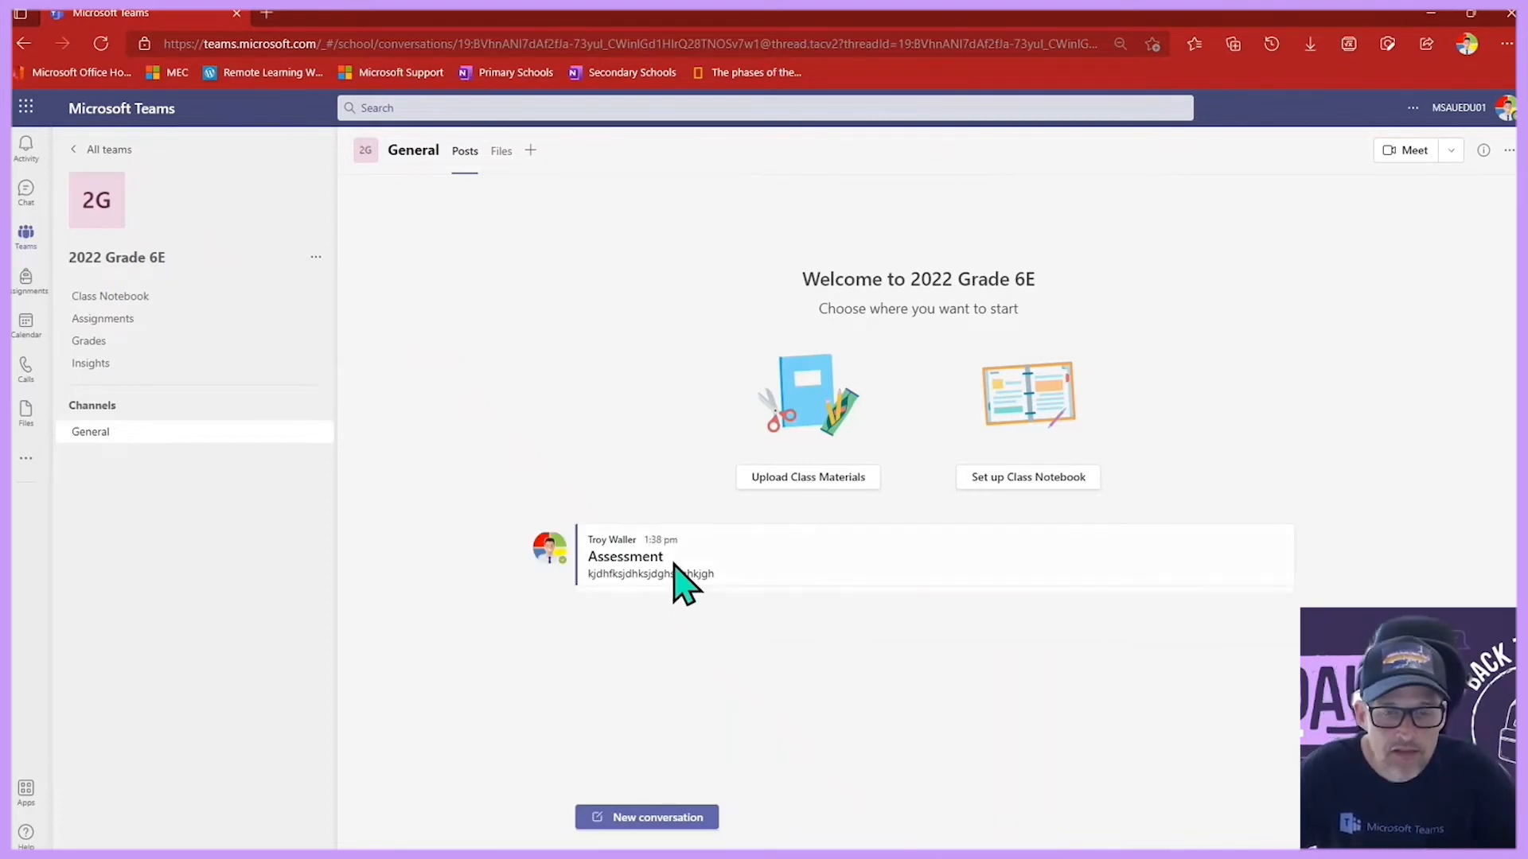
Start a new announcement in the General channel and give its headline banner the brown background image with the green chameleon.
left_click(654, 820)
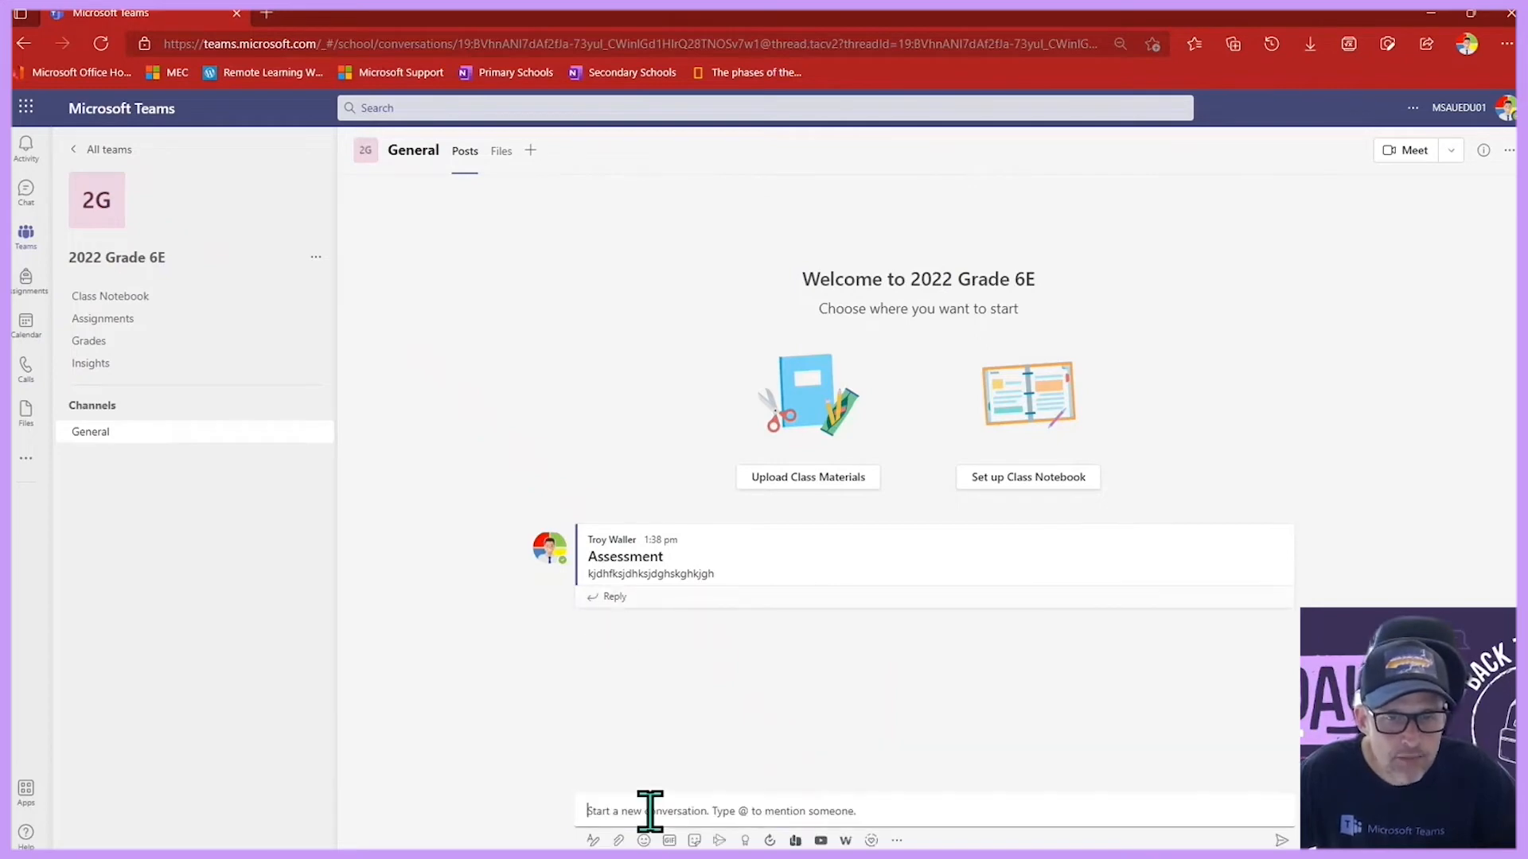
left_click(592, 841)
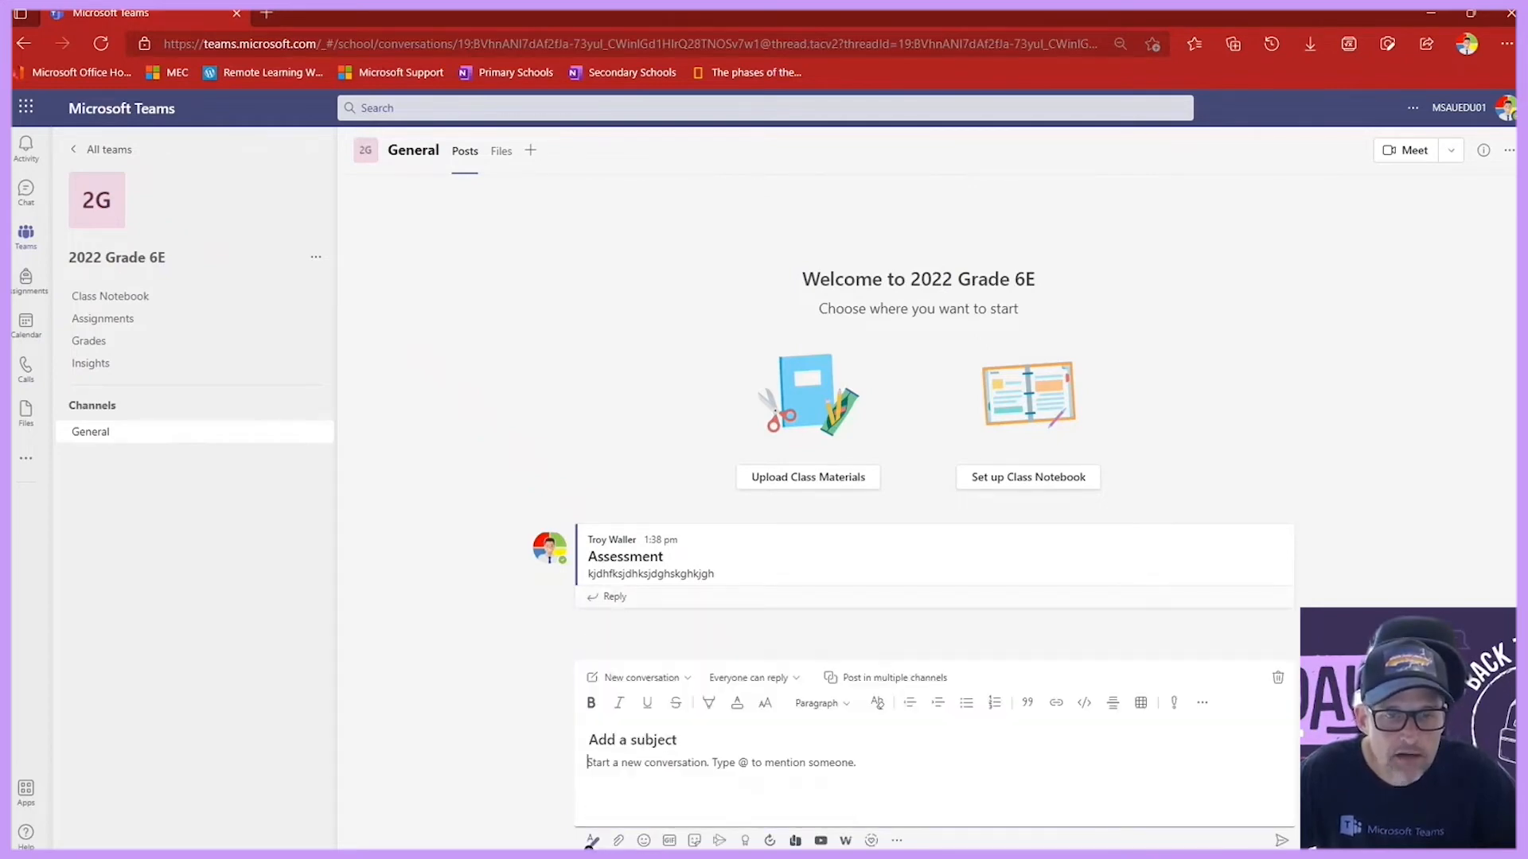
left_click(659, 678)
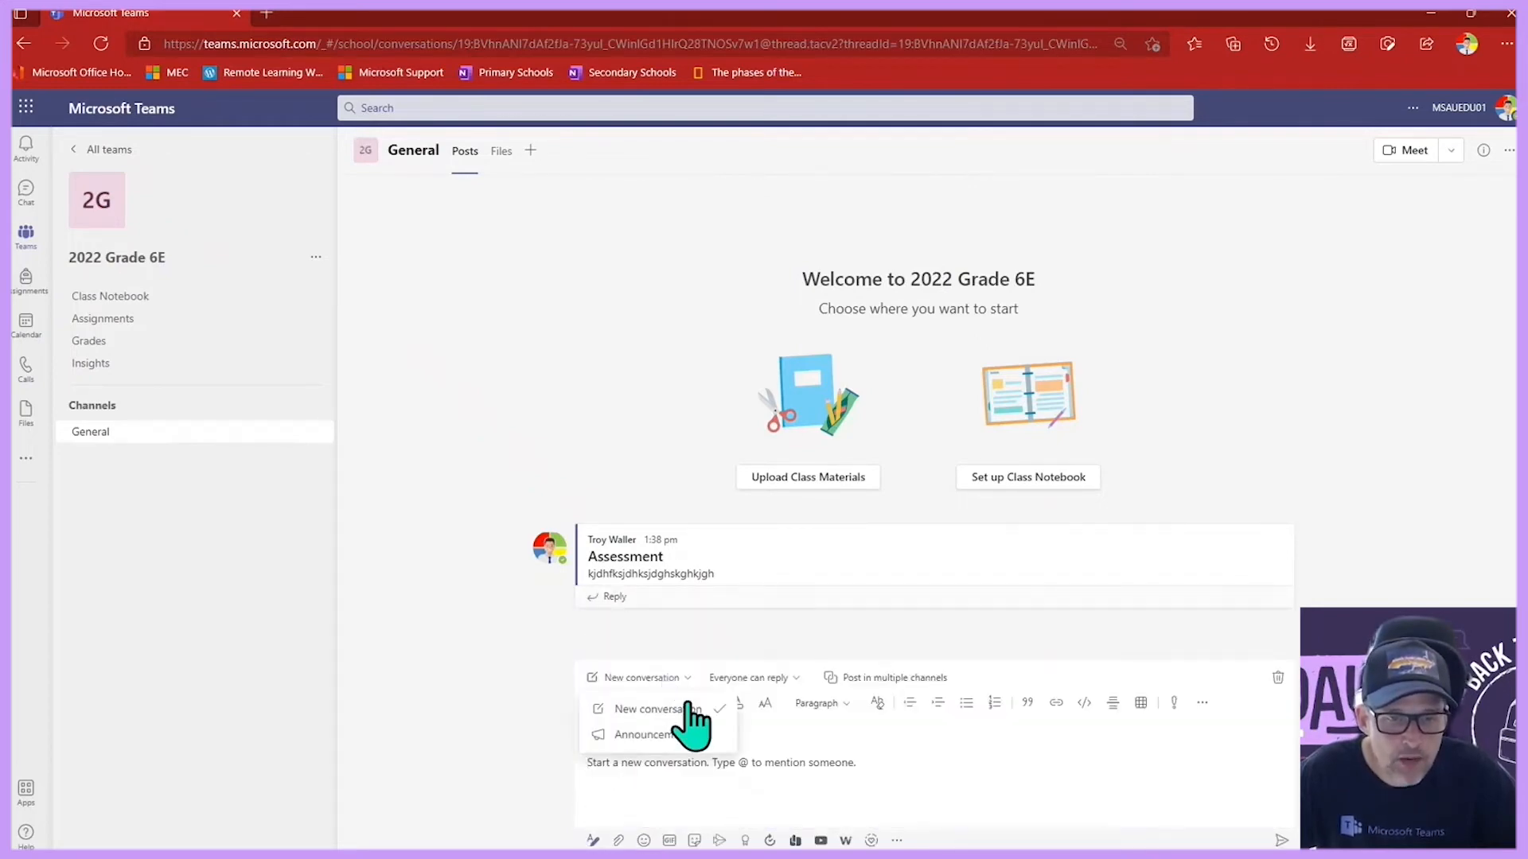
left_click(652, 736)
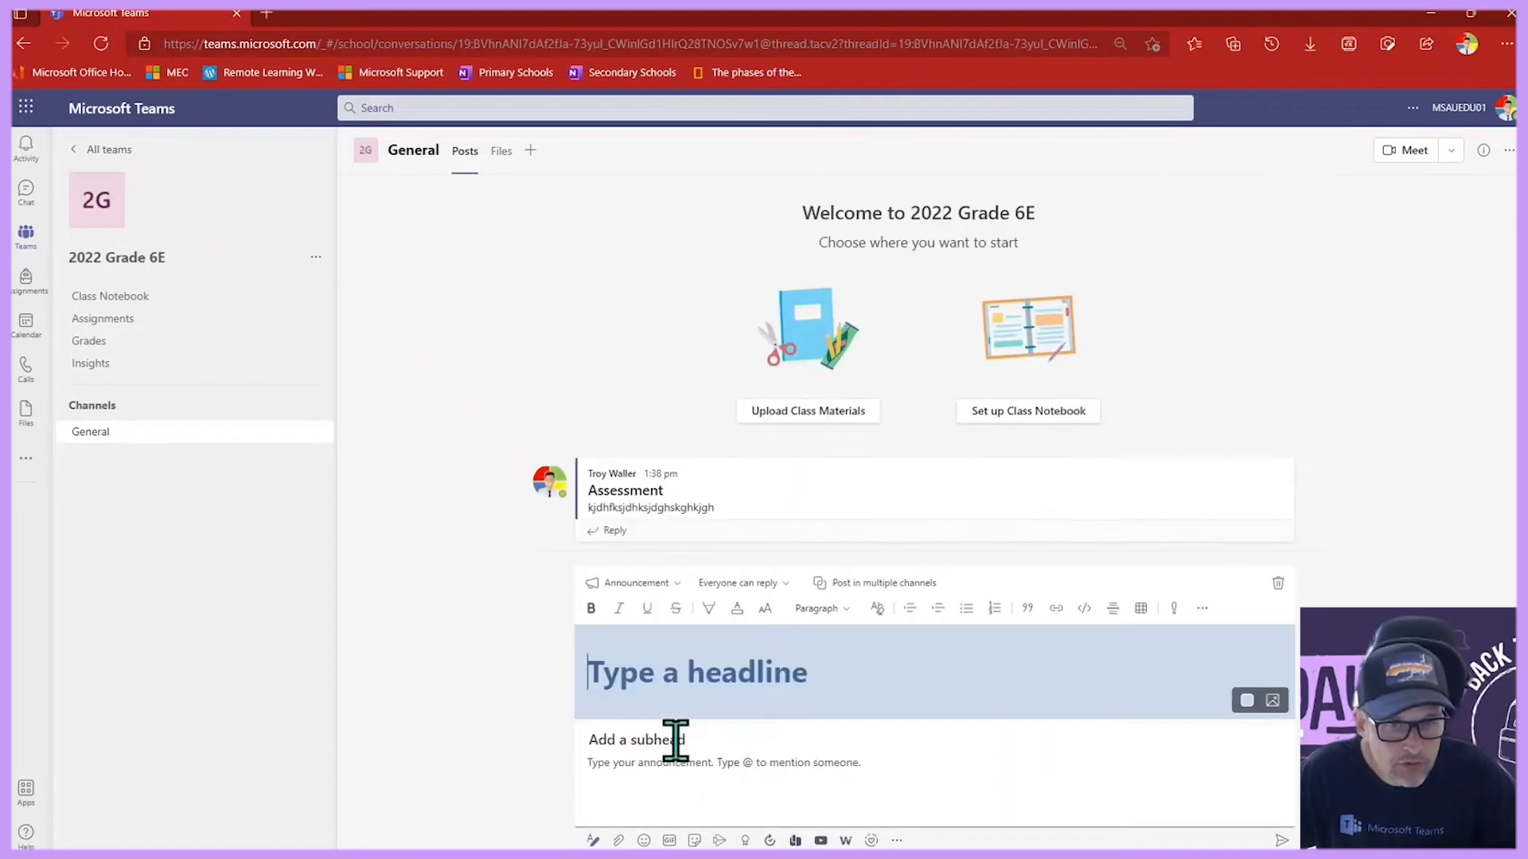
left_click(766, 593)
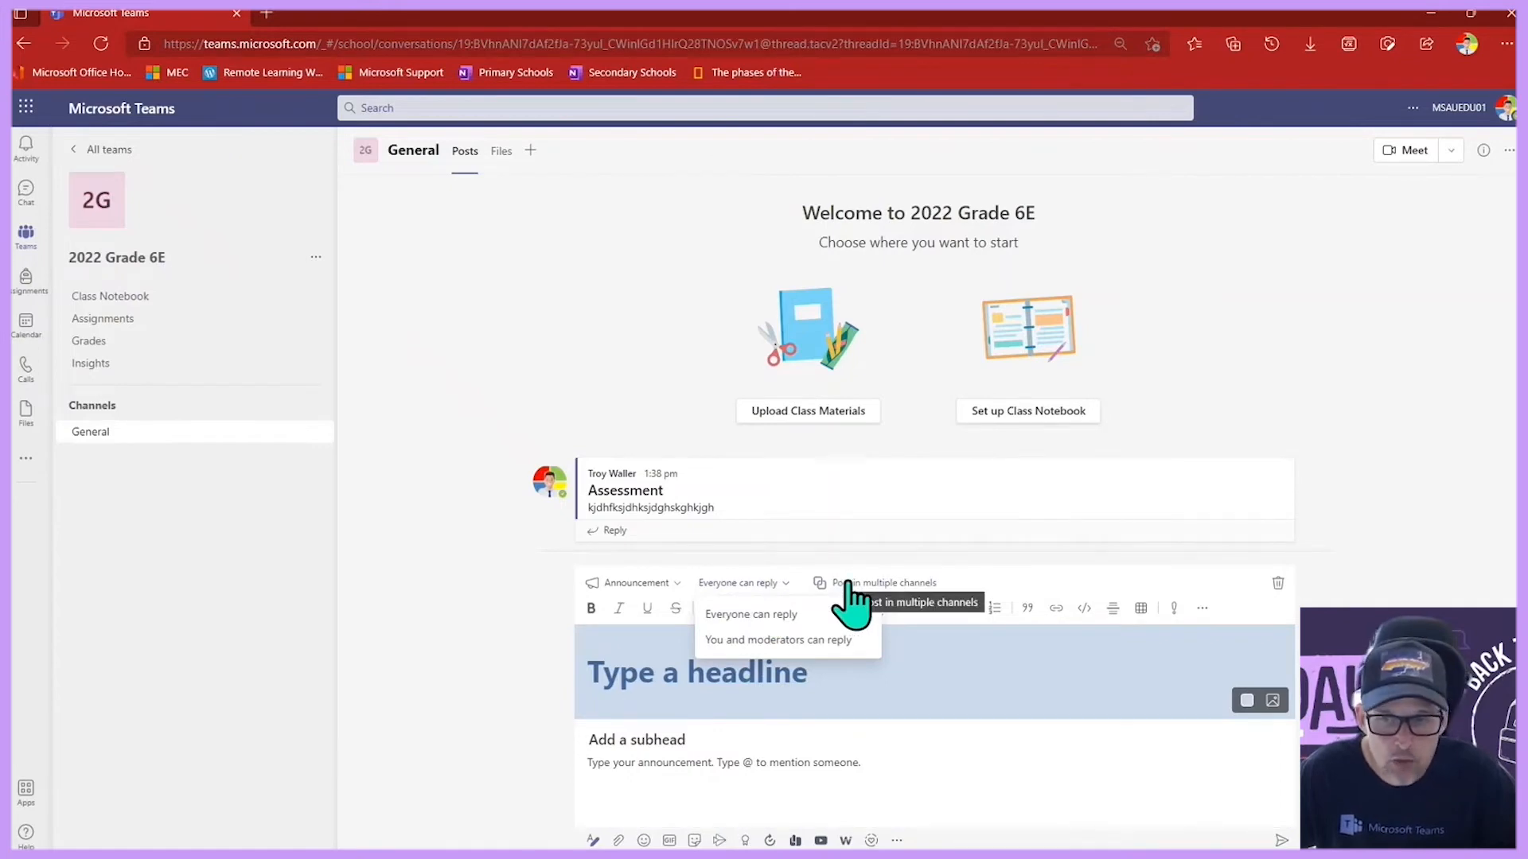
left_click(1271, 700)
left_click(1229, 735)
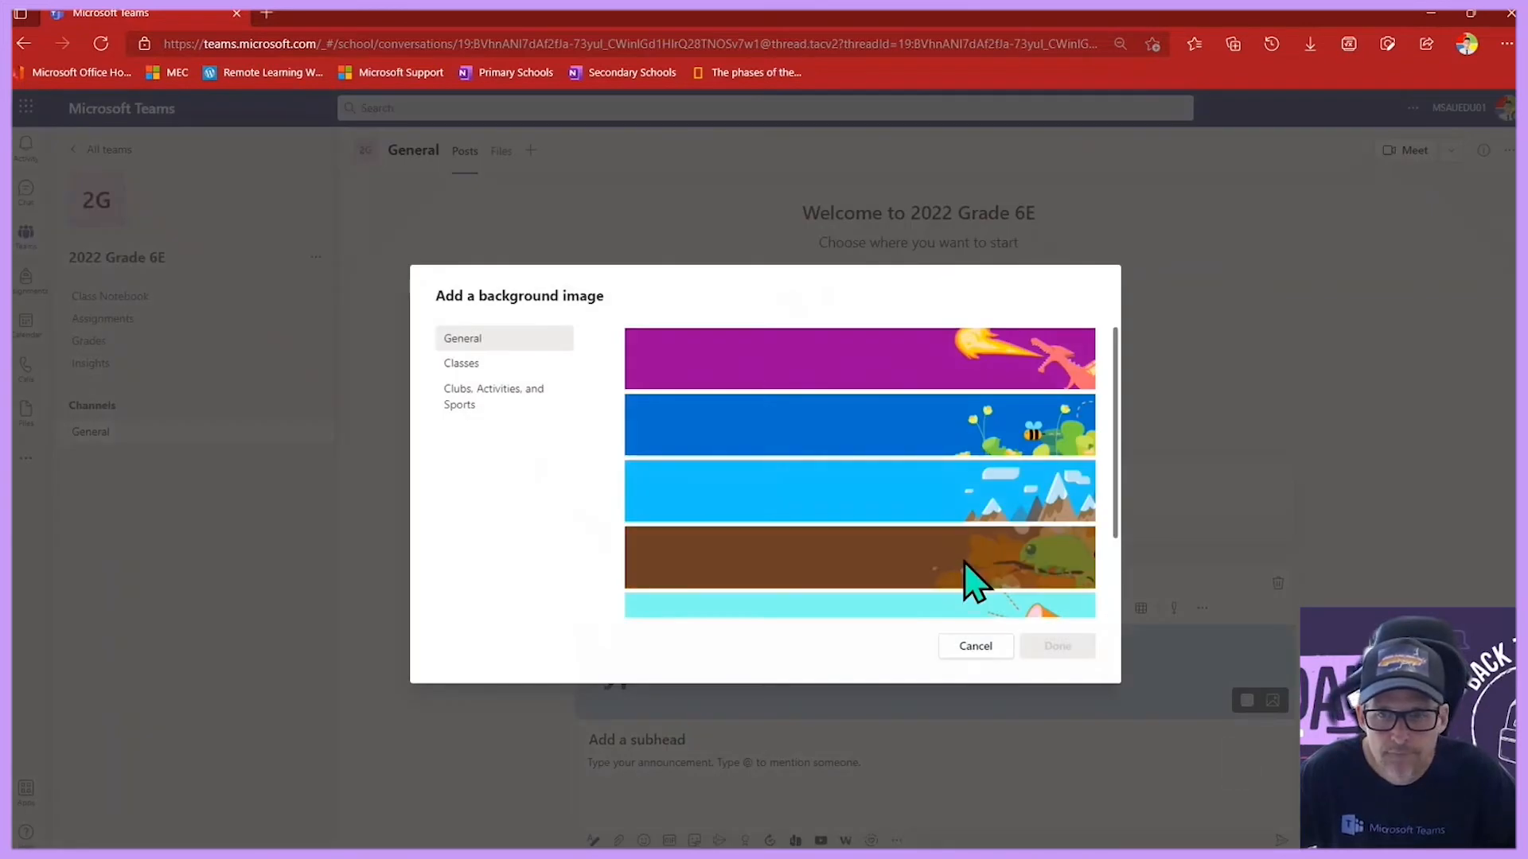
left_click(975, 581)
left_click(1055, 646)
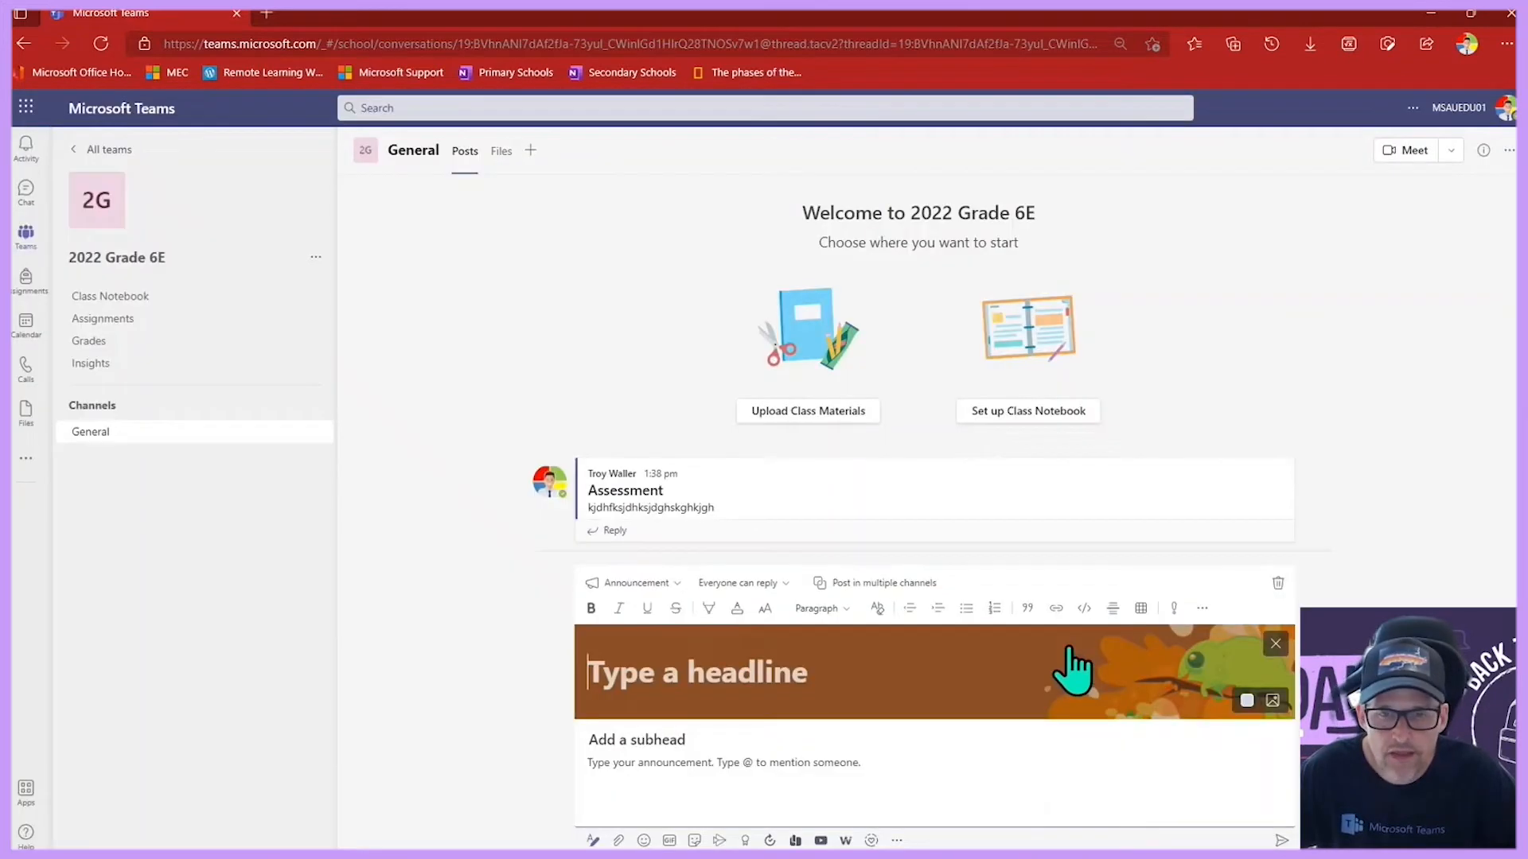
Enter the headline "Free lunch", the subhead "dslsdhgskjdghksjg" and the message "kjdghskdgjhskdjg", and post the announcement.
left_click(670, 678)
type("Fre")
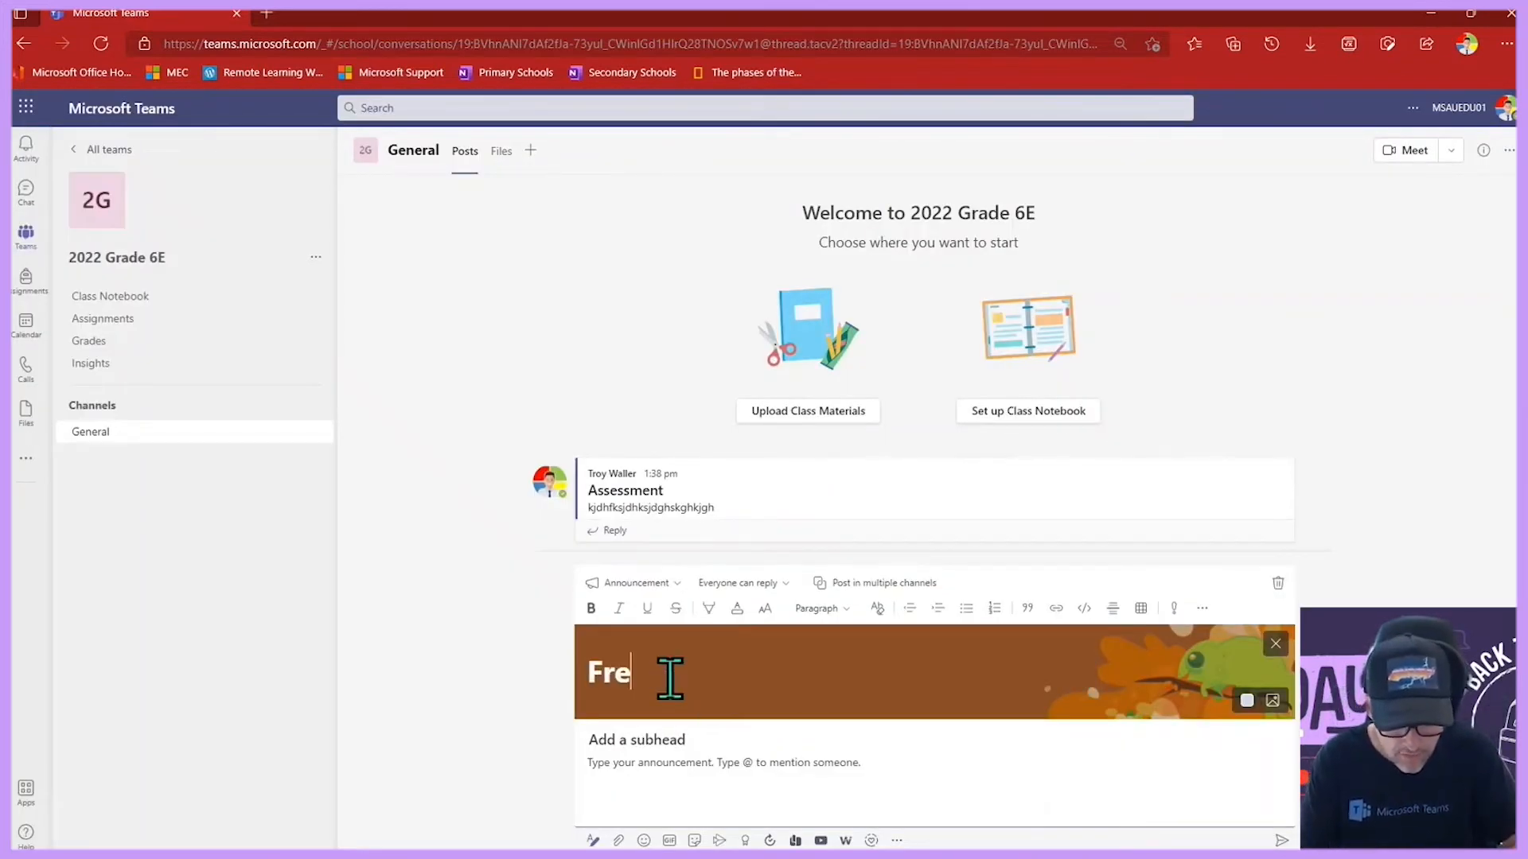
type("e lunch")
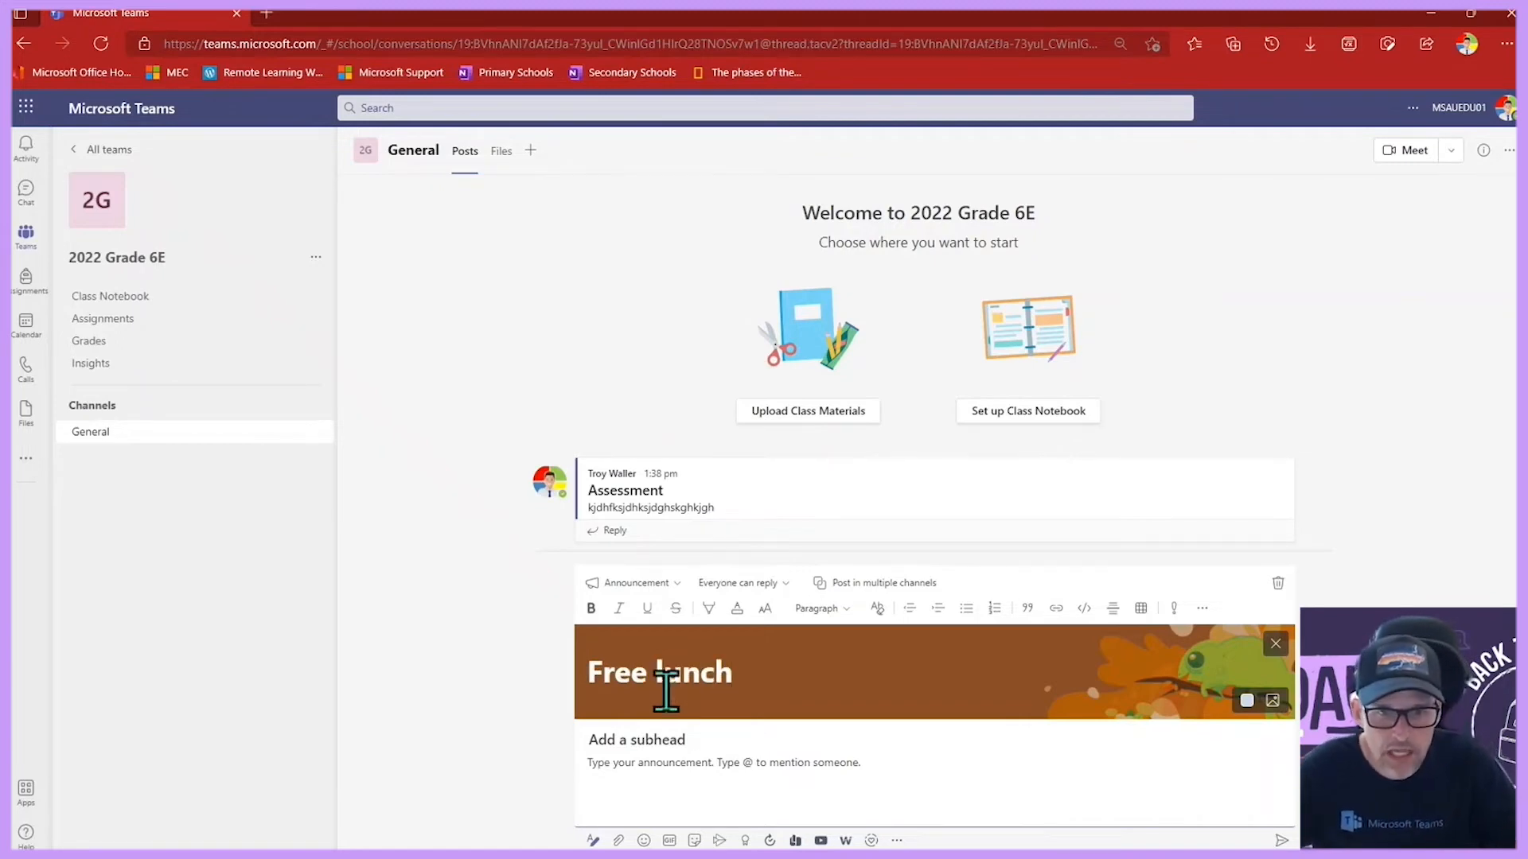
left_click(641, 762)
type("kjdghskdgjhskdjg")
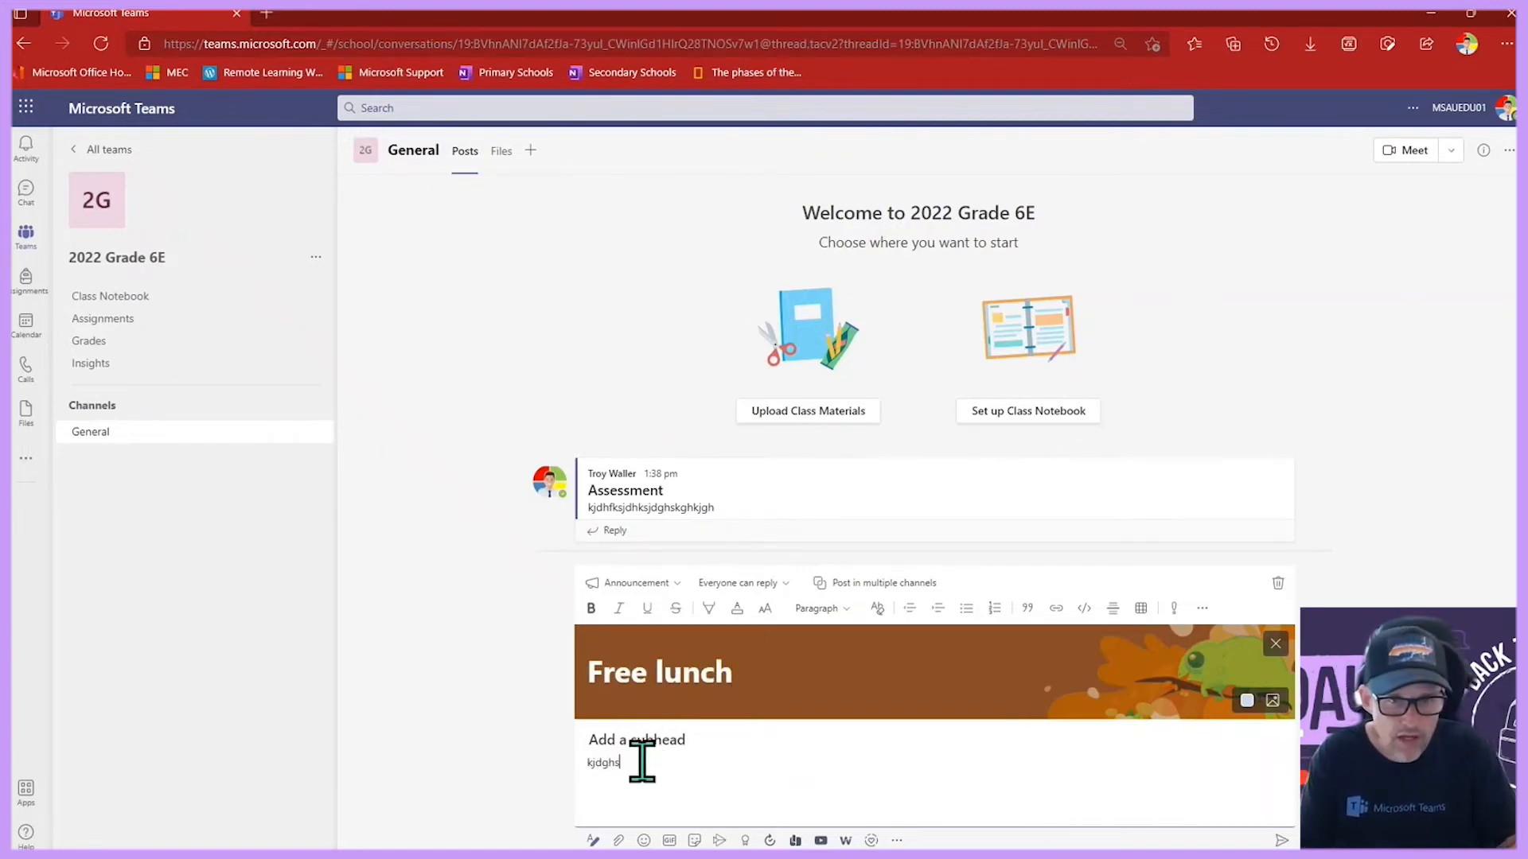
left_click(651, 741)
type("dslsdhgskdghksjg")
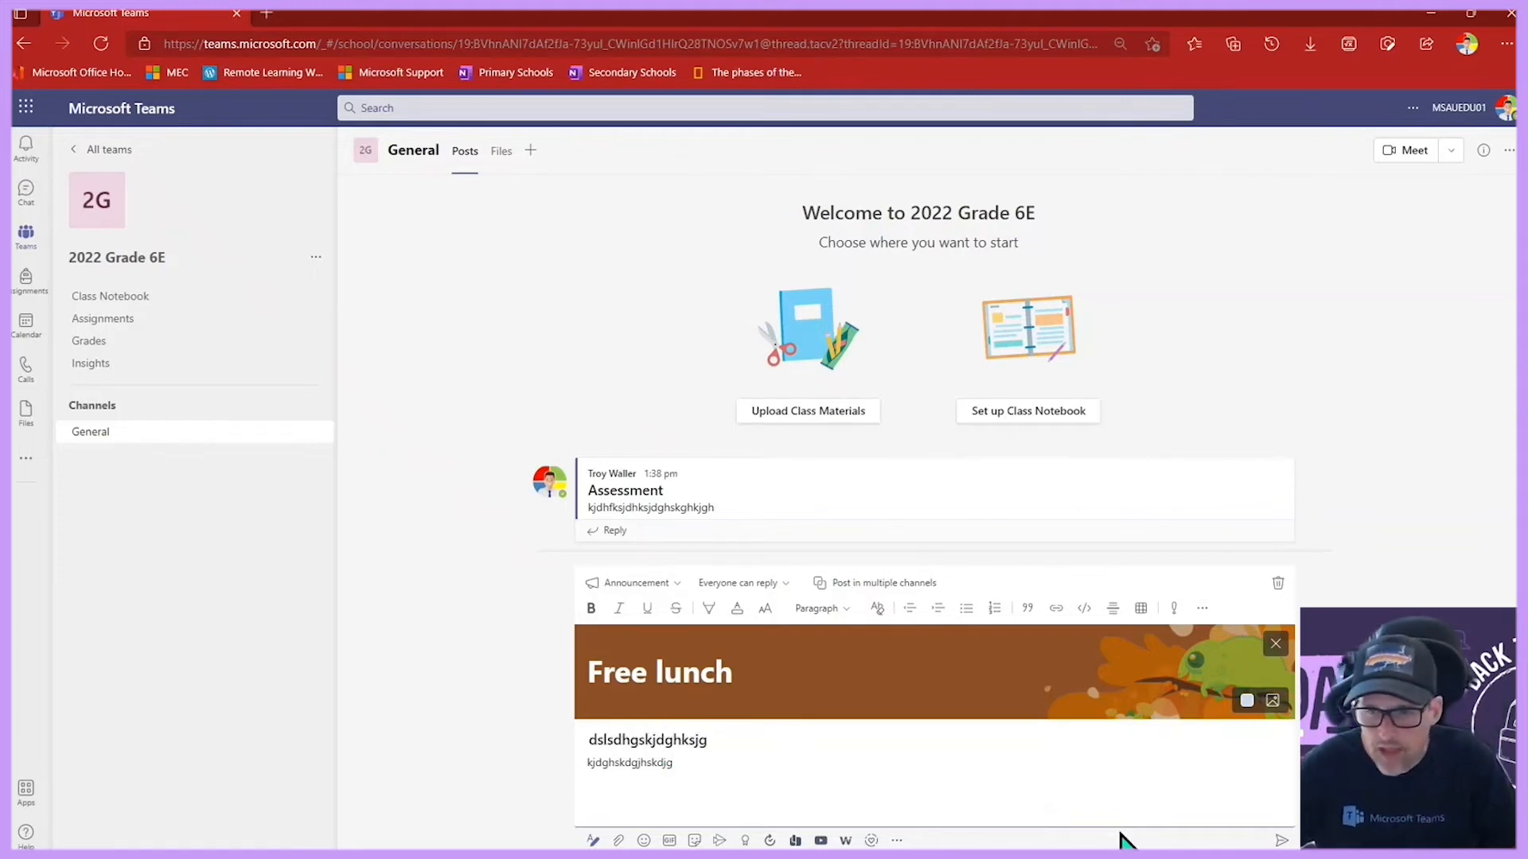
left_click(1281, 841)
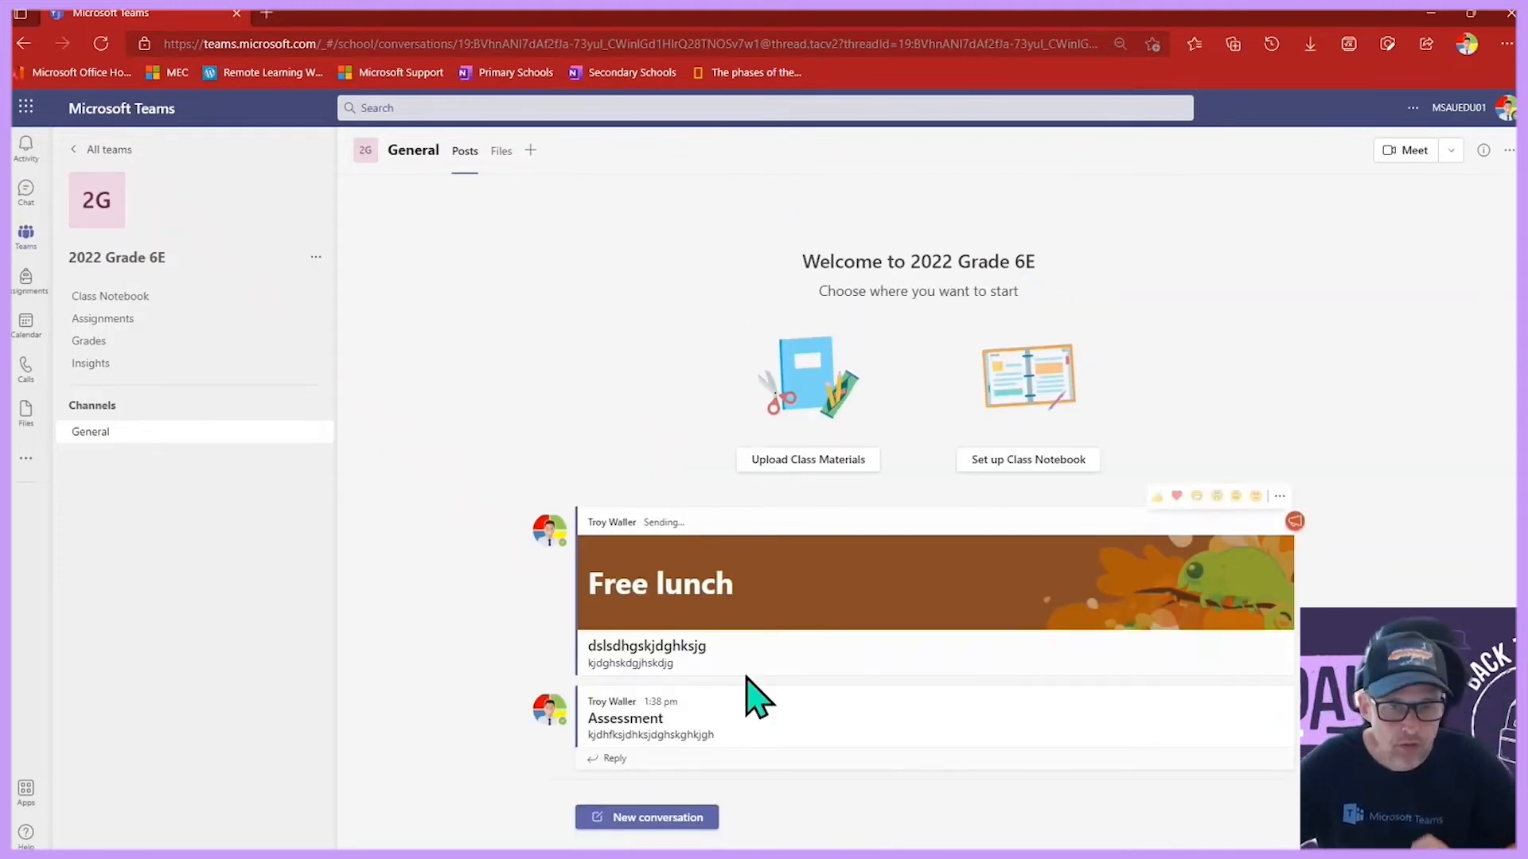
left_click(747, 677)
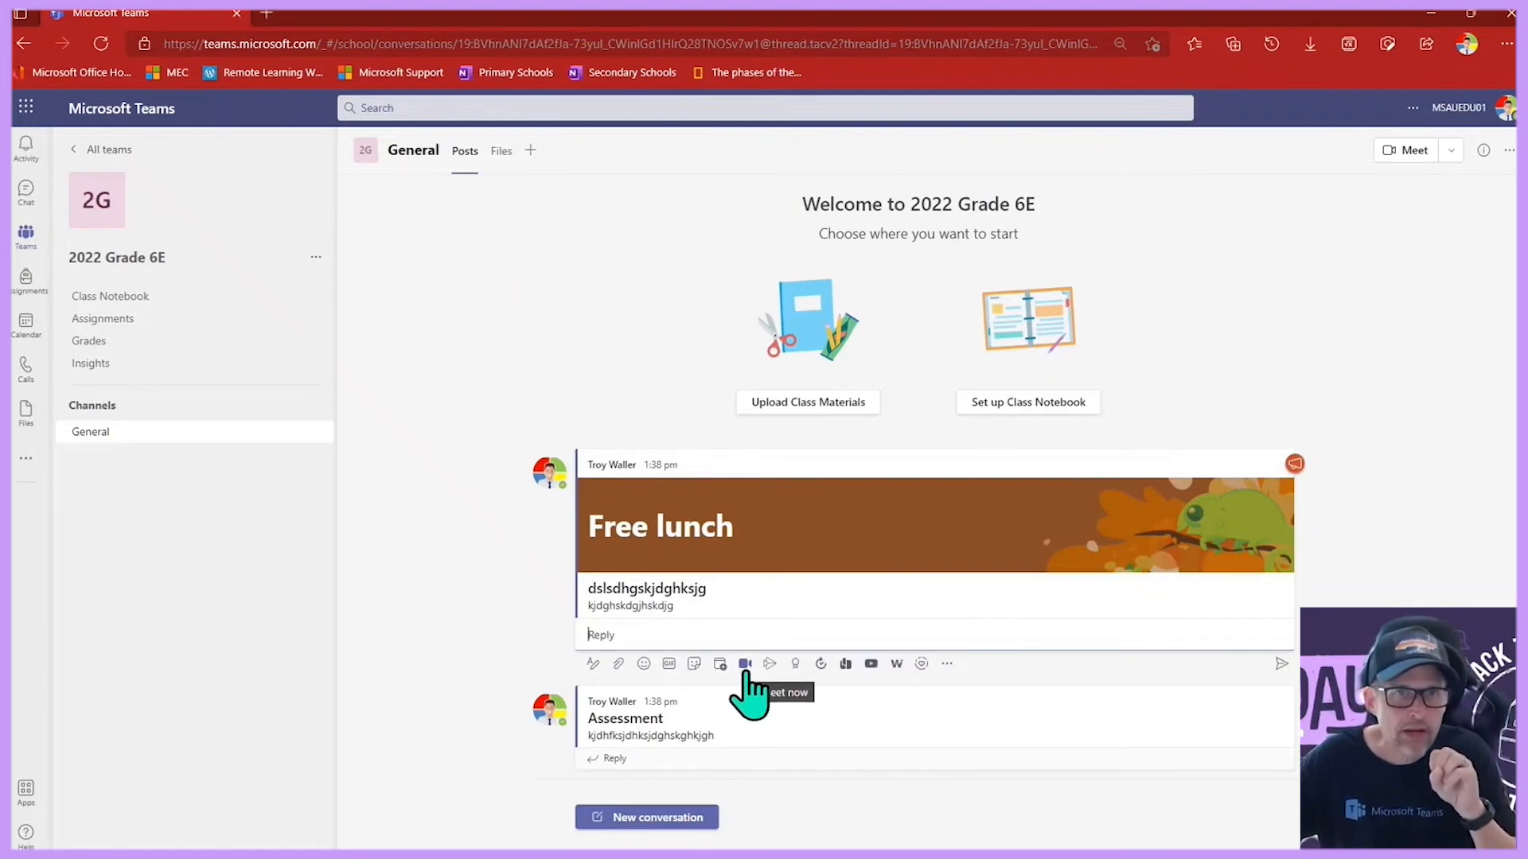
Create a folder named Assessments in the General channel's files.
left_click(501, 153)
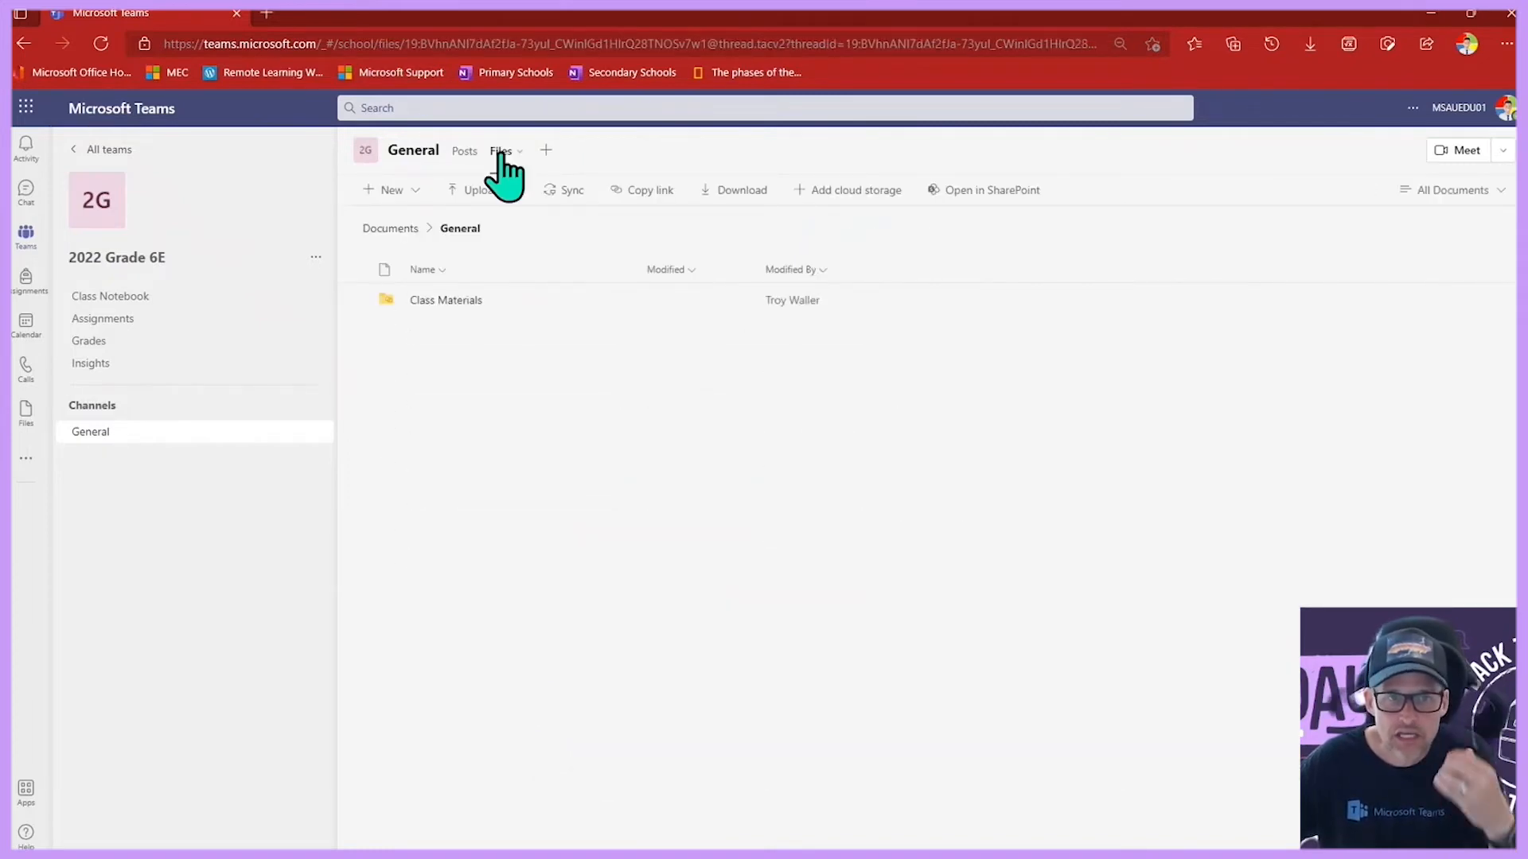
left_click(402, 195)
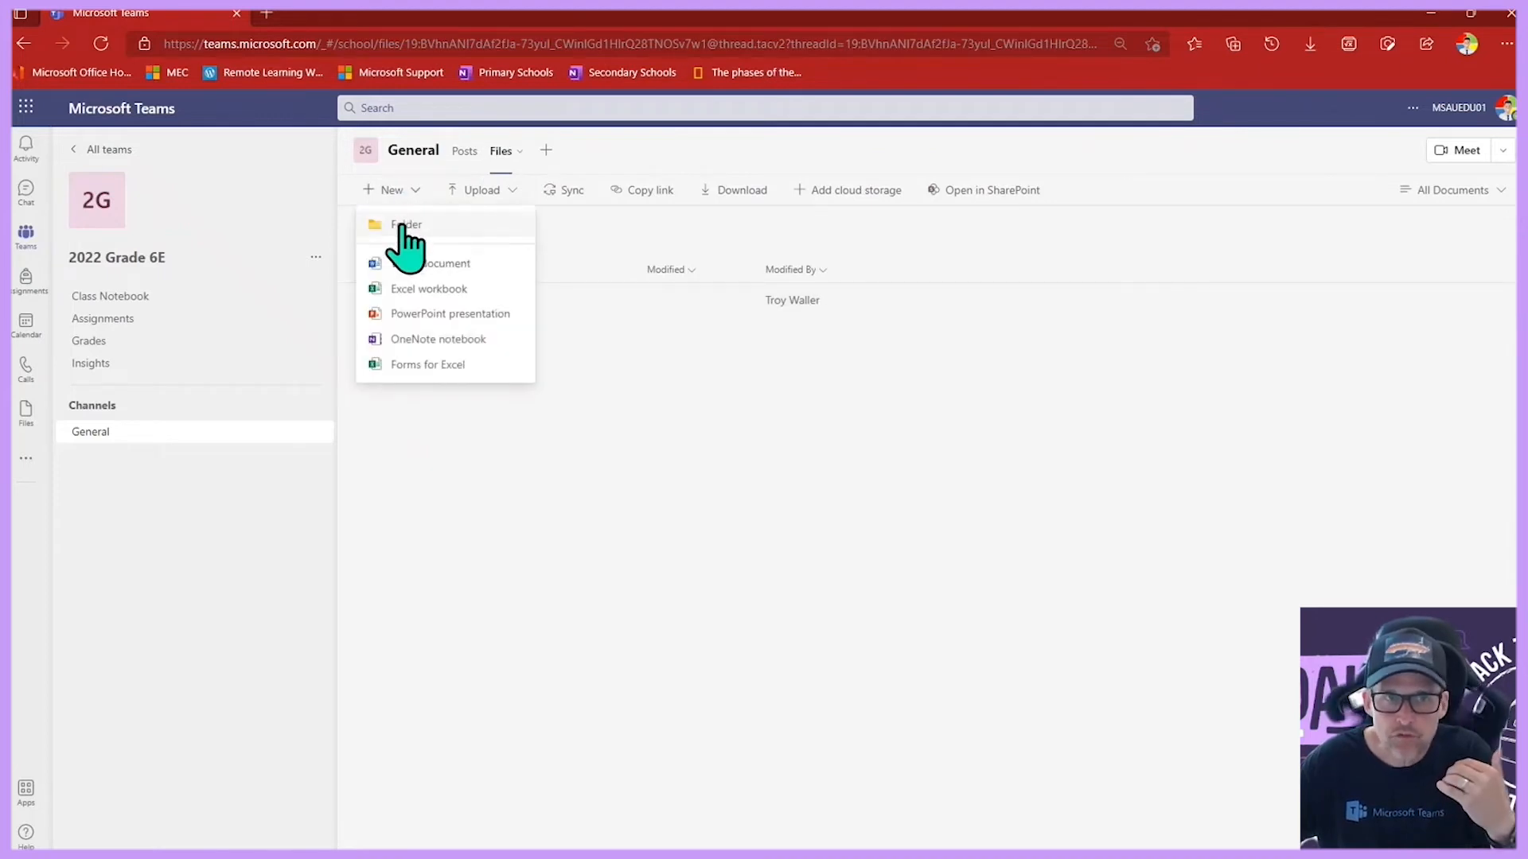
left_click(404, 226)
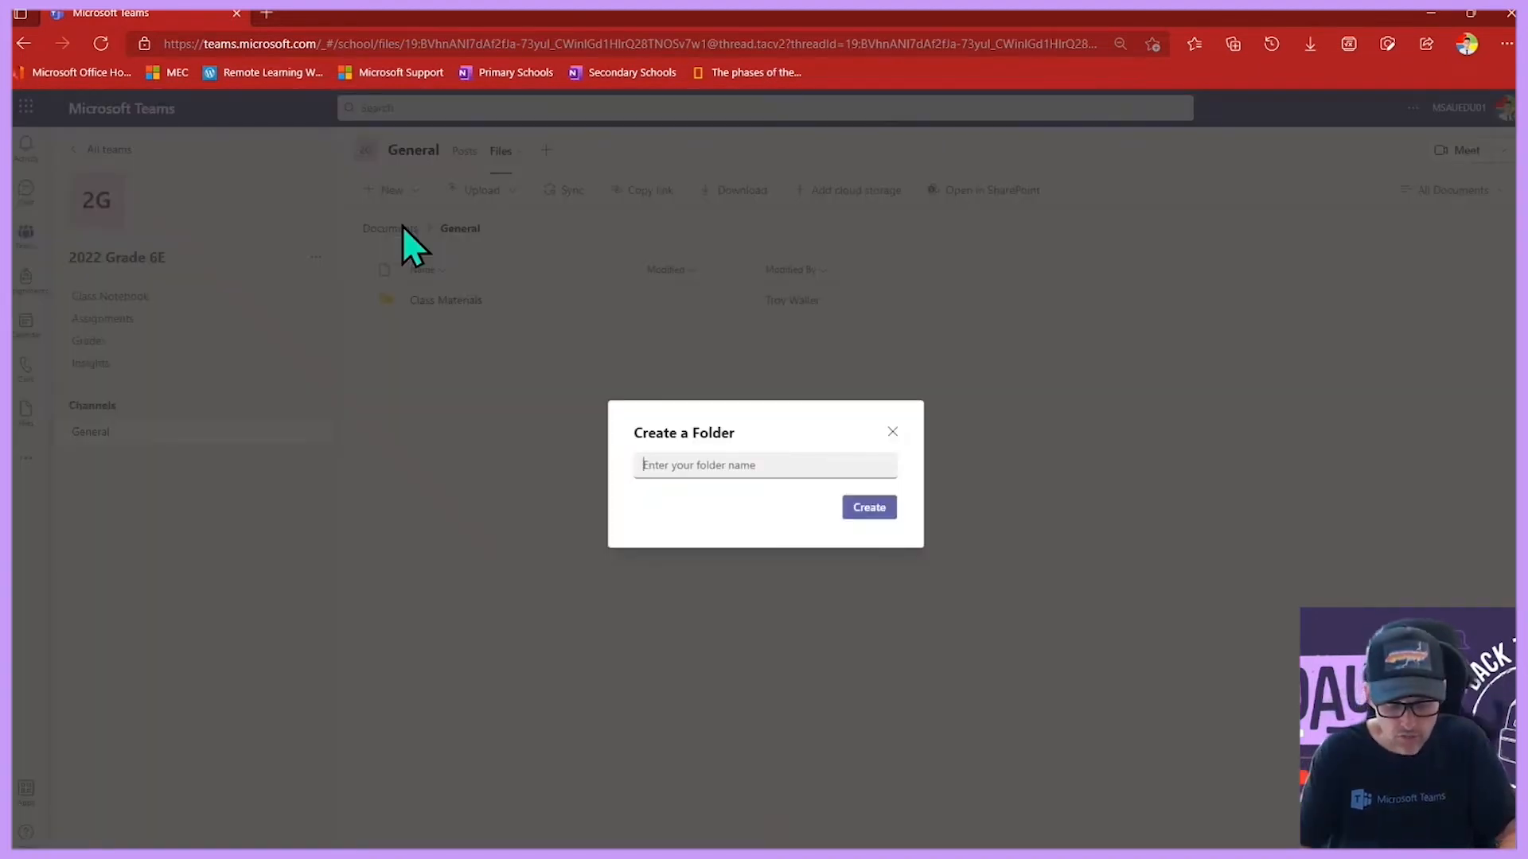
type("Assessme")
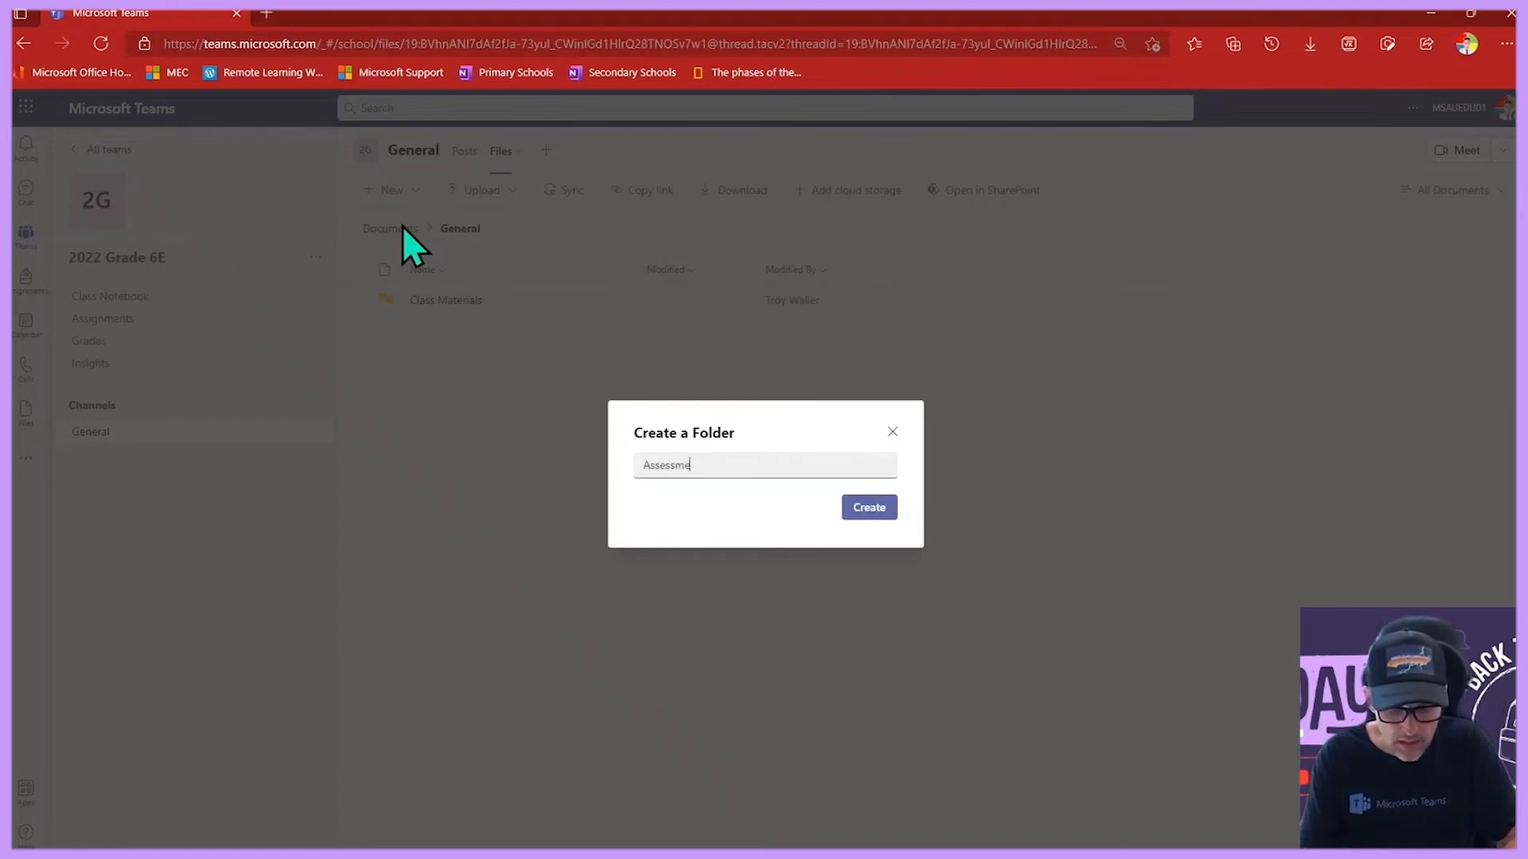
key("Return")
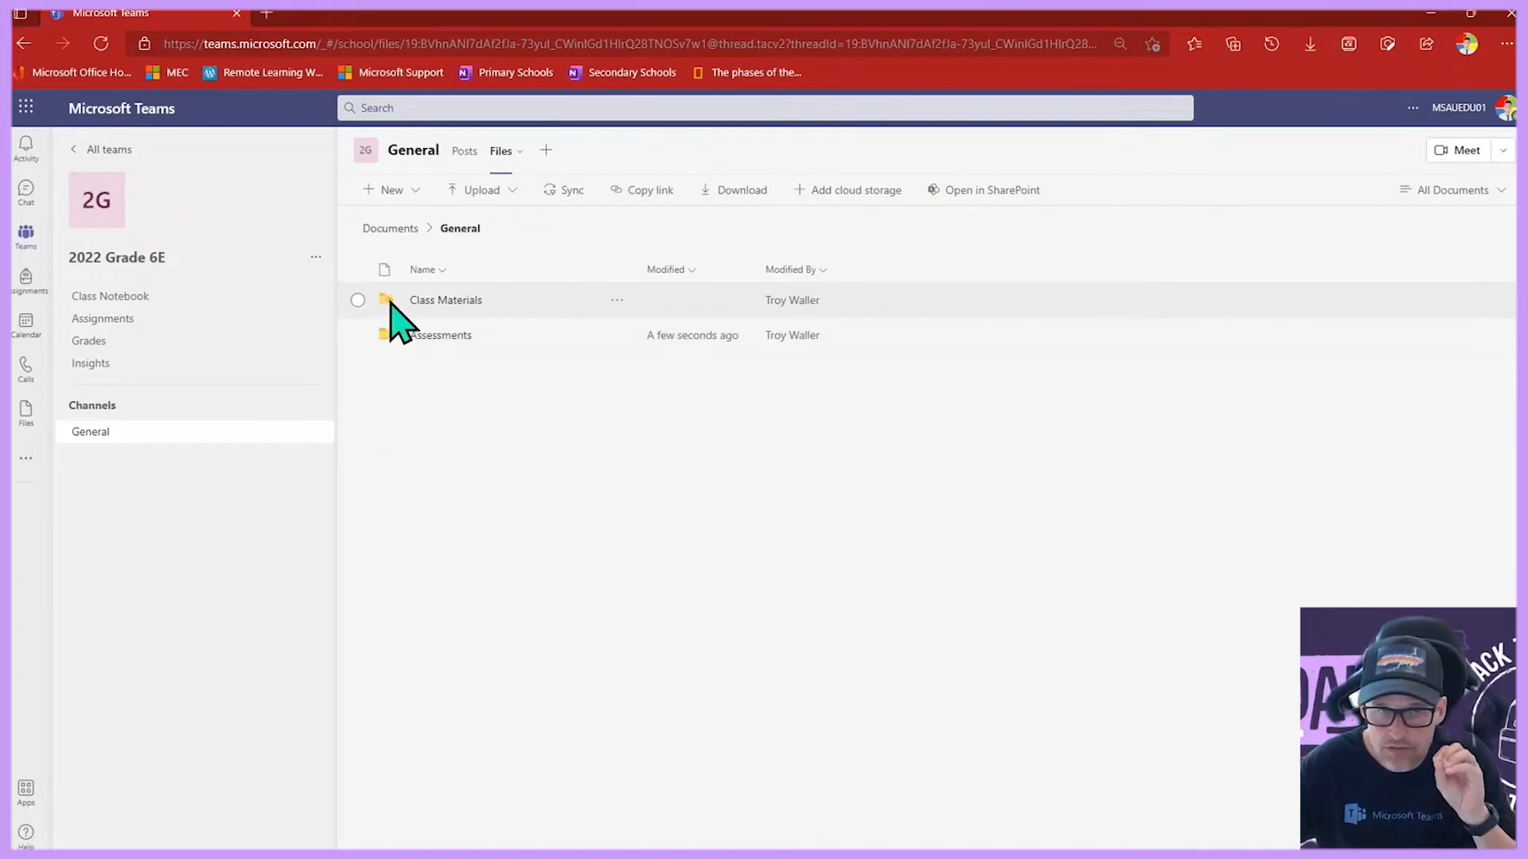
Look inside the Class Materials folder and return to the General channel's folder list.
left_click(435, 302)
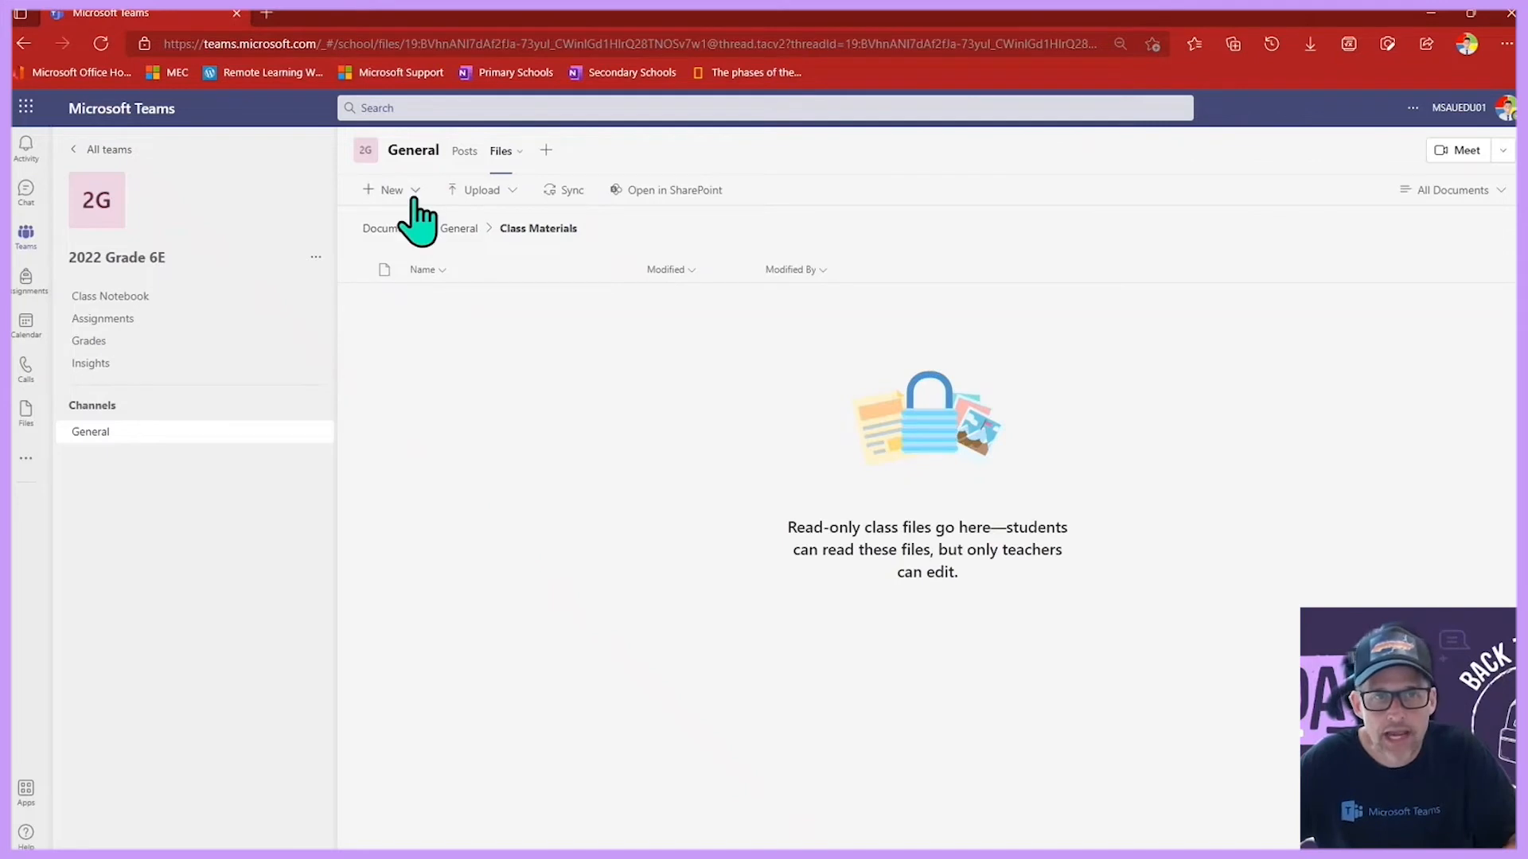
left_click(406, 193)
left_click(407, 194)
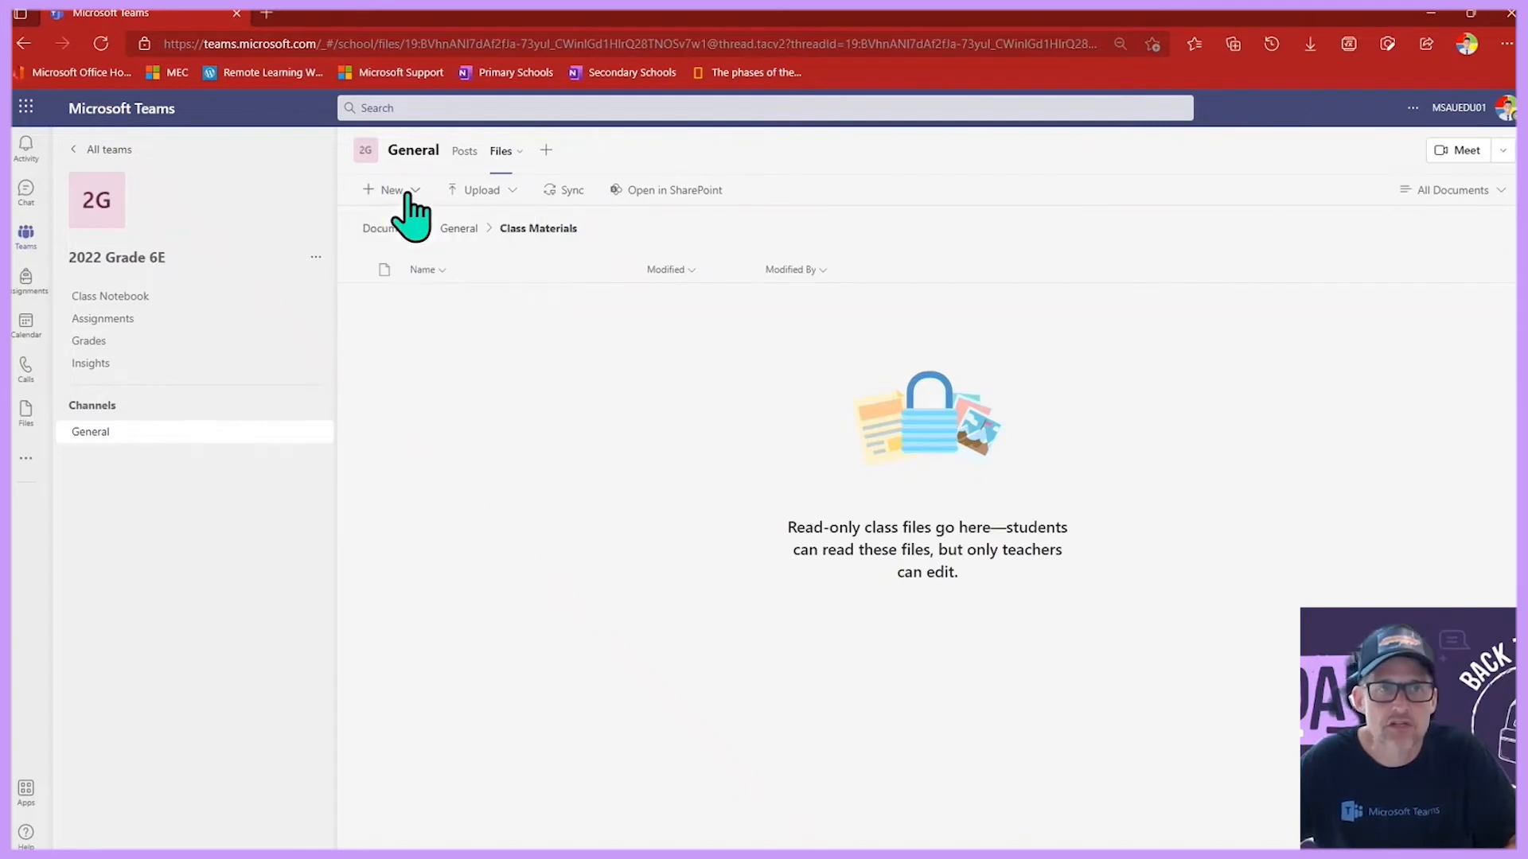
left_click(459, 234)
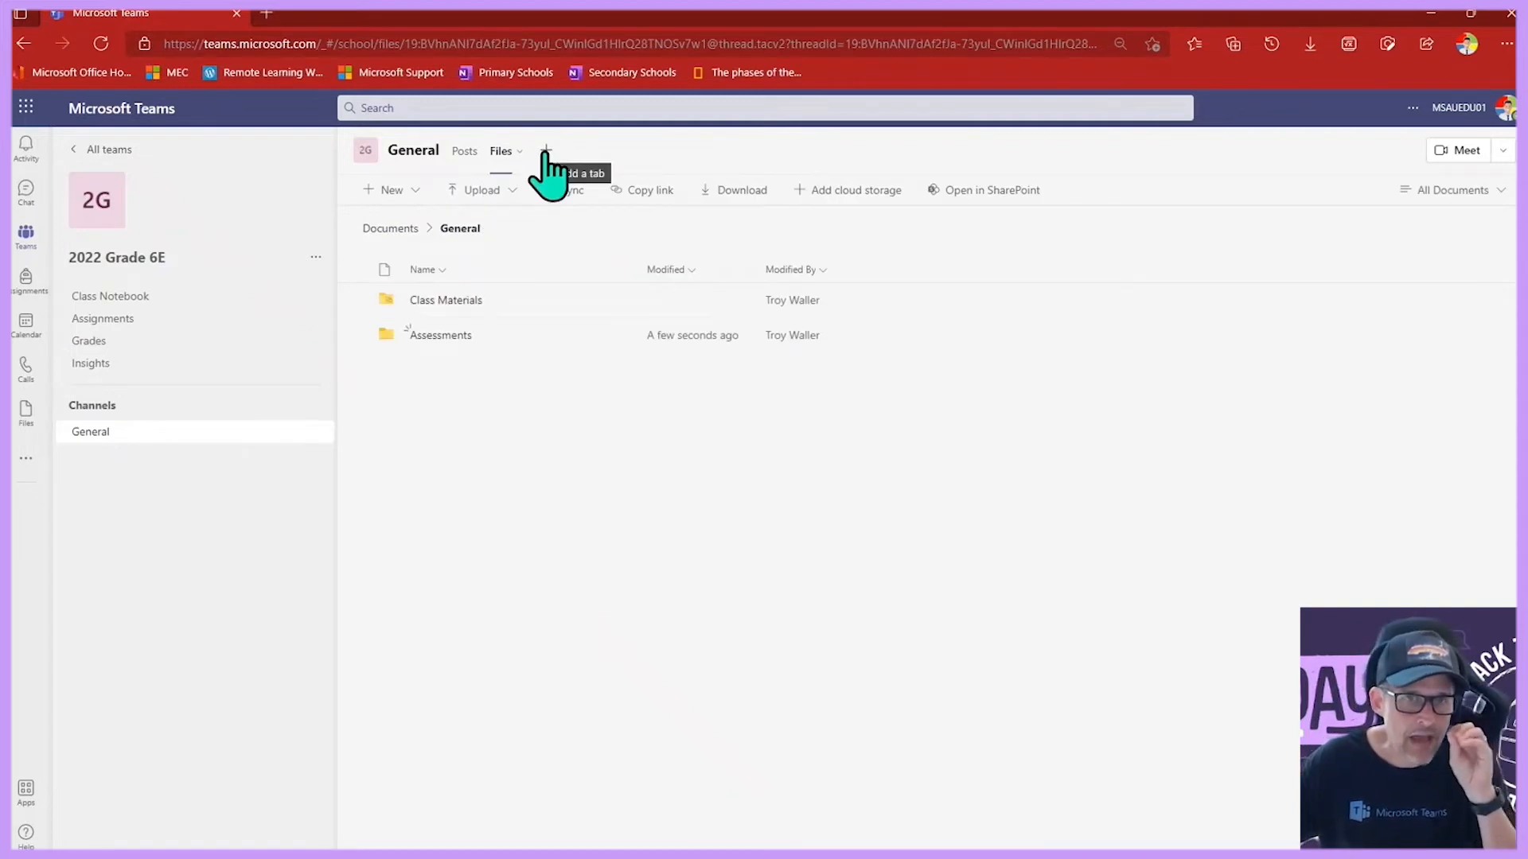
Browse the apps that can be added as tabs to the General channel.
left_click(546, 151)
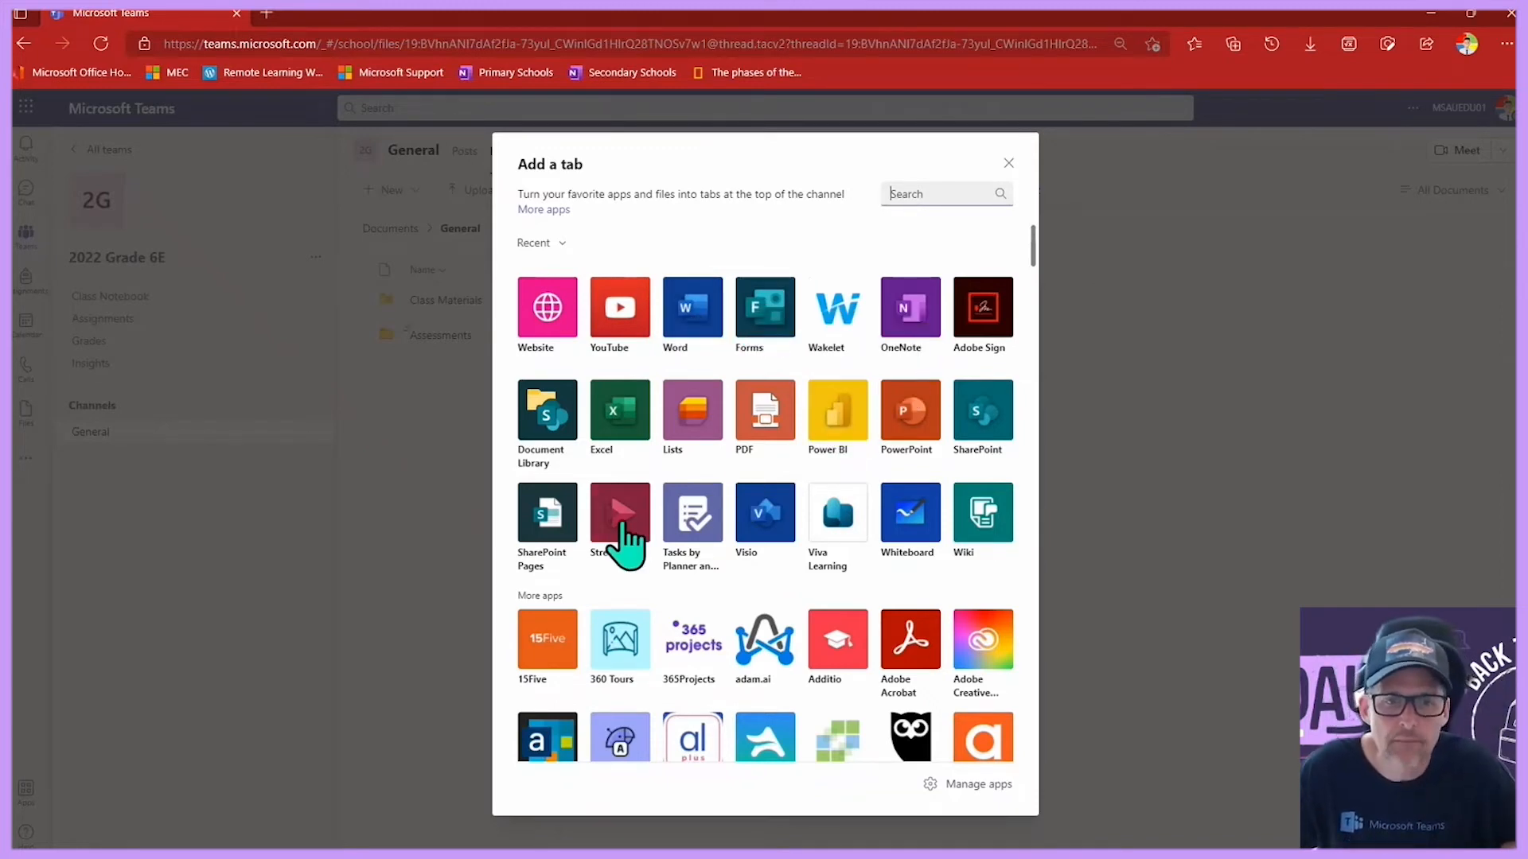
scroll(628, 521, "down", 3)
scroll(646, 528, "up", 2)
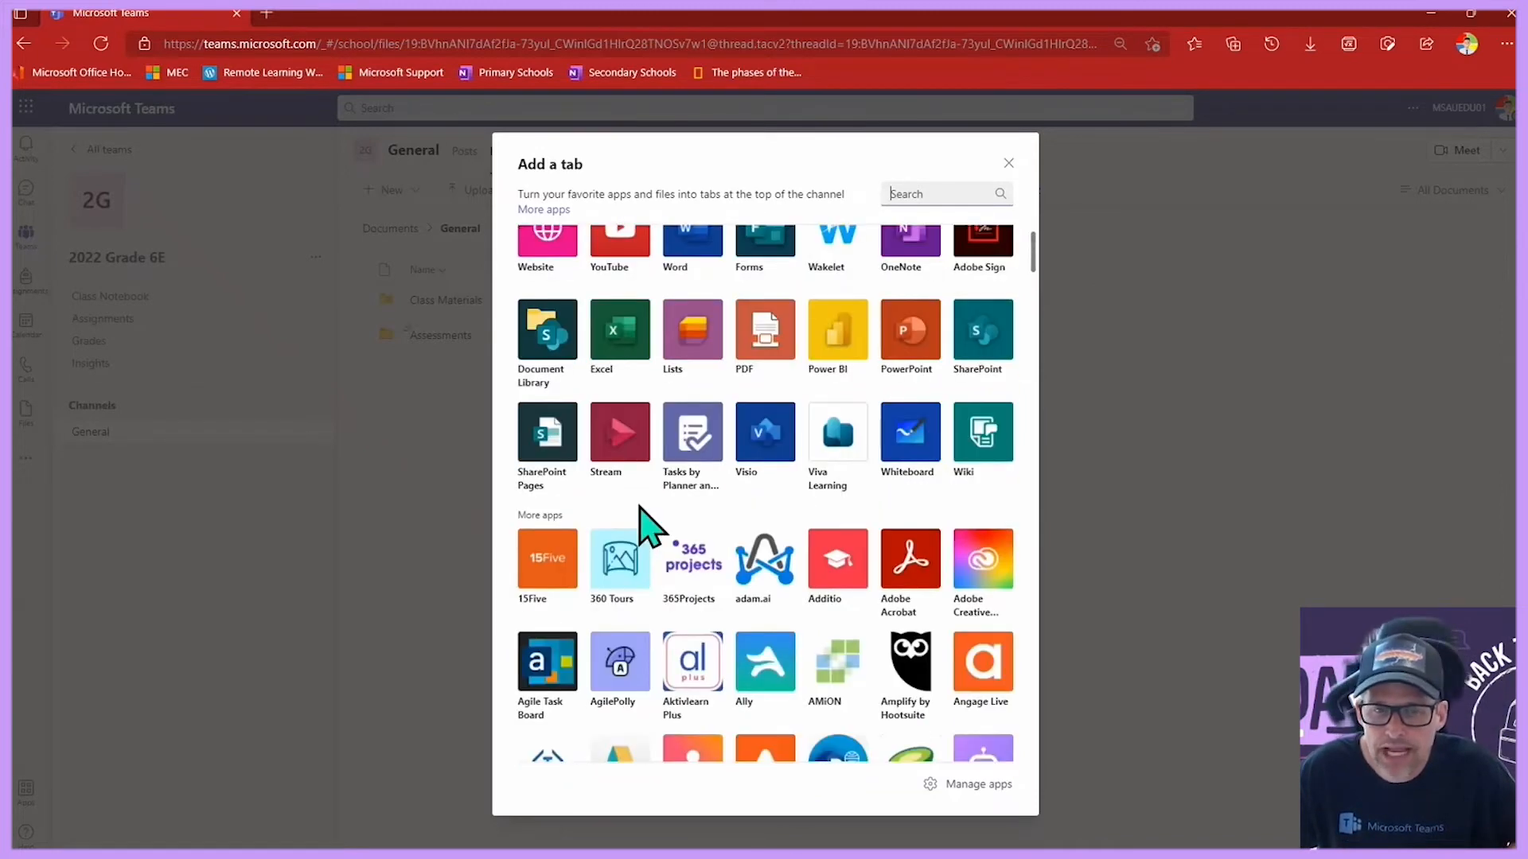
scroll(637, 525, "down", 2)
scroll(780, 473, "up", 1)
scroll(819, 488, "down", 3)
scroll(820, 477, "up", 2)
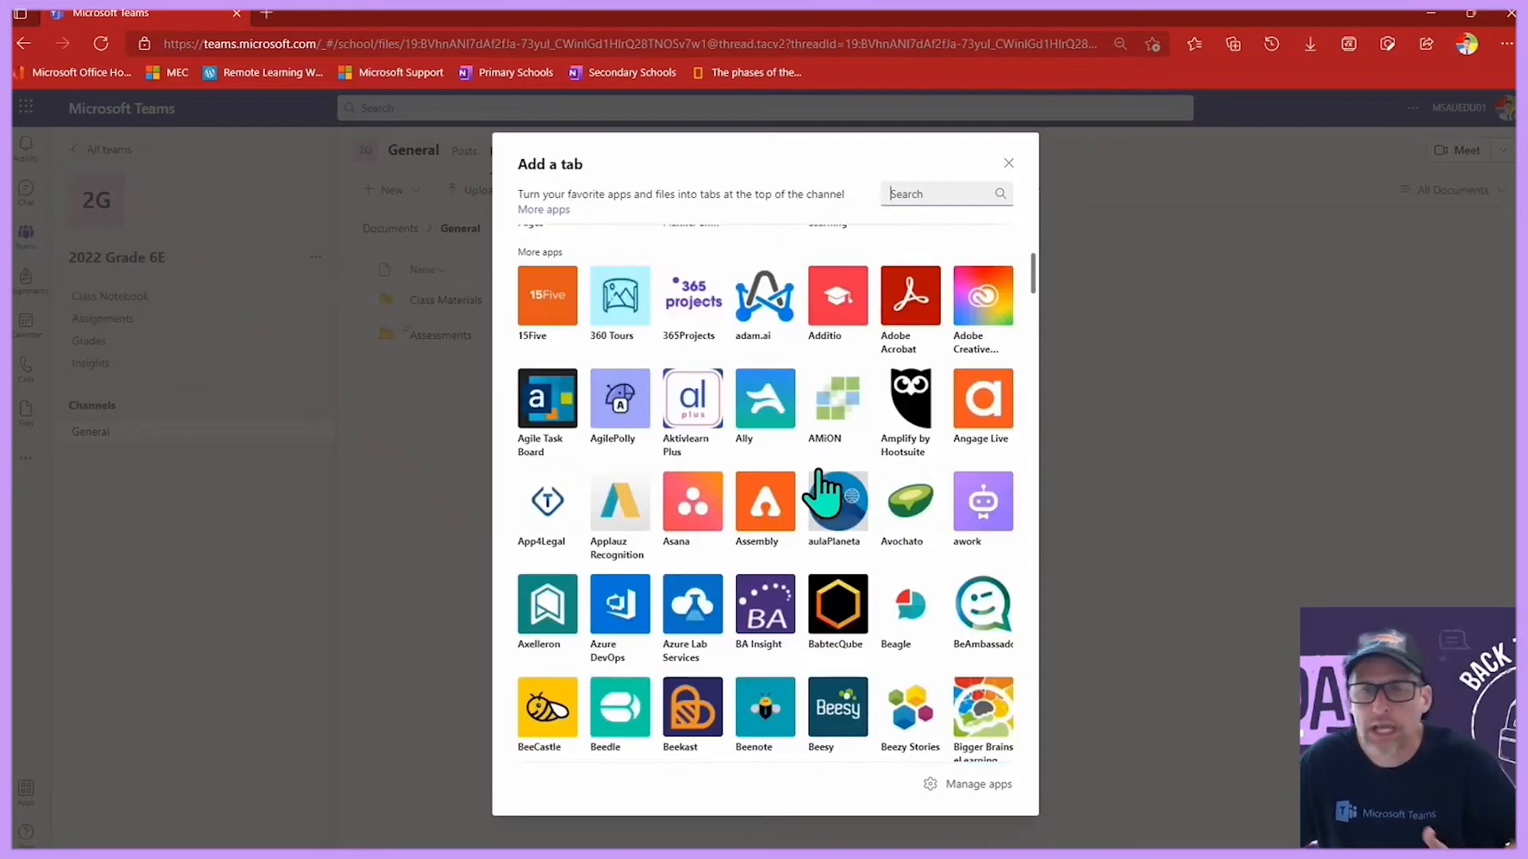
scroll(820, 478, "down", 4)
scroll(820, 494, "down", 5)
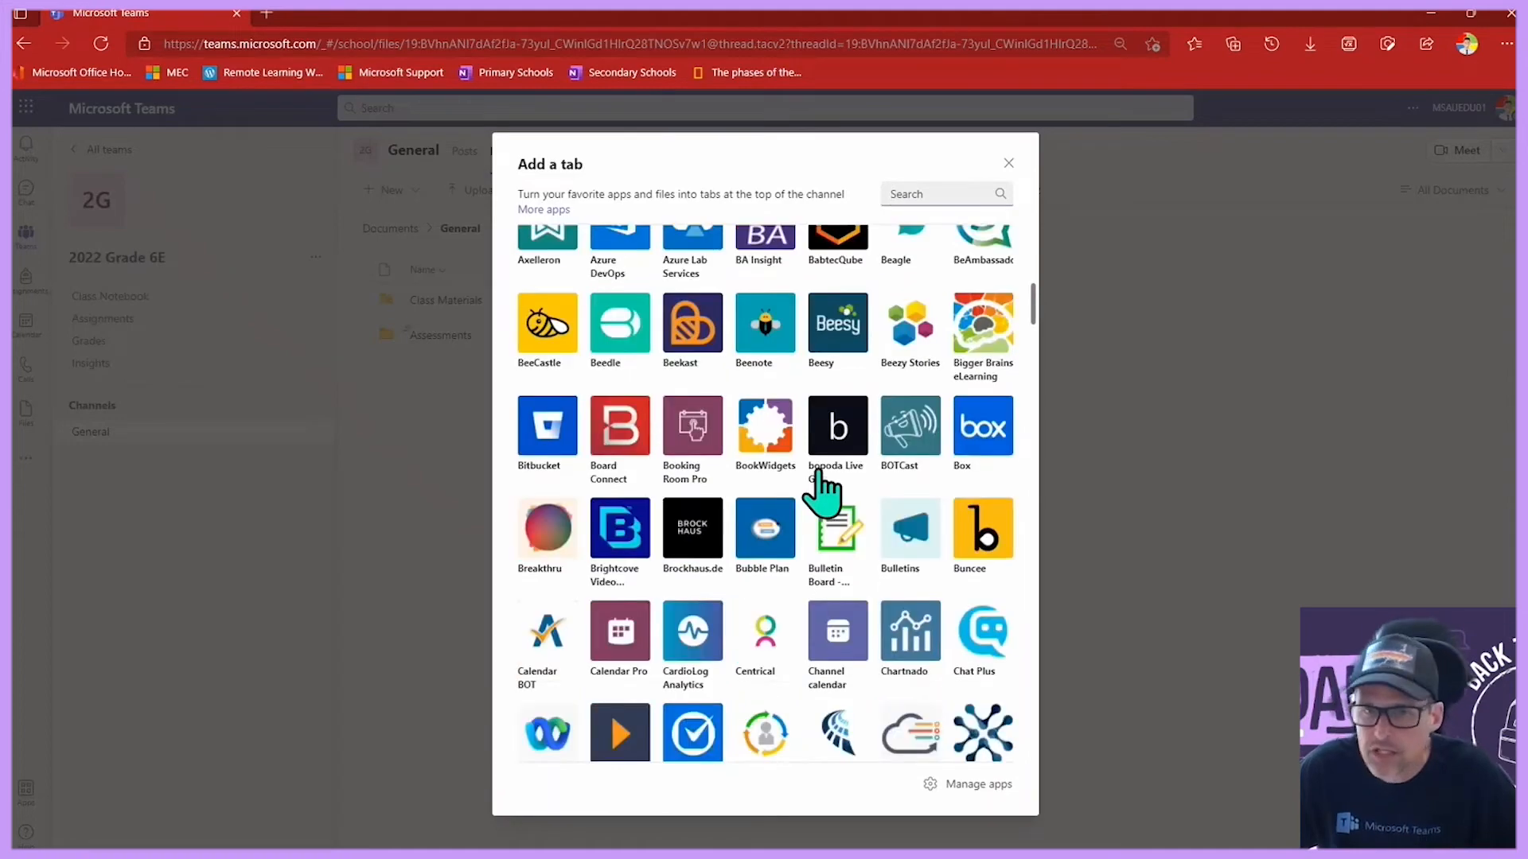
scroll(822, 495, "up", 3)
scroll(822, 489, "up", 10)
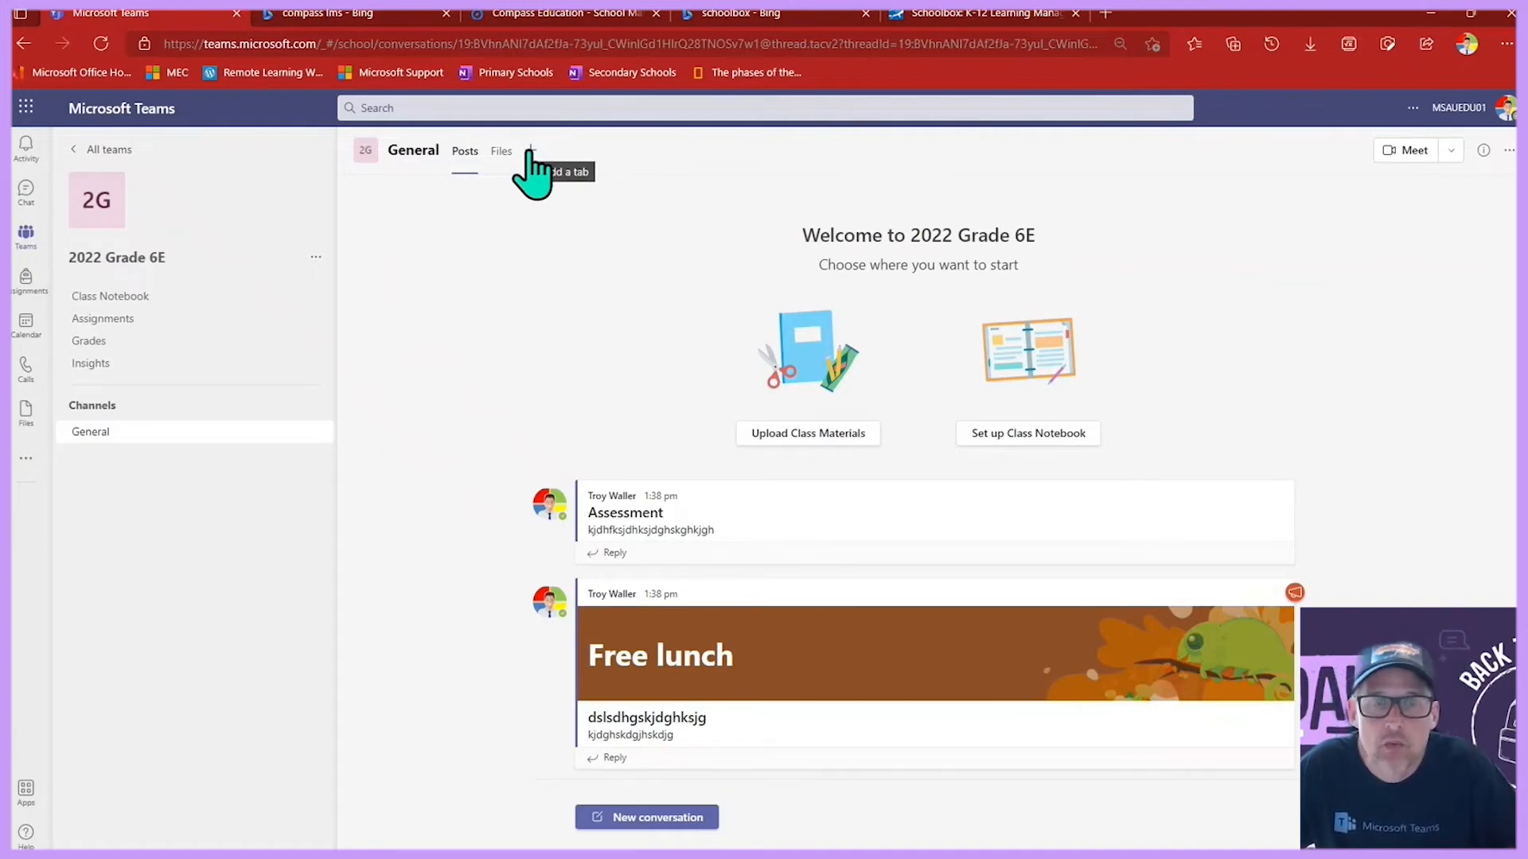
left_click(530, 153)
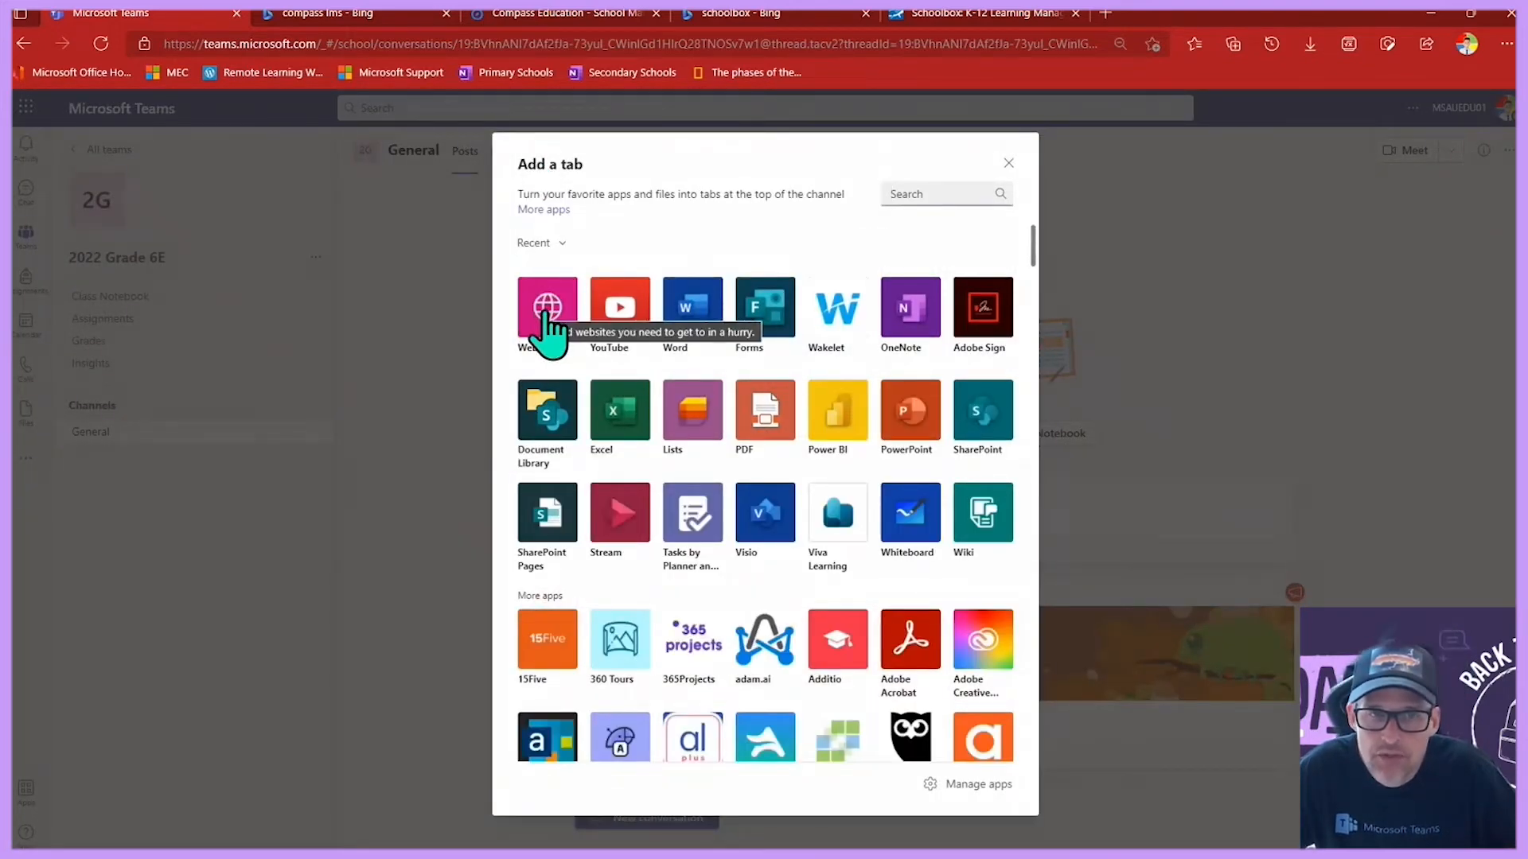
left_click(546, 315)
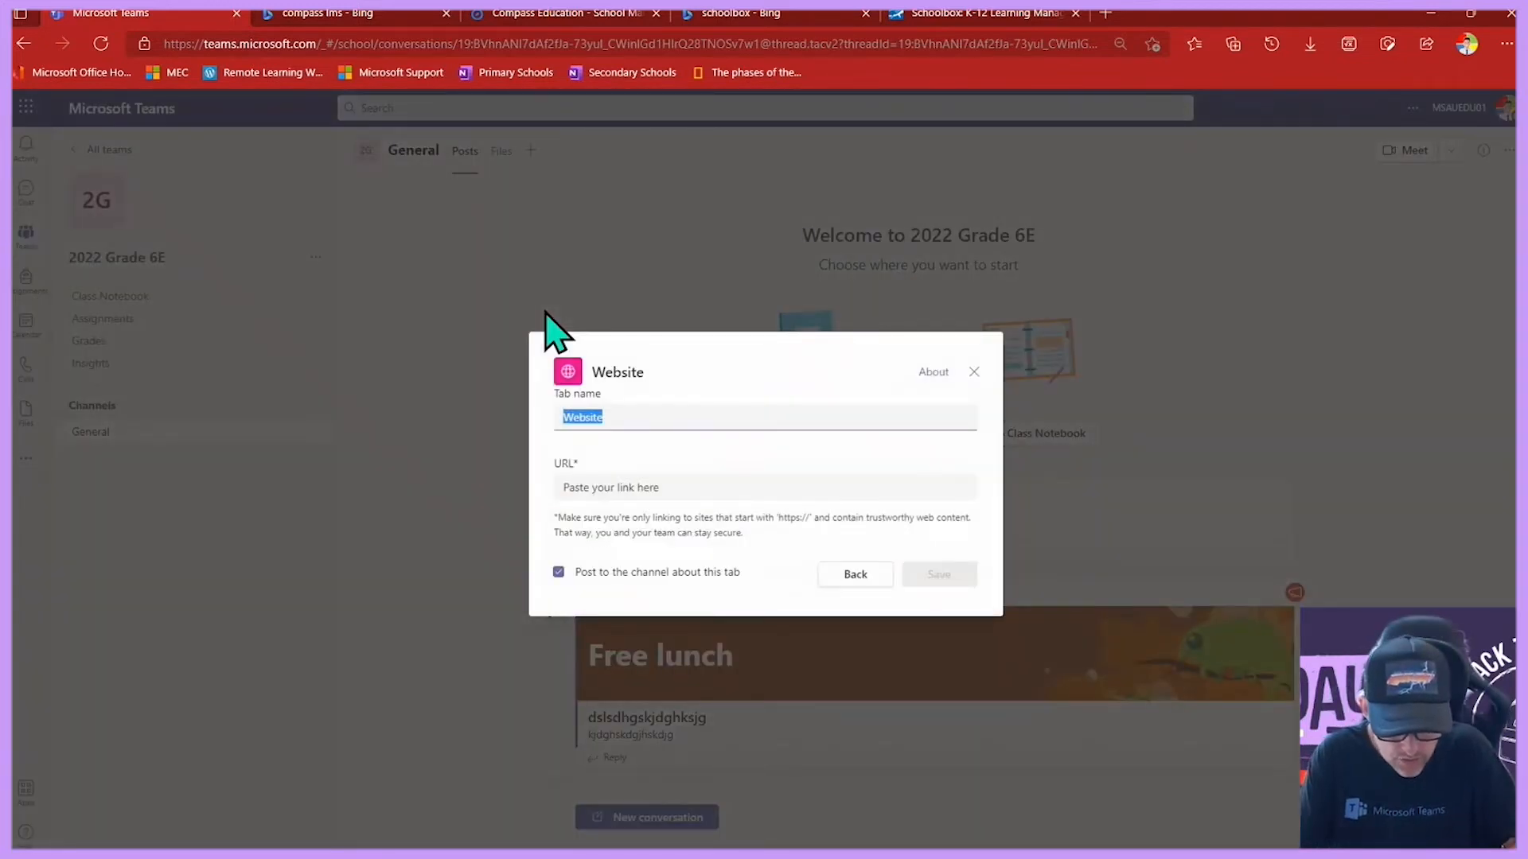
type("LMS")
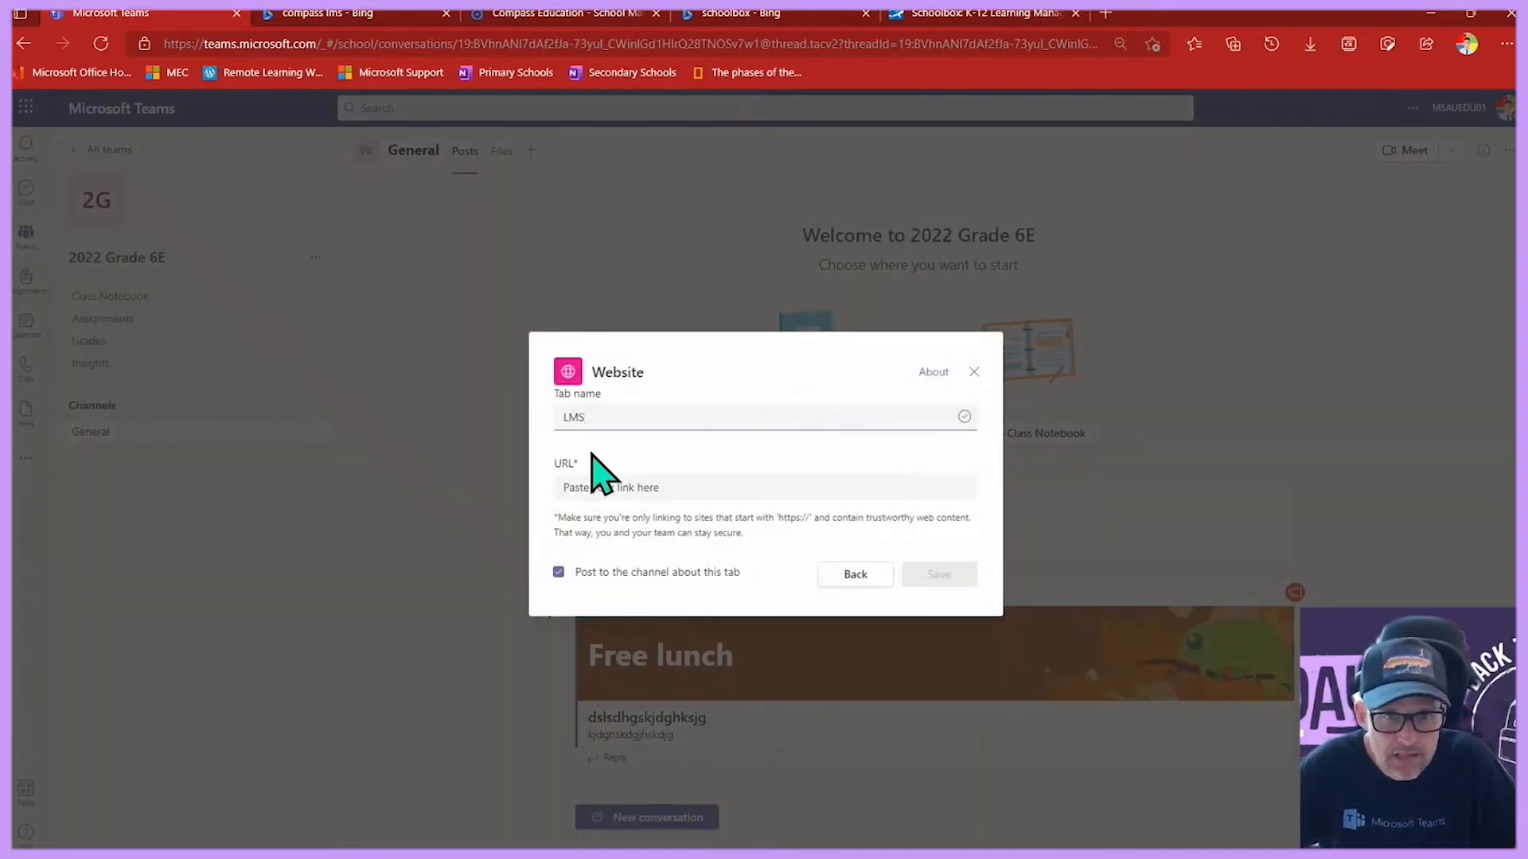
left_click(595, 487)
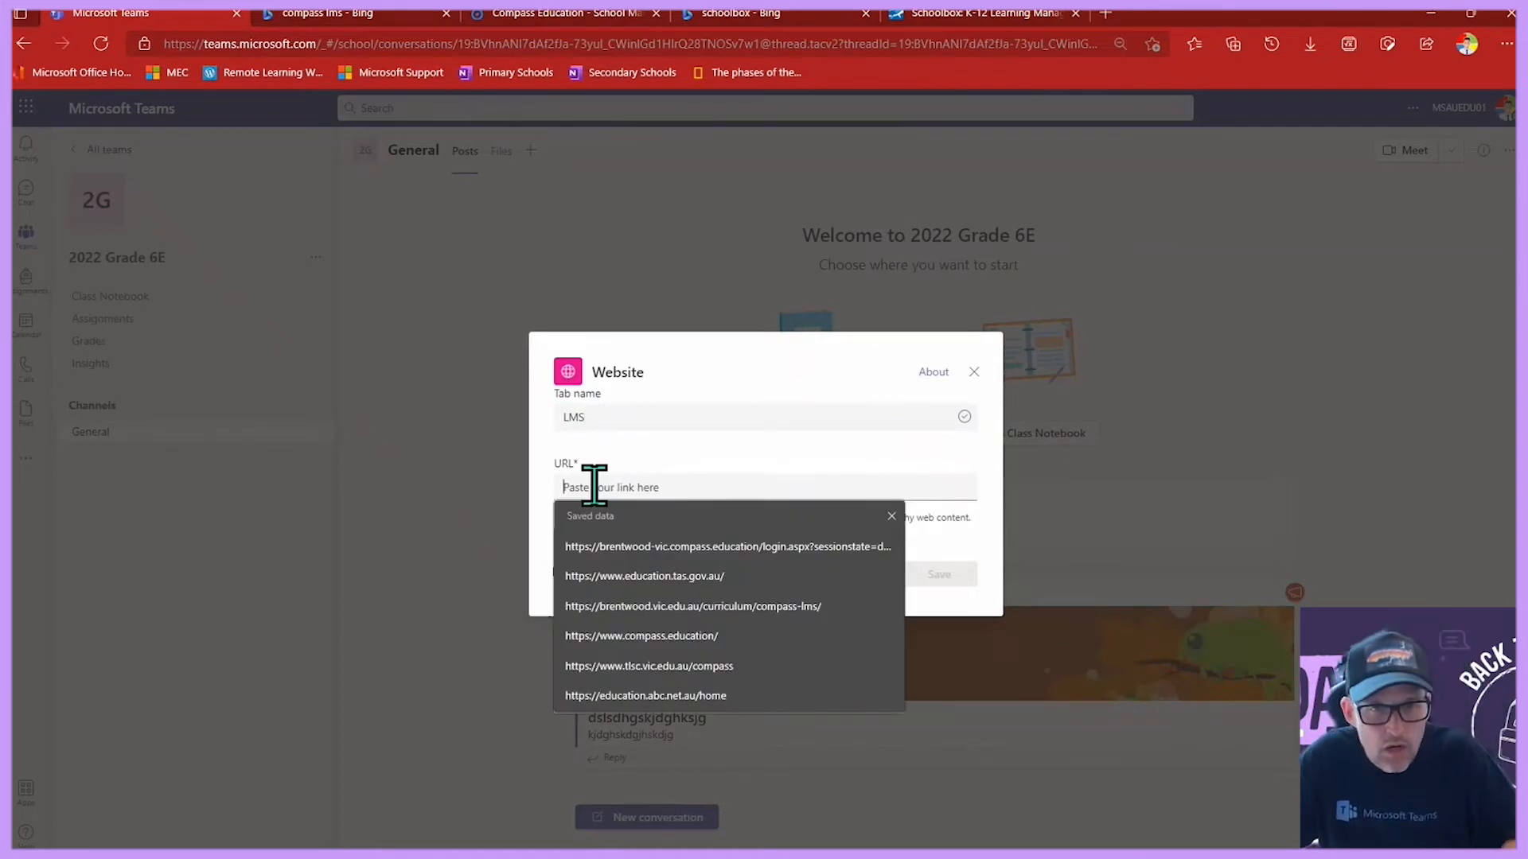
type("https://schoolbox.com.au/")
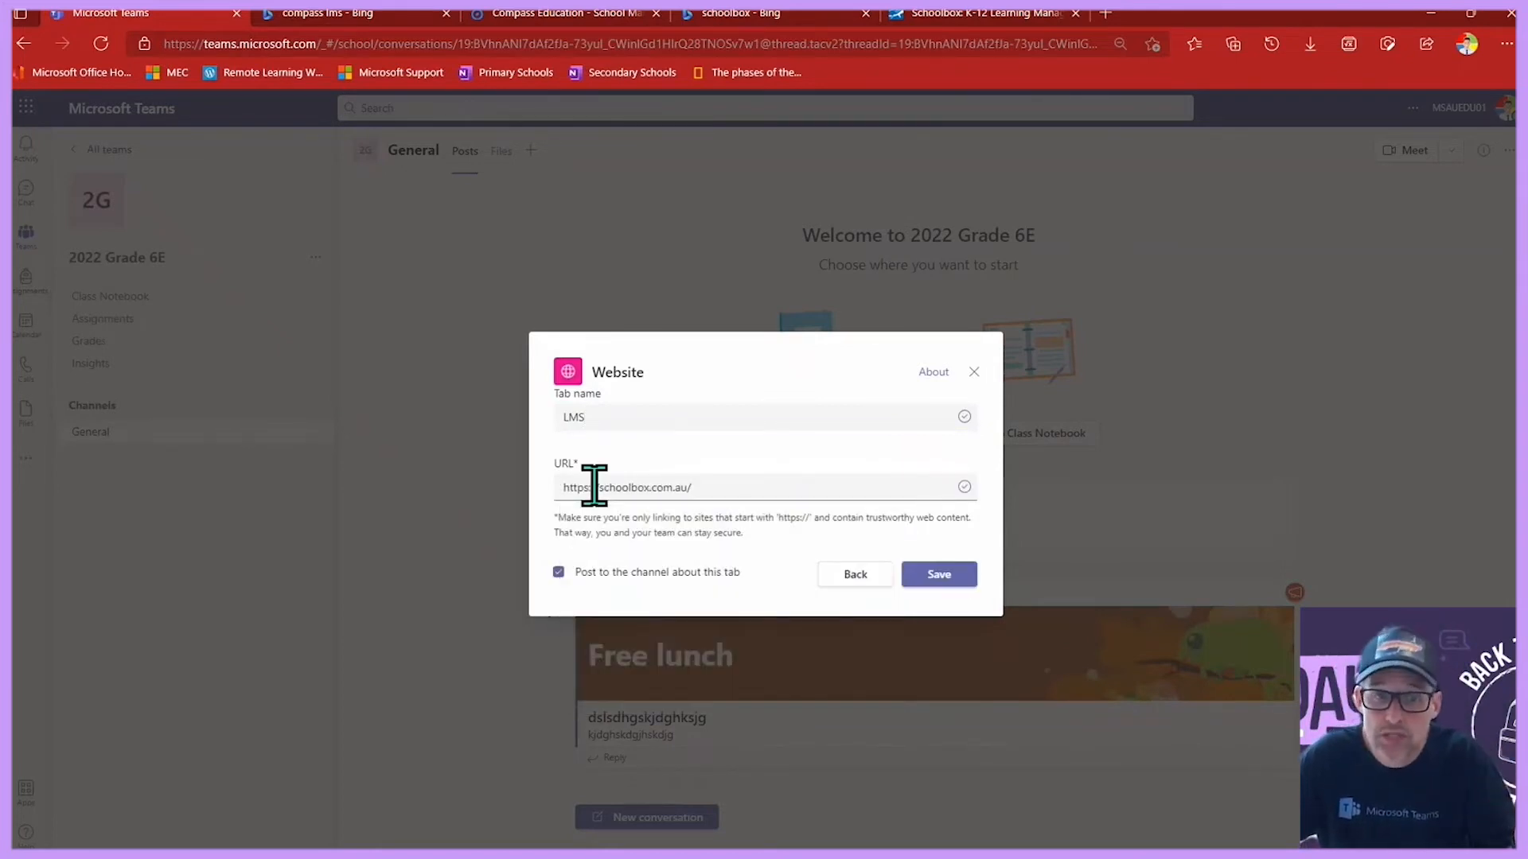
left_click(558, 572)
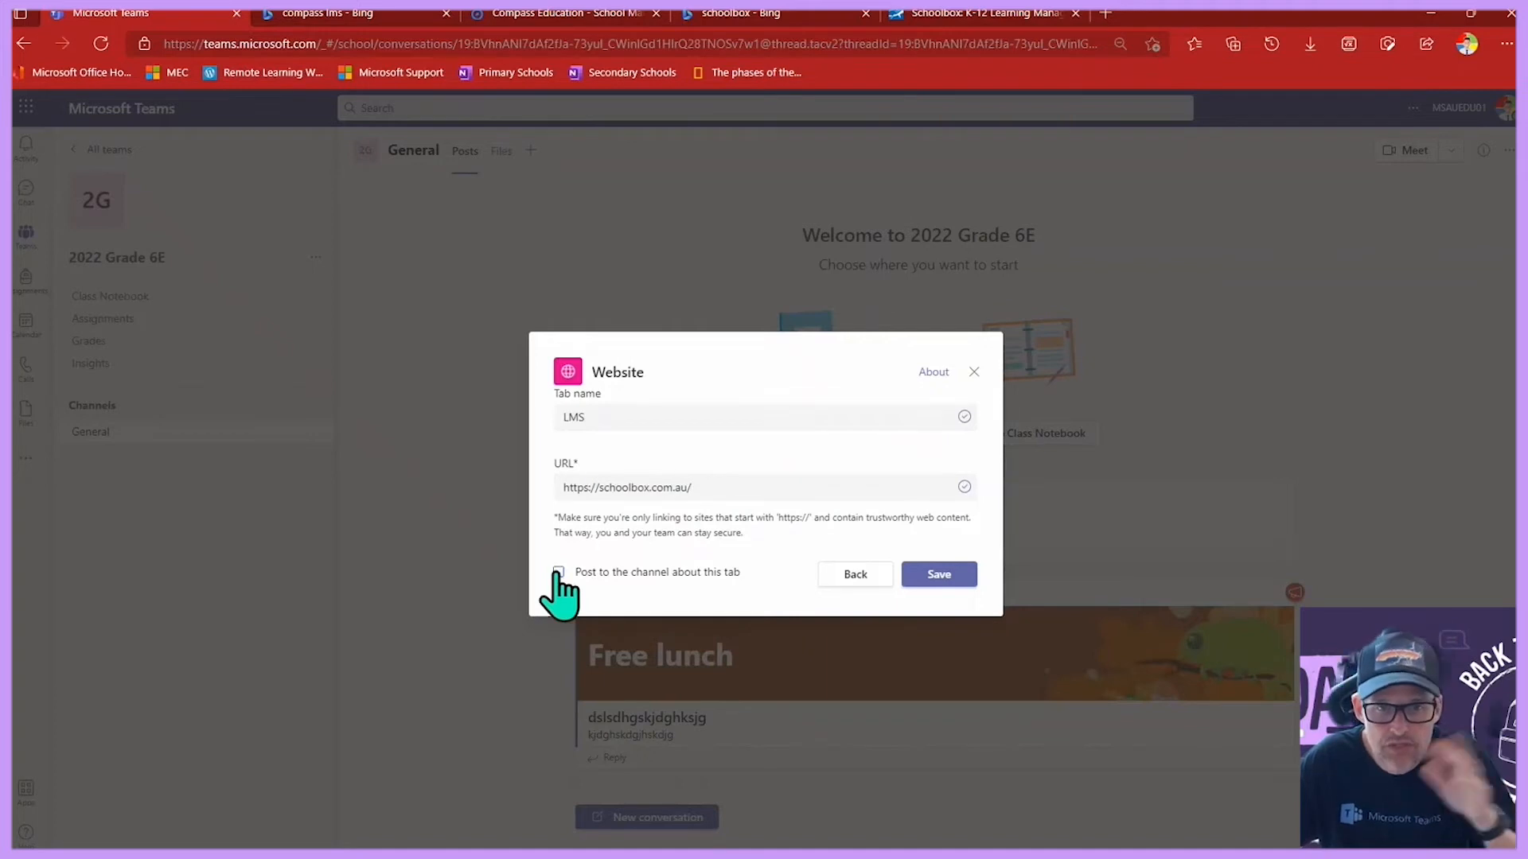
left_click(937, 576)
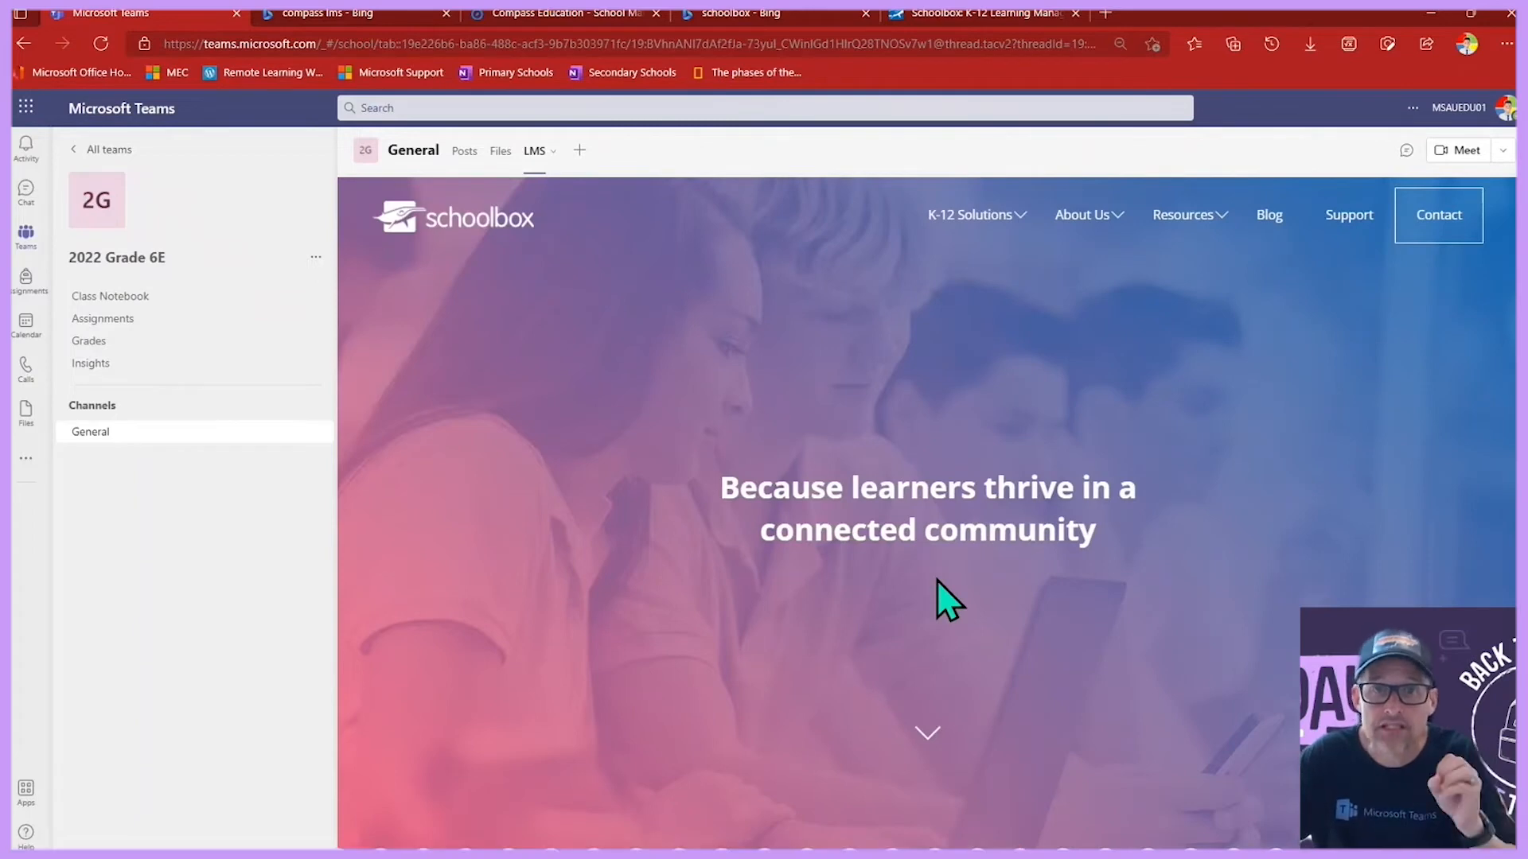
Look through the General channel's posts and files, and return to the LMS website tab.
left_click(458, 155)
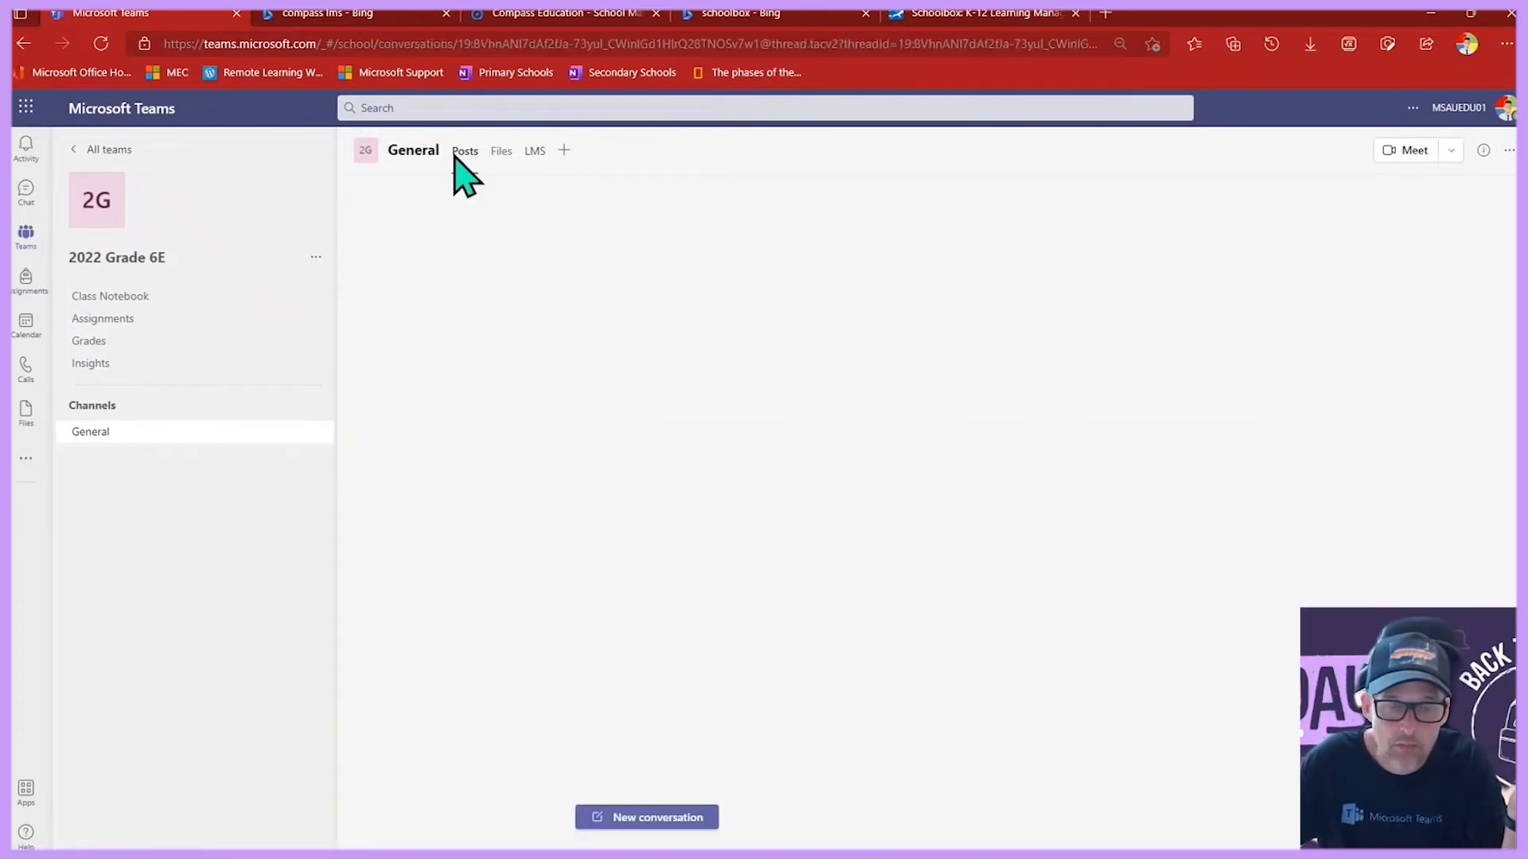
left_click(501, 151)
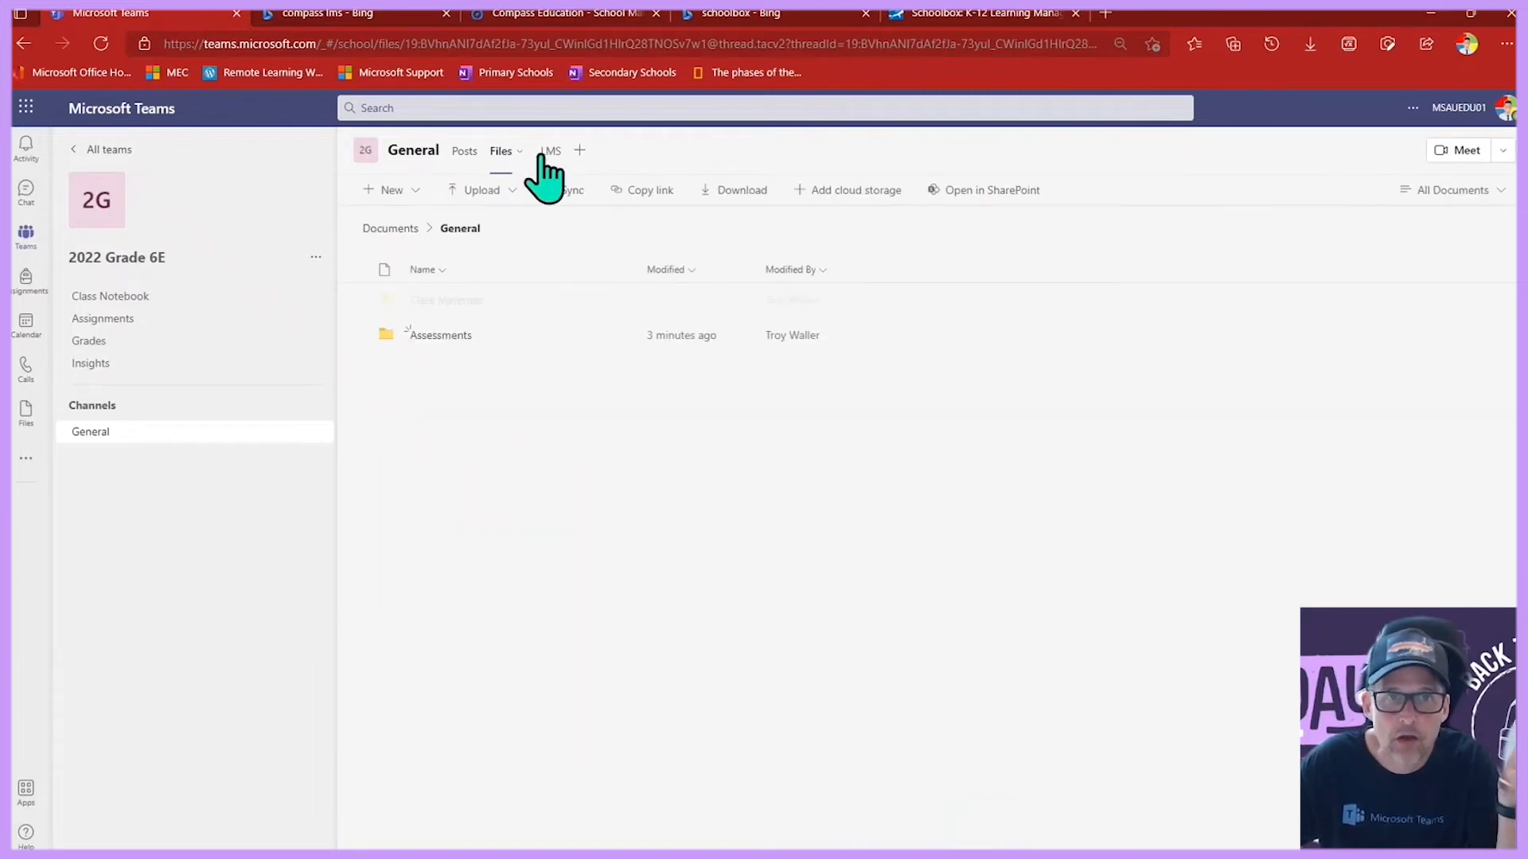
left_click(548, 153)
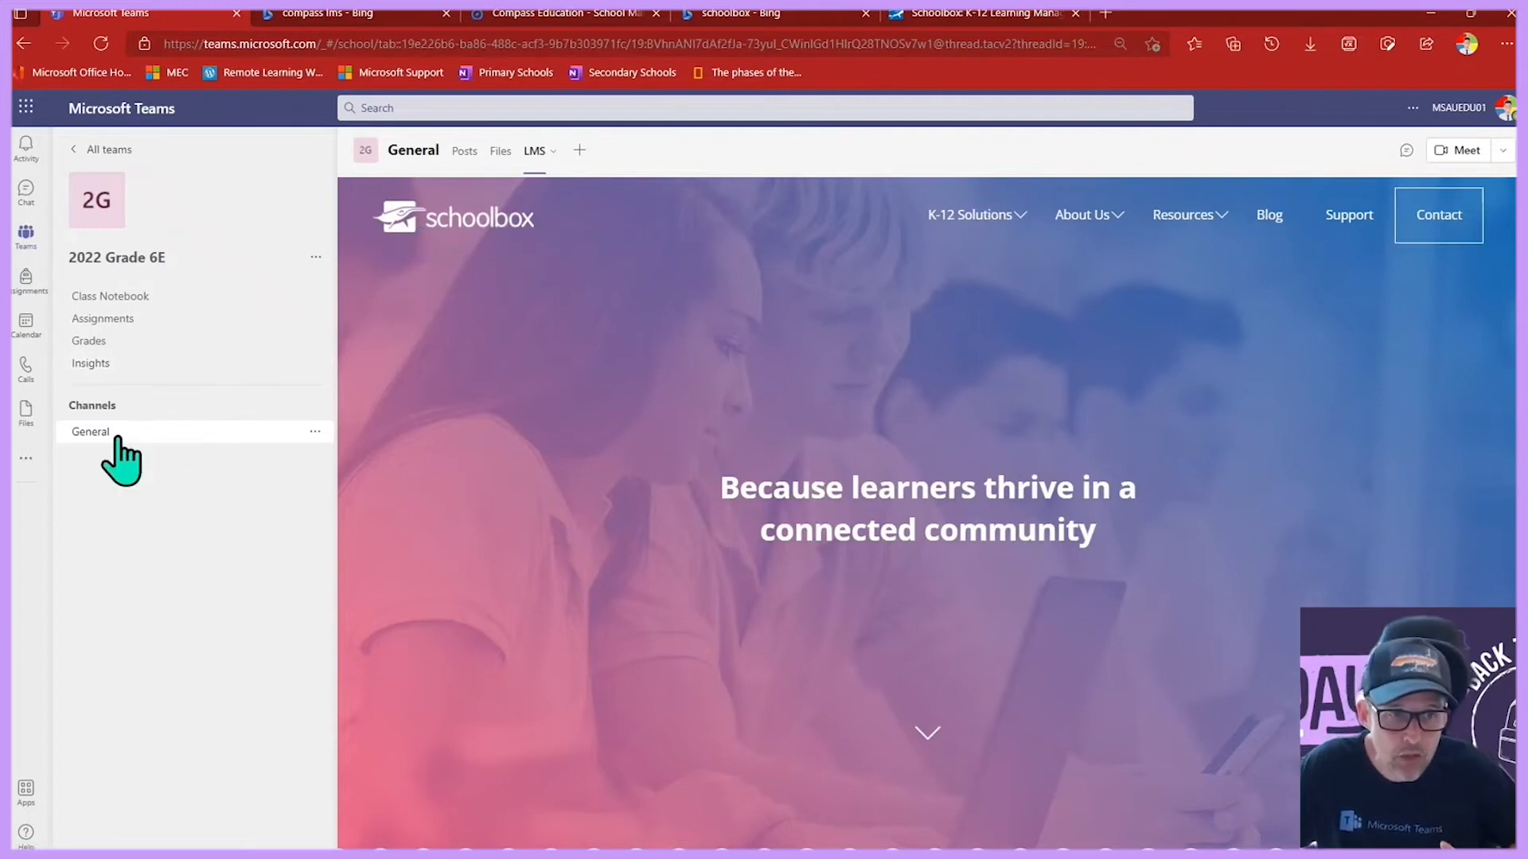
Create a standard channel named English in the 2022 Grade 6E team.
left_click(316, 259)
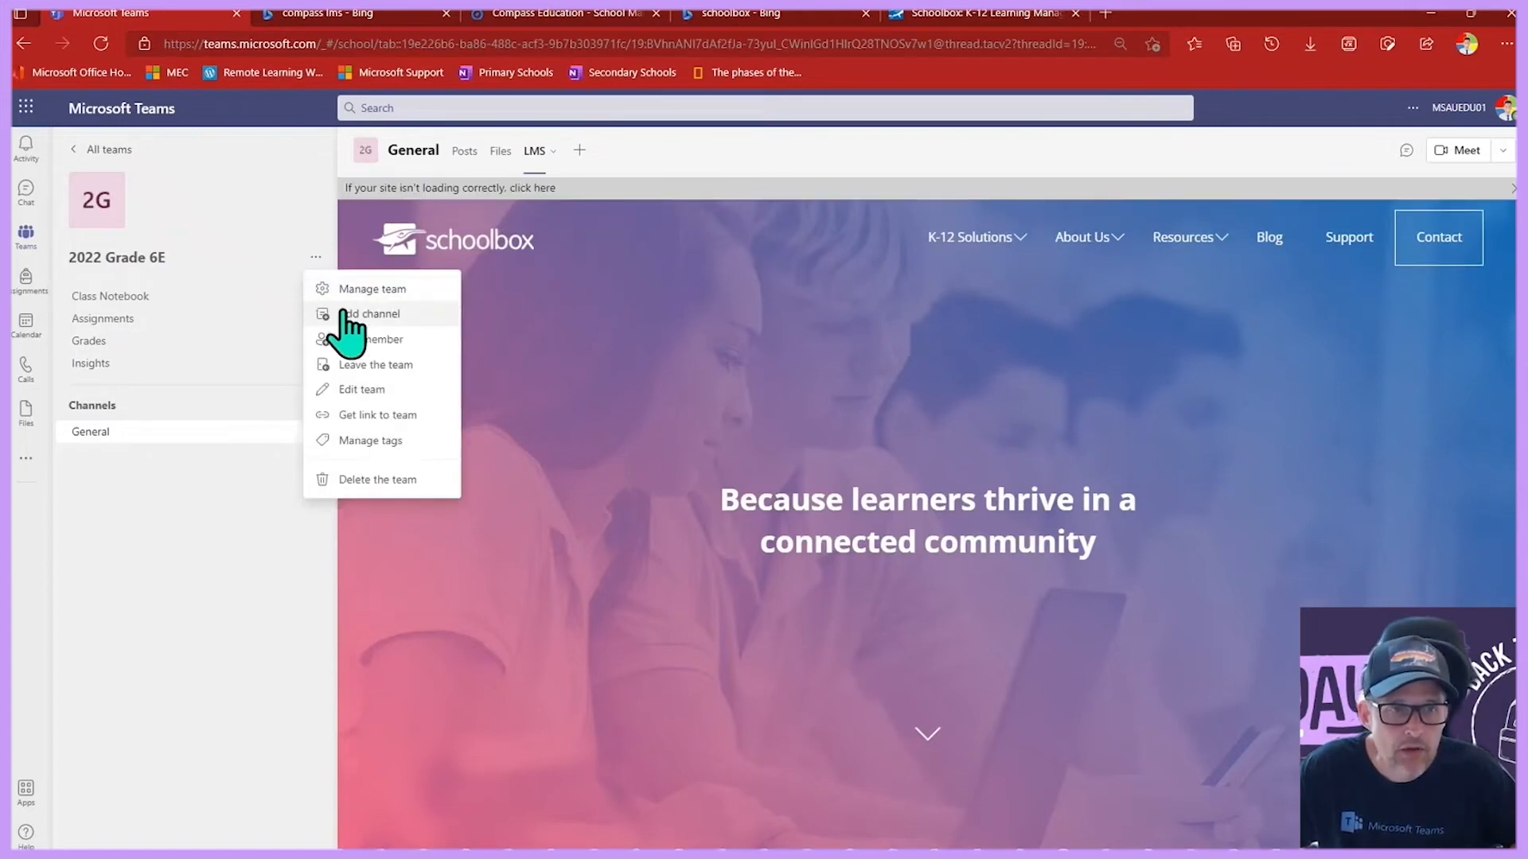
left_click(347, 315)
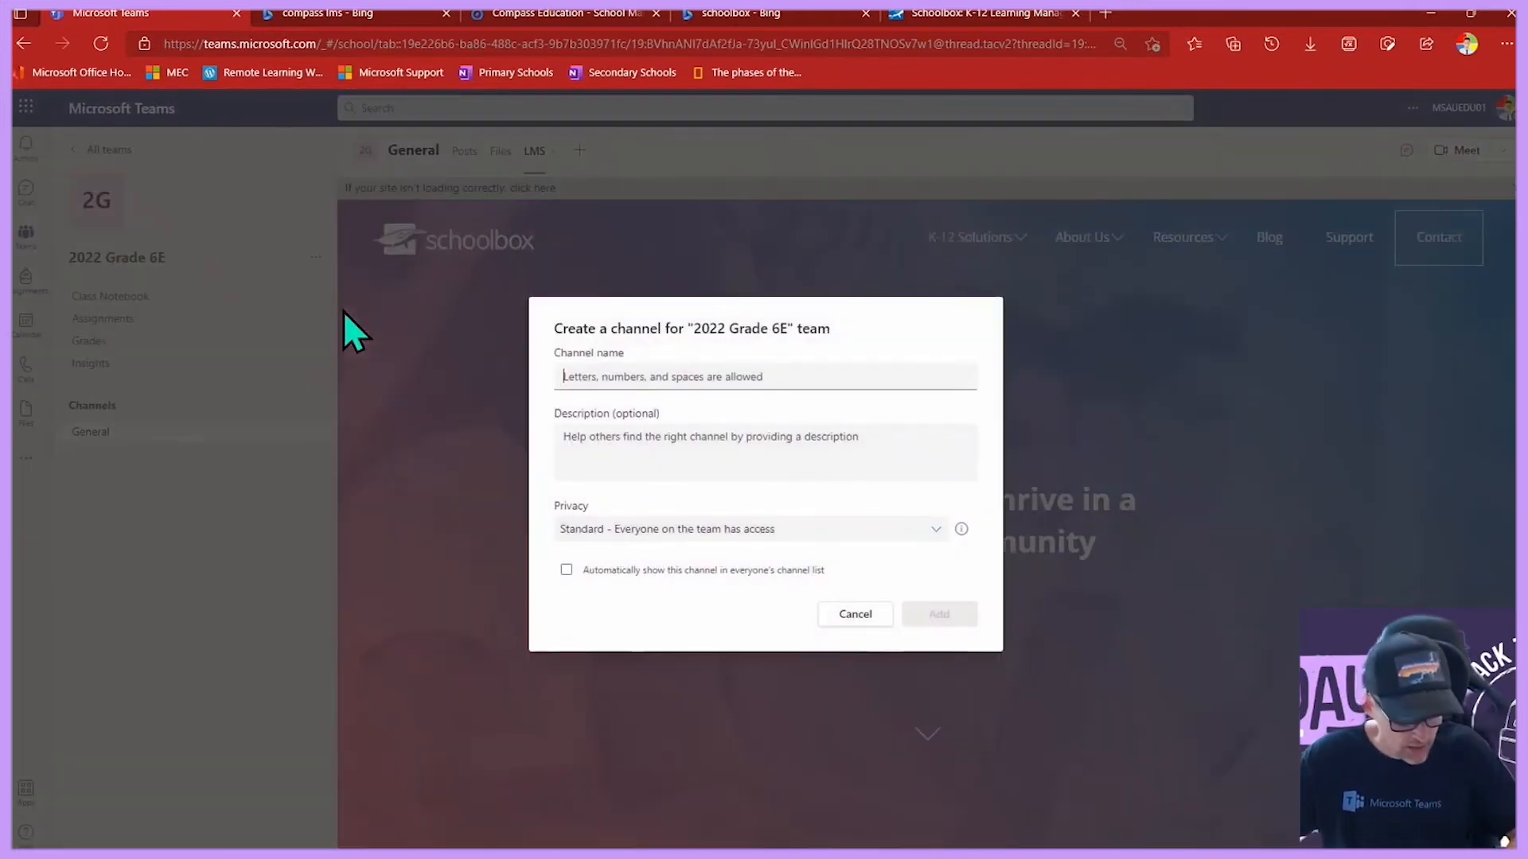
type("English")
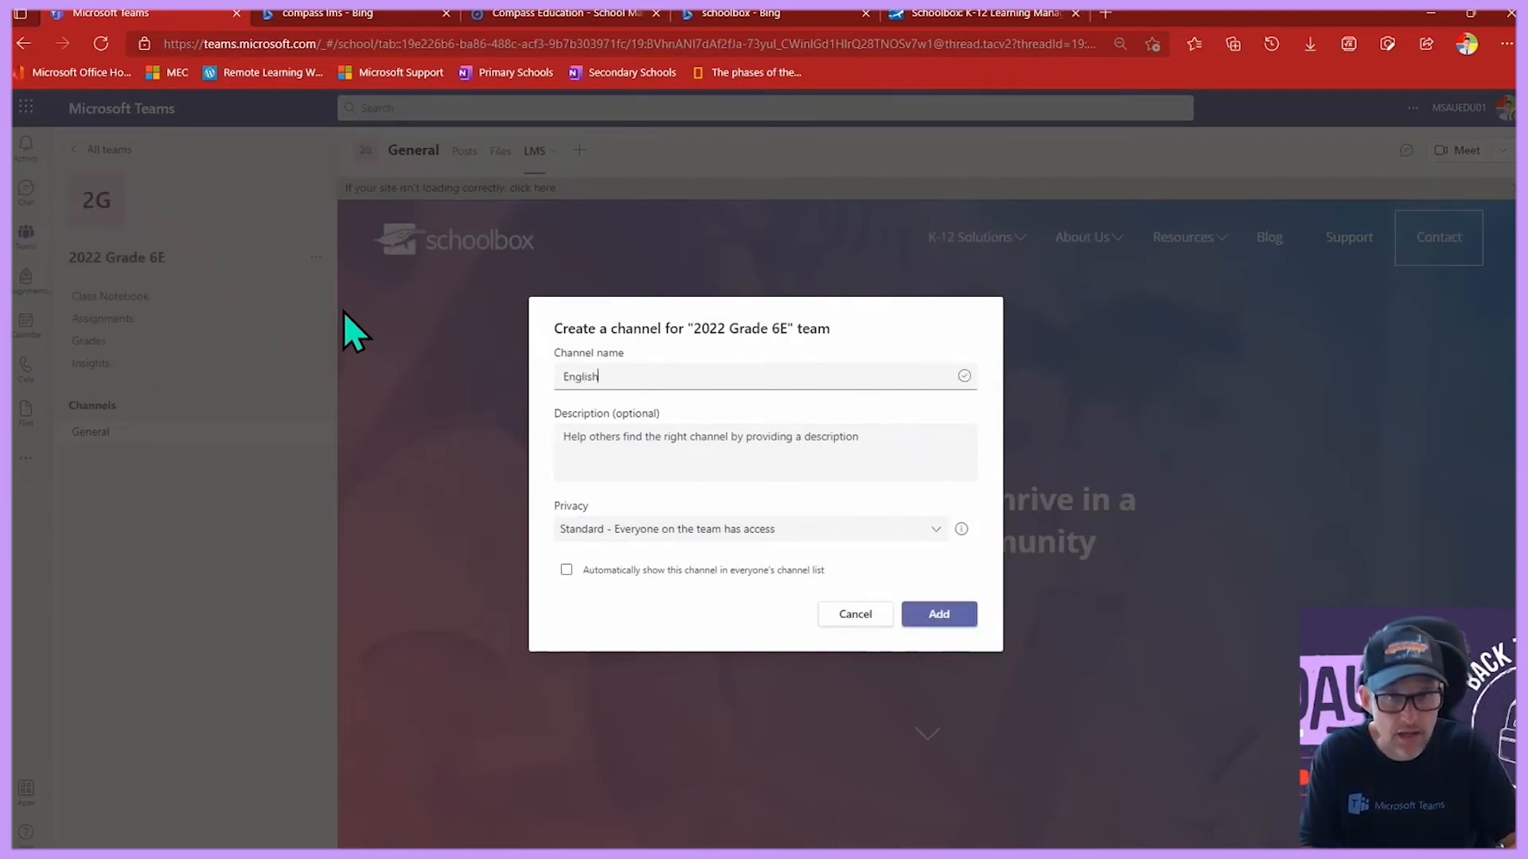
left_click(959, 619)
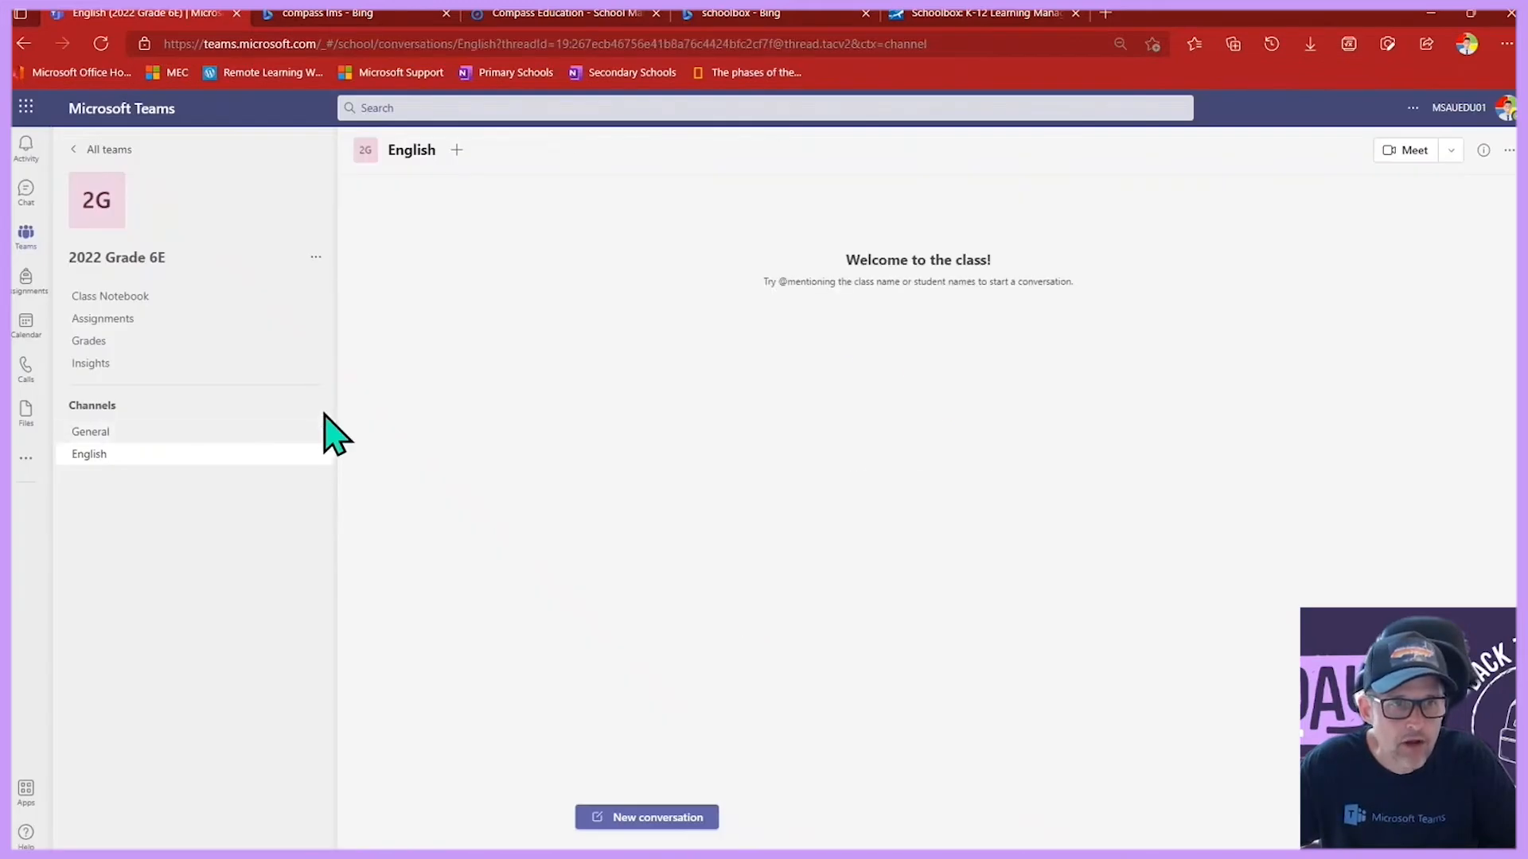
Create a standard channel named Maths in the 2022 Grade 6E team.
left_click(316, 258)
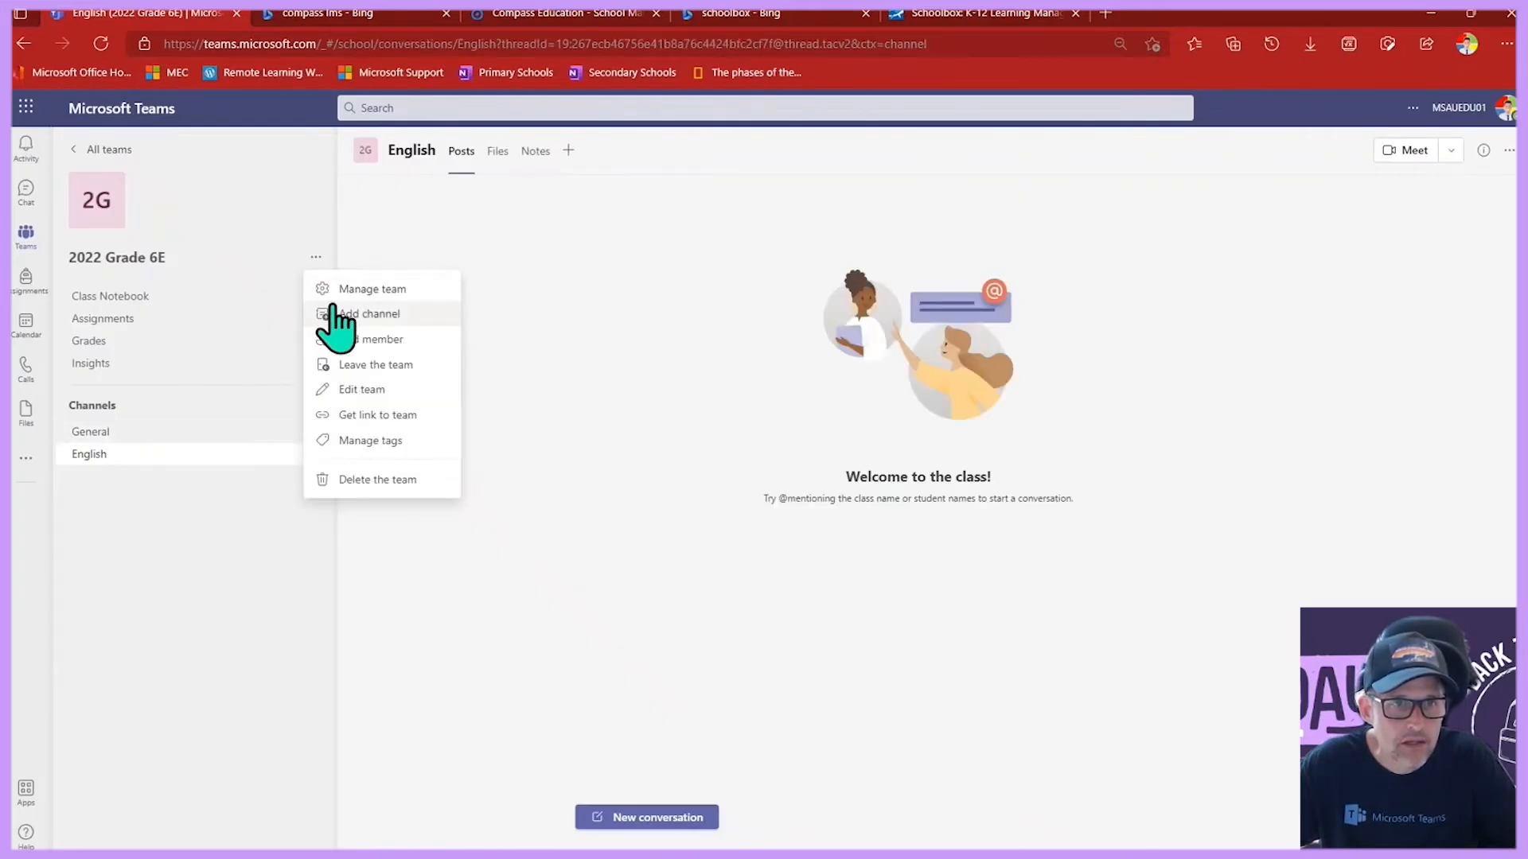
left_click(335, 312)
type("Maths")
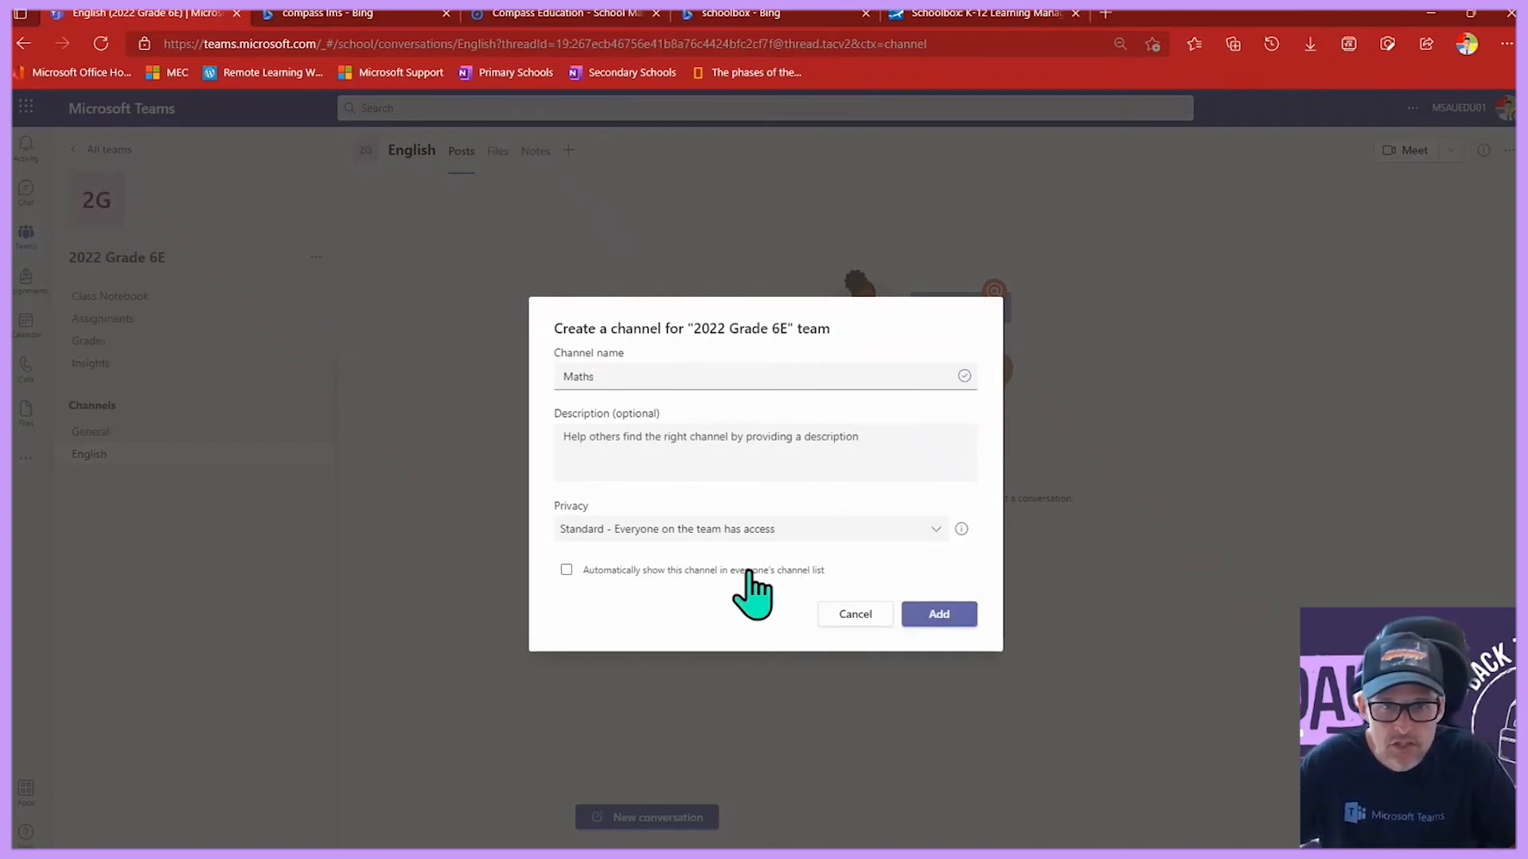
left_click(935, 619)
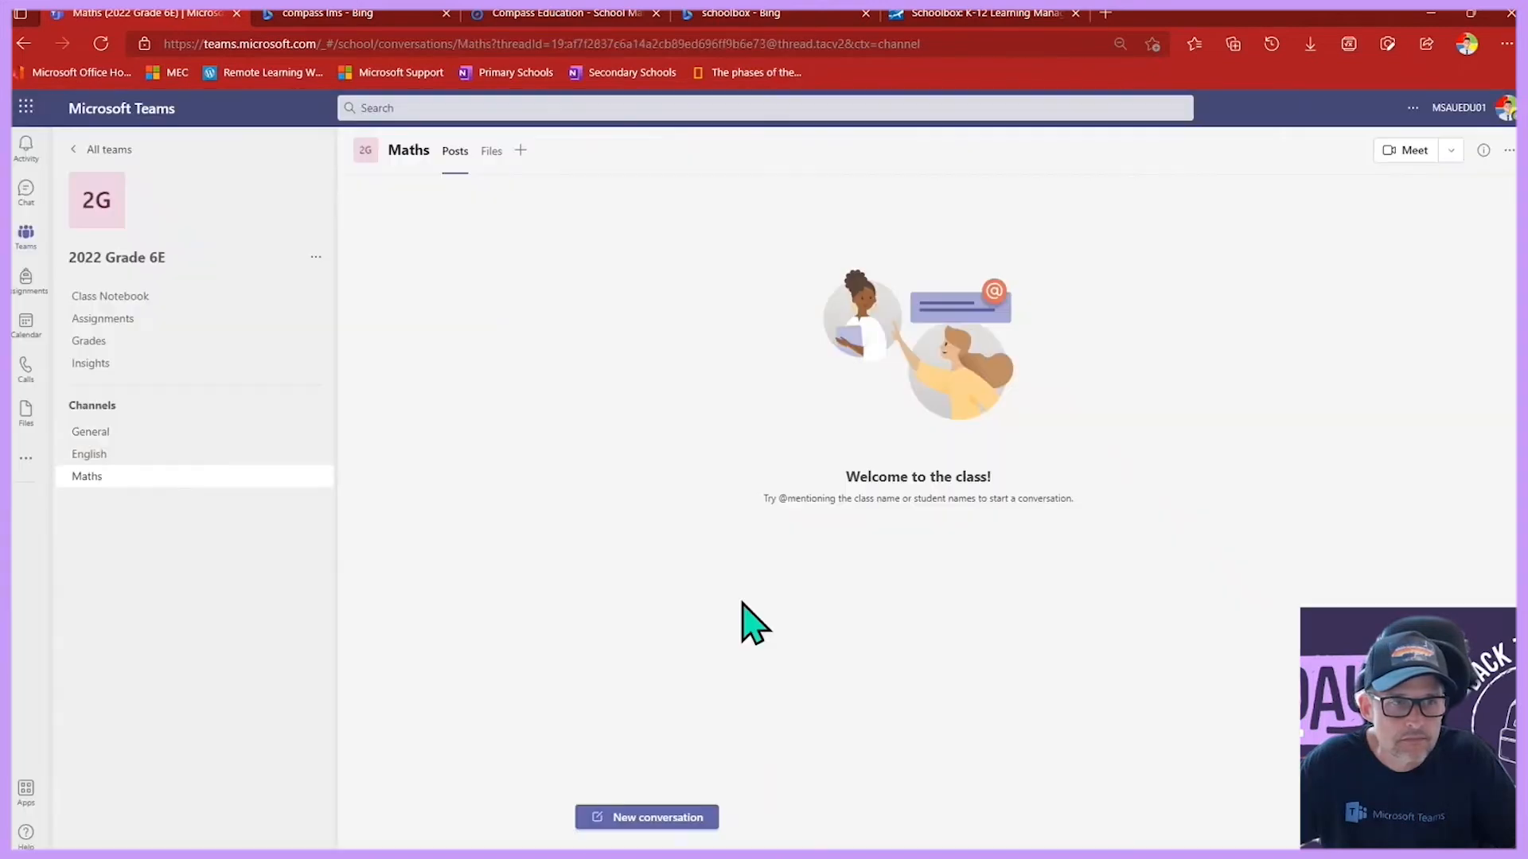
Create a standard channel named Science in the 2022 Grade 6E team.
left_click(316, 259)
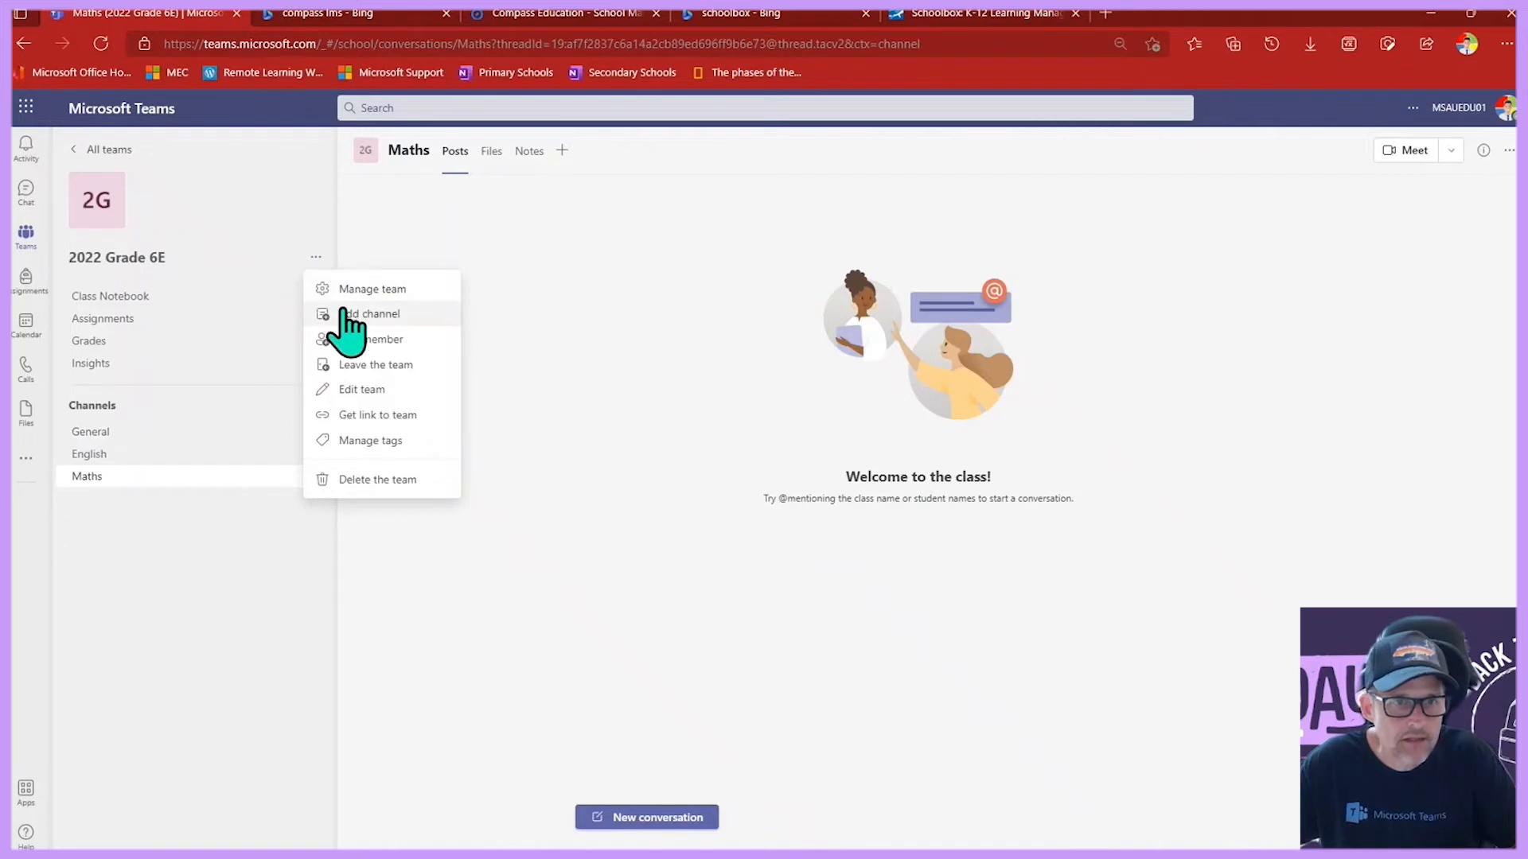
left_click(343, 313)
type("Sc")
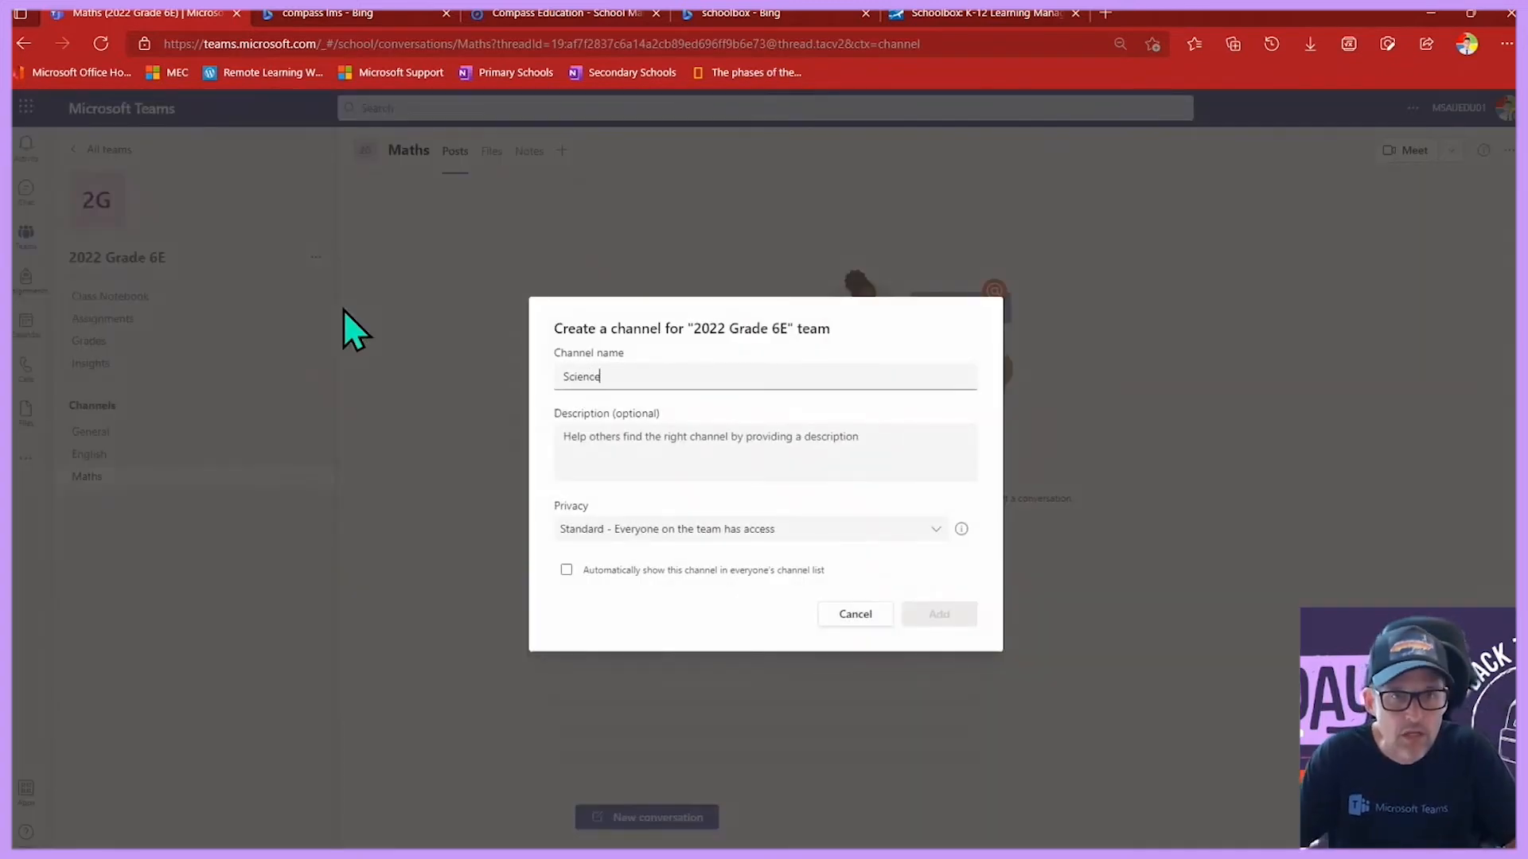
type("ience")
left_click(964, 623)
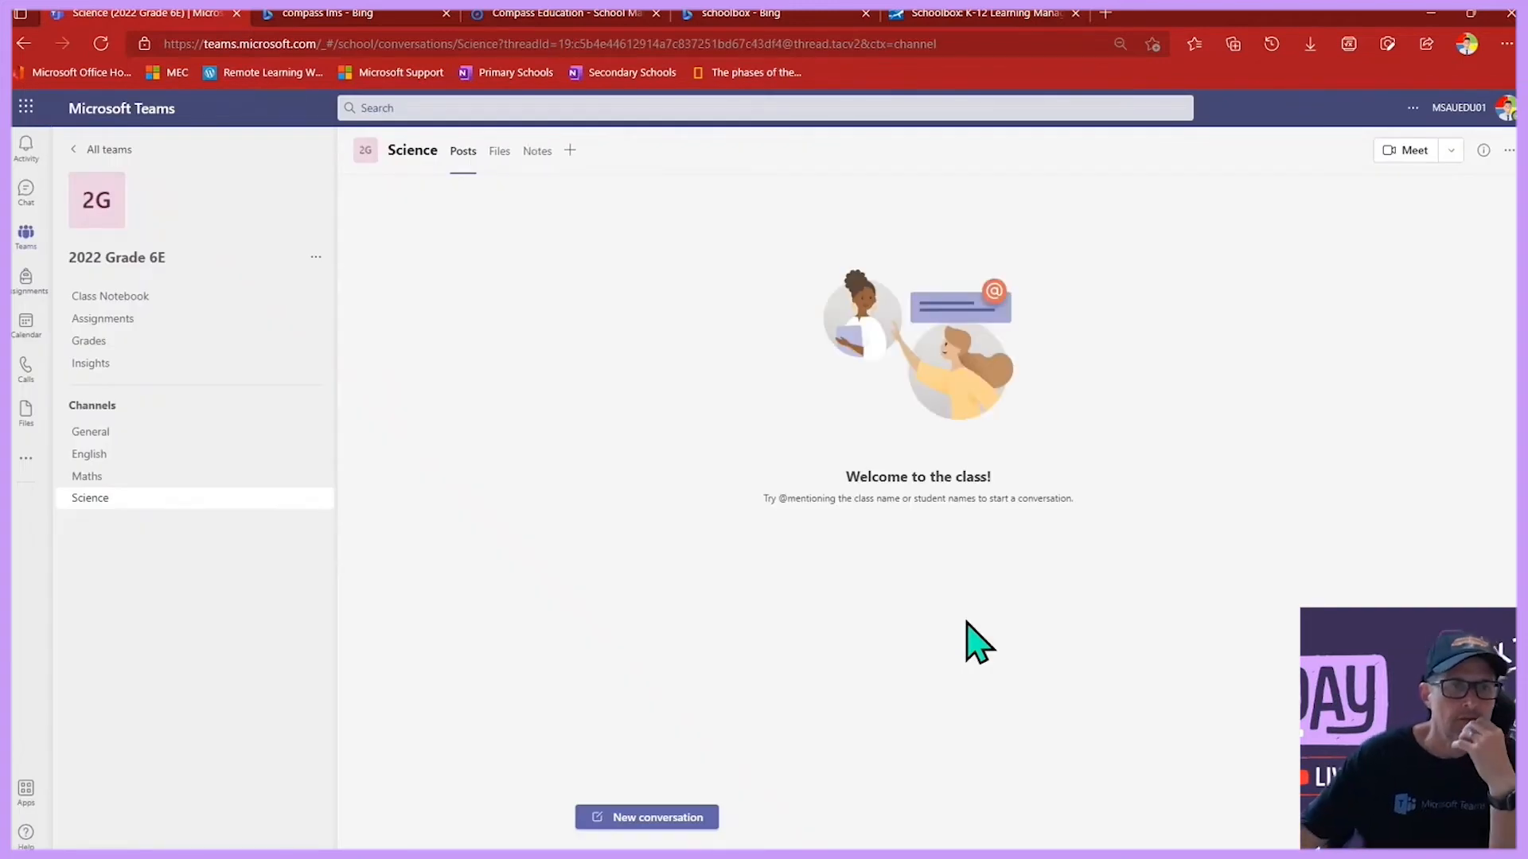
Look over the English channel, including the apps that can be added to it as tabs.
left_click(94, 455)
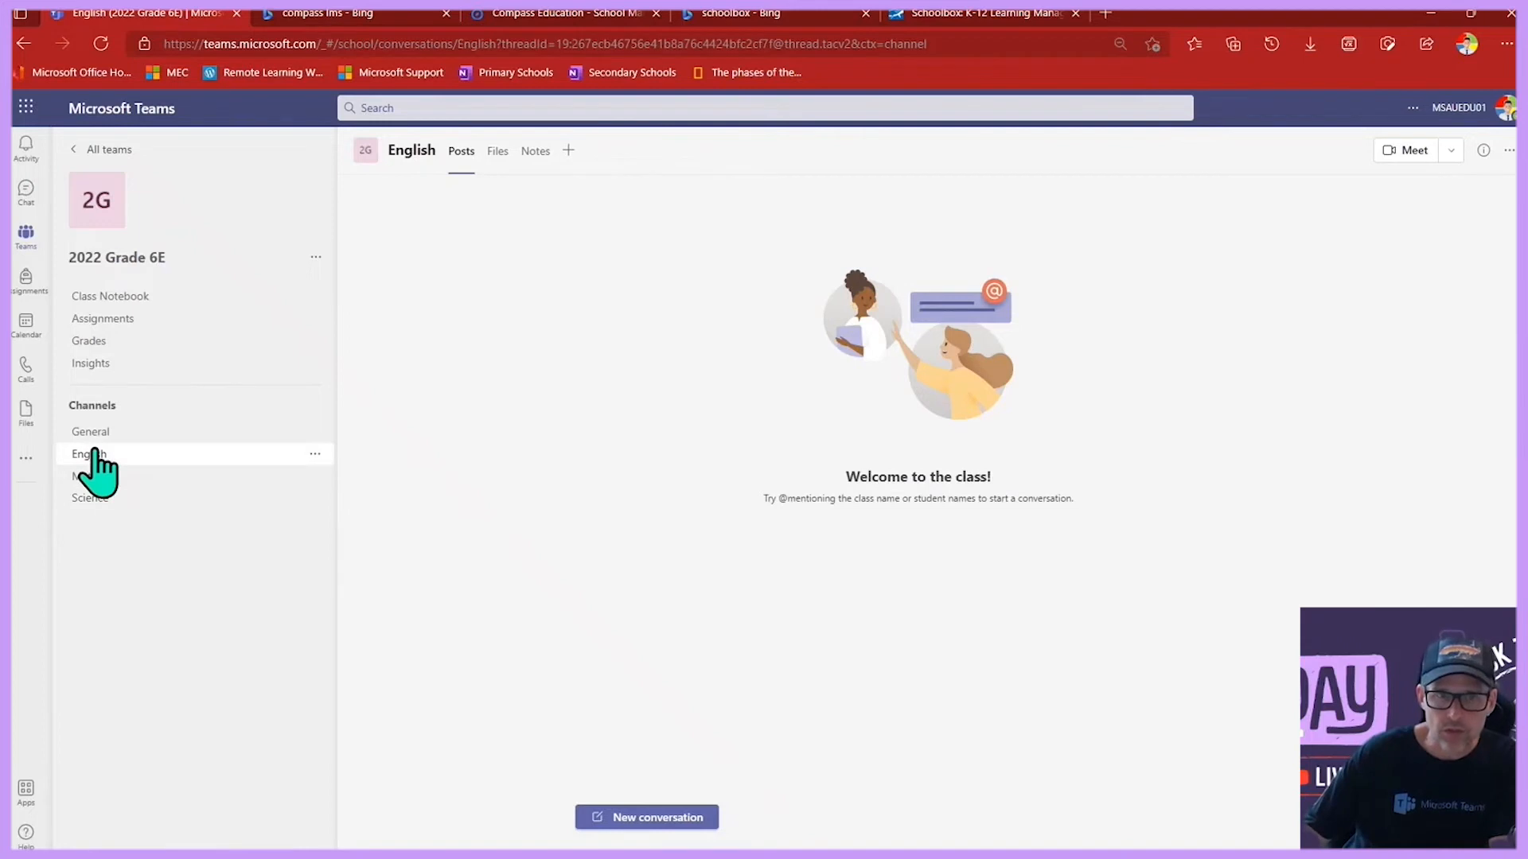
left_click(570, 153)
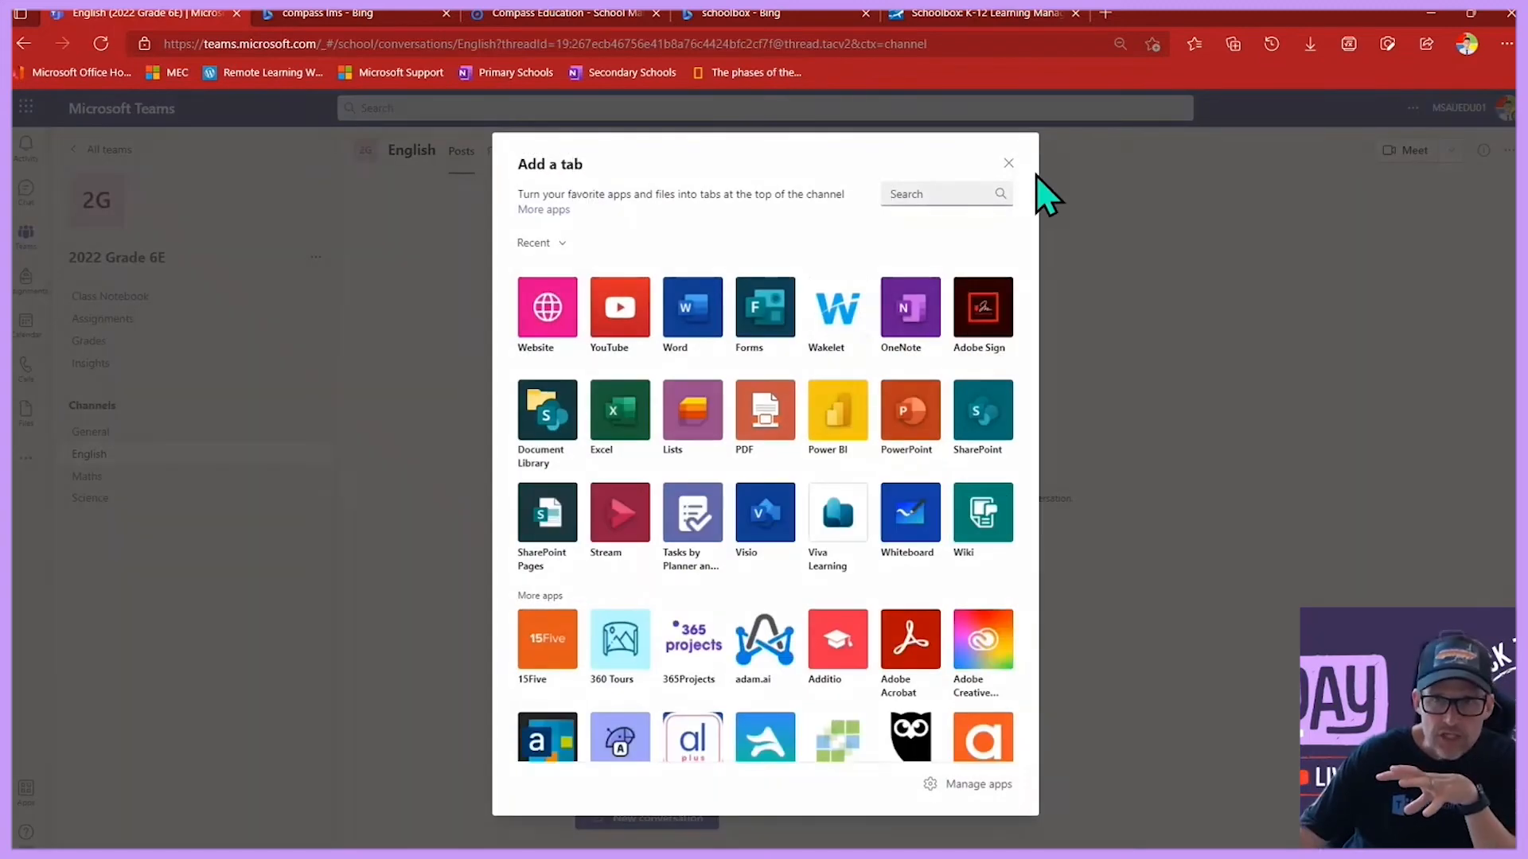
left_click(1008, 163)
left_click(498, 151)
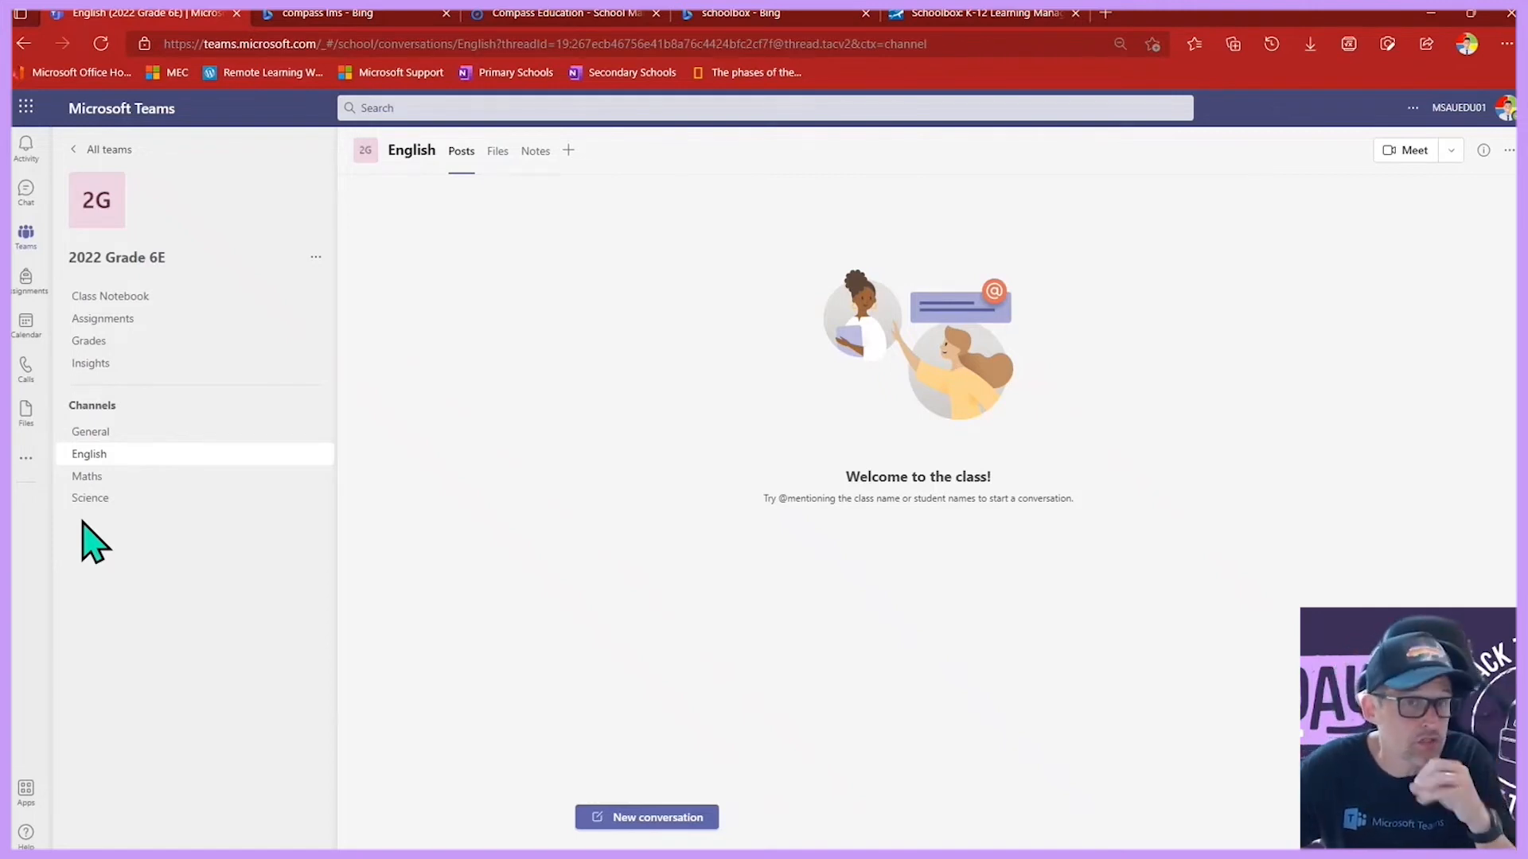
Create a private channel named Teacher Only in the 2022 Grade 6E team, skipping the addition of members.
left_click(312, 258)
left_click(348, 313)
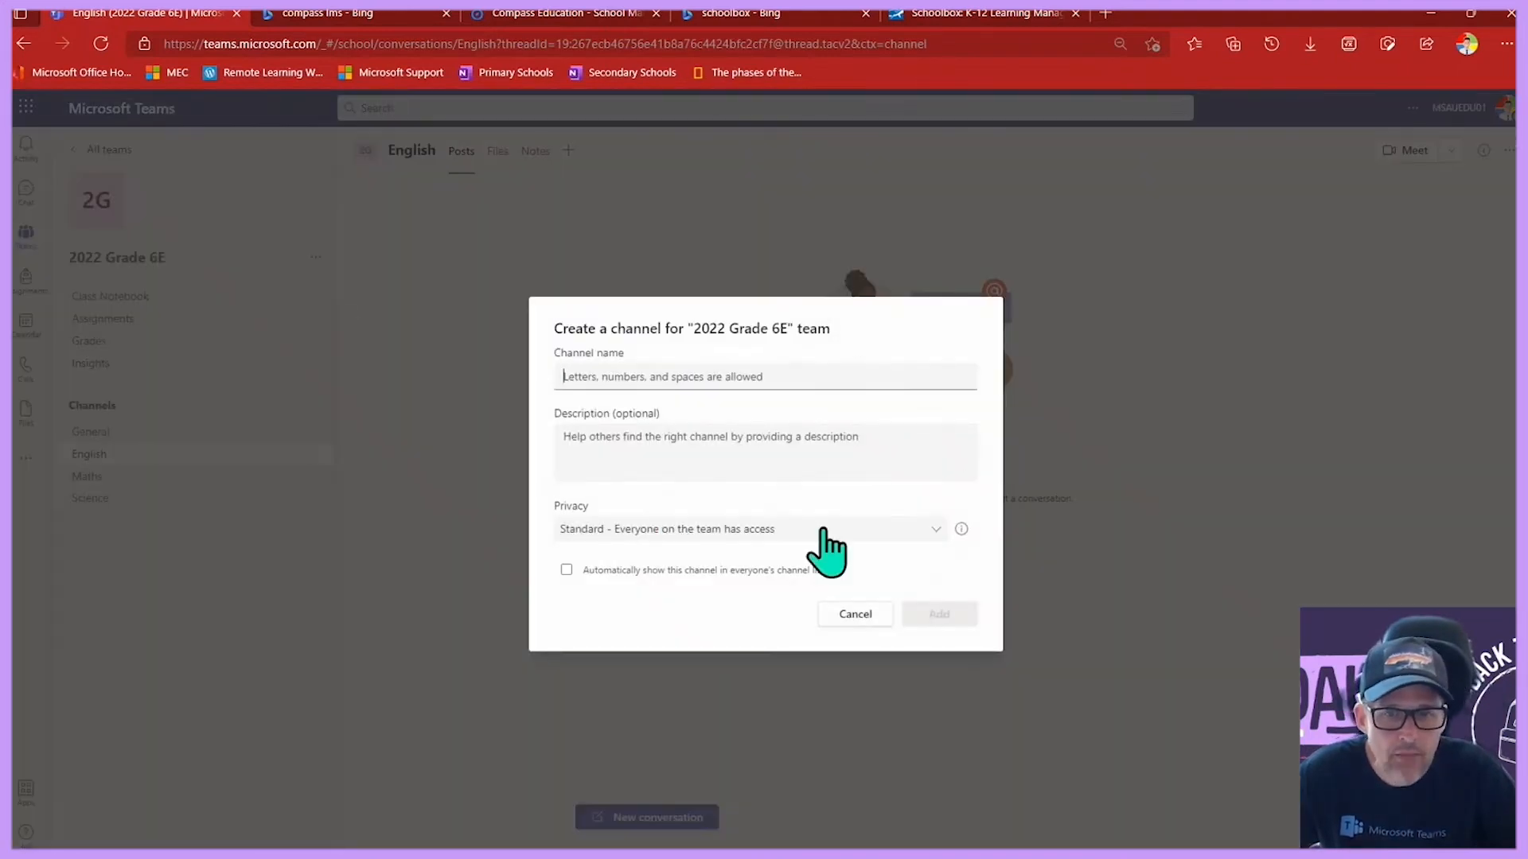
left_click(937, 529)
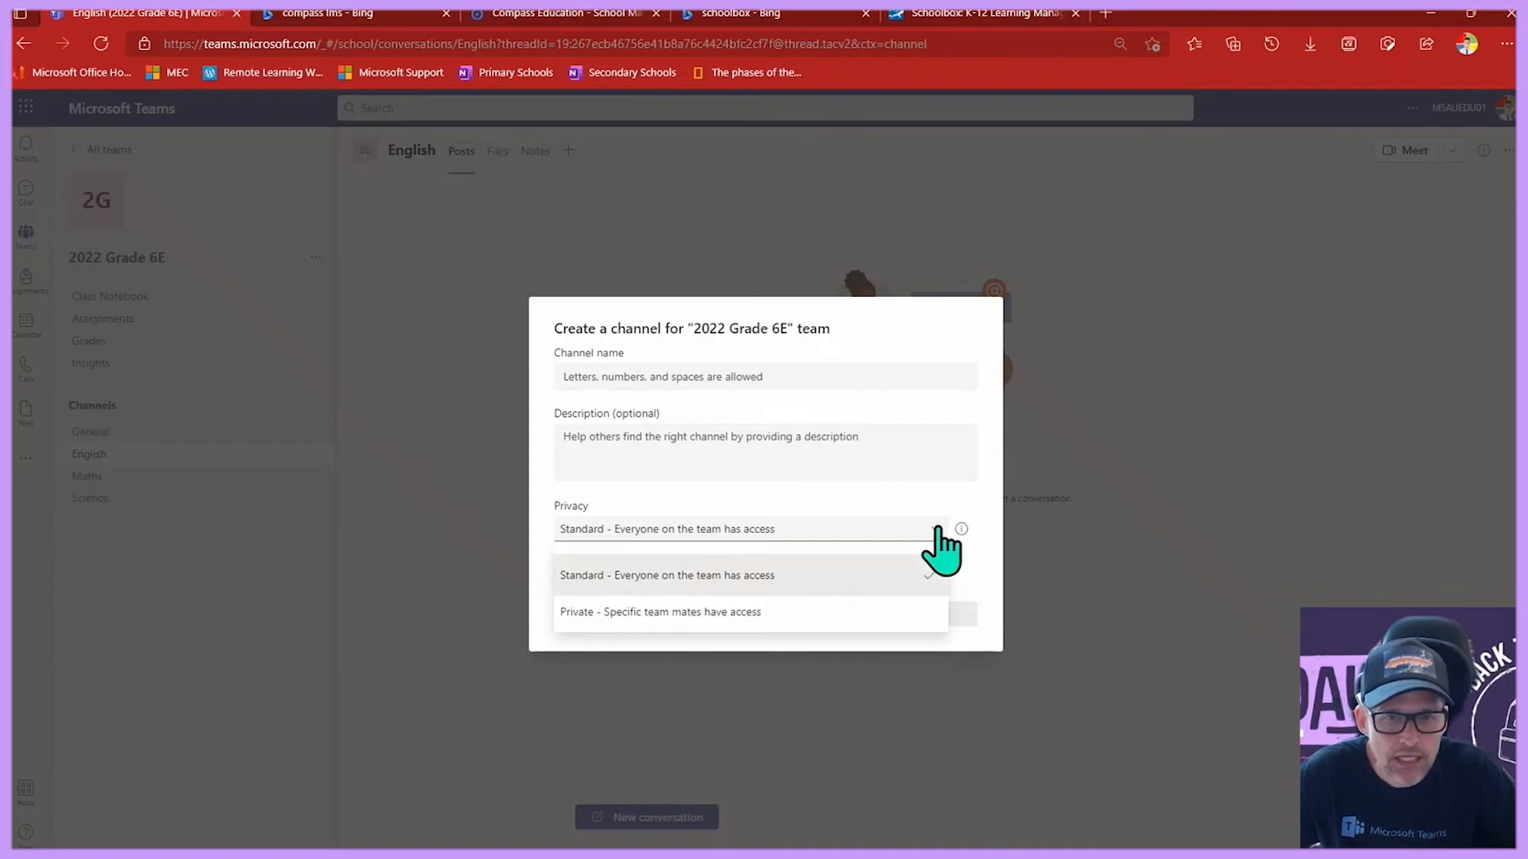
left_click(711, 613)
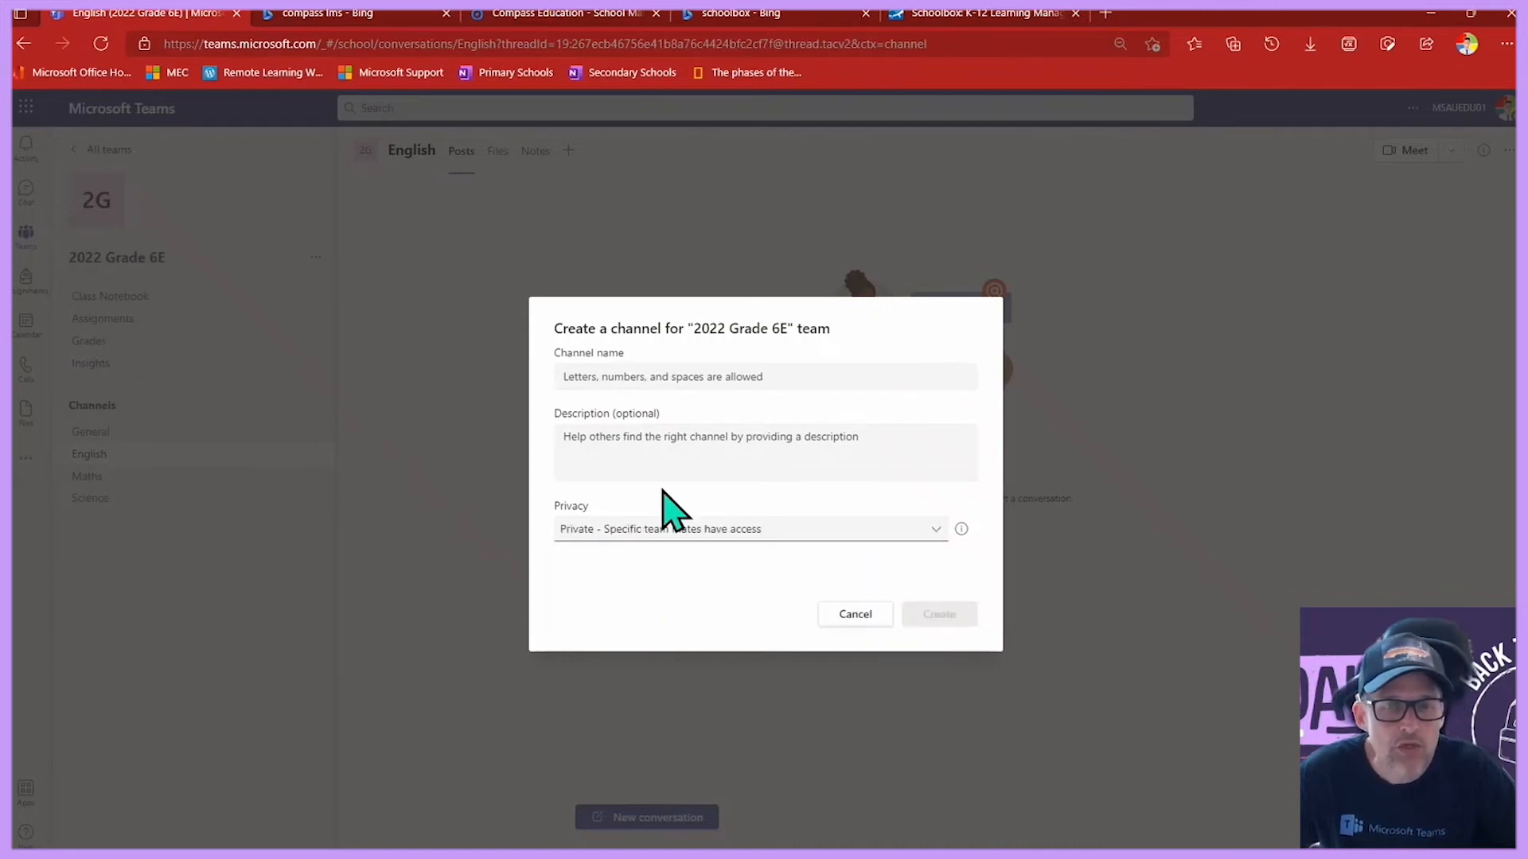
left_click(616, 377)
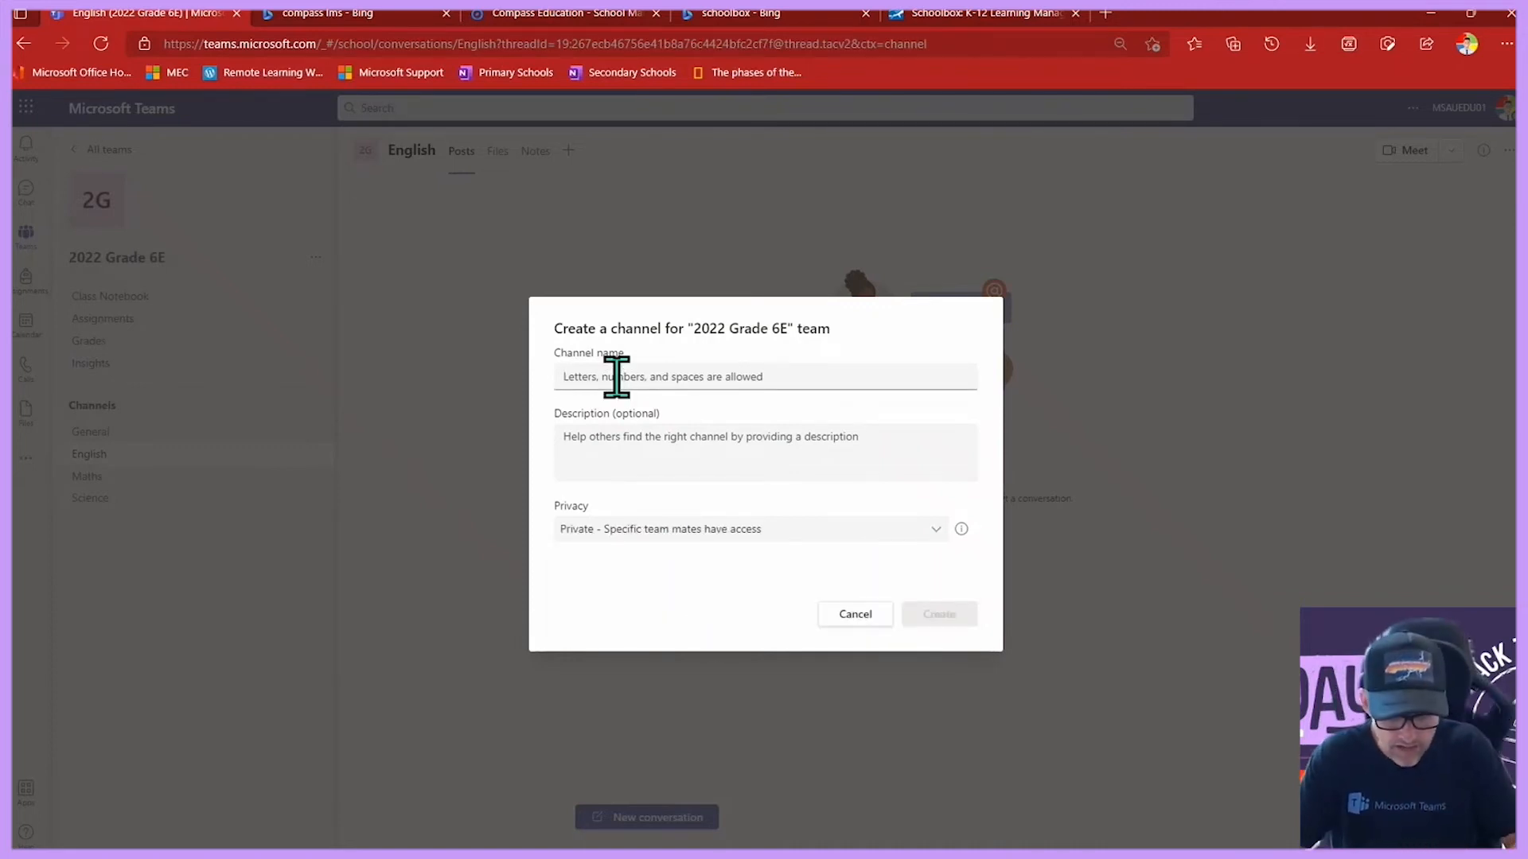
type("Teacher Only")
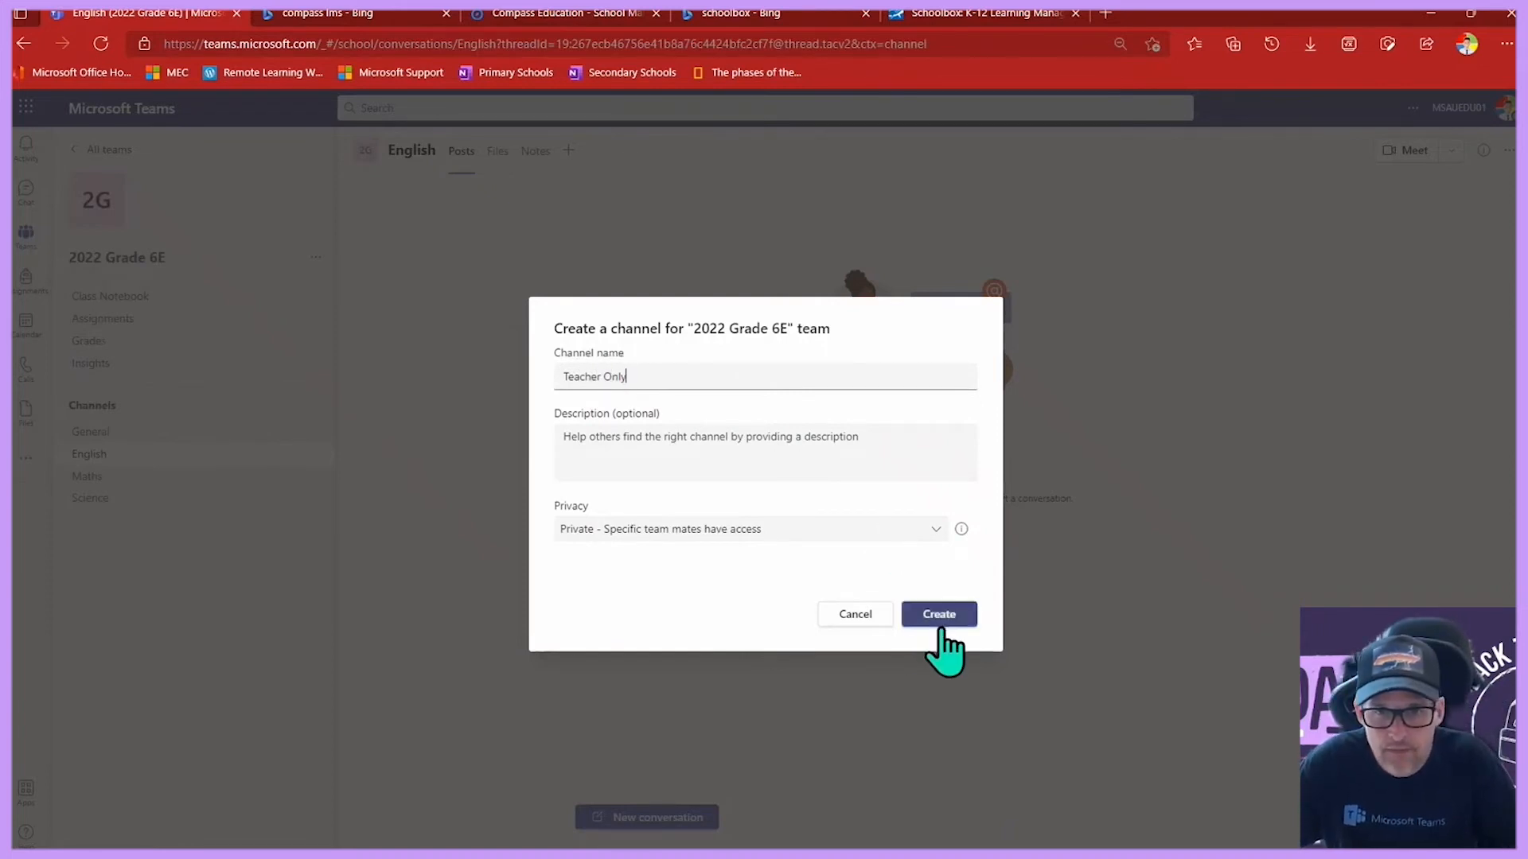
left_click(937, 616)
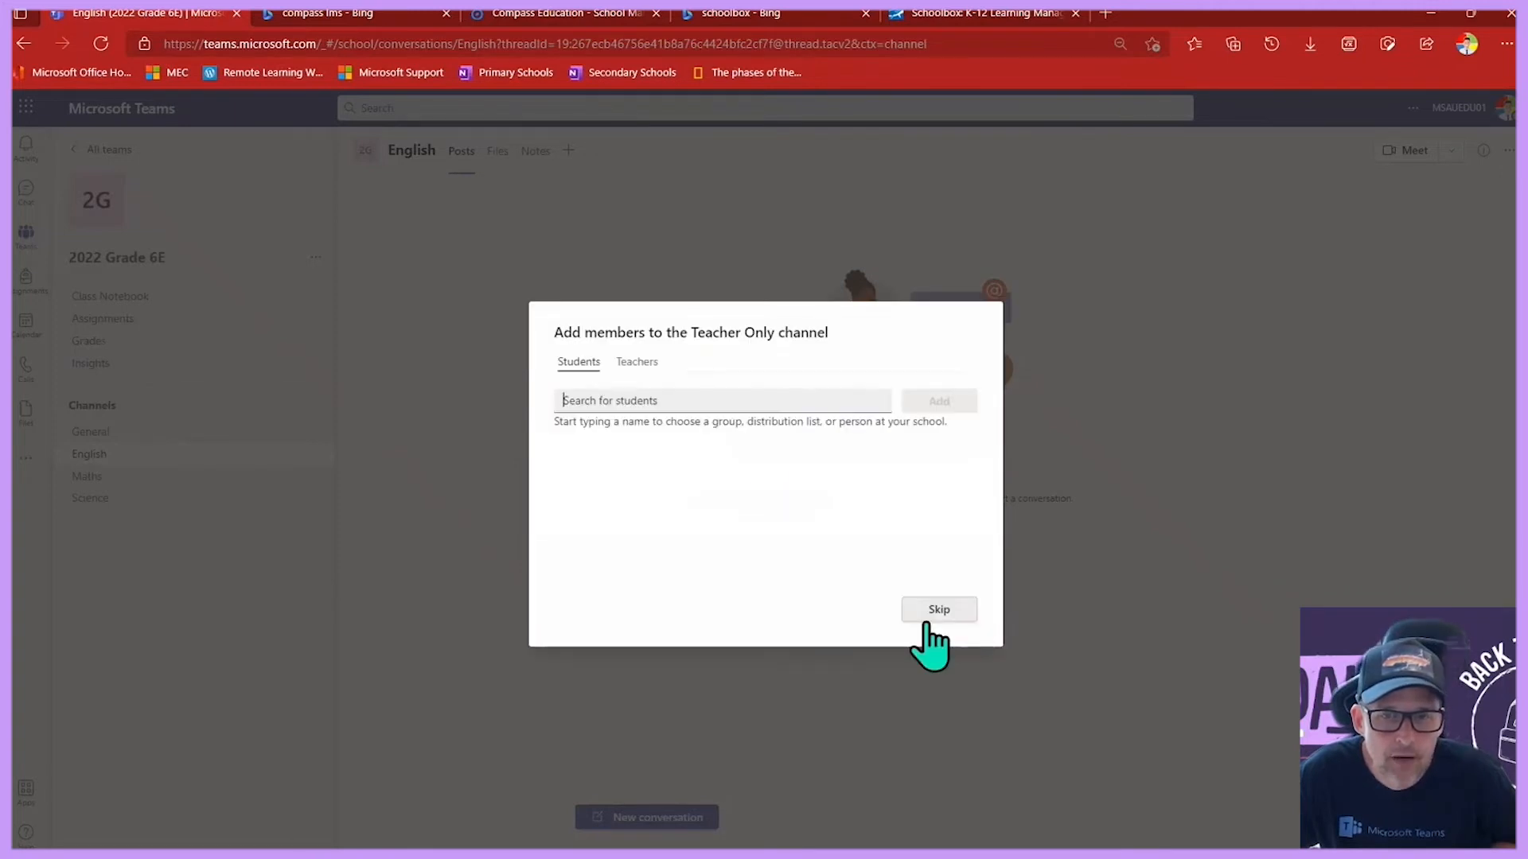
left_click(935, 612)
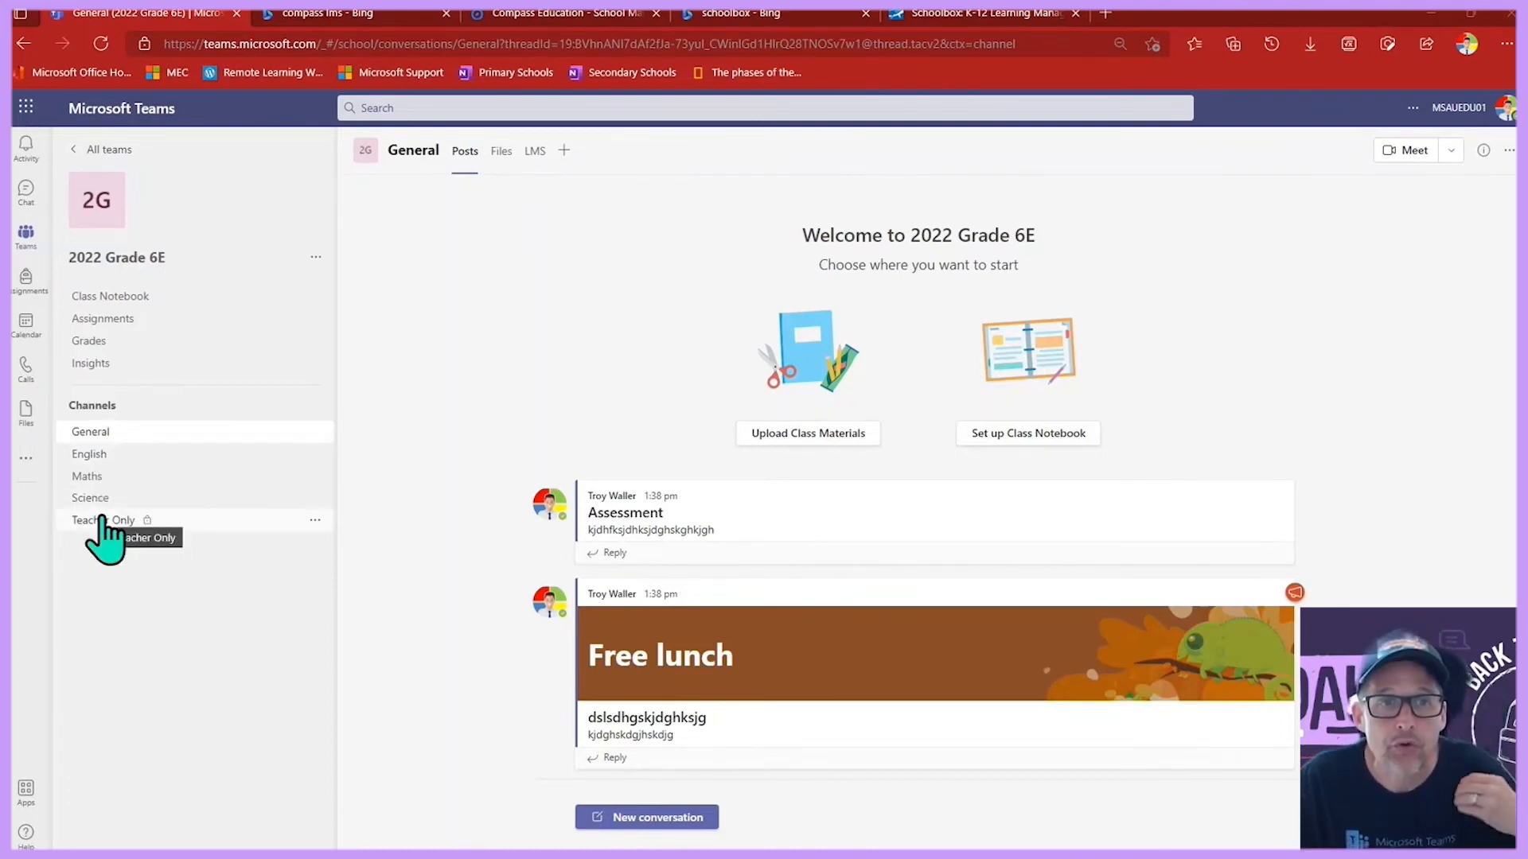
Open the Assessments folder in the General channel's files and check its upload options.
left_click(508, 152)
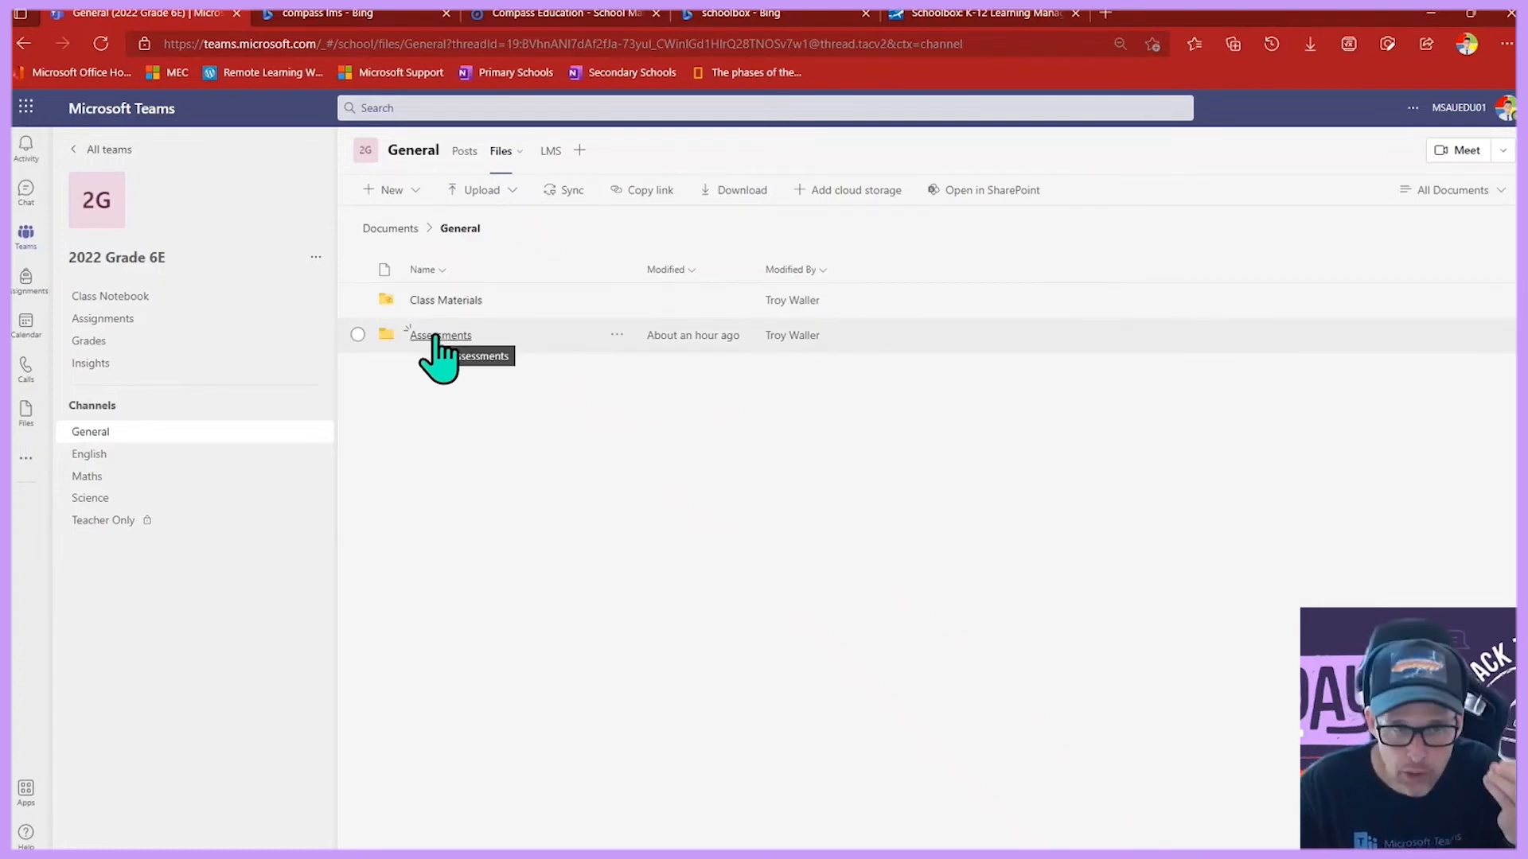
left_click(437, 338)
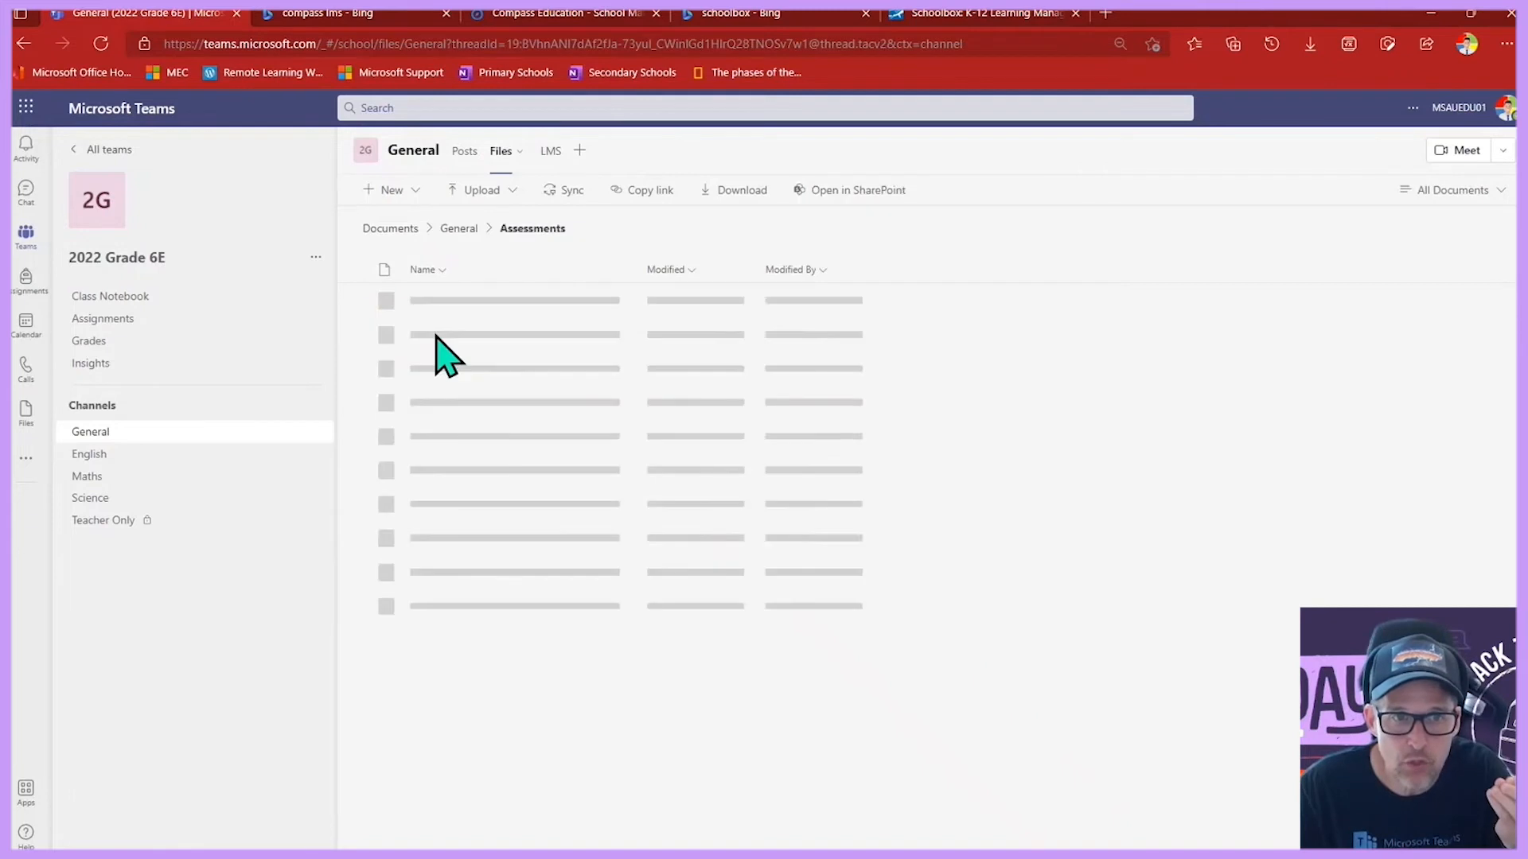
left_click(502, 191)
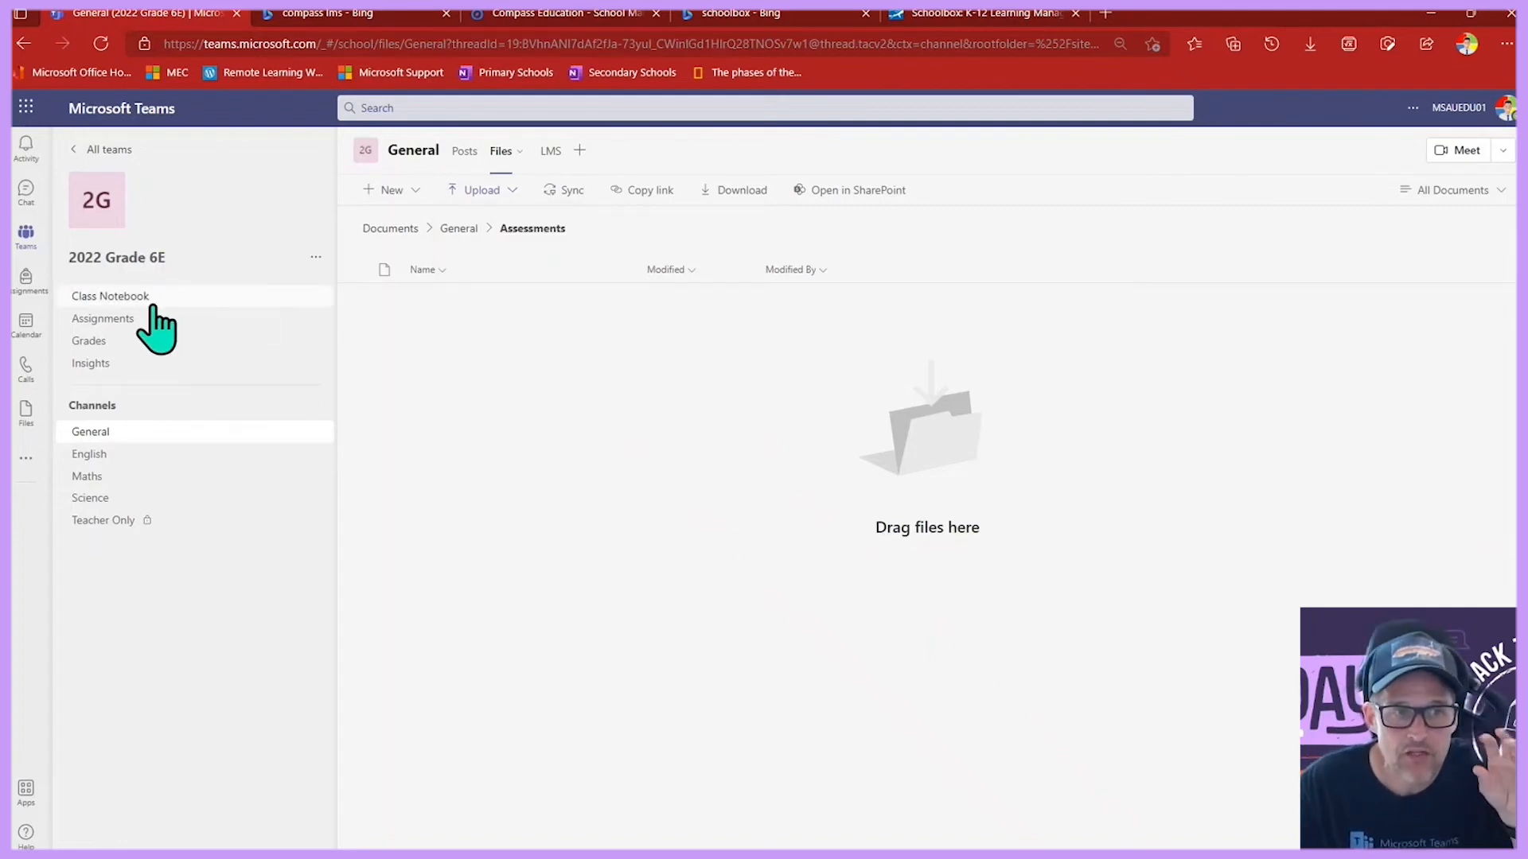
Open the team's Class Notebook and show its list of sections and pages.
left_click(128, 296)
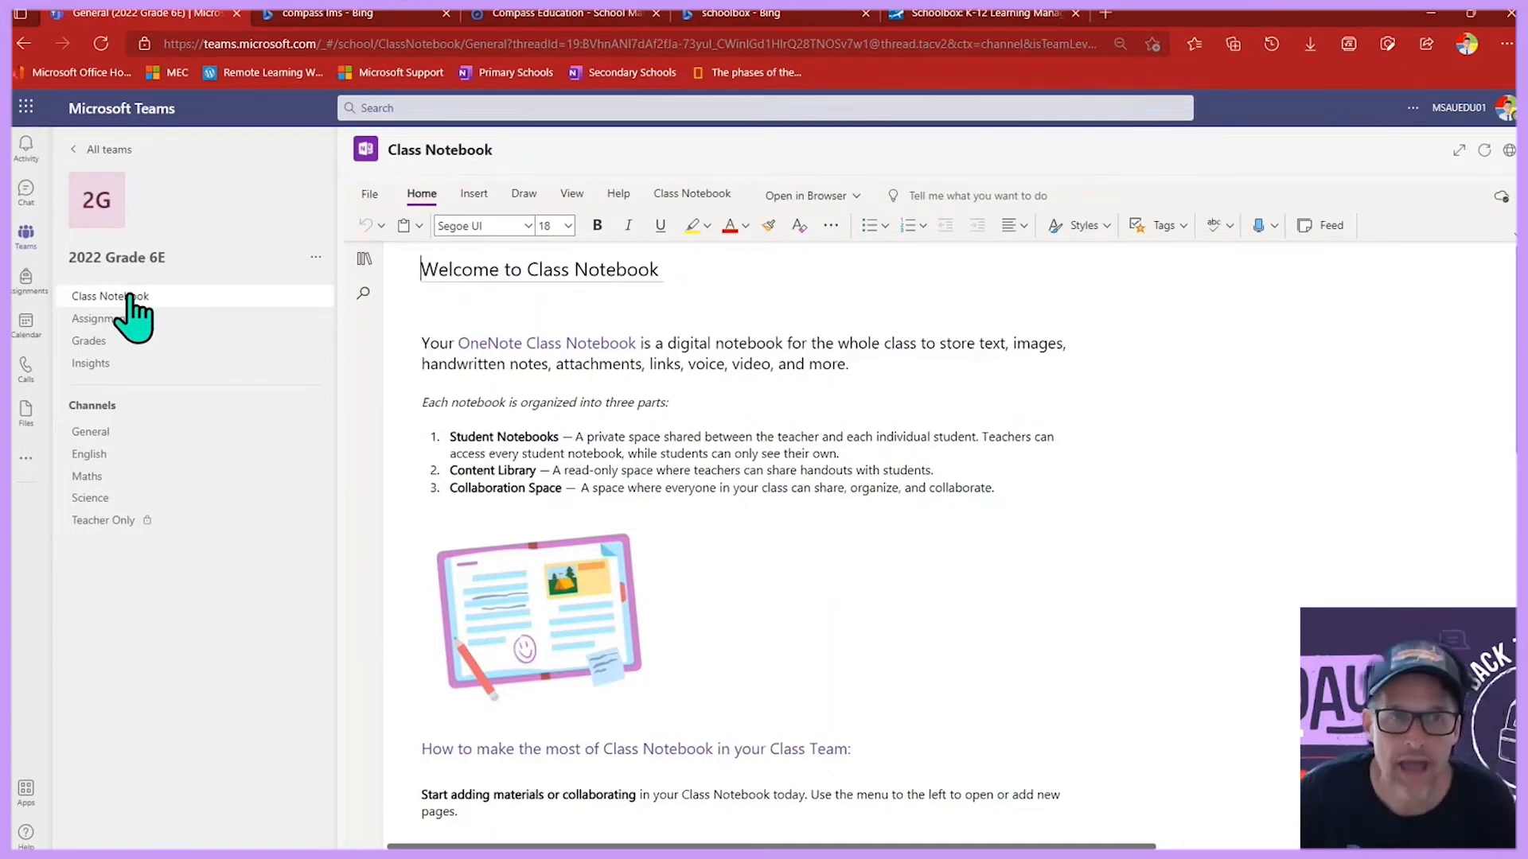
left_click(363, 261)
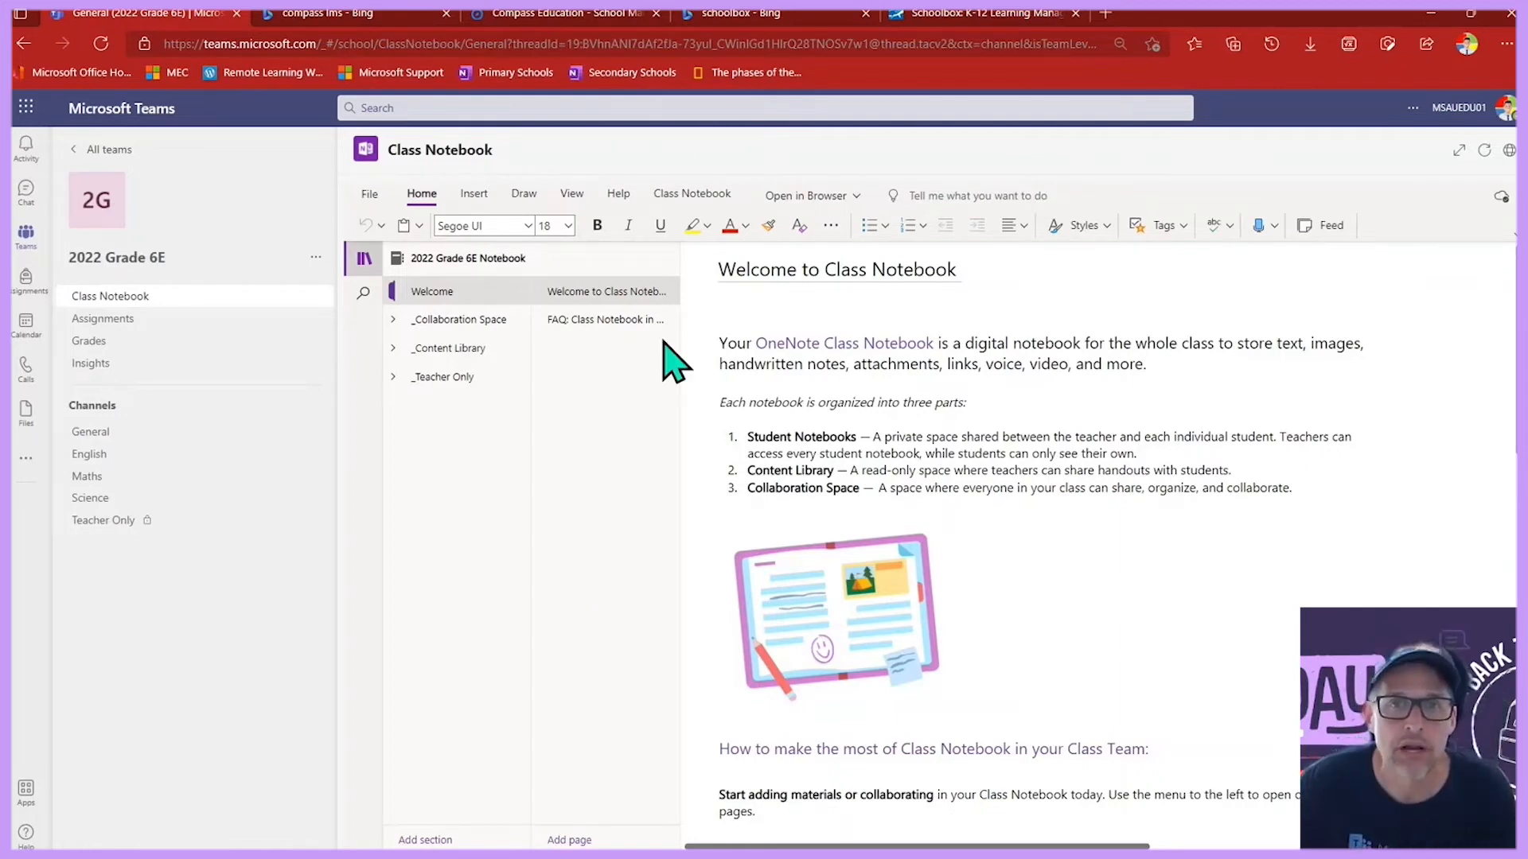
Check the Class Notebook's options for opening it in the browser or the desktop app.
left_click(831, 197)
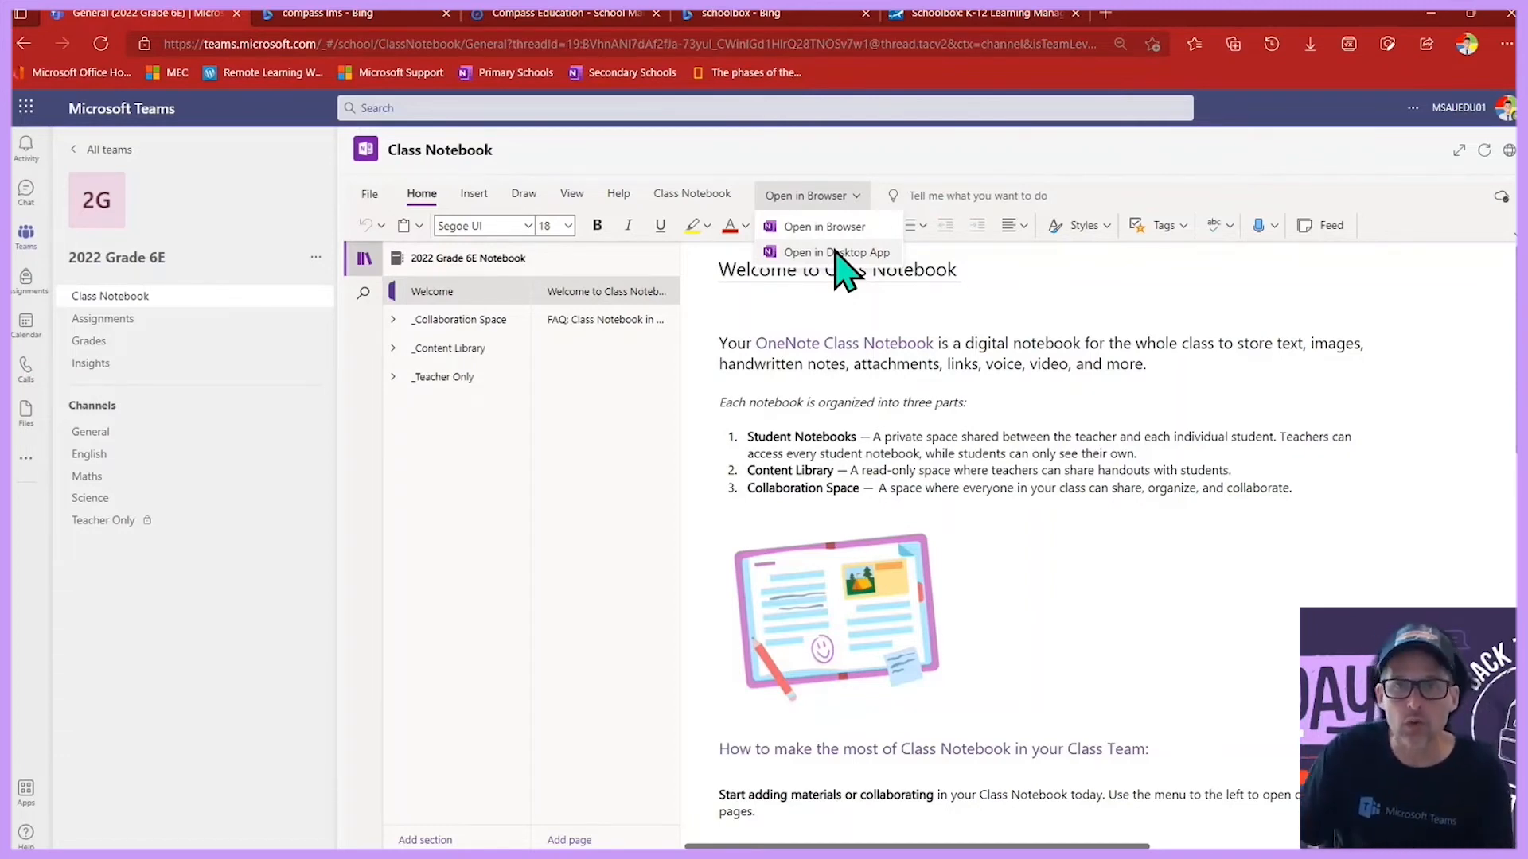
left_click(1006, 276)
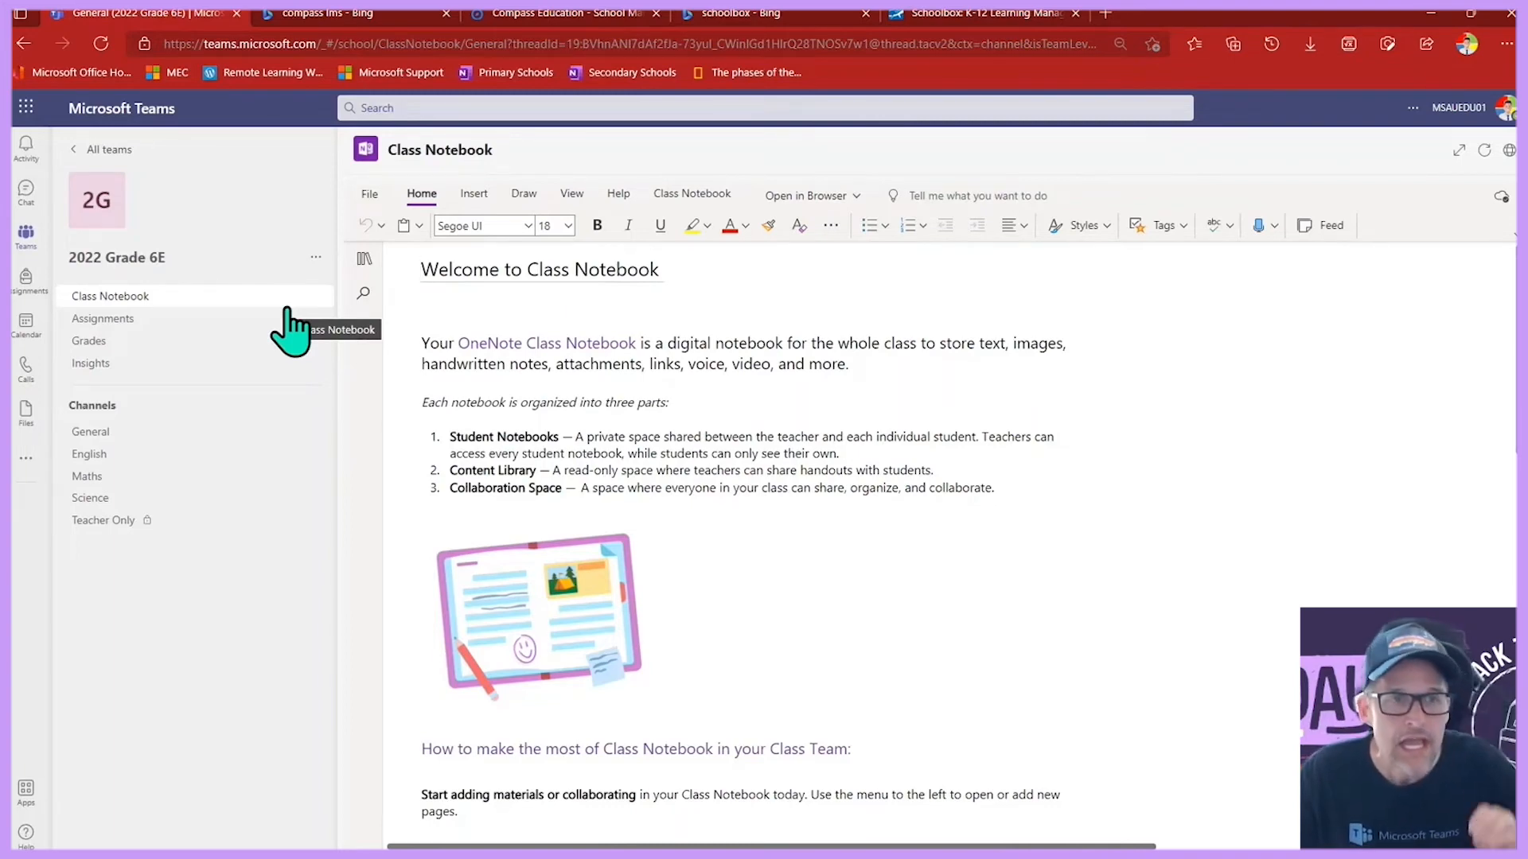
Open the 2022 Grade 6E team's management settings and show the team theme options.
left_click(315, 258)
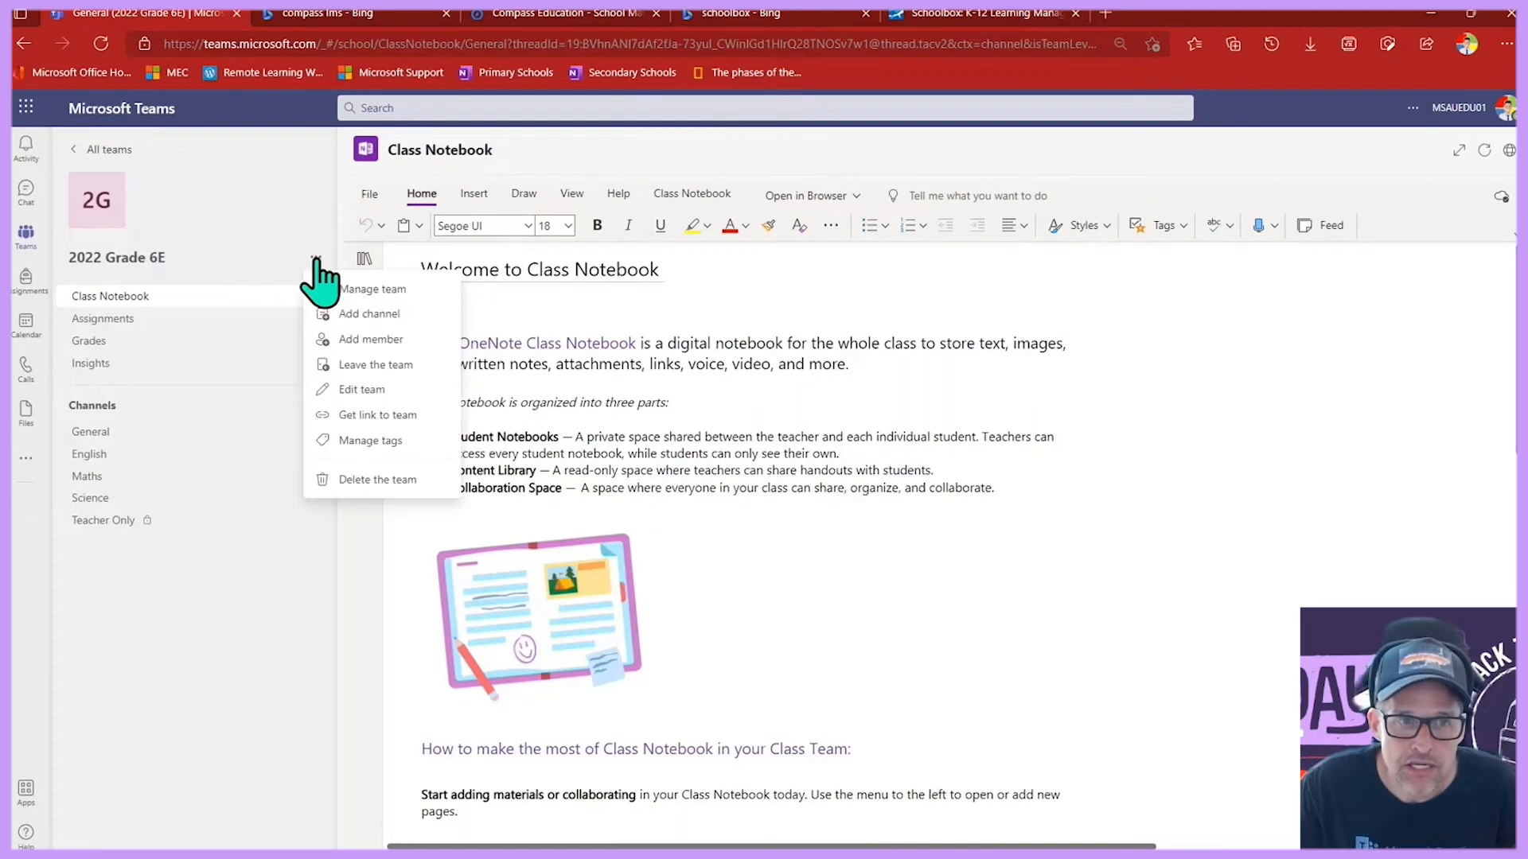
left_click(365, 291)
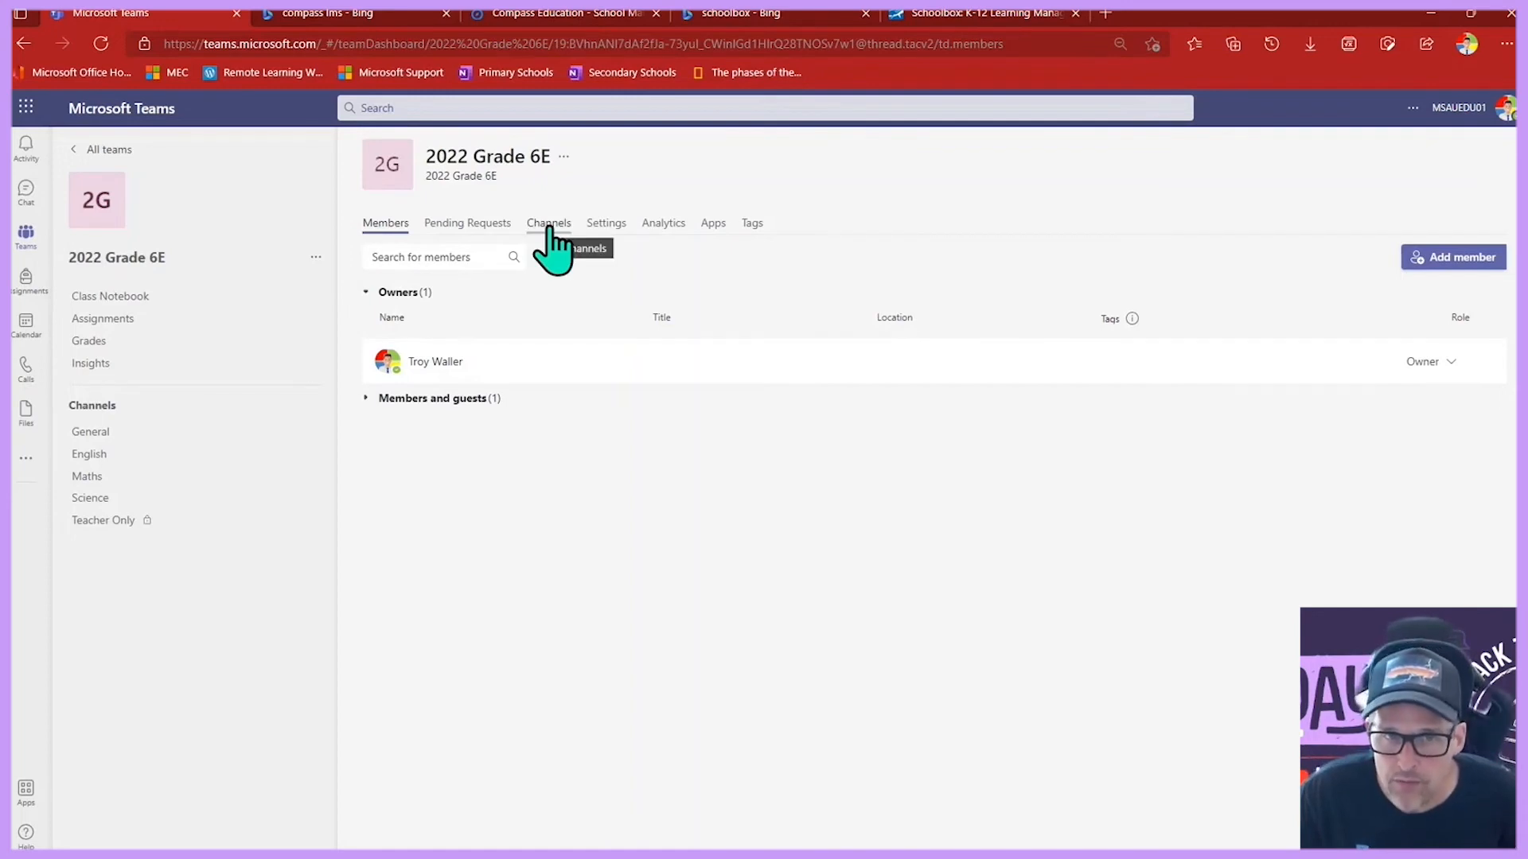
left_click(604, 225)
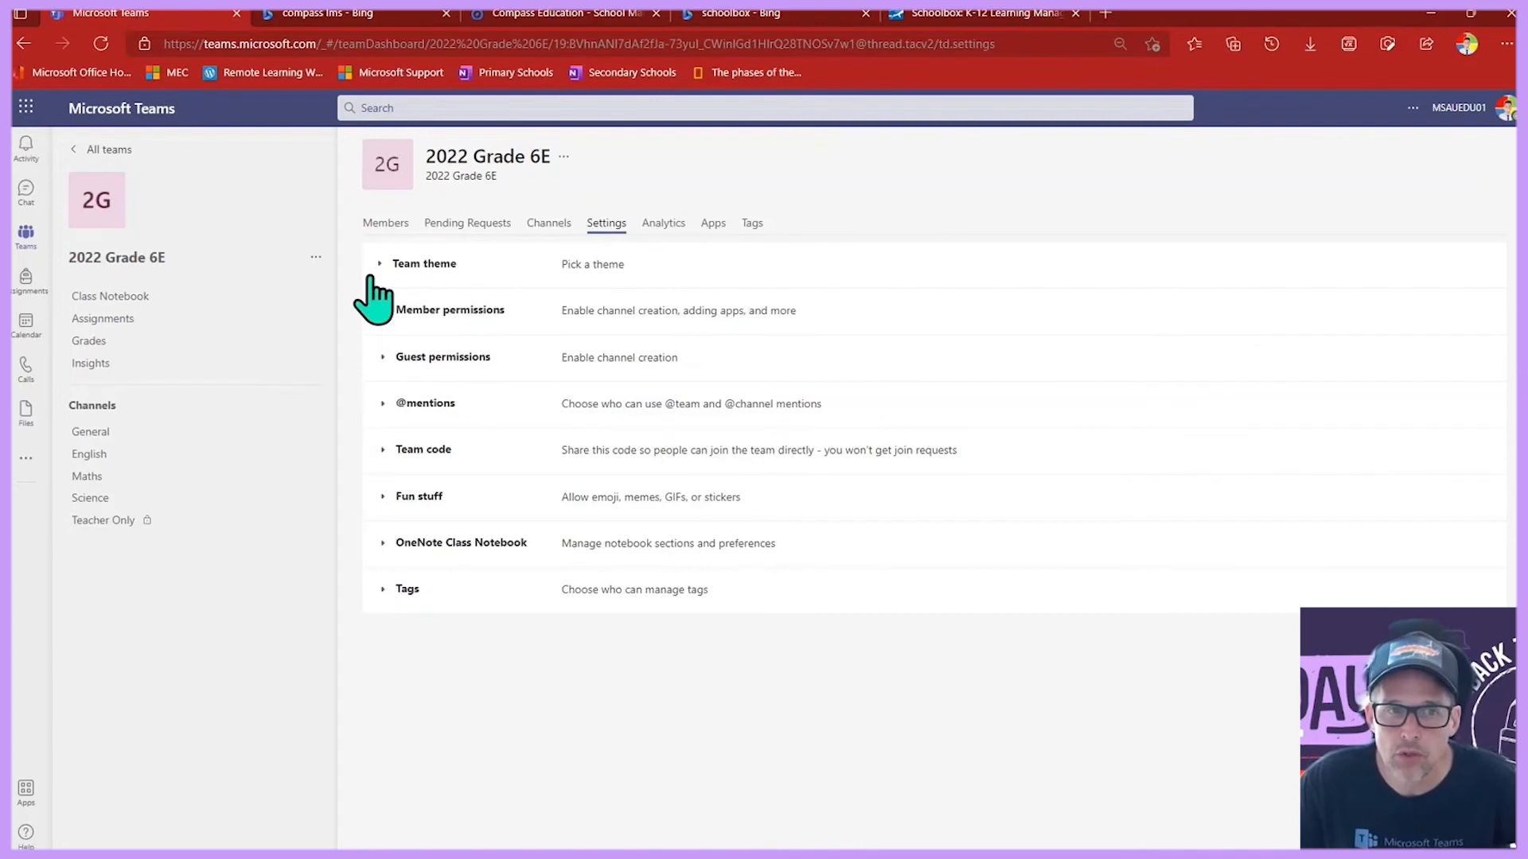
left_click(380, 265)
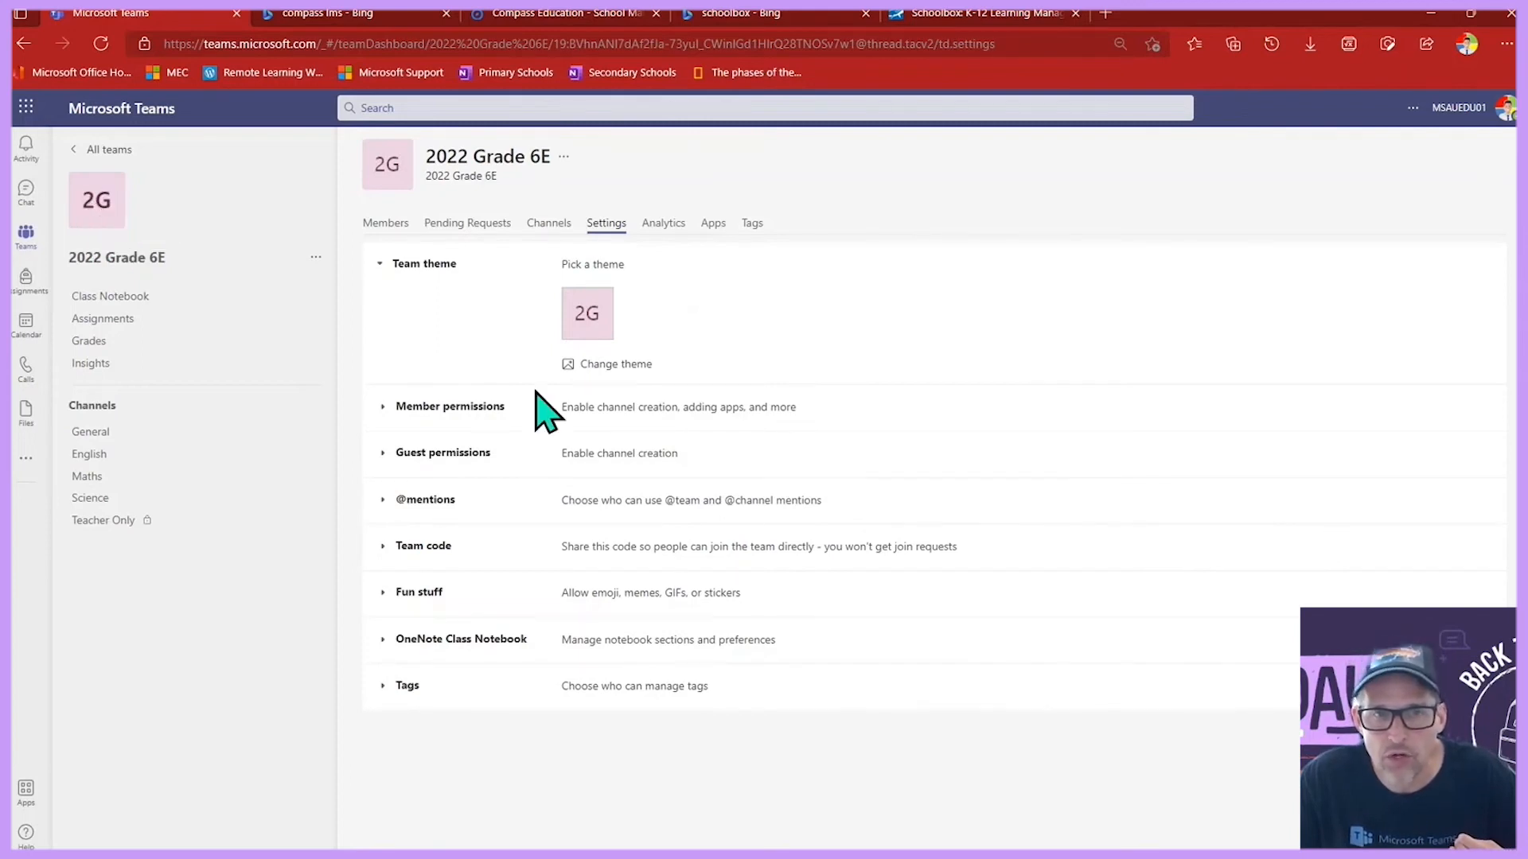
Turn off the member permissions that let members delete and edit their messages.
left_click(383, 408)
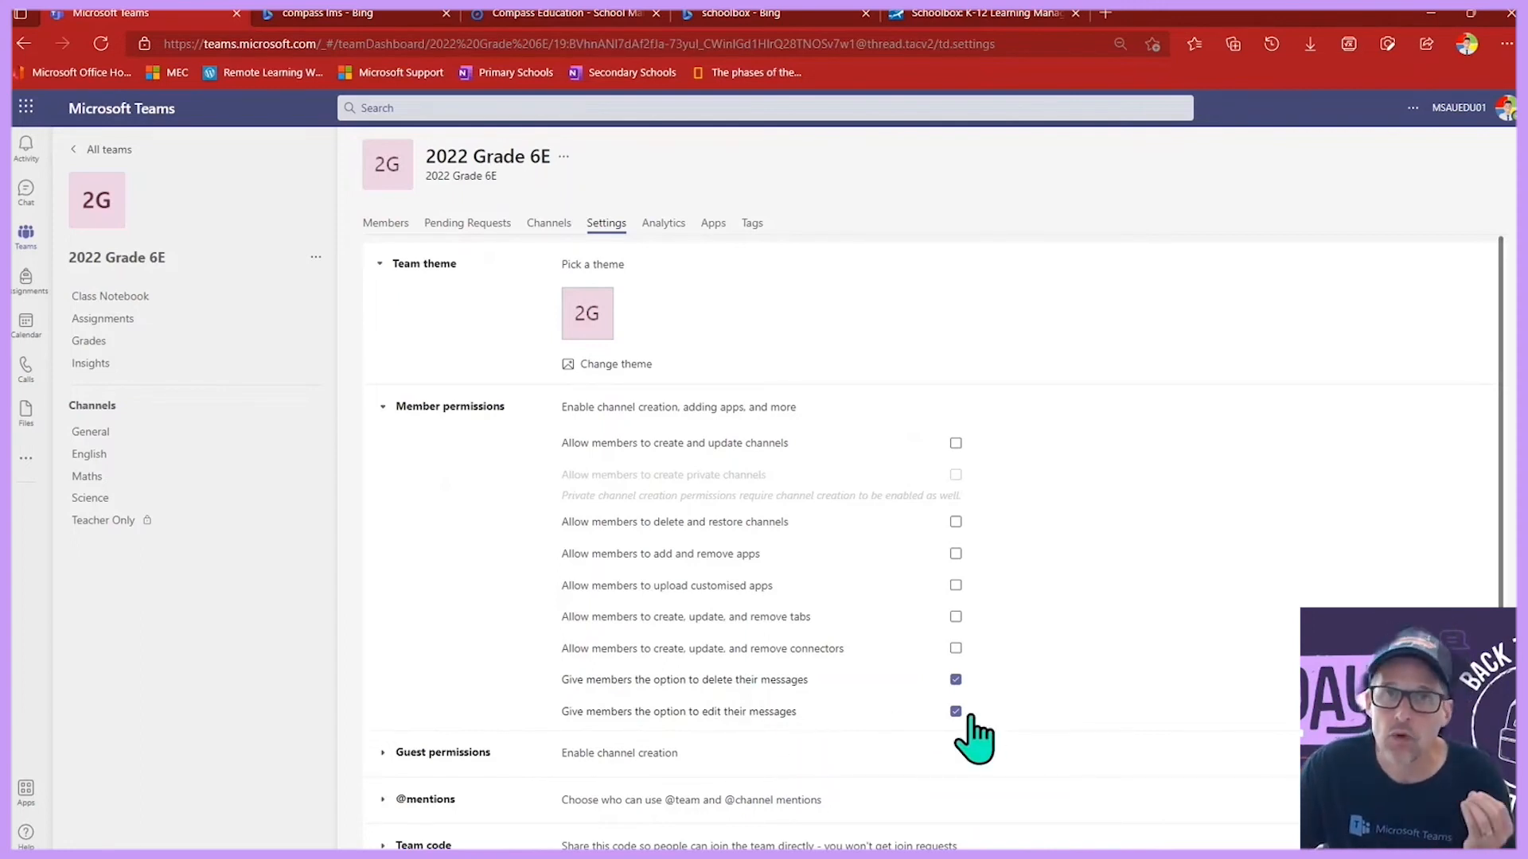
left_click(955, 680)
left_click(955, 711)
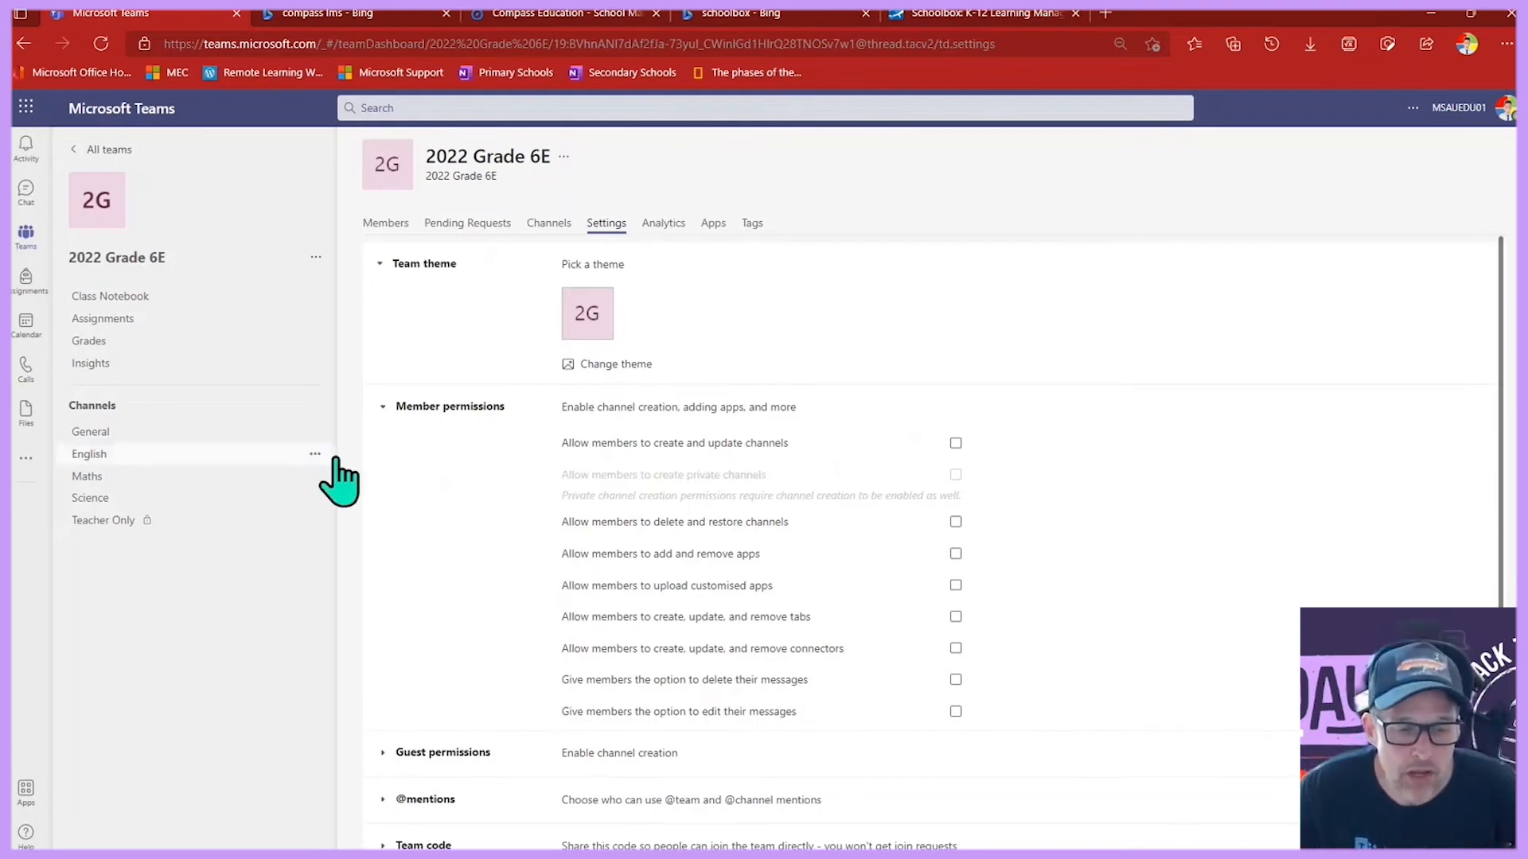
scroll(437, 519, "down", 3)
left_click(383, 649)
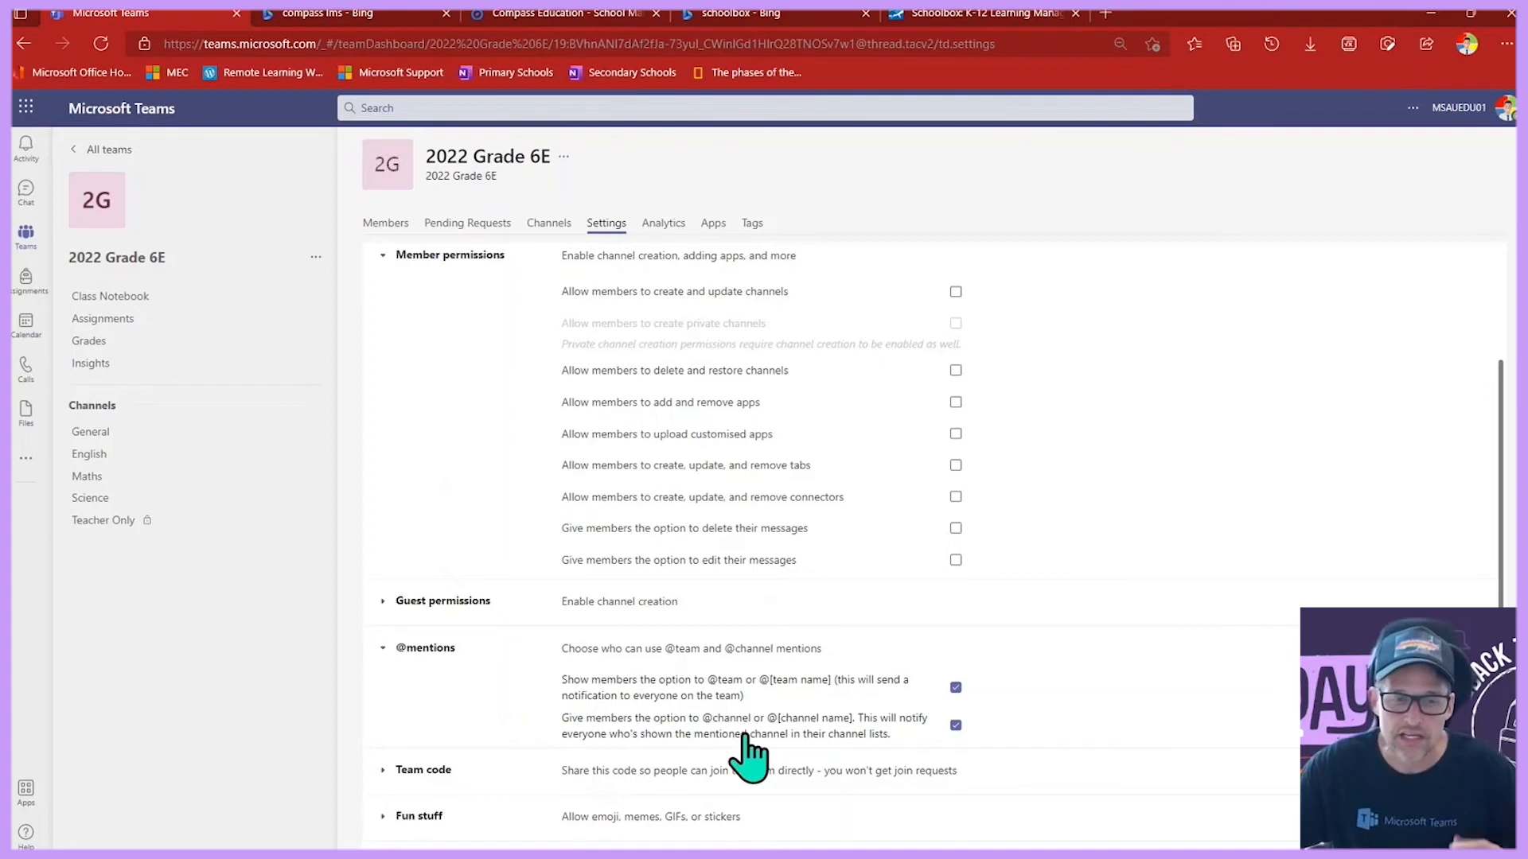
left_click(383, 818)
scroll(525, 712, "down", 3)
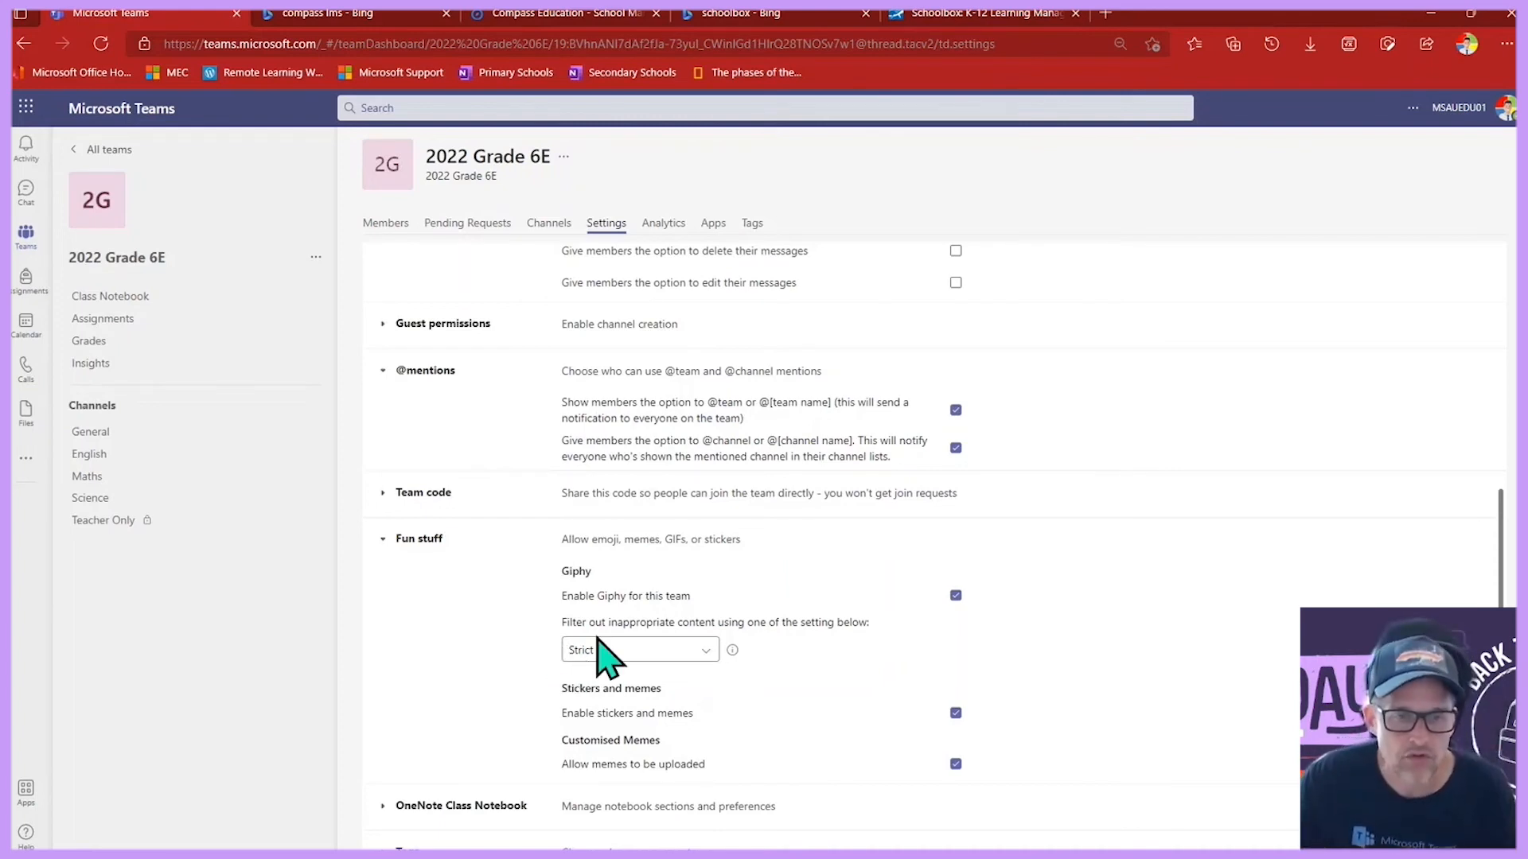
scroll(467, 611, "down", 1)
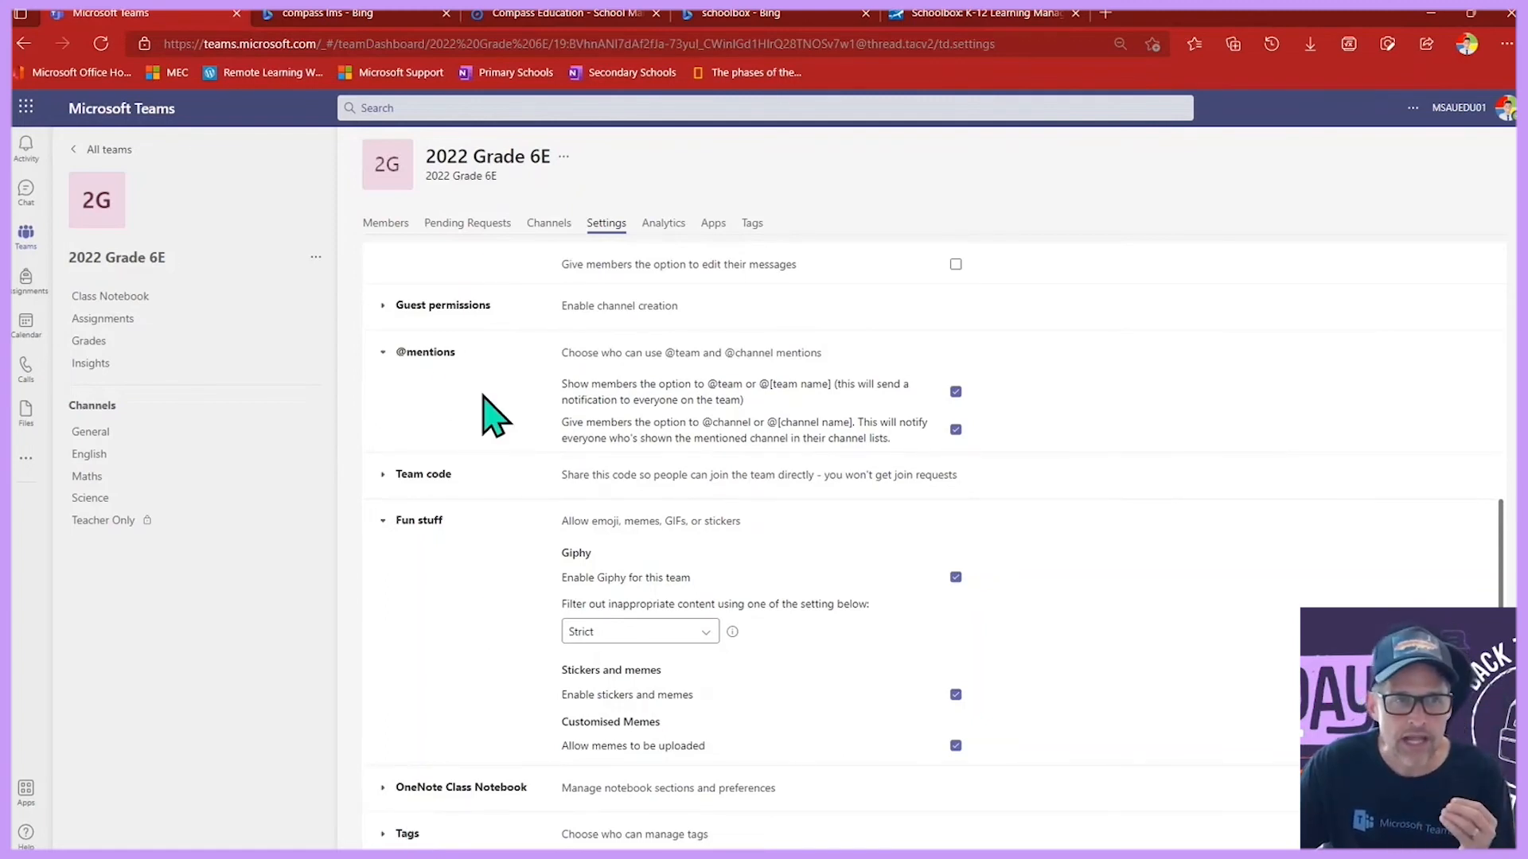
left_click(316, 257)
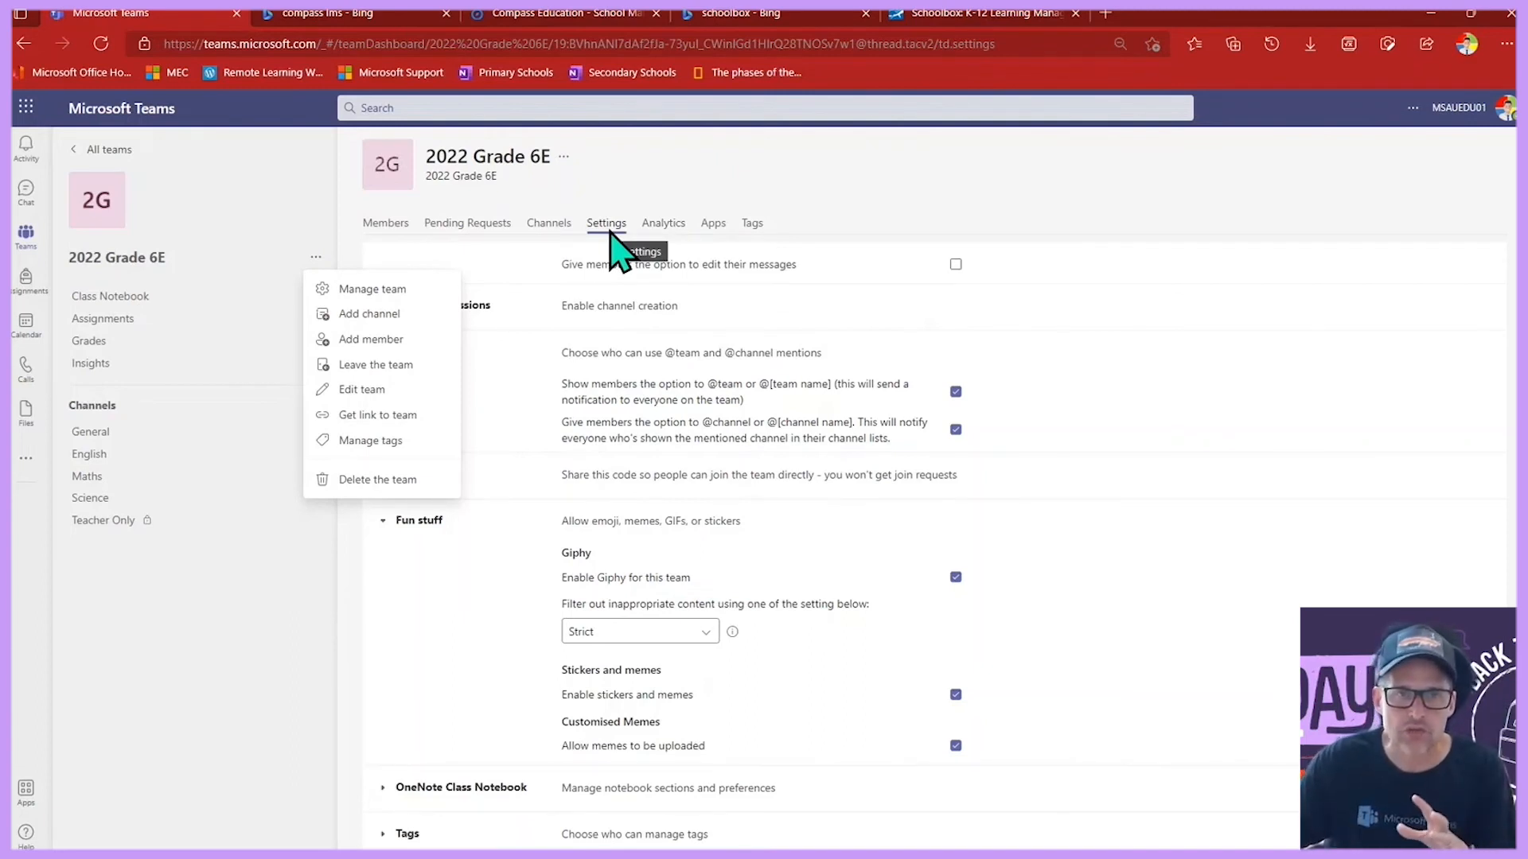
left_click(616, 199)
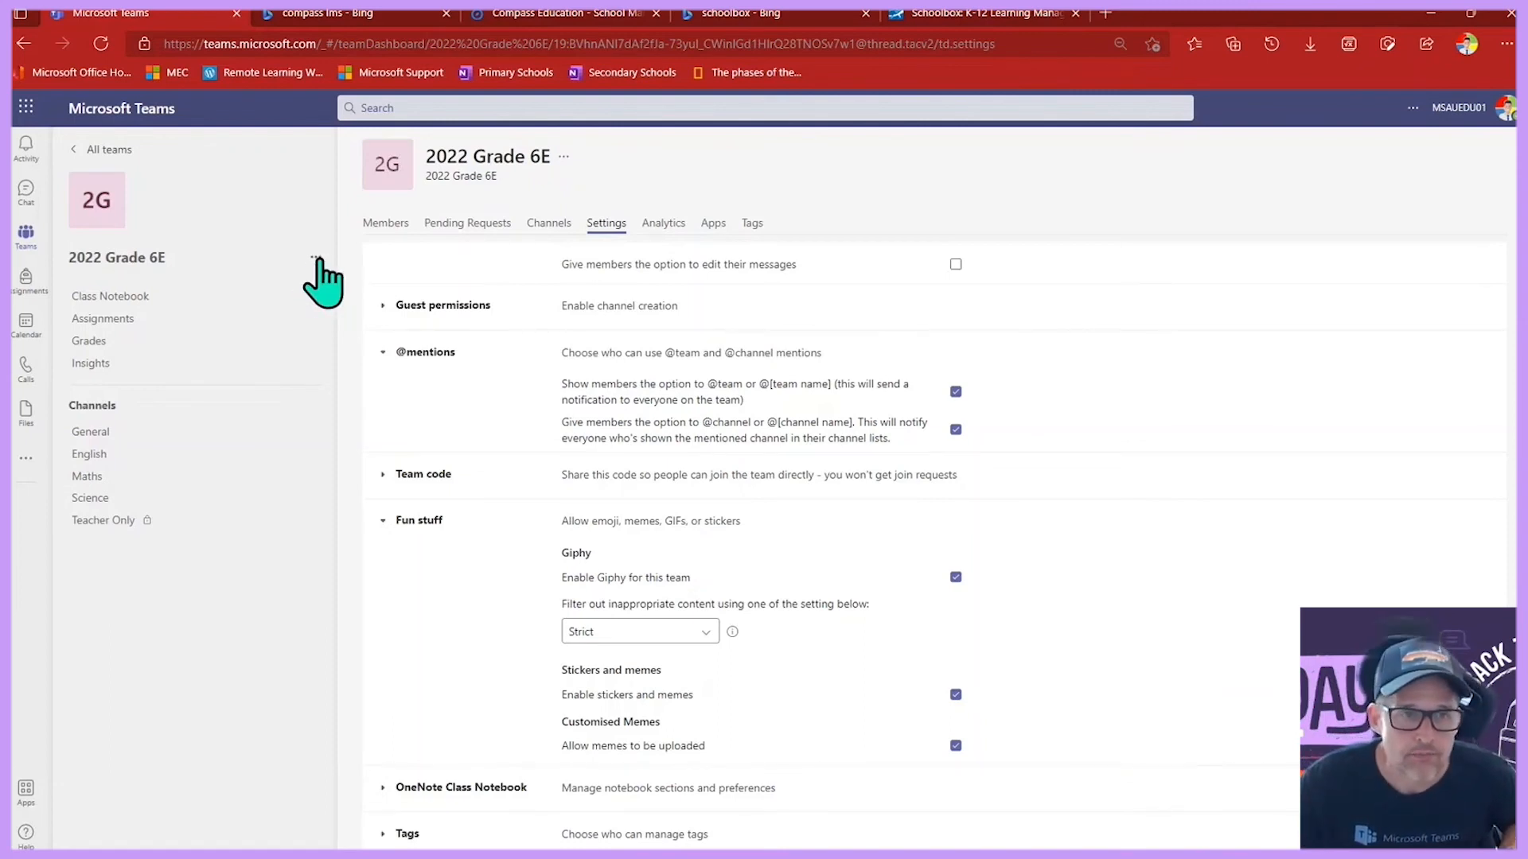
Search for students by name as new members of the 2022 Grade 6E team, and close the member dialog without adding anyone.
left_click(317, 259)
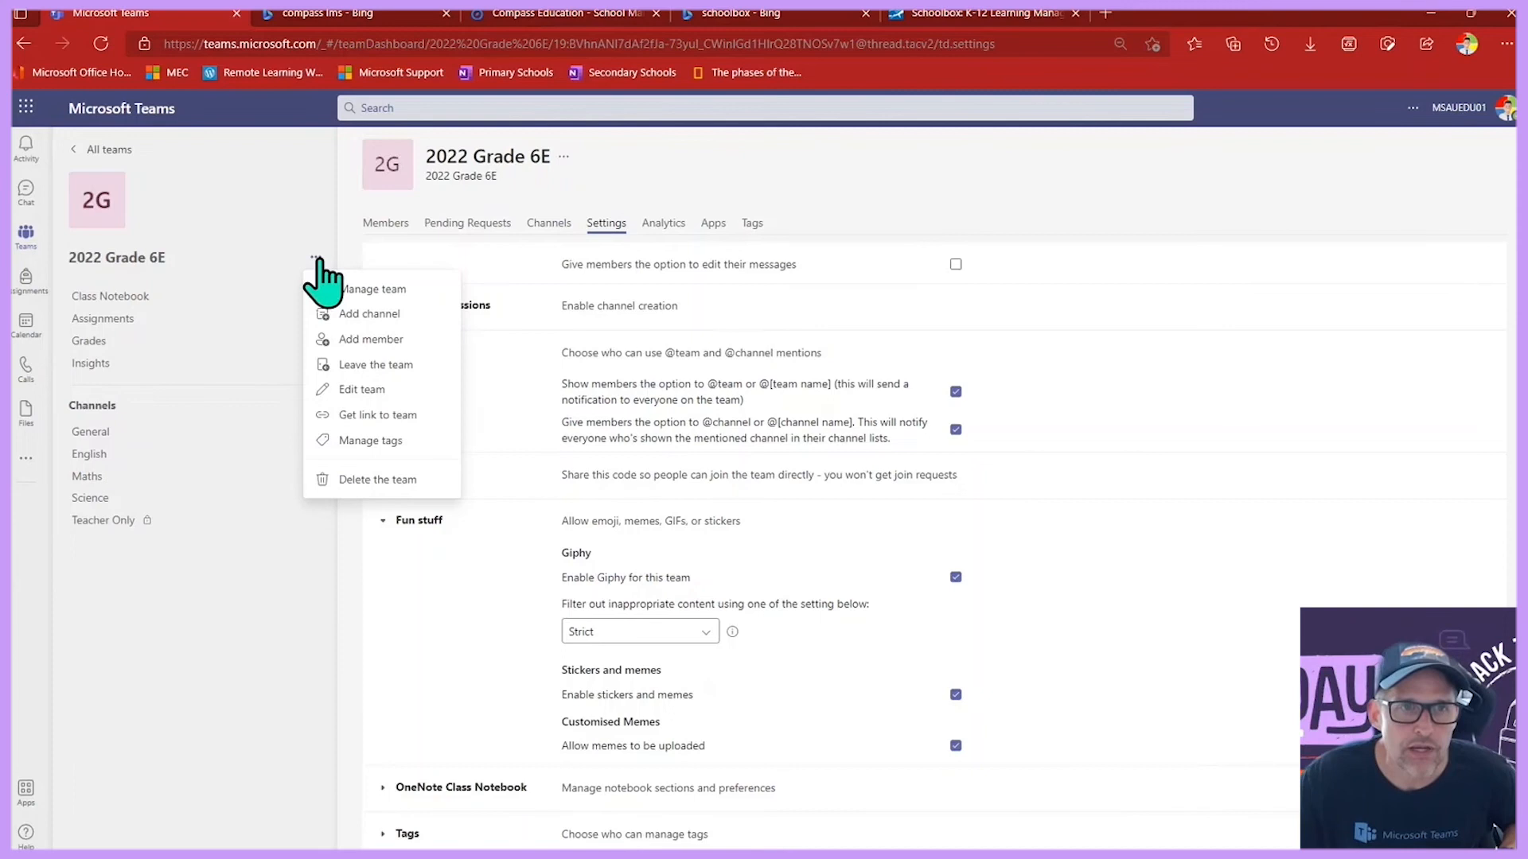
left_click(359, 339)
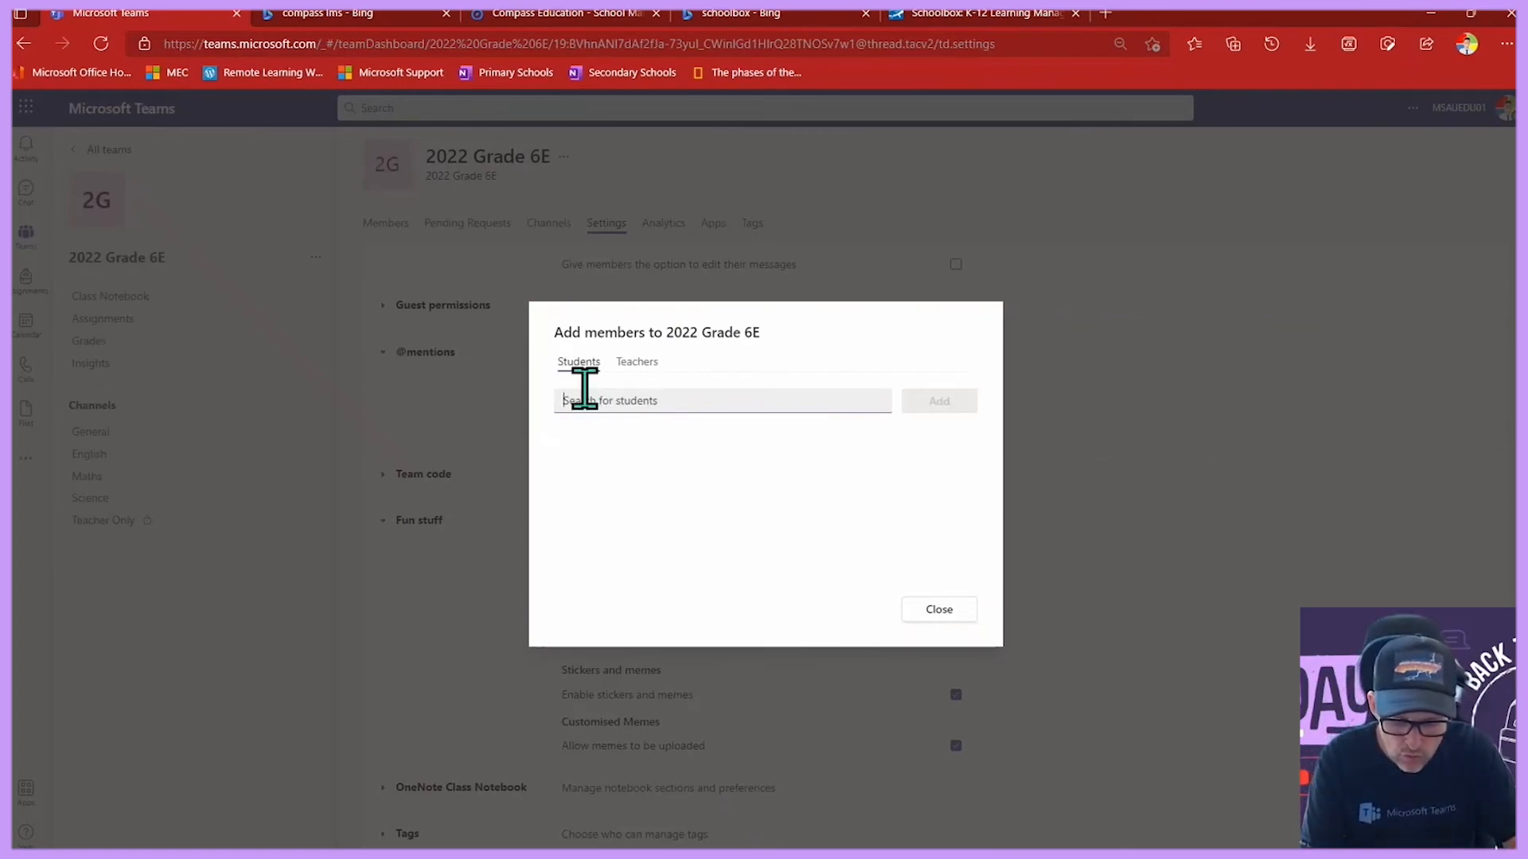
type("megan")
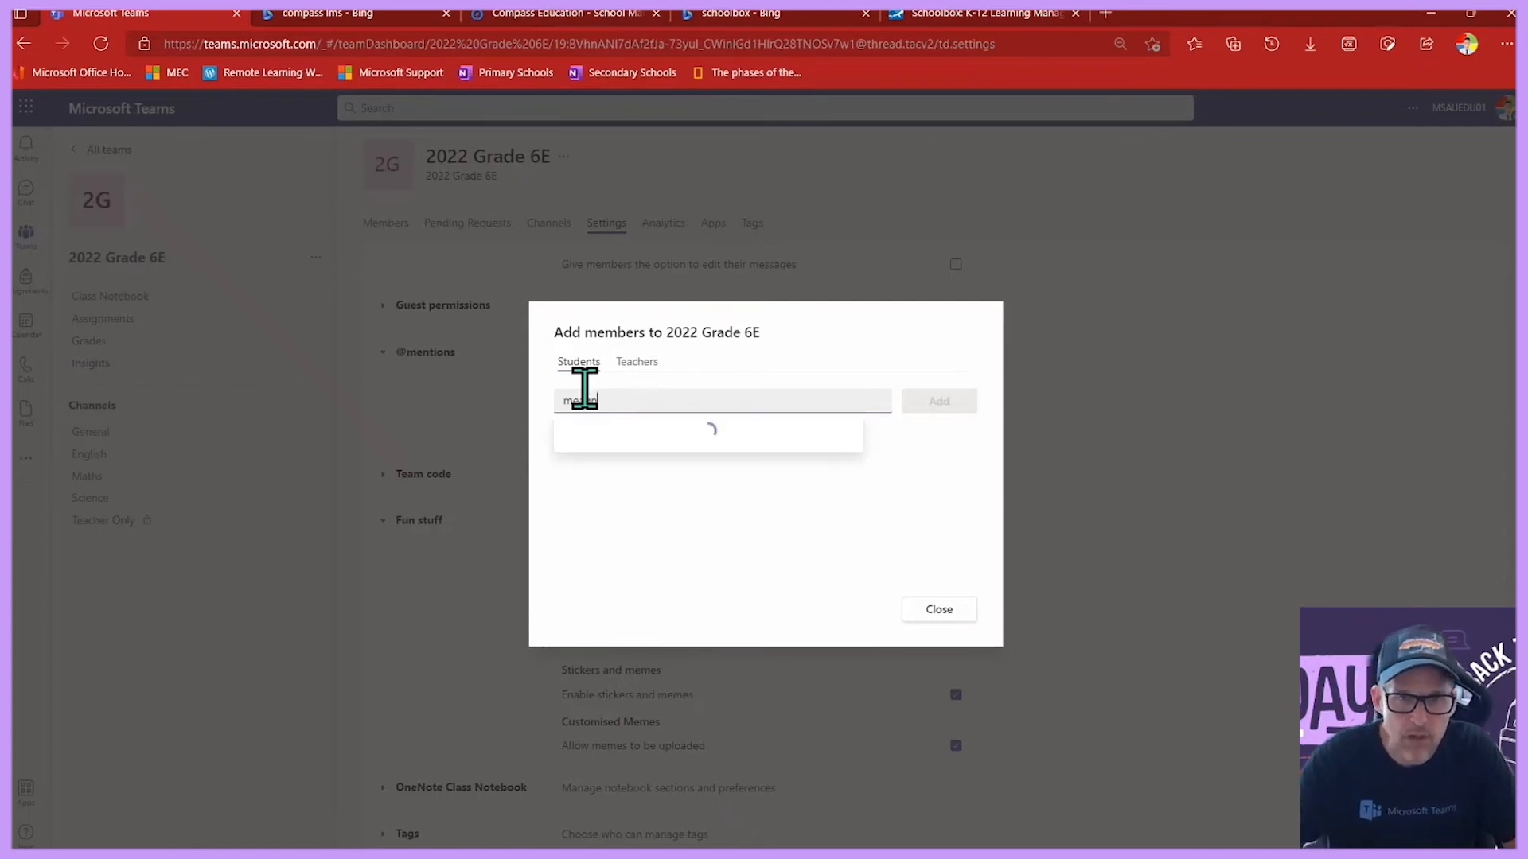
double_click(555, 410)
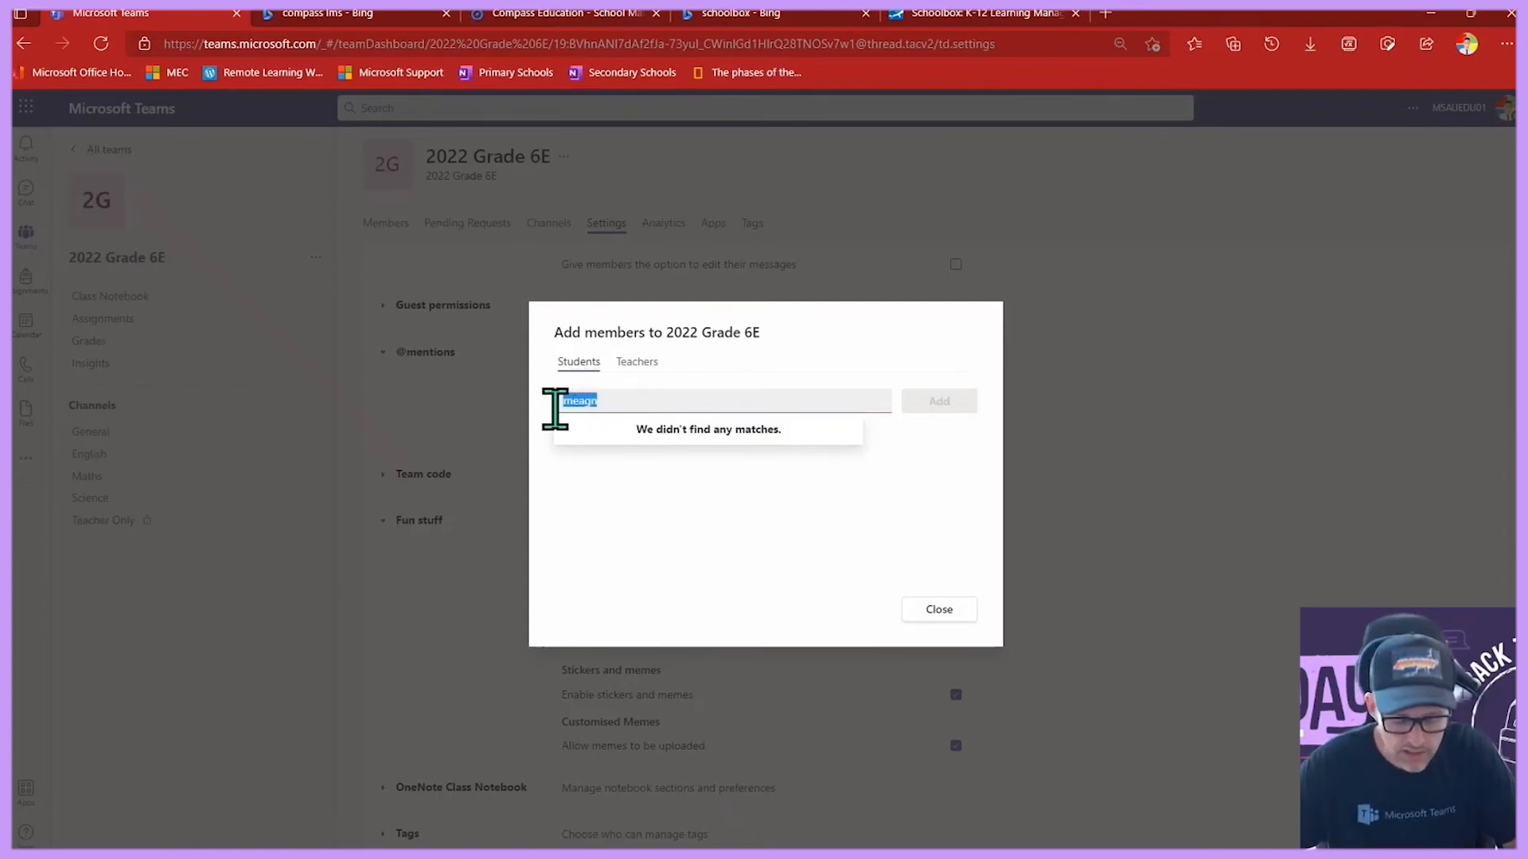
type("trav")
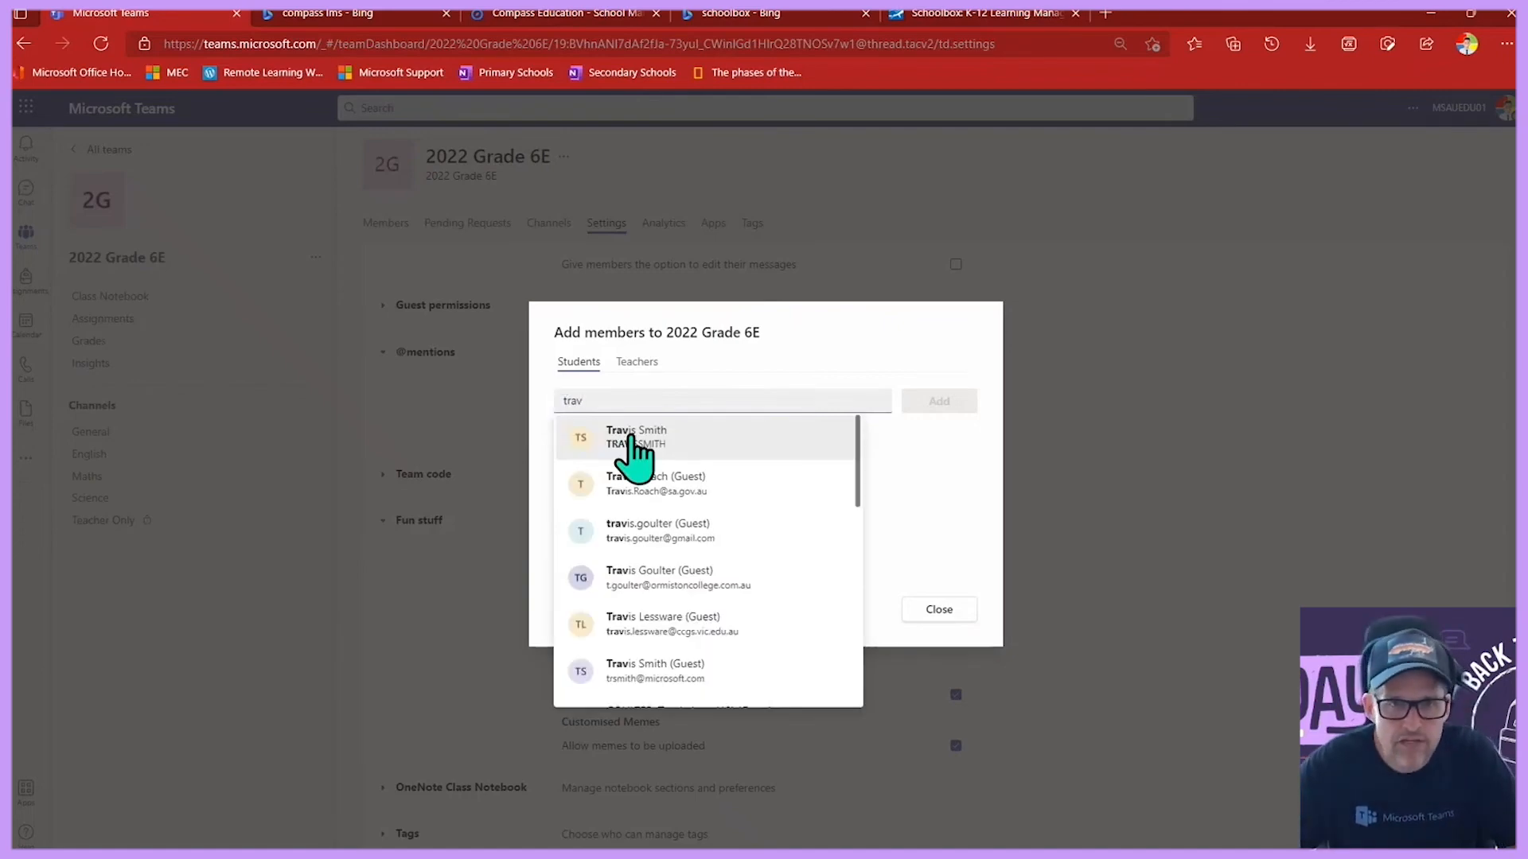
left_click_drag(616, 405, 476, 408)
key("BackSpace")
type("rich")
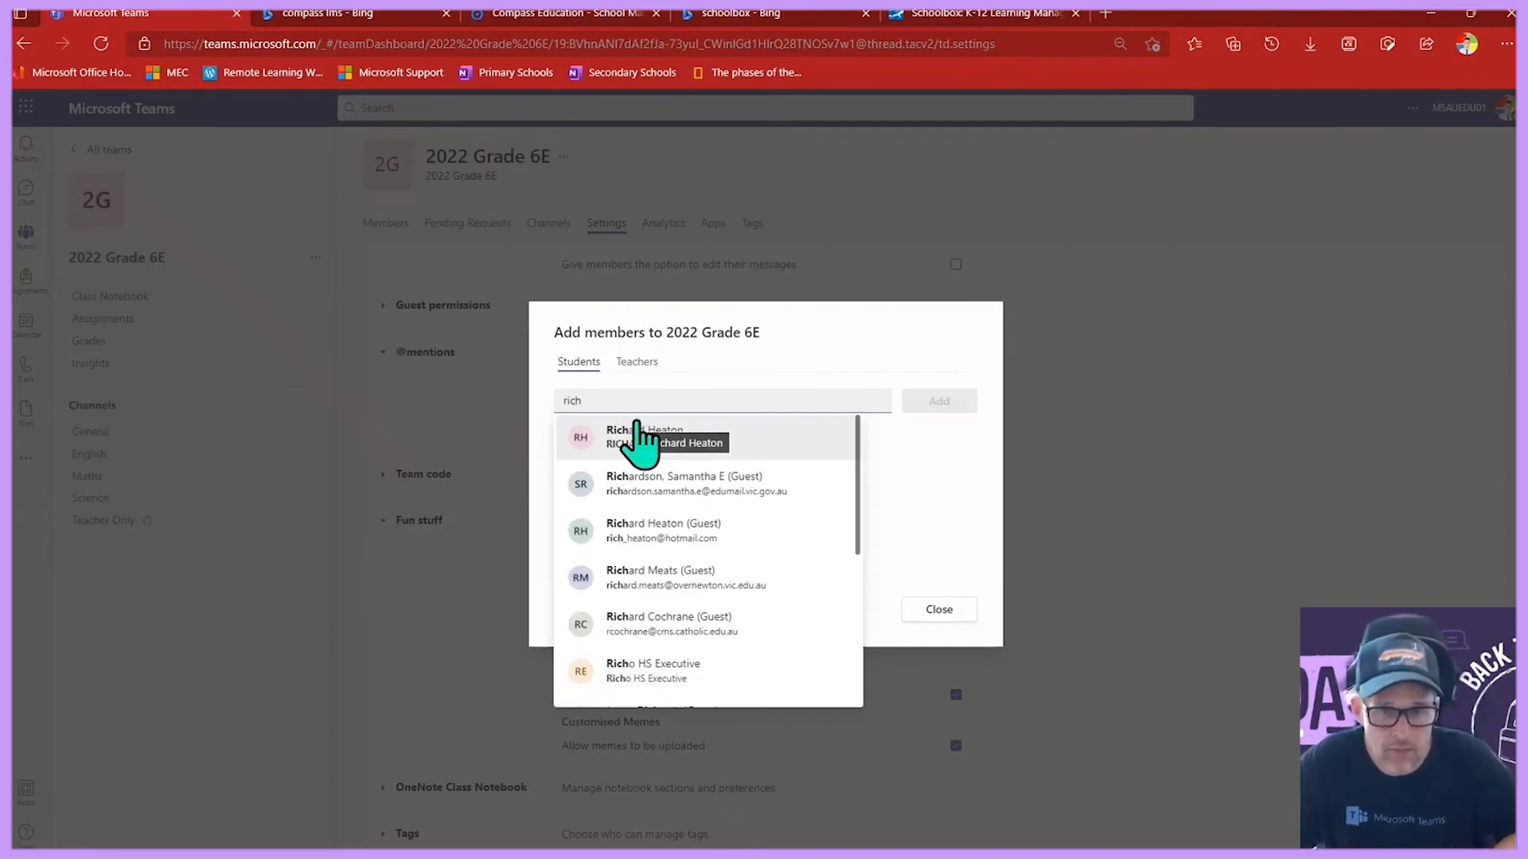
left_click(854, 364)
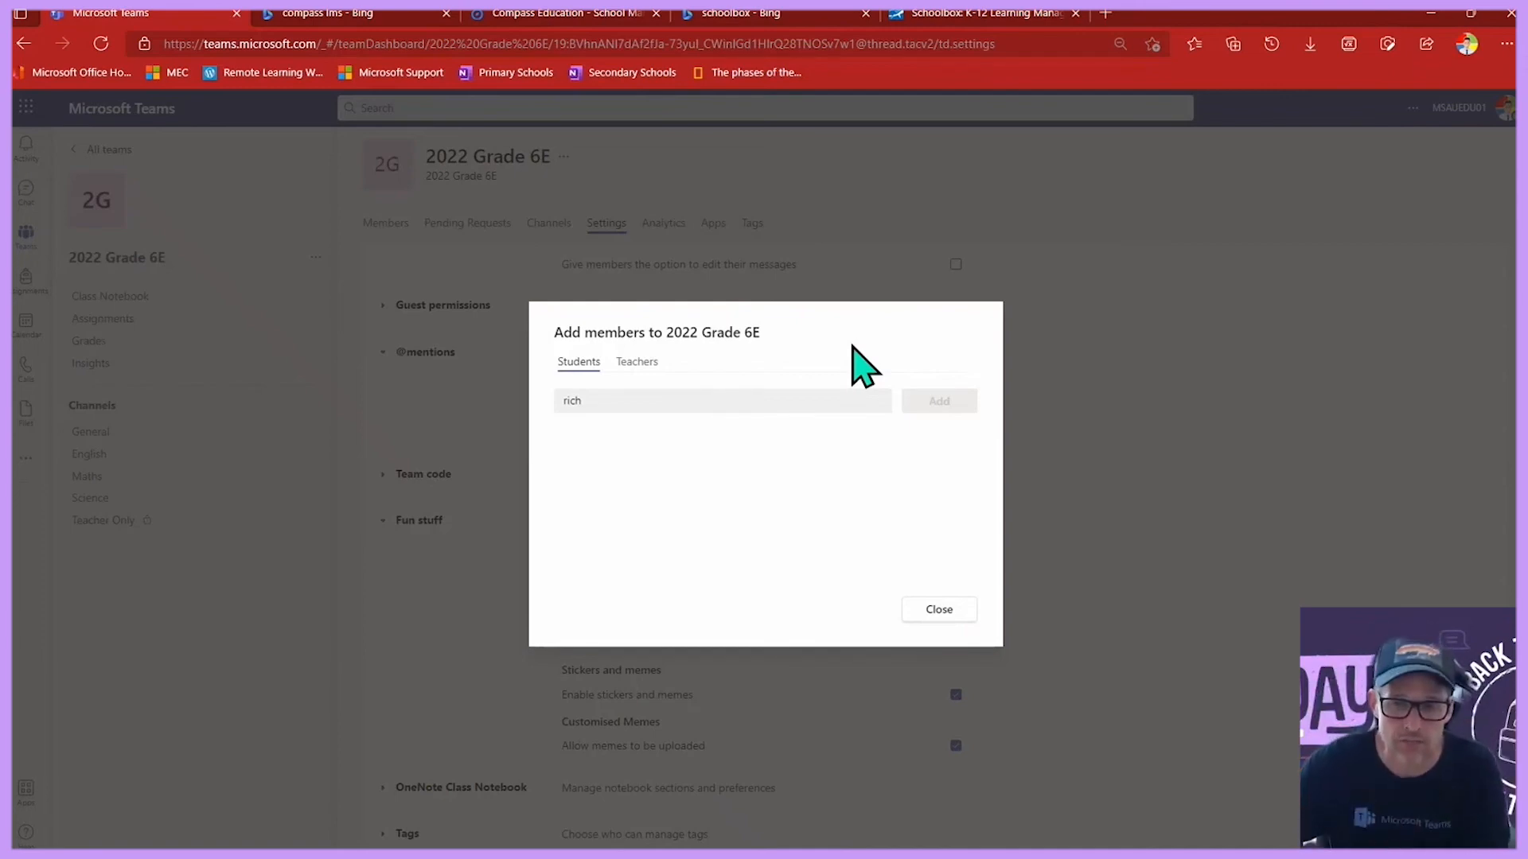
left_click(939, 609)
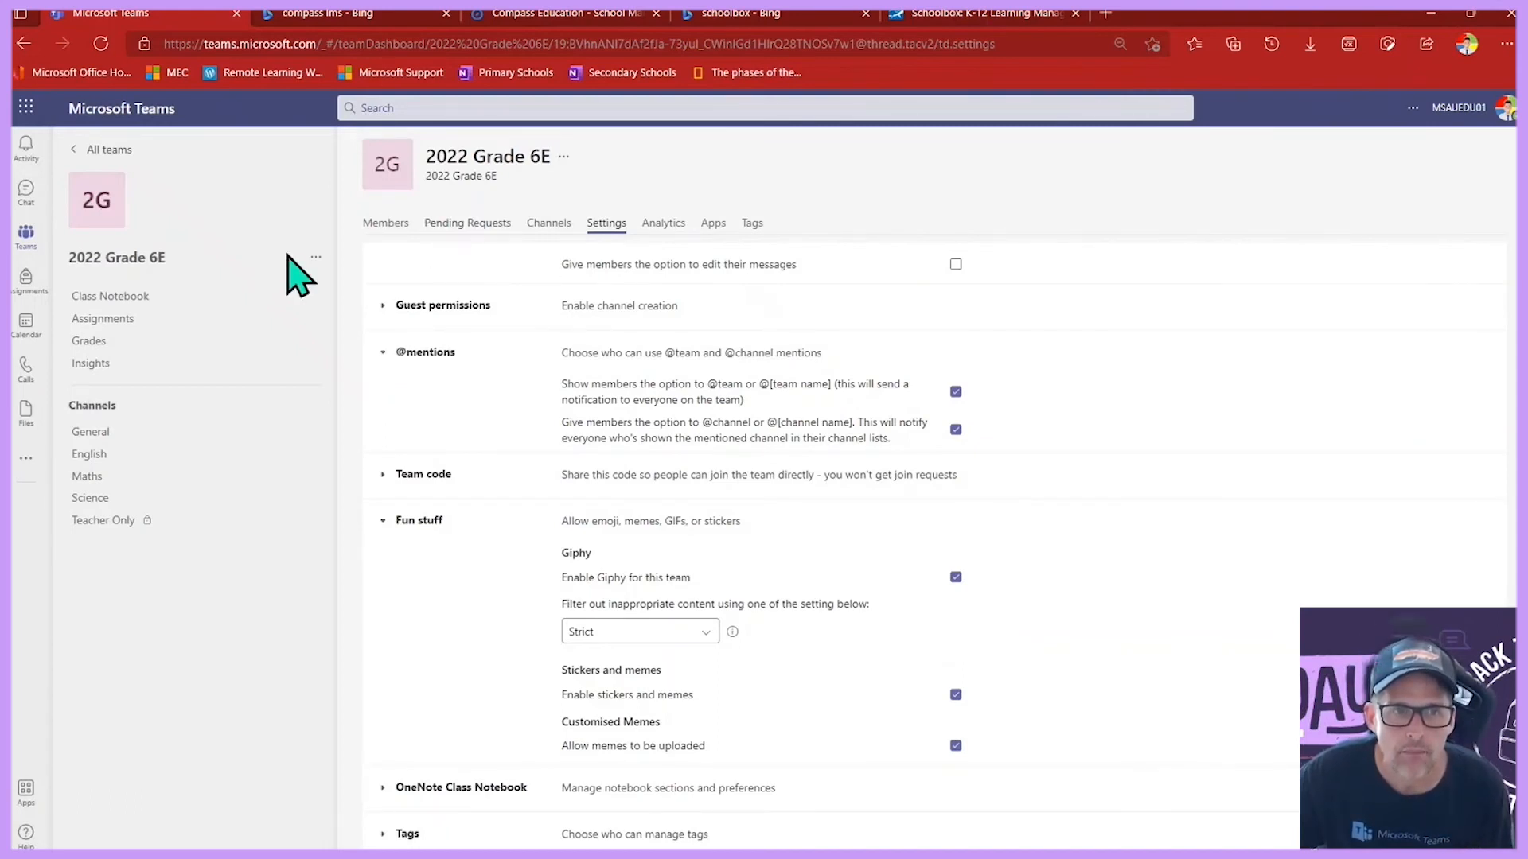
Generate a team code for joining the 2022 Grade 6E team, and reset it to a new code.
left_click(316, 256)
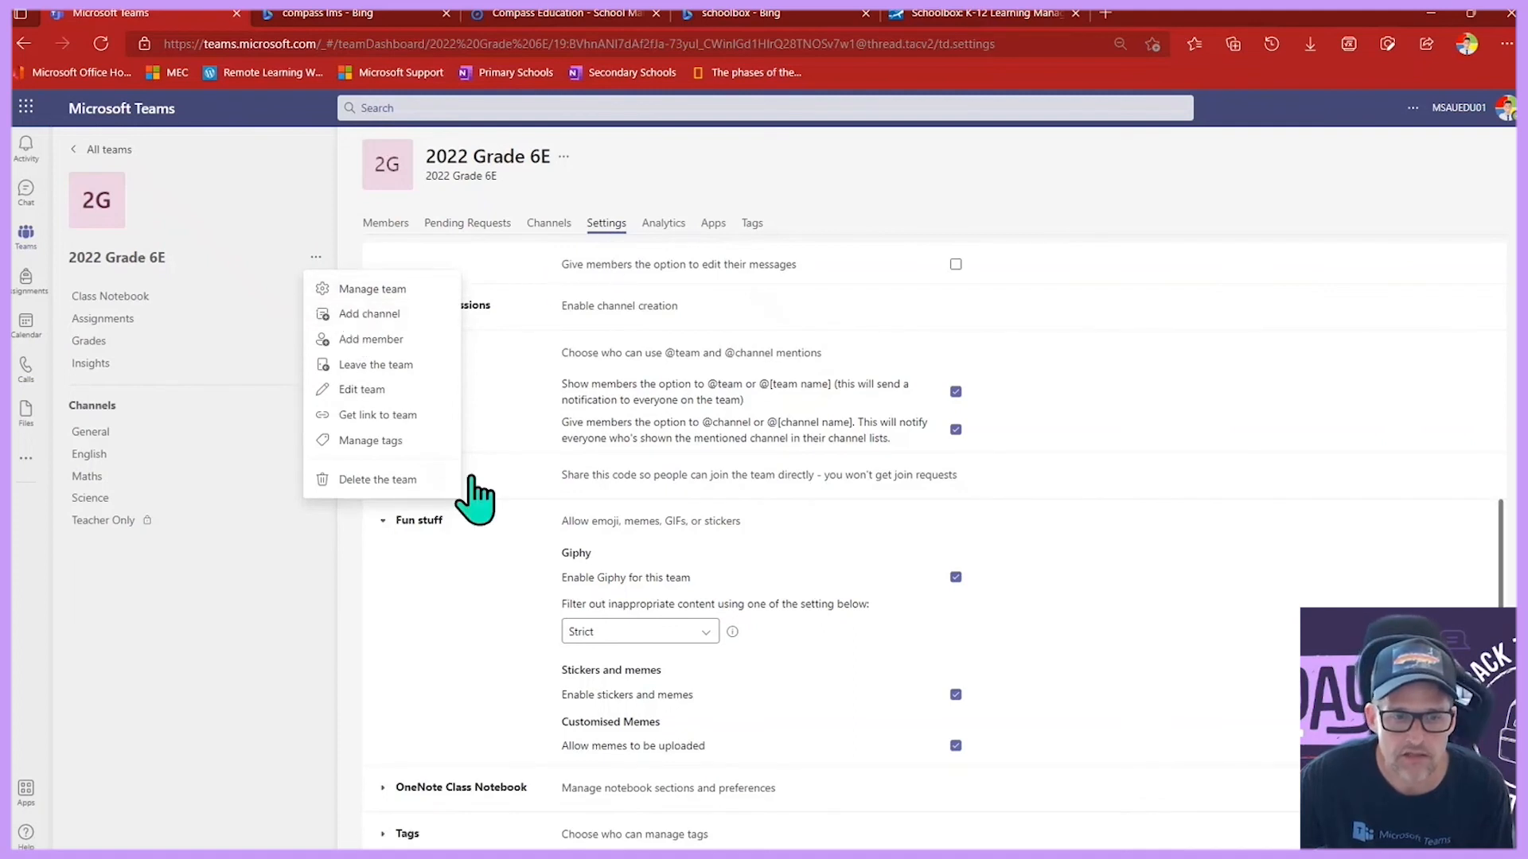
left_click(404, 607)
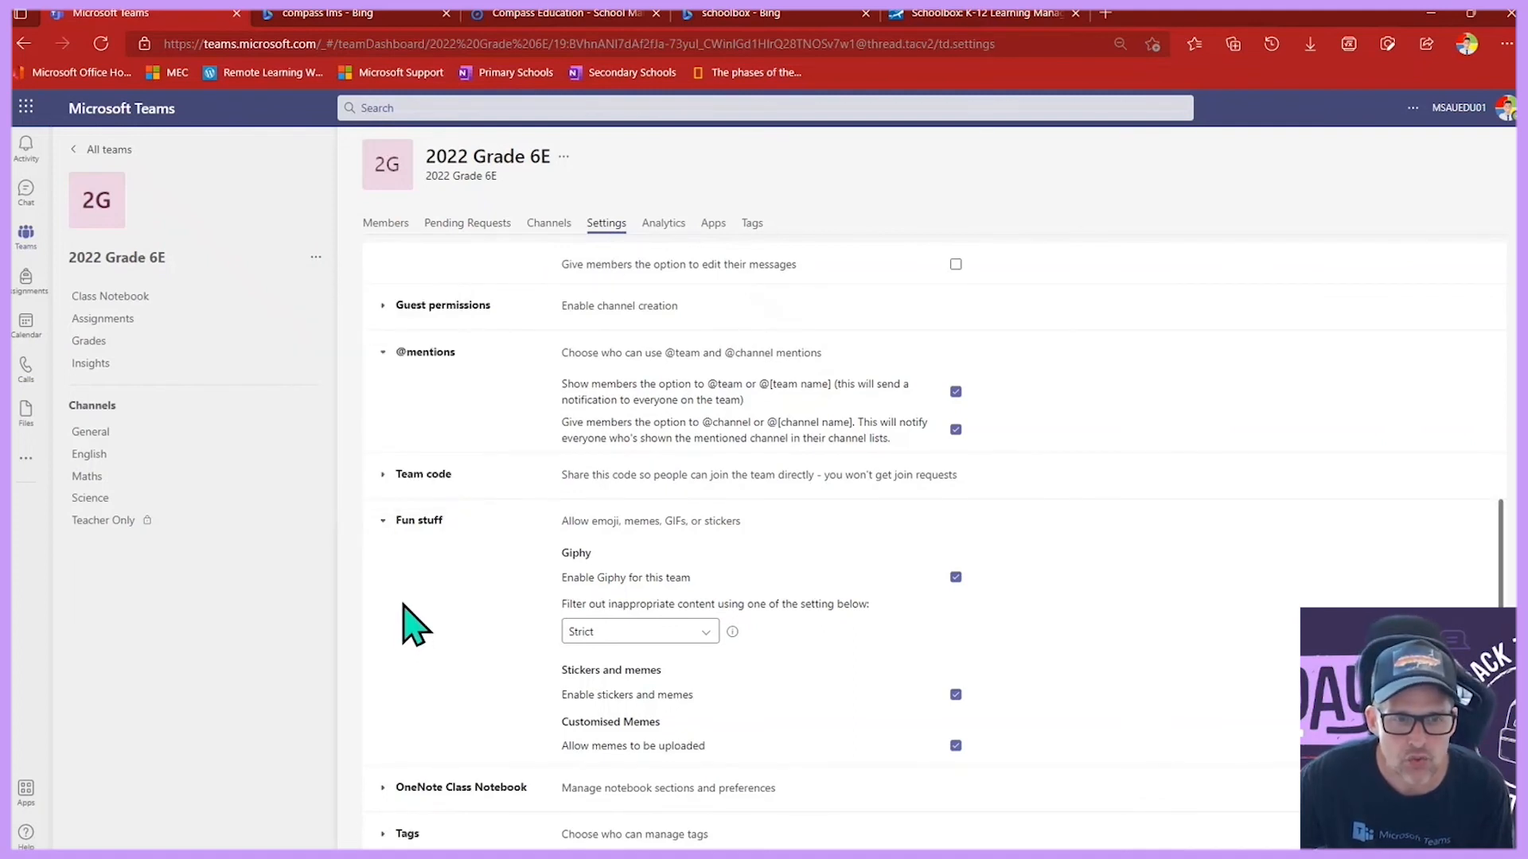
left_click(383, 474)
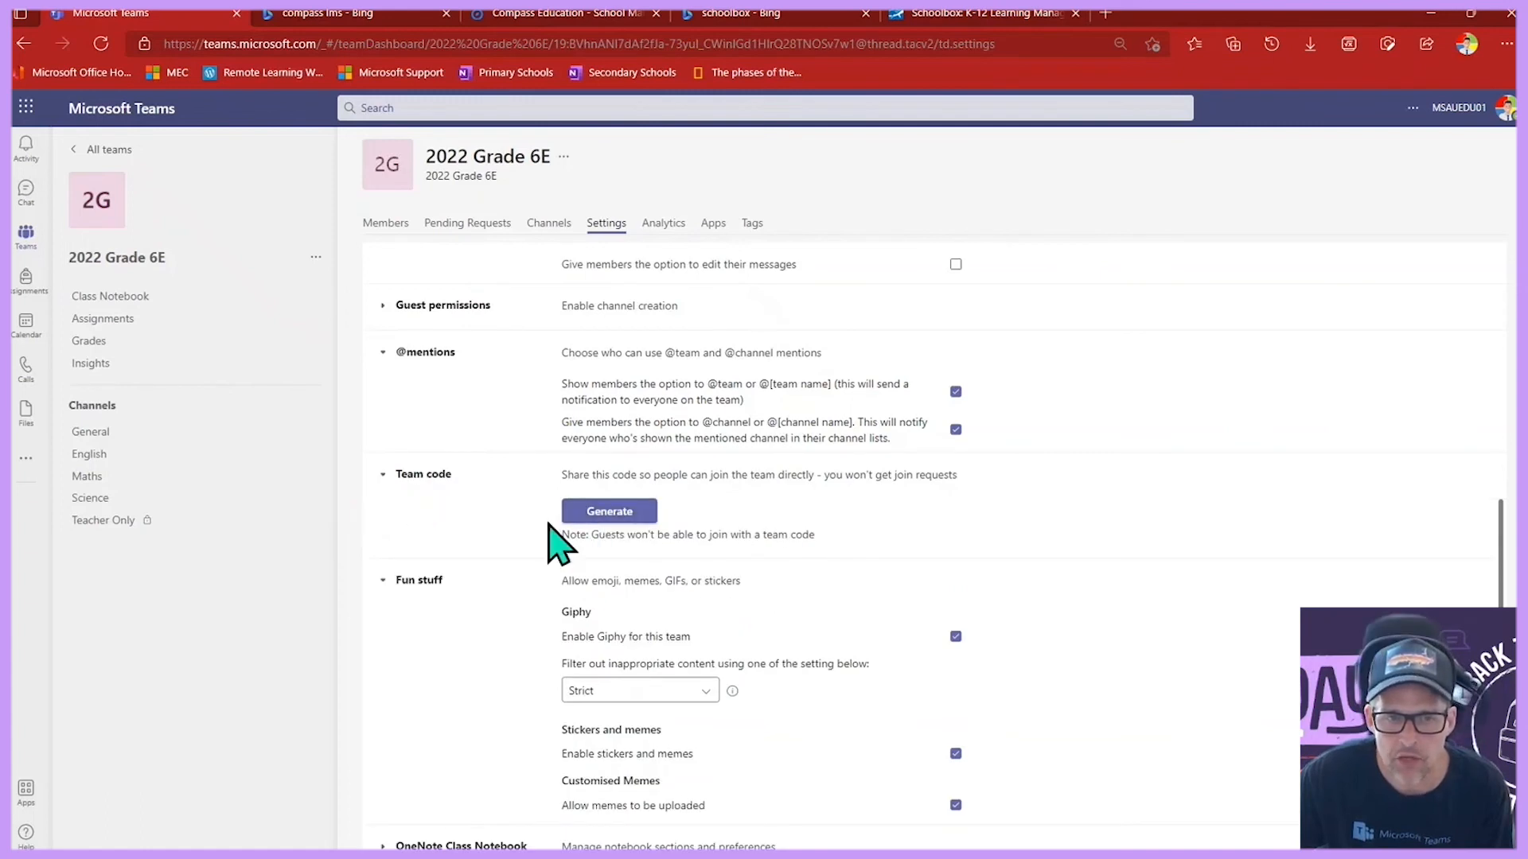
left_click(619, 515)
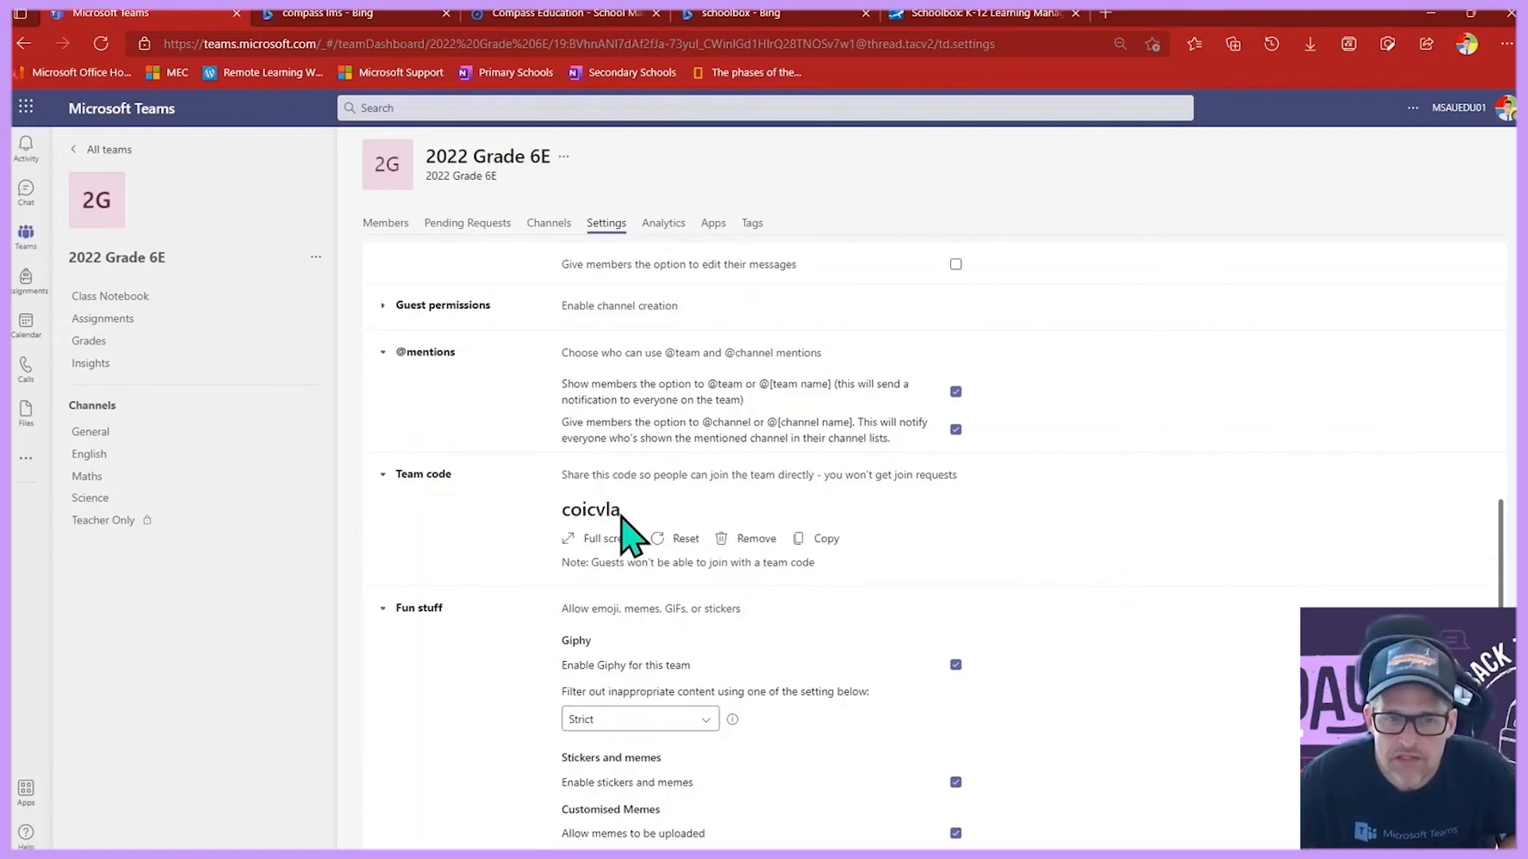
left_click(686, 541)
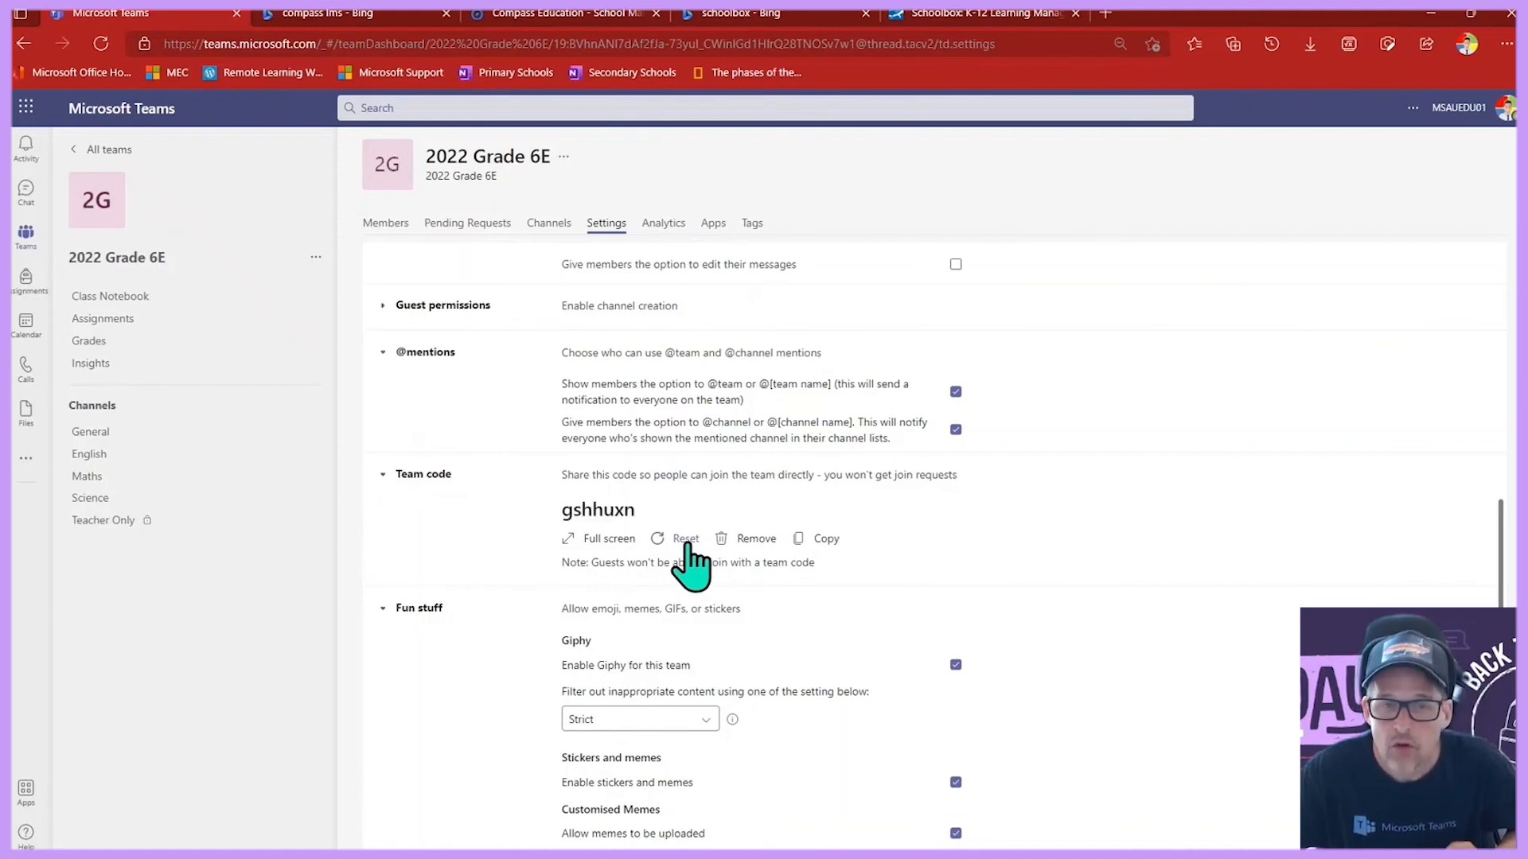
Highlight the team code, display it full screen, and return to the team settings.
left_click_drag(641, 513, 566, 505)
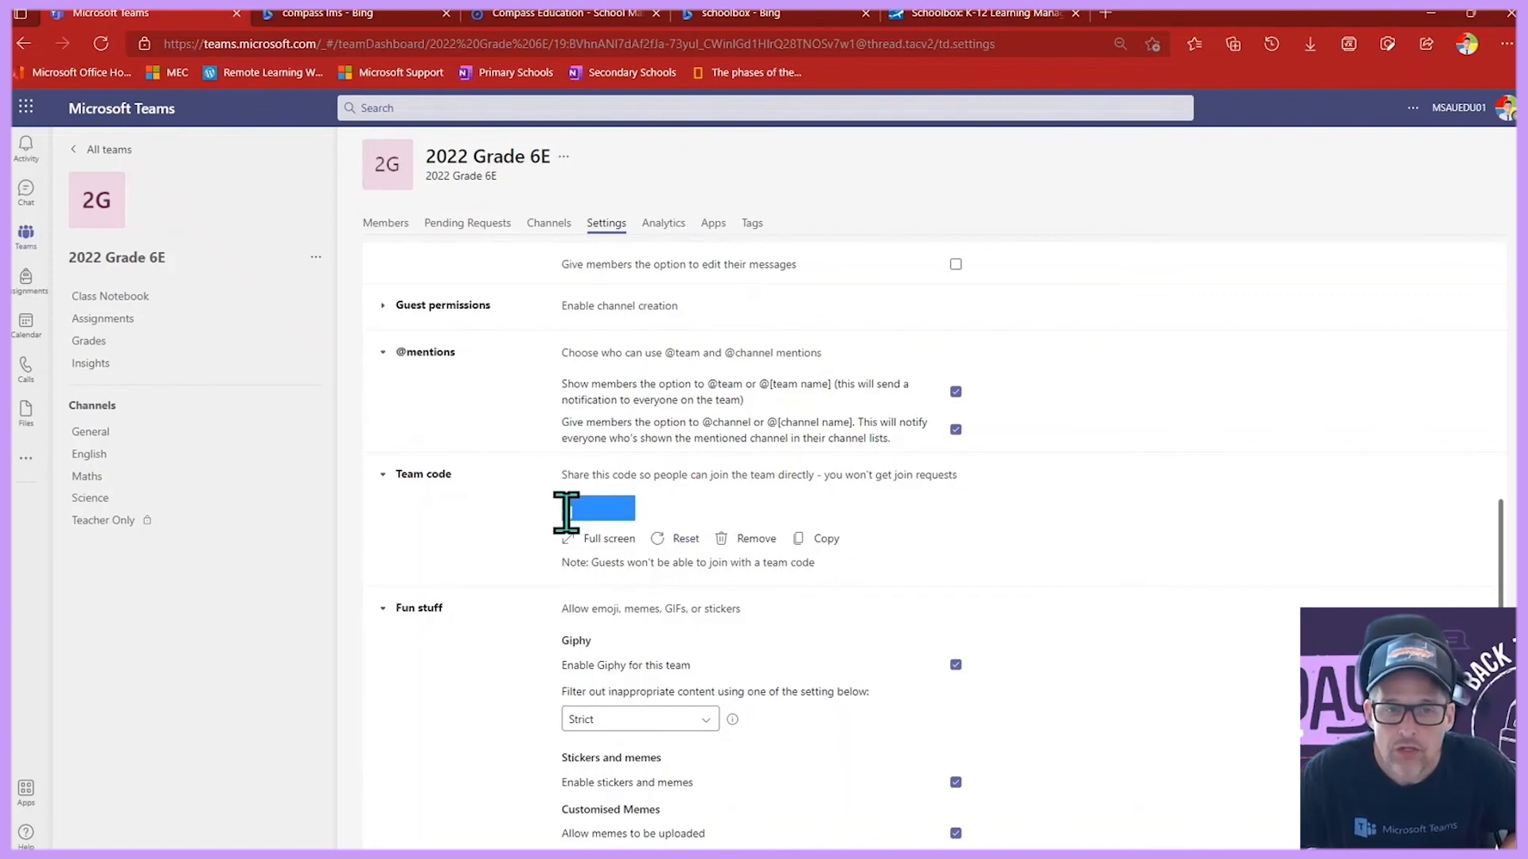
left_click(695, 506)
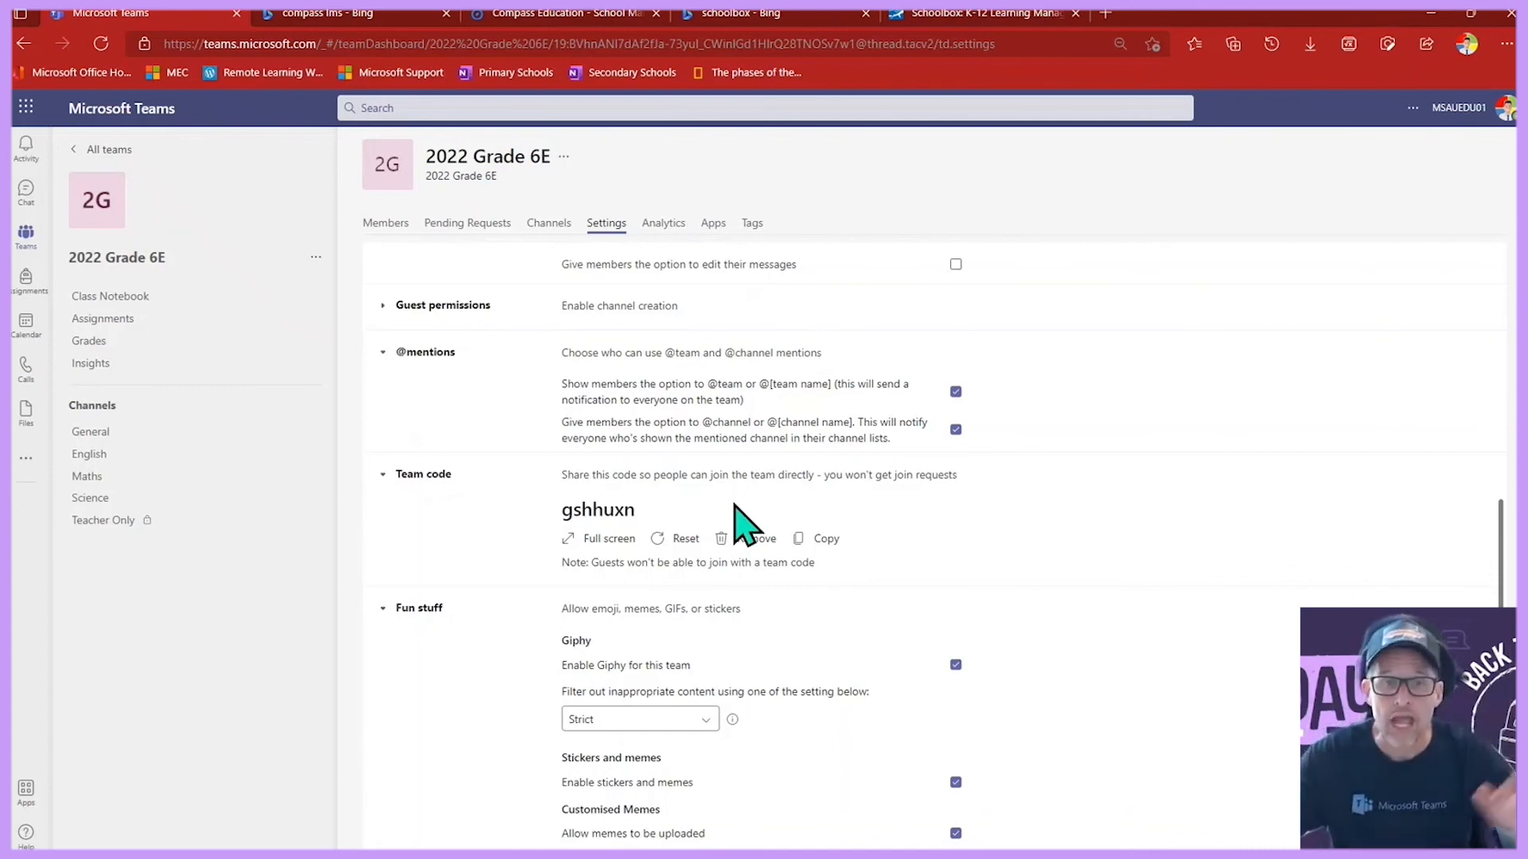
left_click(602, 538)
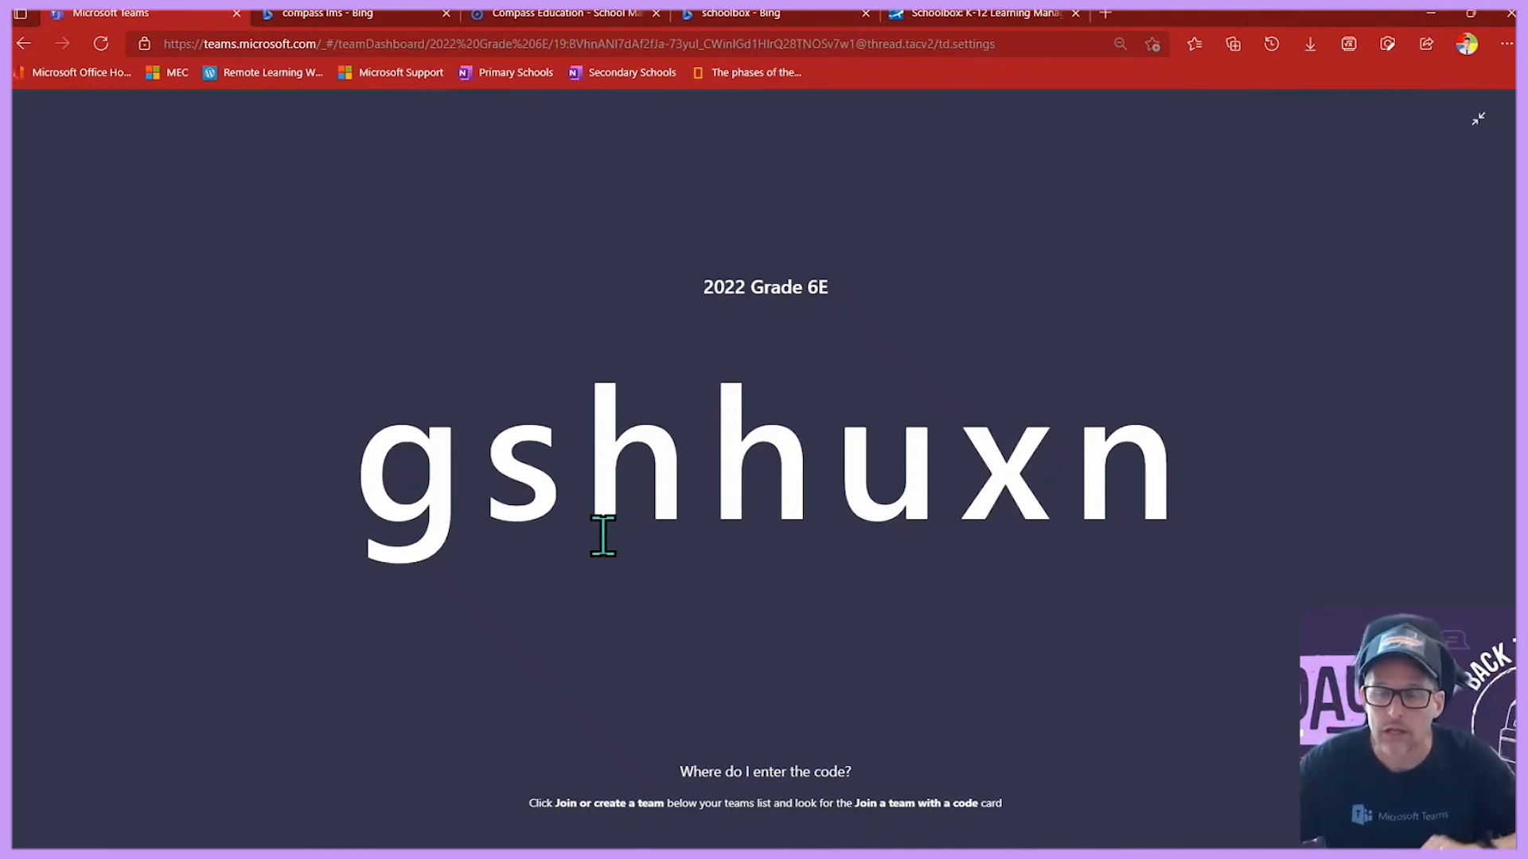
left_click(1477, 126)
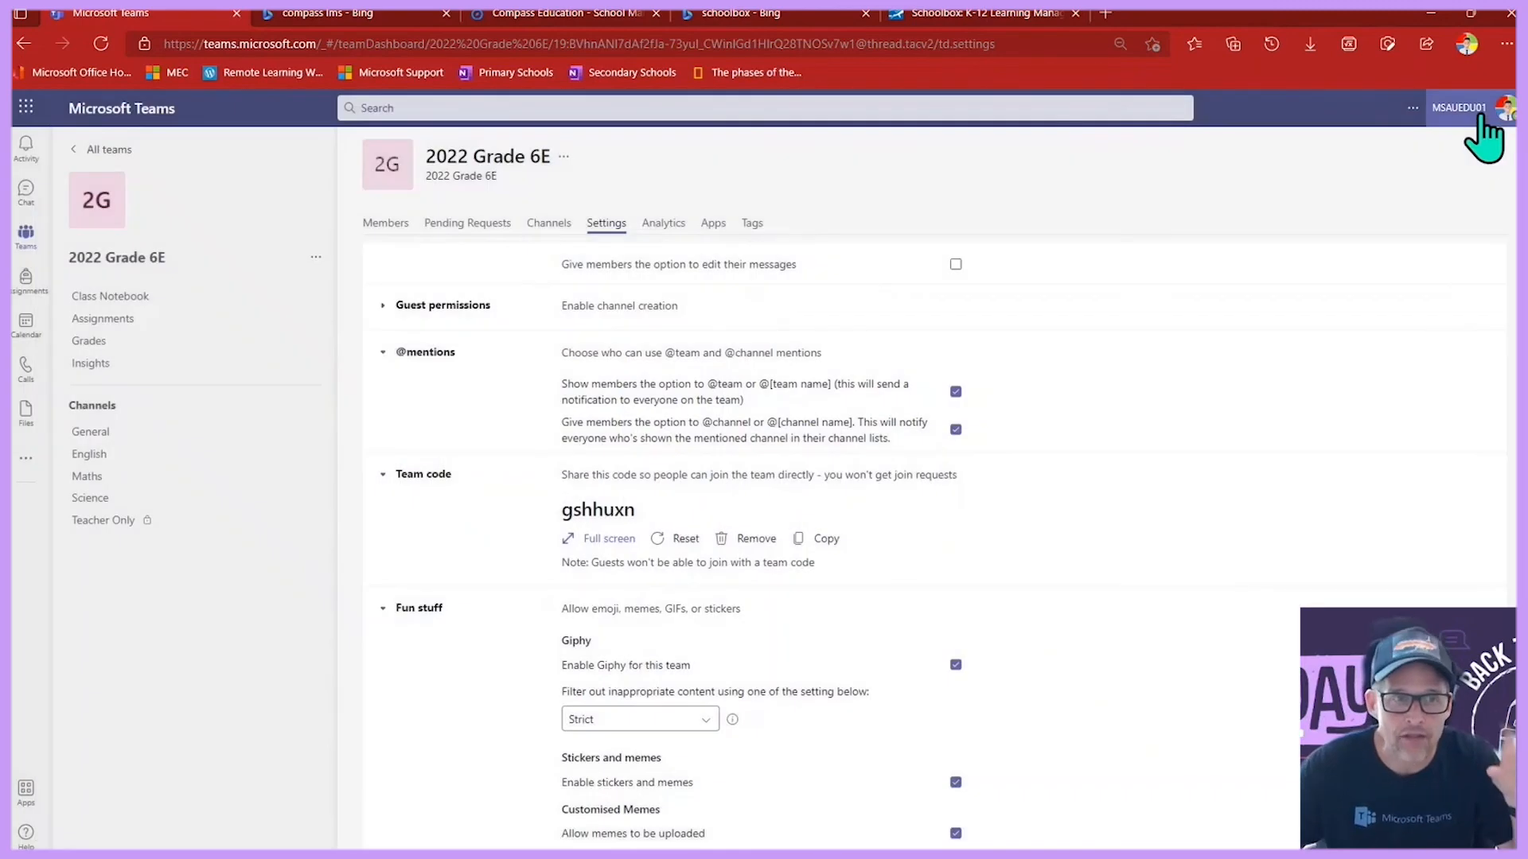
Look at the option for joining a team with a code, and return to the list of teams.
left_click(105, 151)
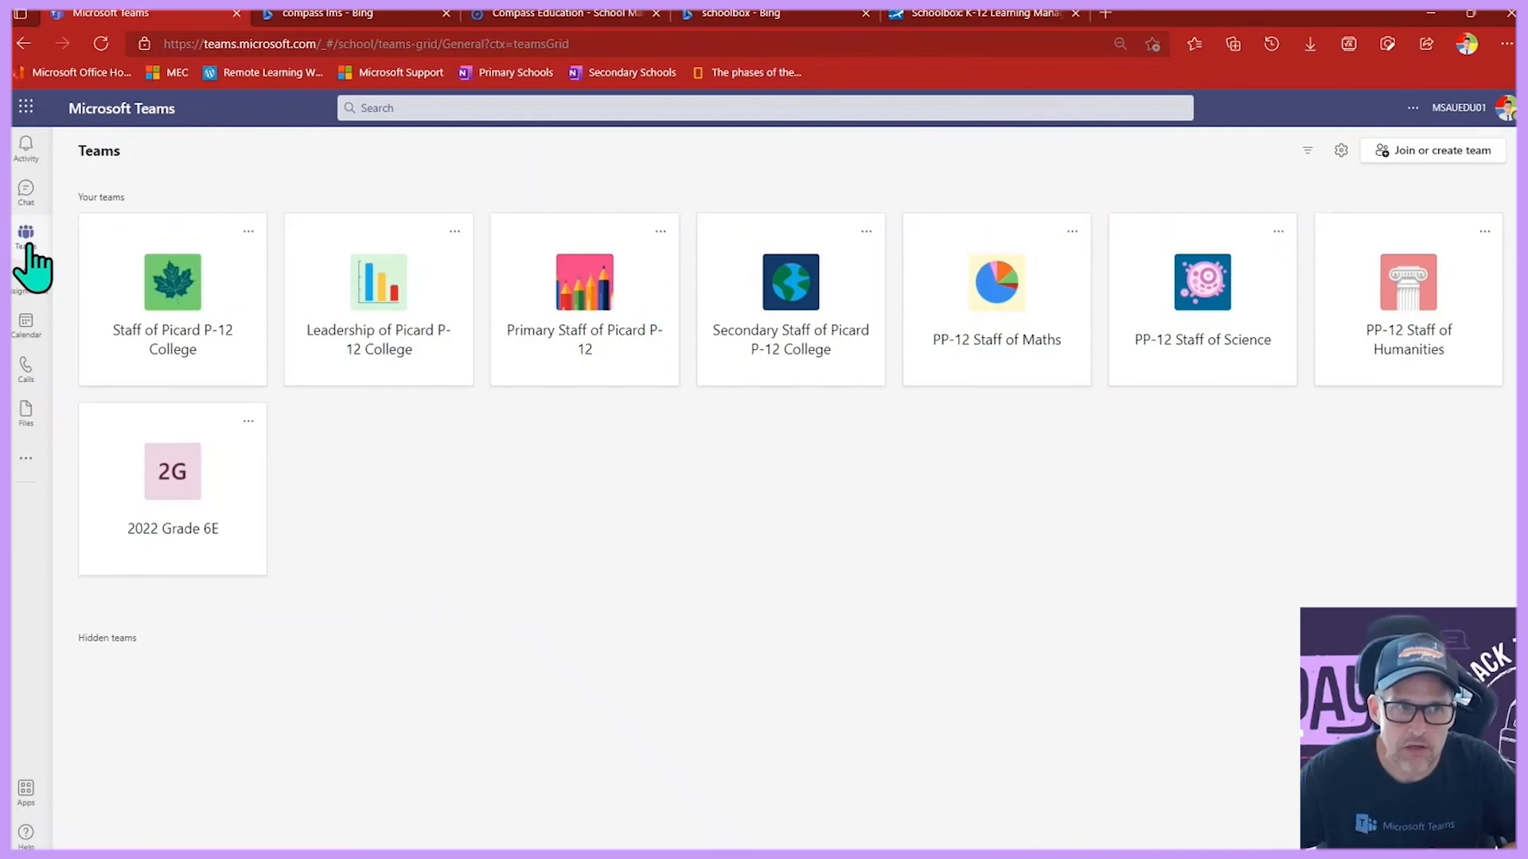
left_click(1416, 154)
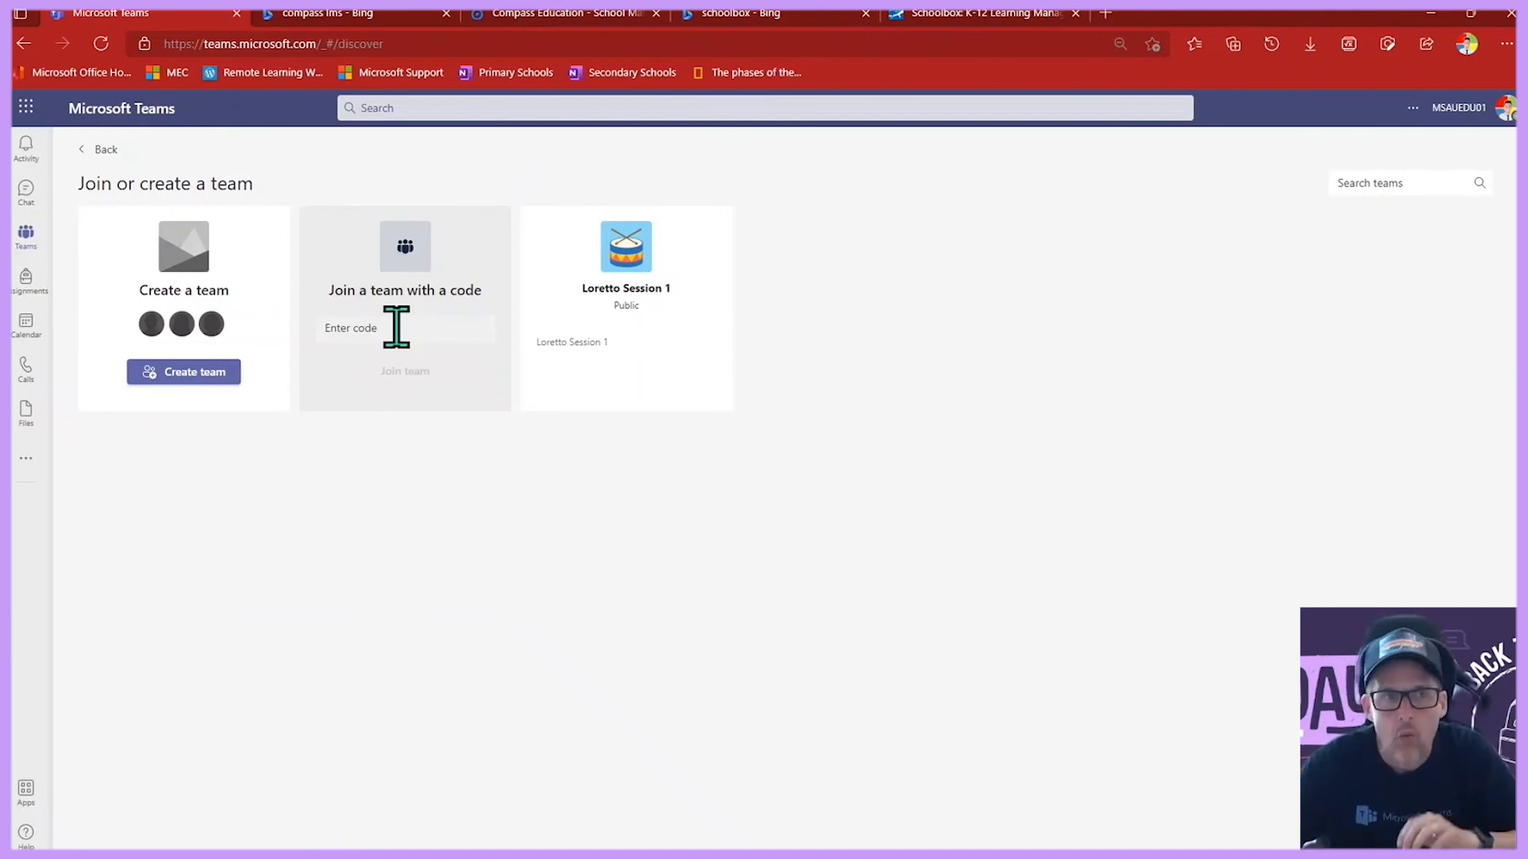
left_click(27, 235)
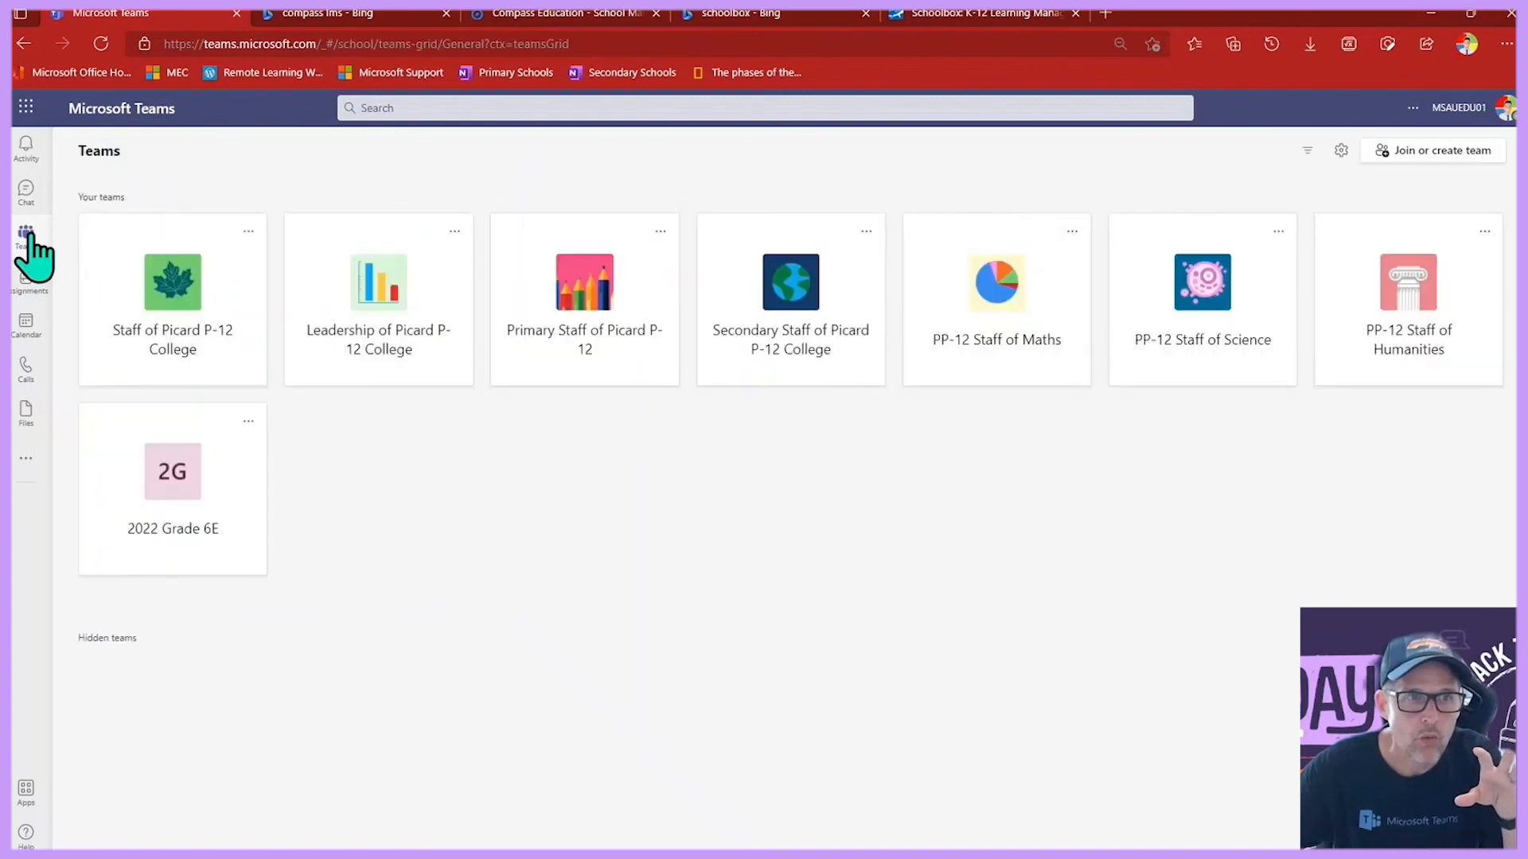
Open the settings of the 2022 Grade 6E team, remove its existing team code, and generate a new one.
left_click(195, 478)
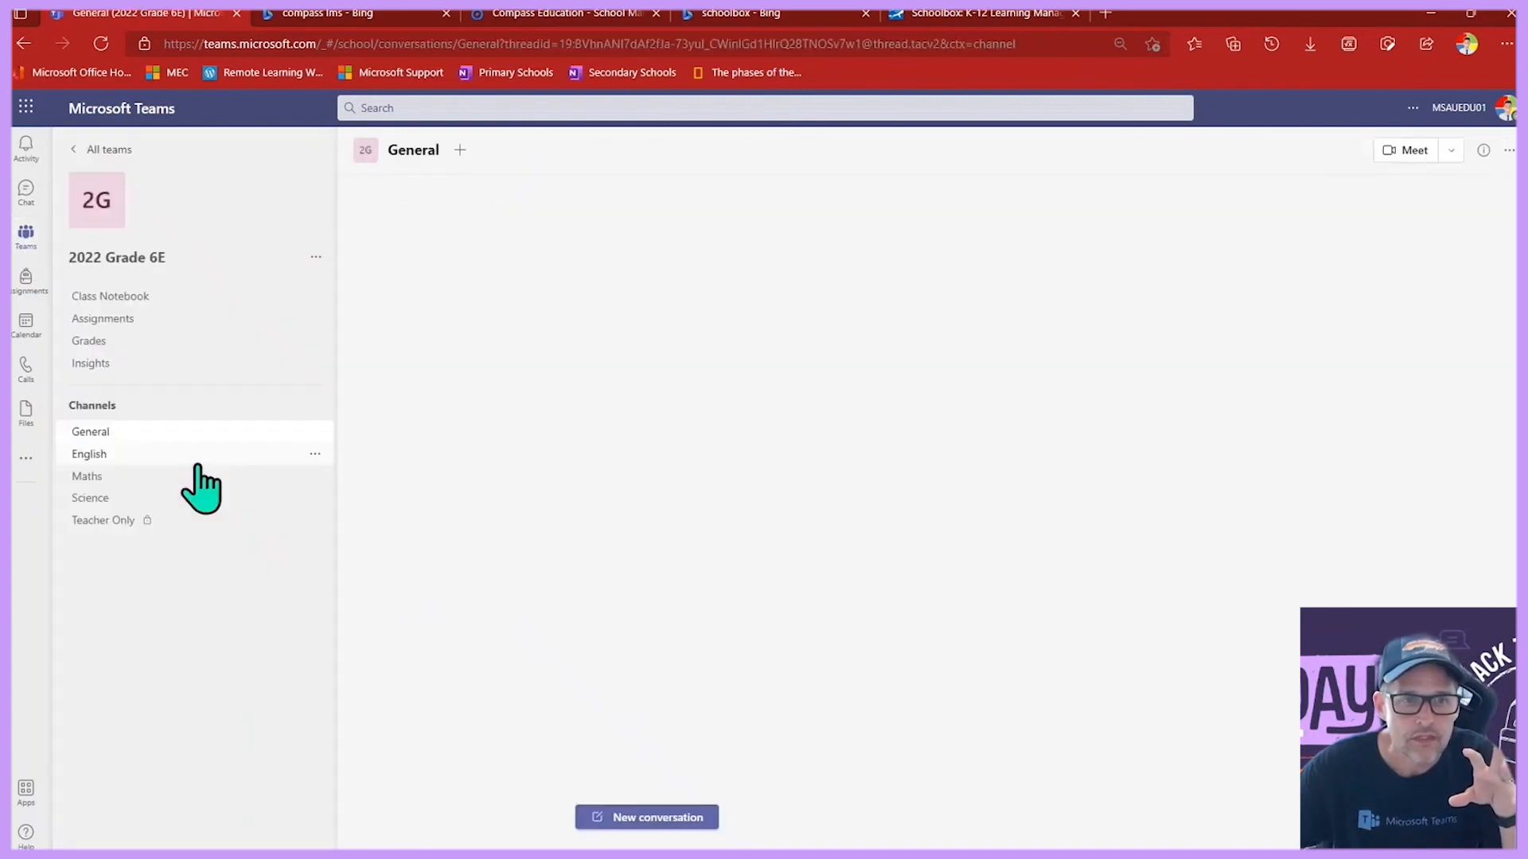
left_click(316, 256)
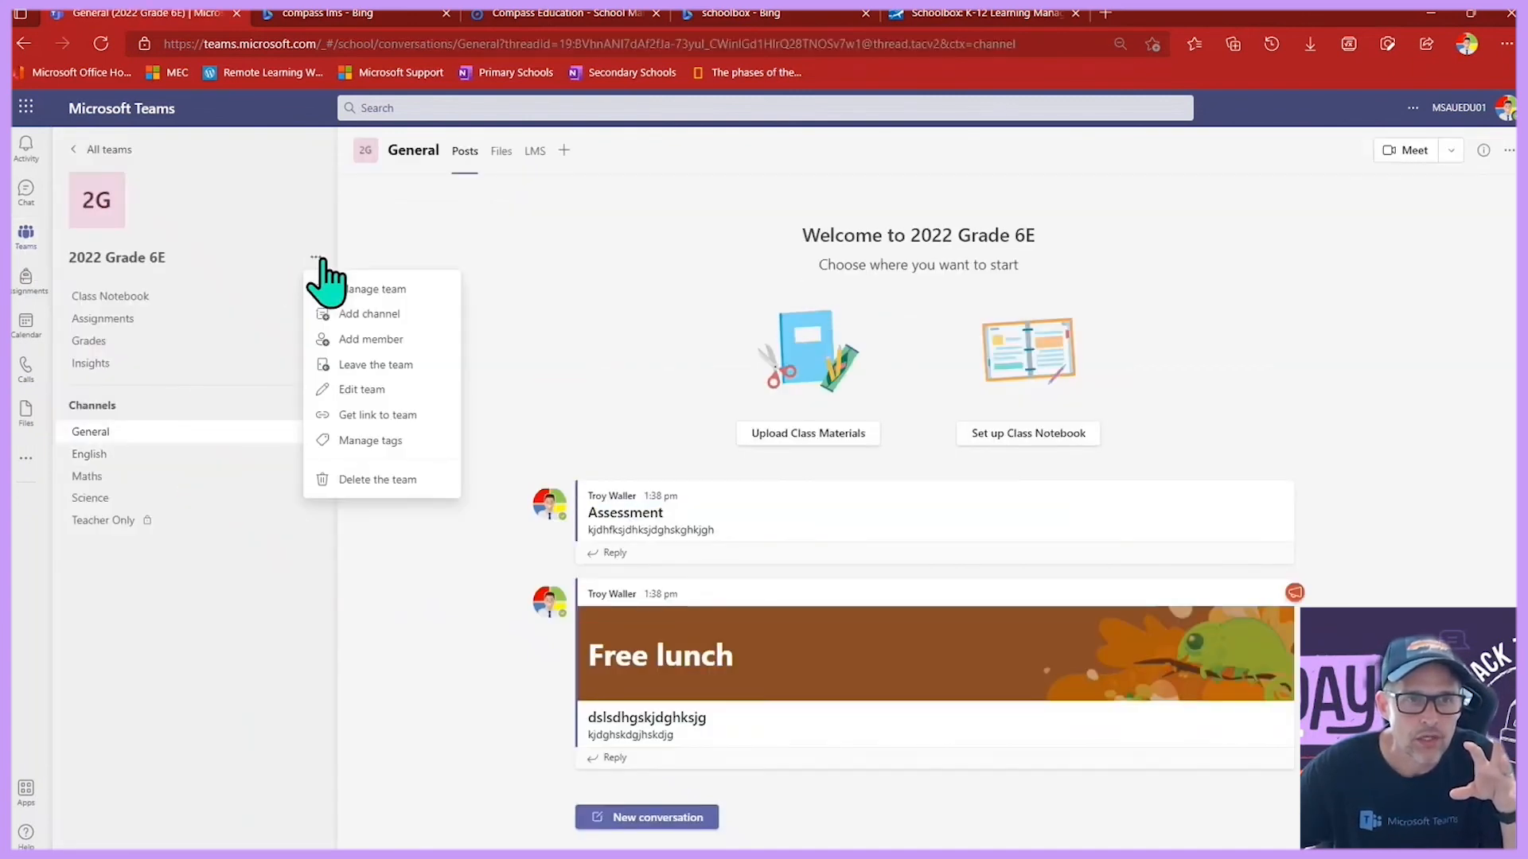
left_click(368, 290)
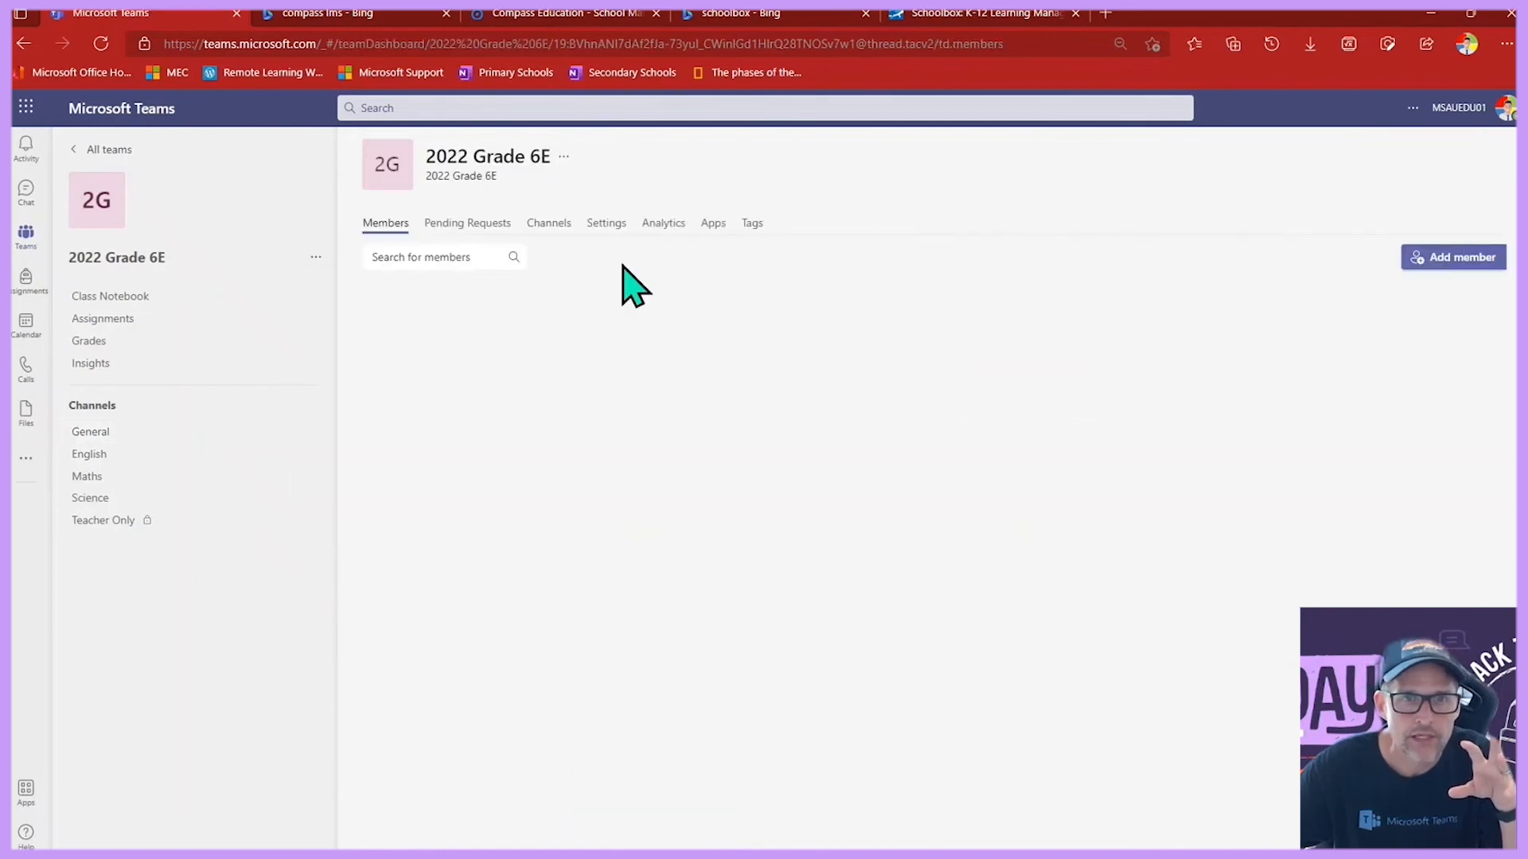
left_click(620, 230)
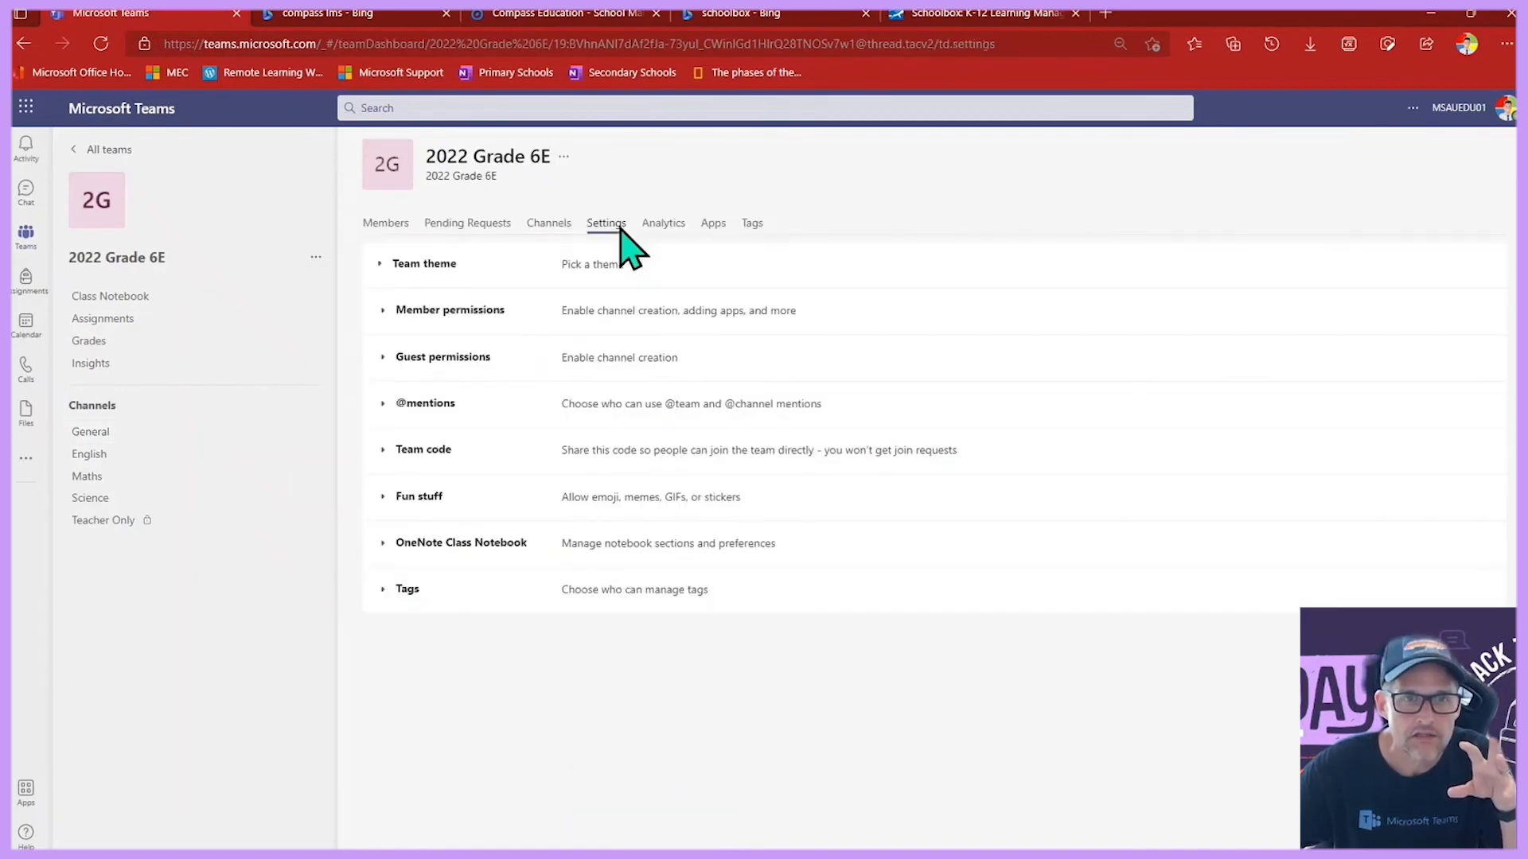
left_click(382, 451)
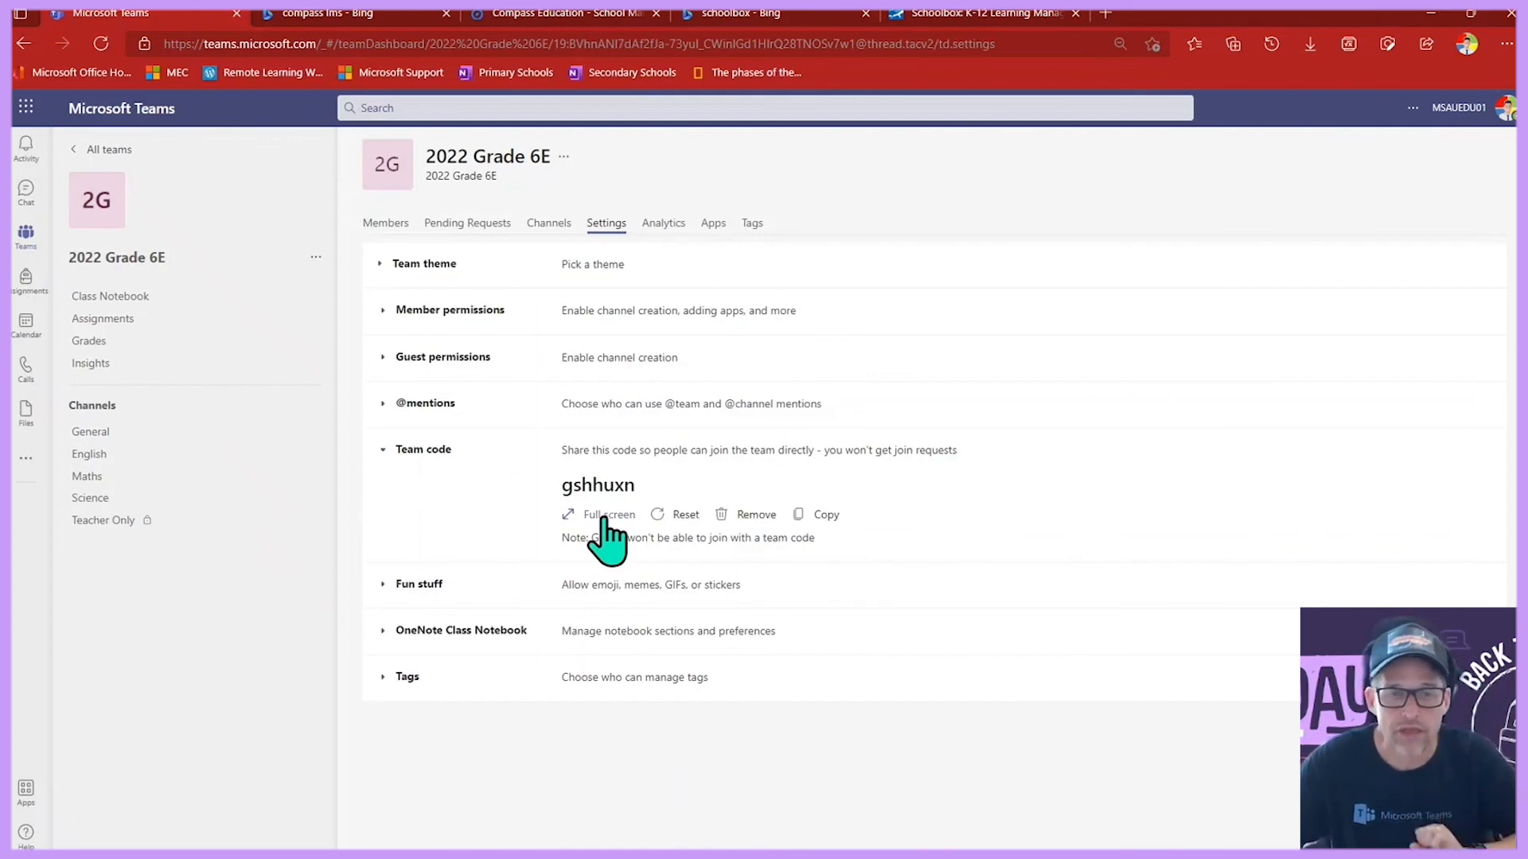
left_click(756, 516)
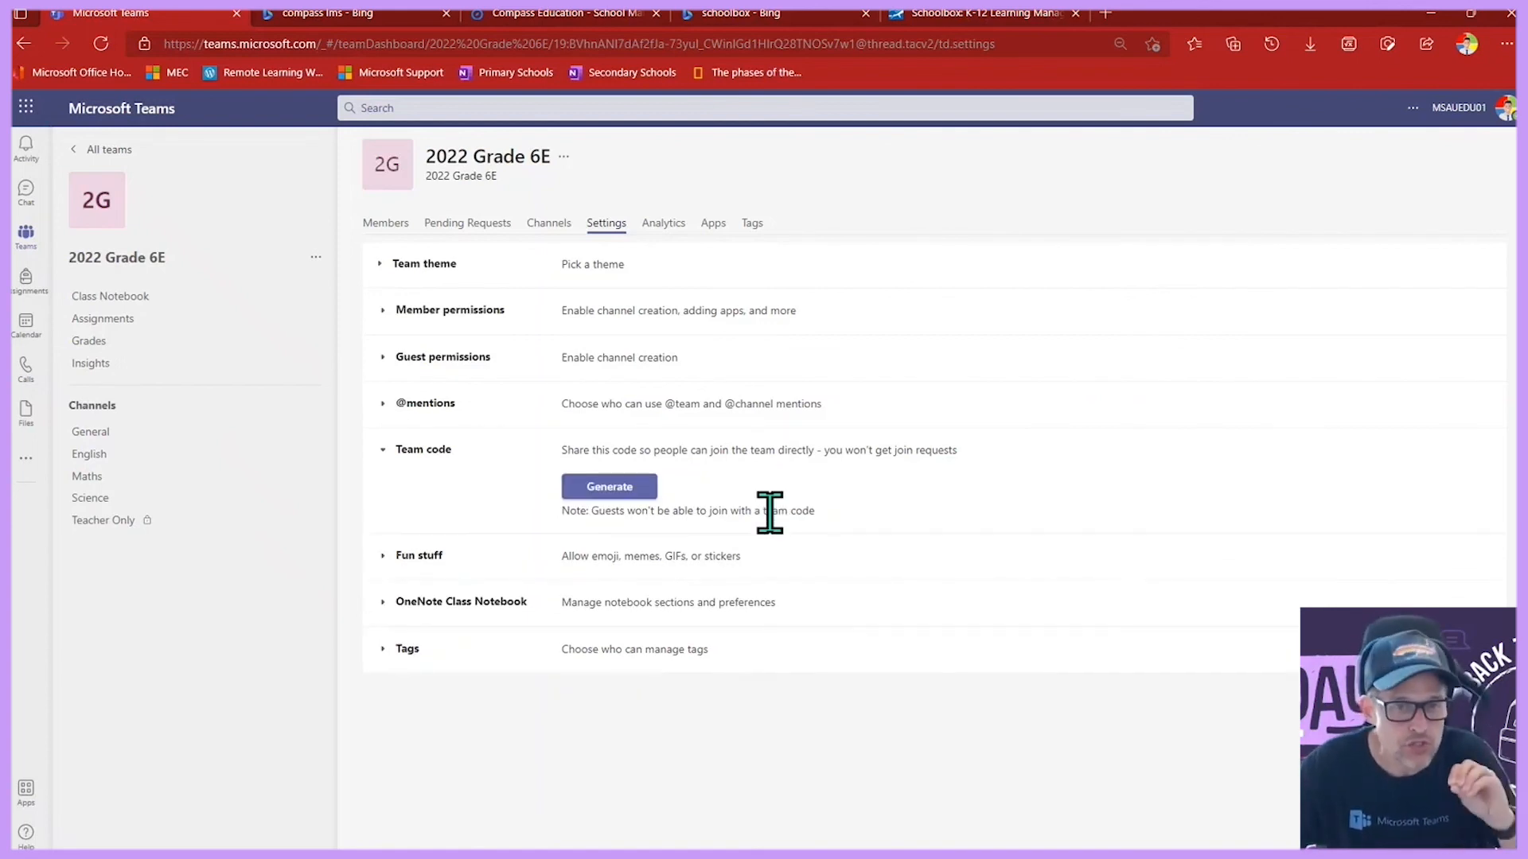
left_click(605, 487)
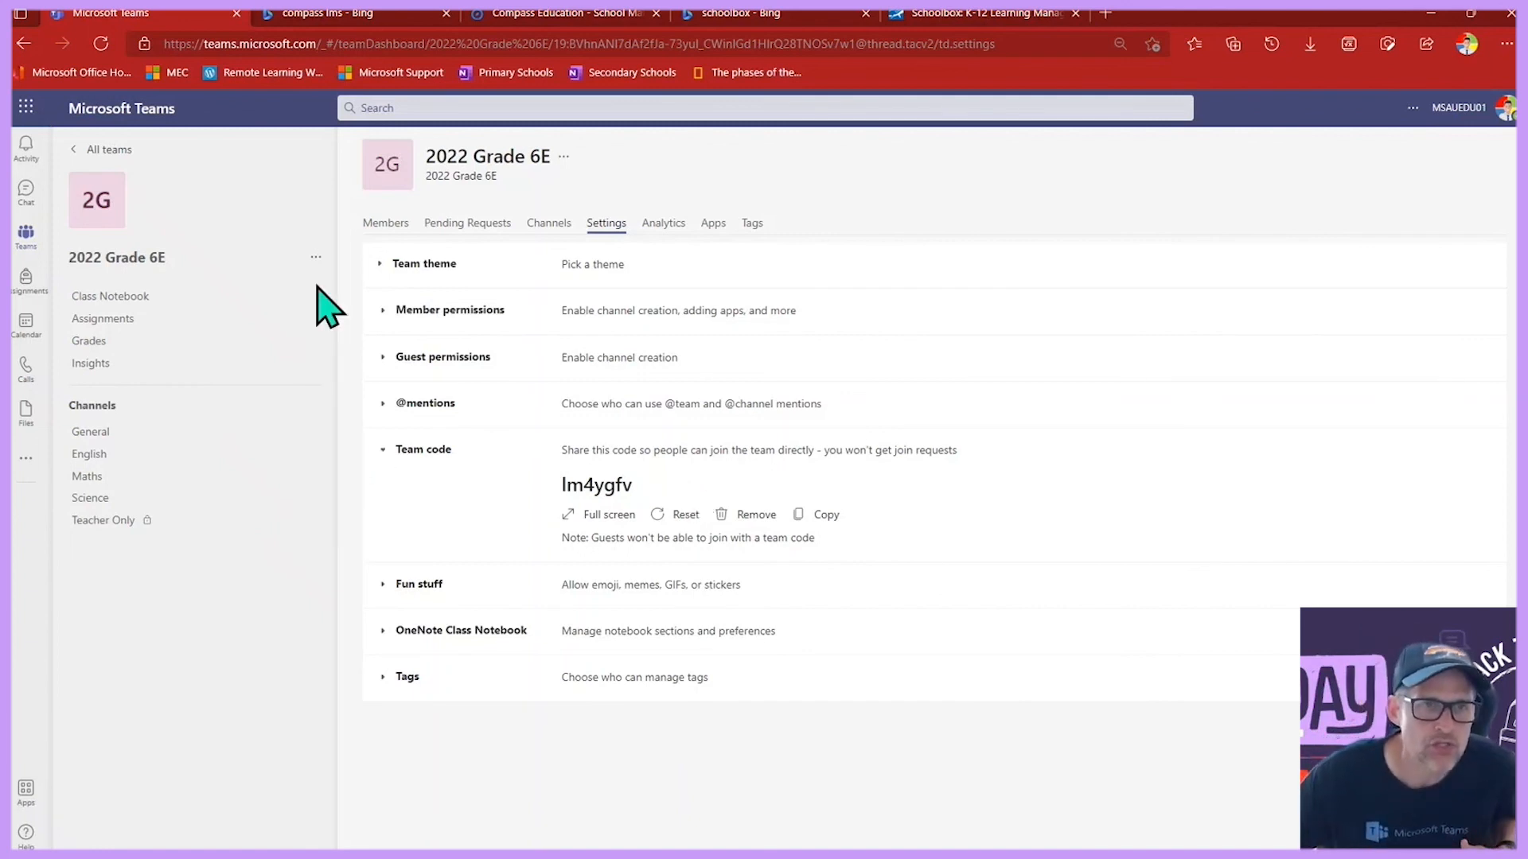
Get the link to the 2022 Grade 6E team and copy it to the clipboard.
left_click(316, 257)
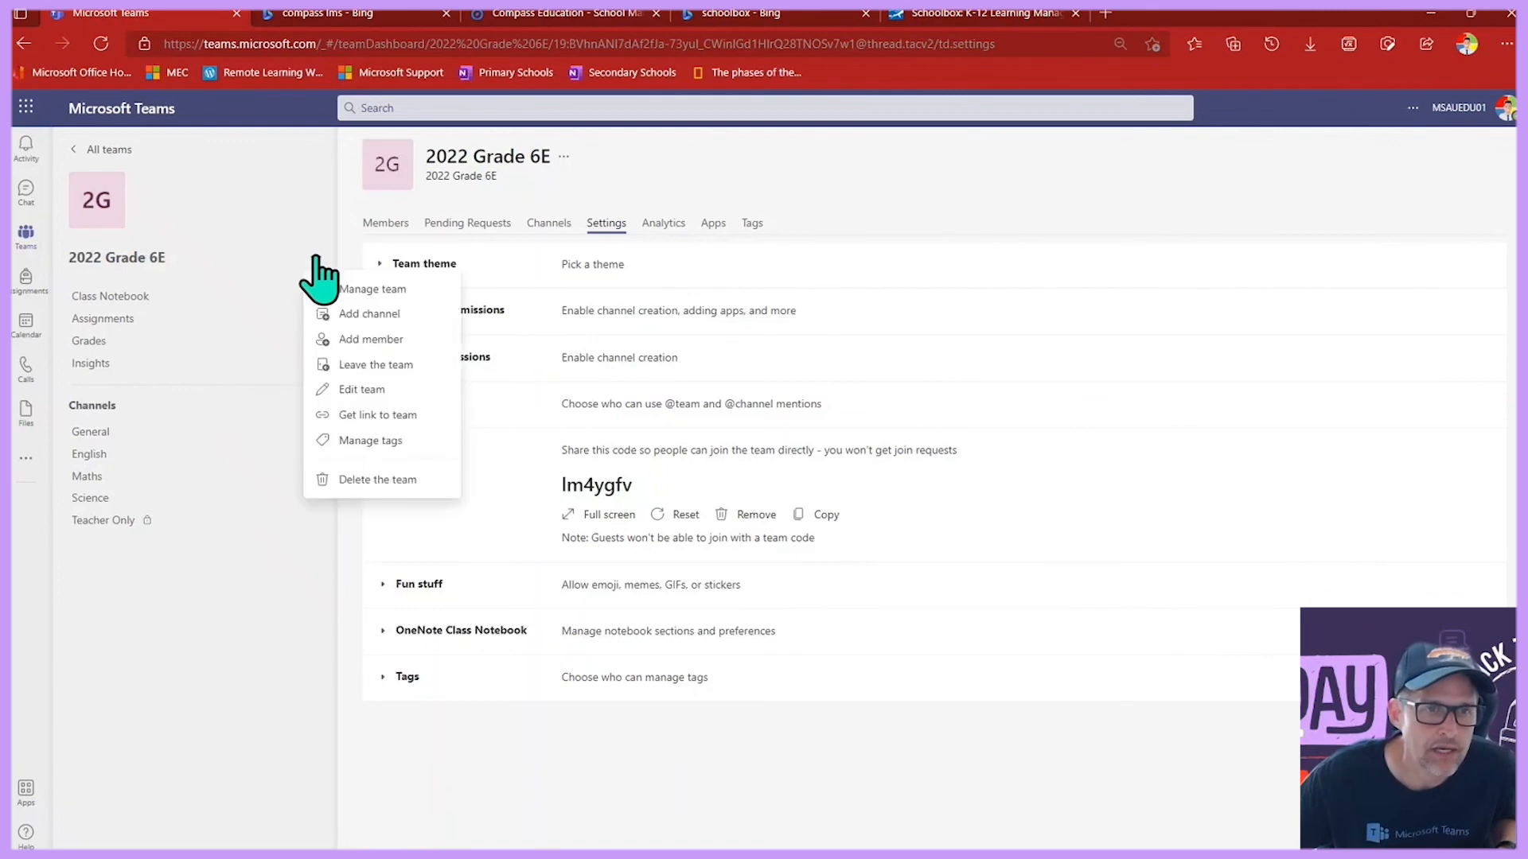
left_click(360, 416)
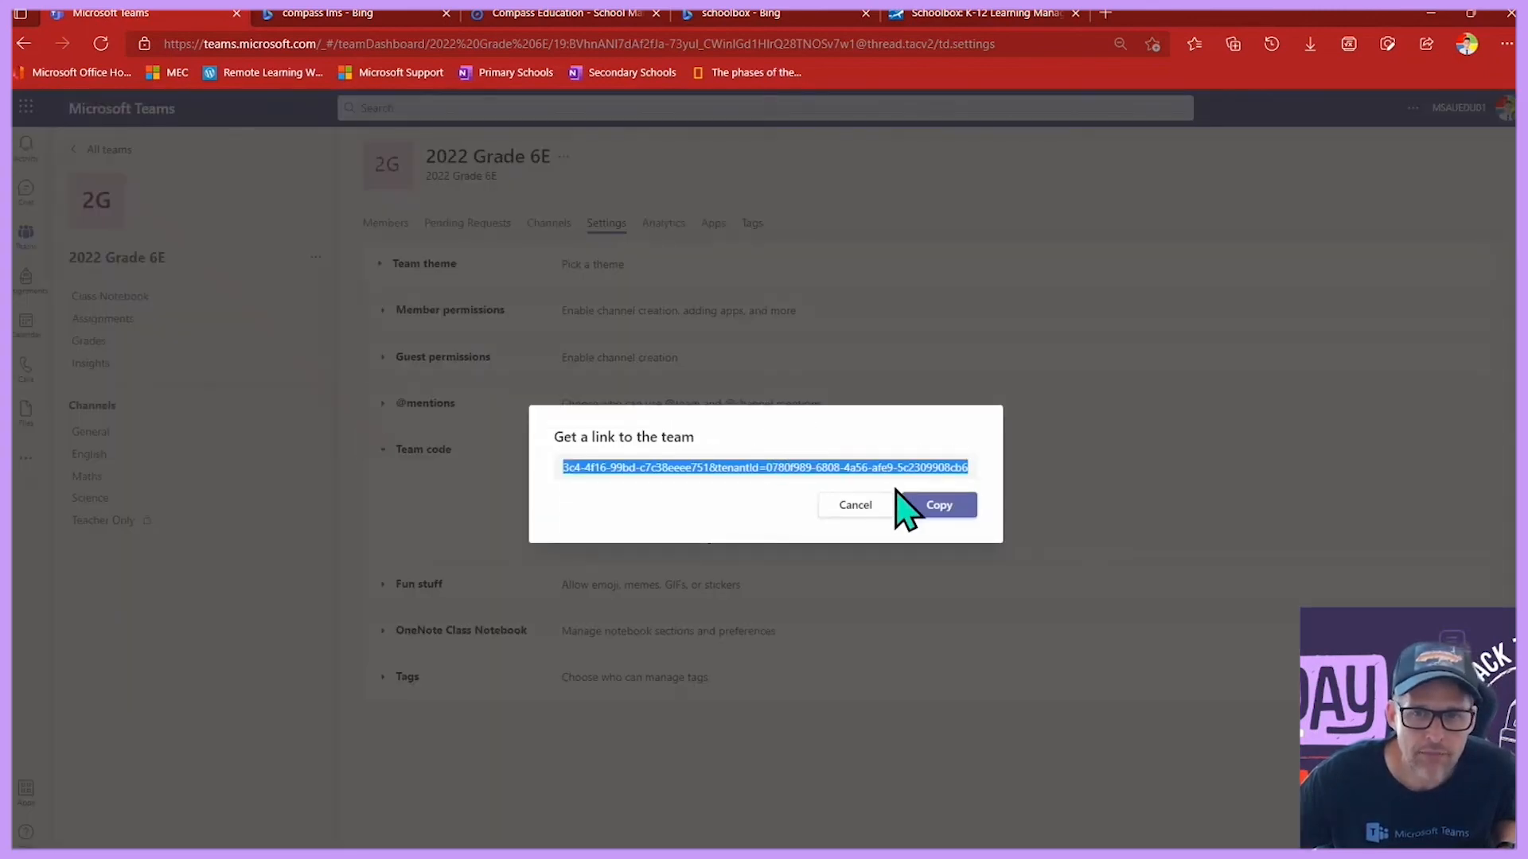
left_click(915, 508)
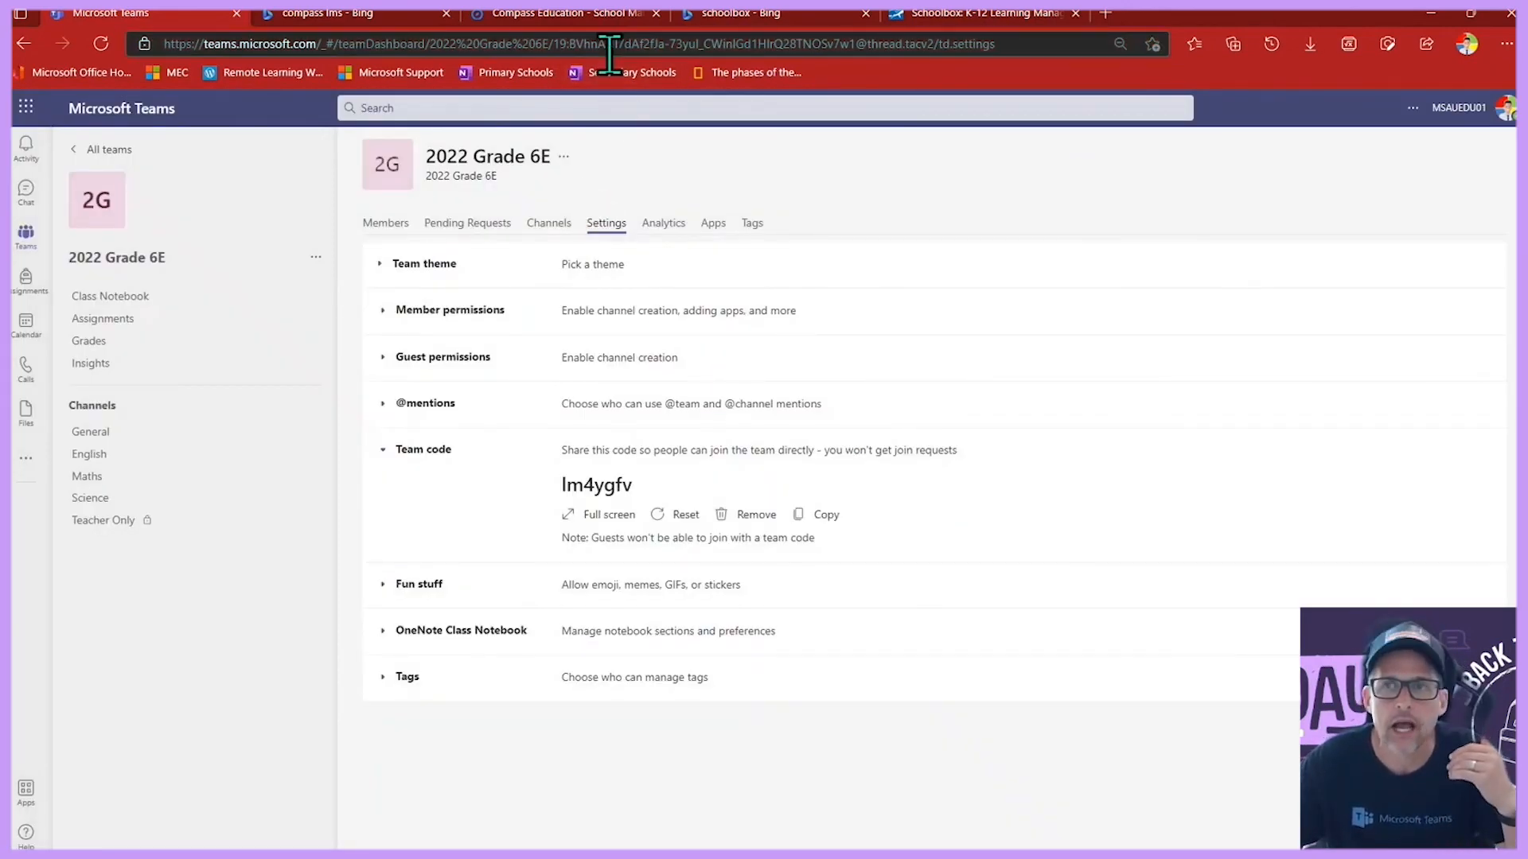
Open the copied team link in a new InPrivate window, declining the desktop app and continuing with the web app.
left_click(1507, 44)
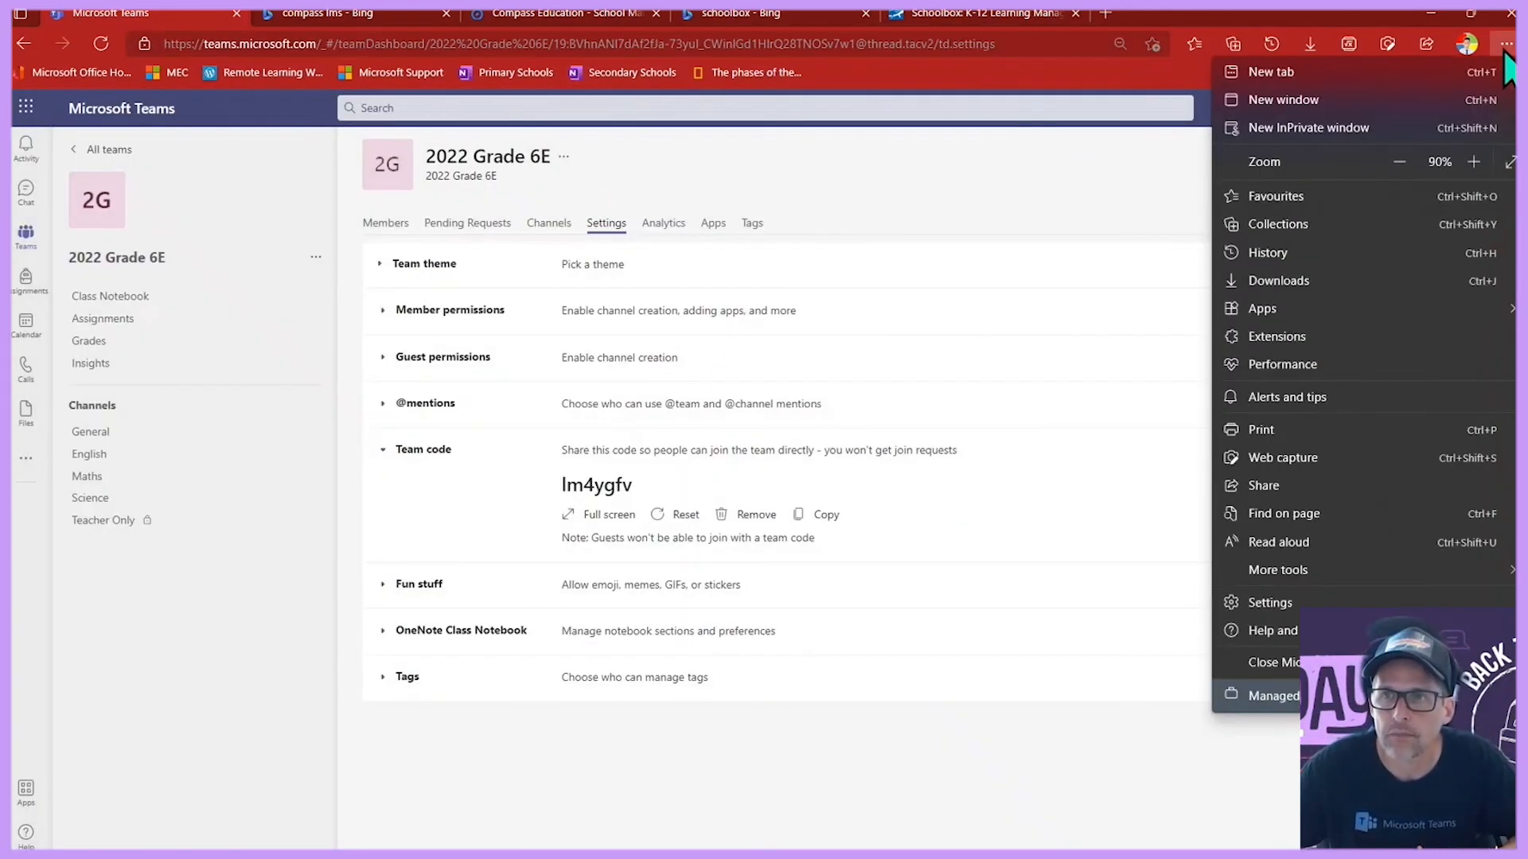
left_click(1352, 126)
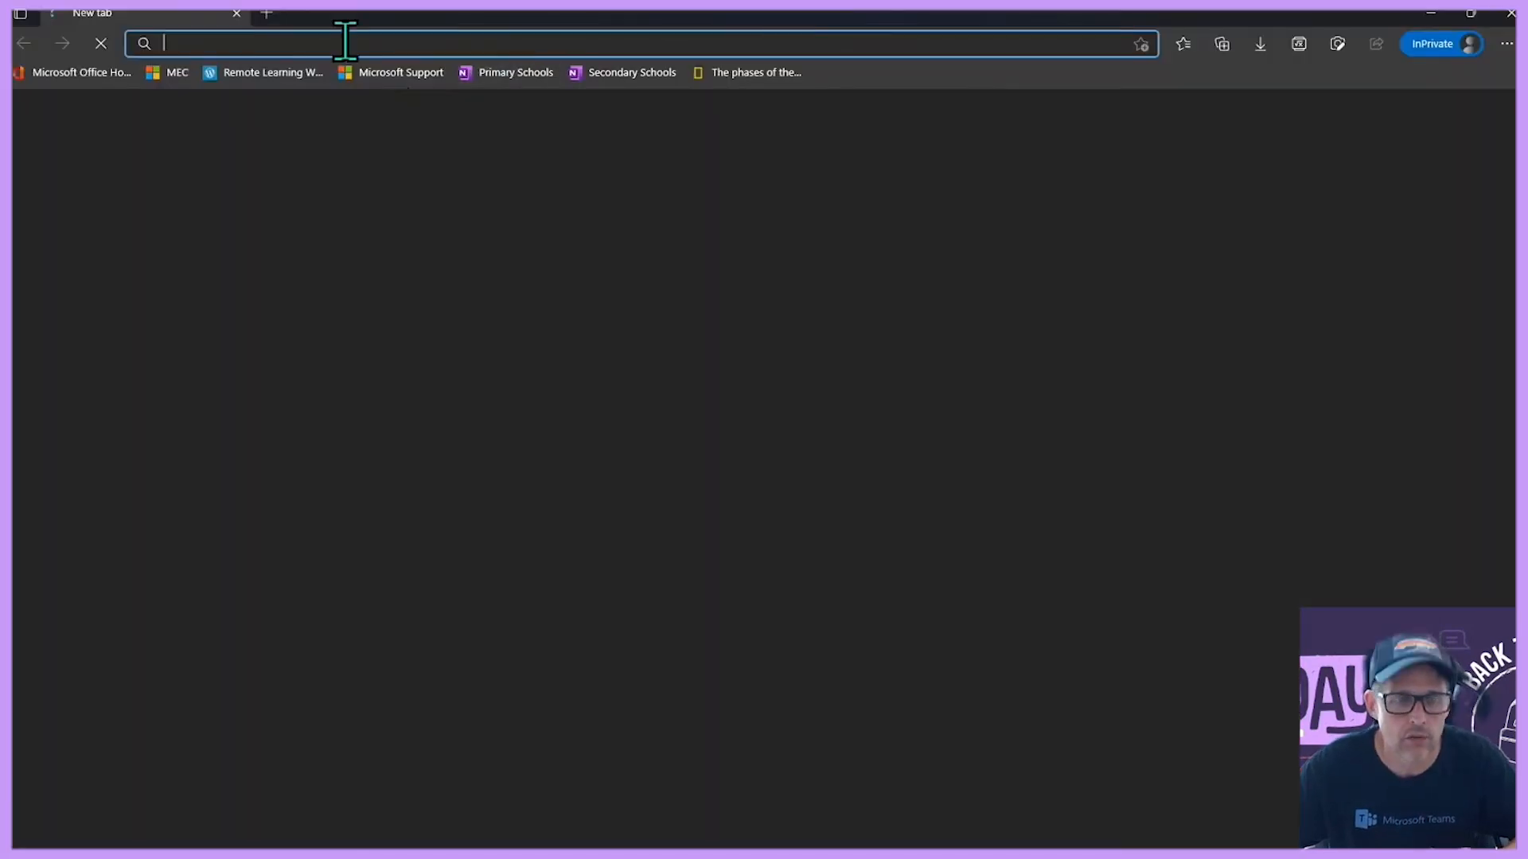
key("ctrl+v")
key("Return")
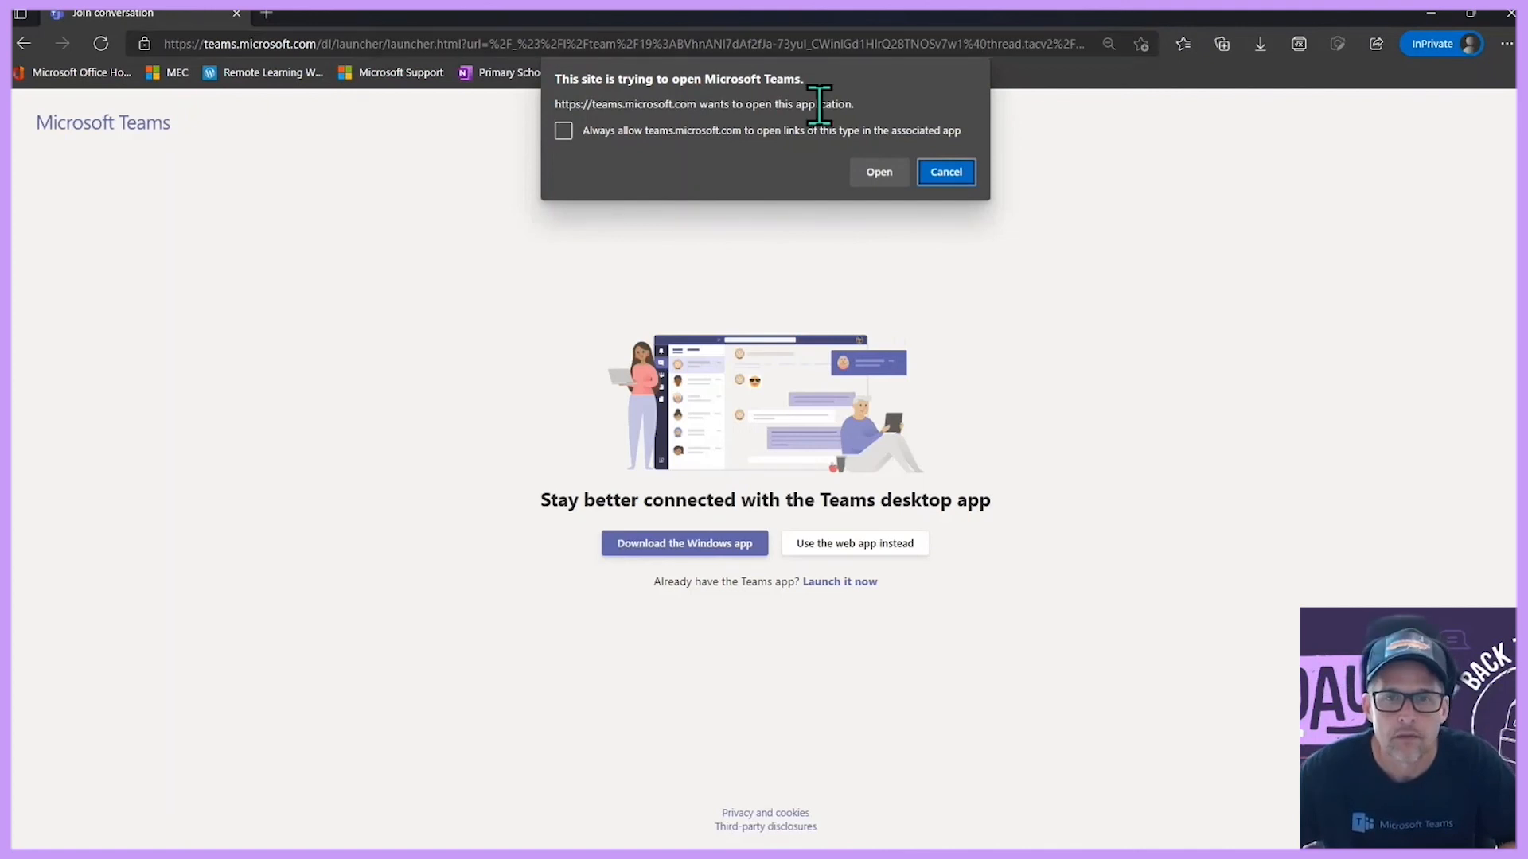
left_click(948, 177)
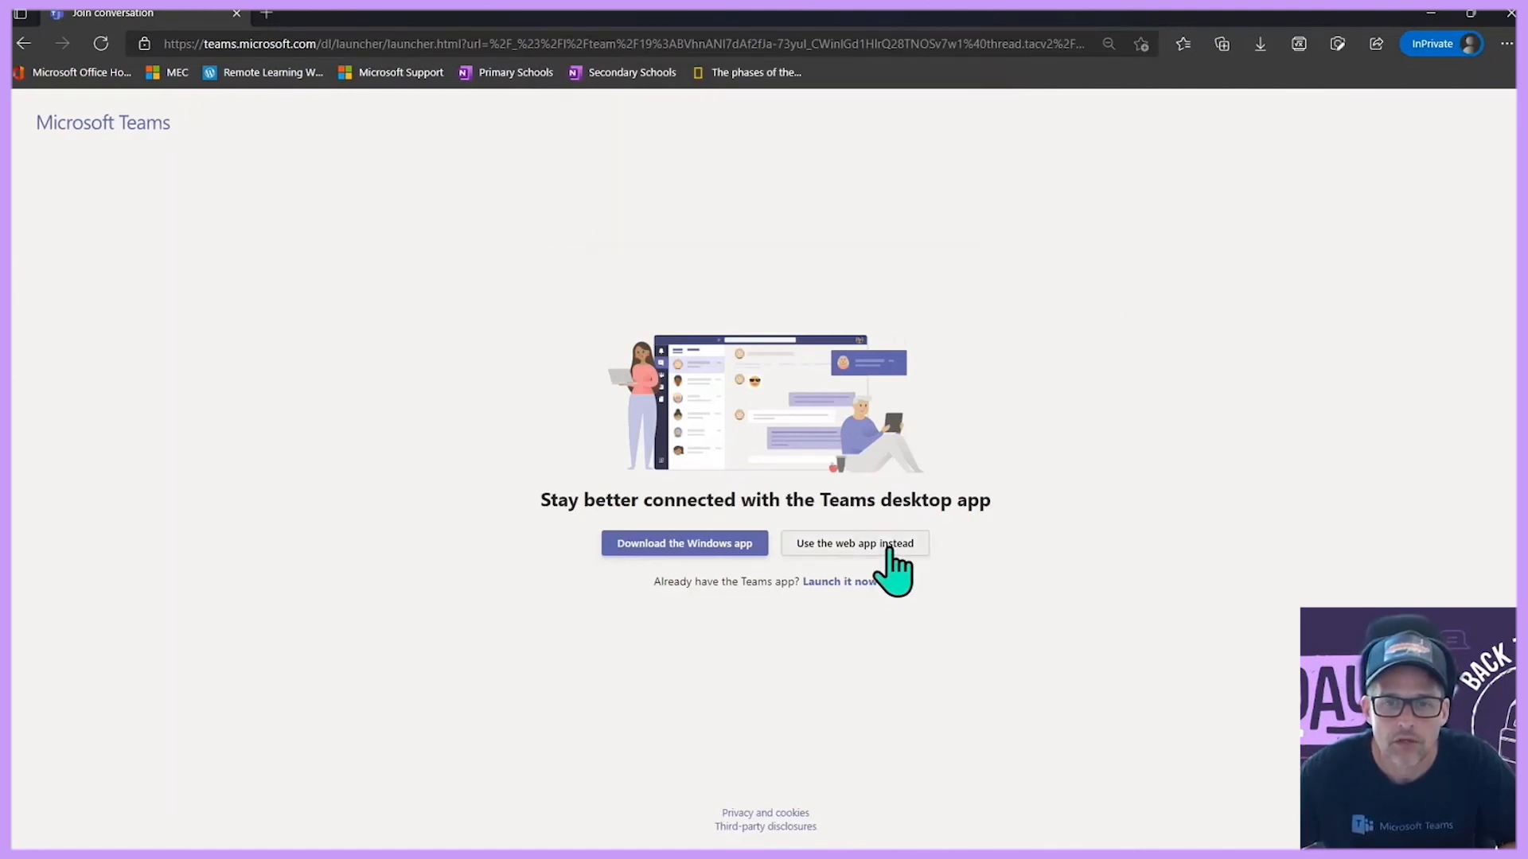
left_click(890, 549)
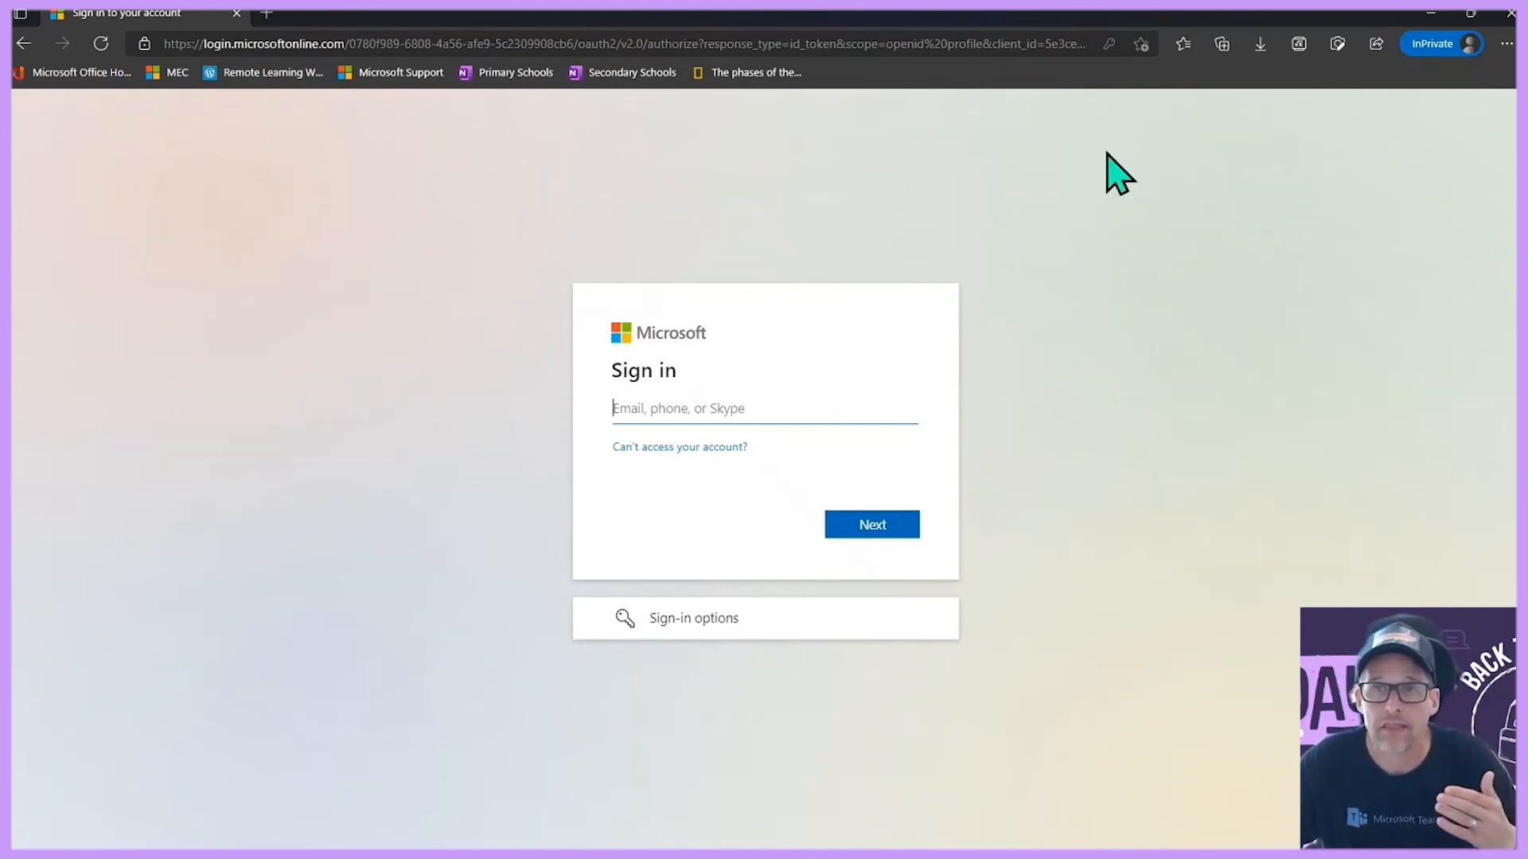
Close the InPrivate window and check the pending join requests of the 2022 Grade 6E team.
left_click(1505, 43)
left_click(1351, 78)
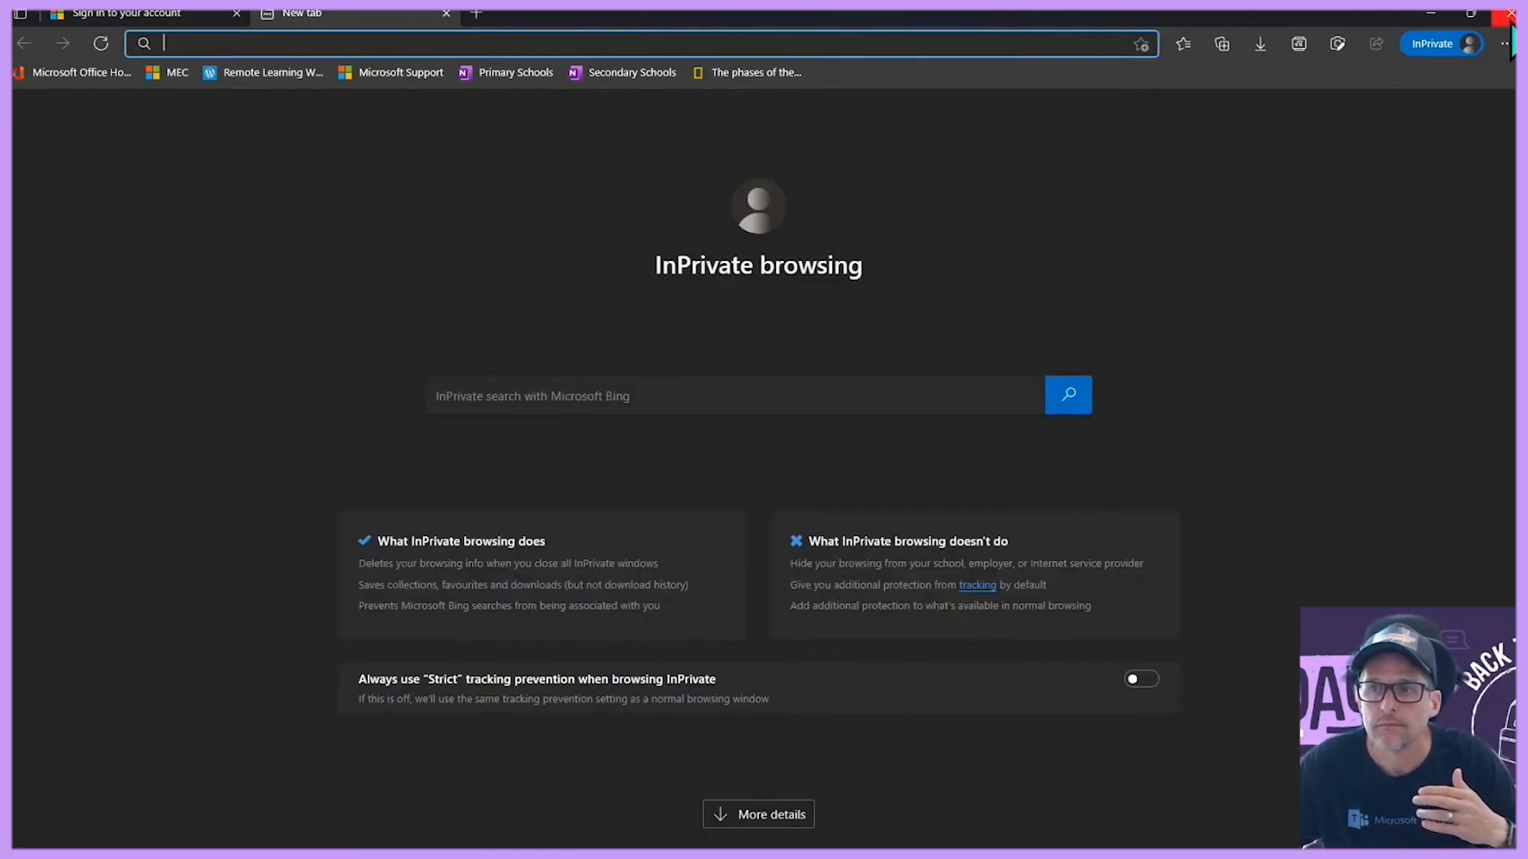
left_click(1511, 16)
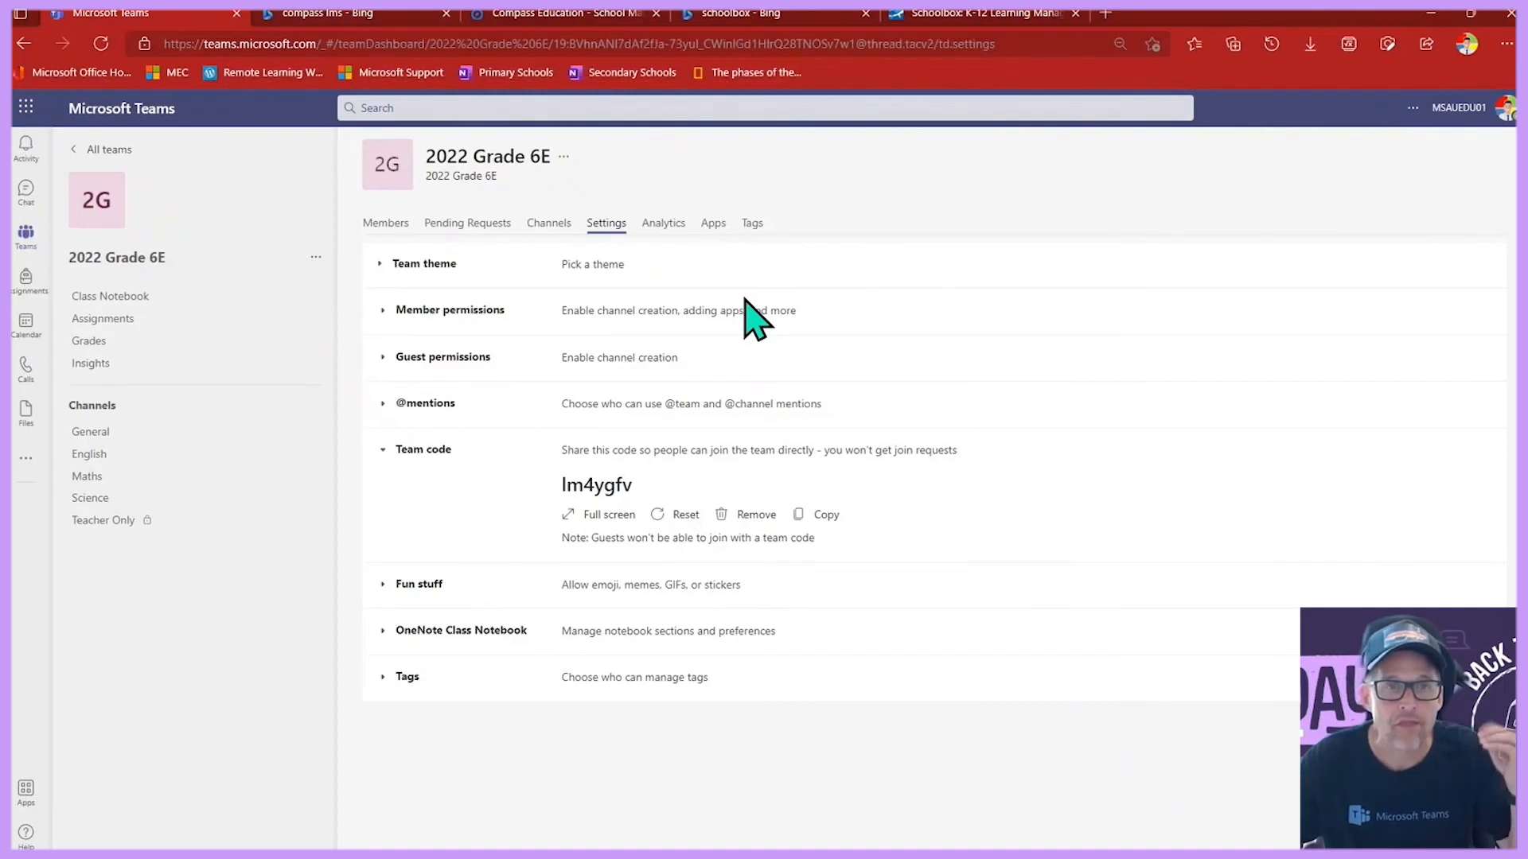
left_click(492, 229)
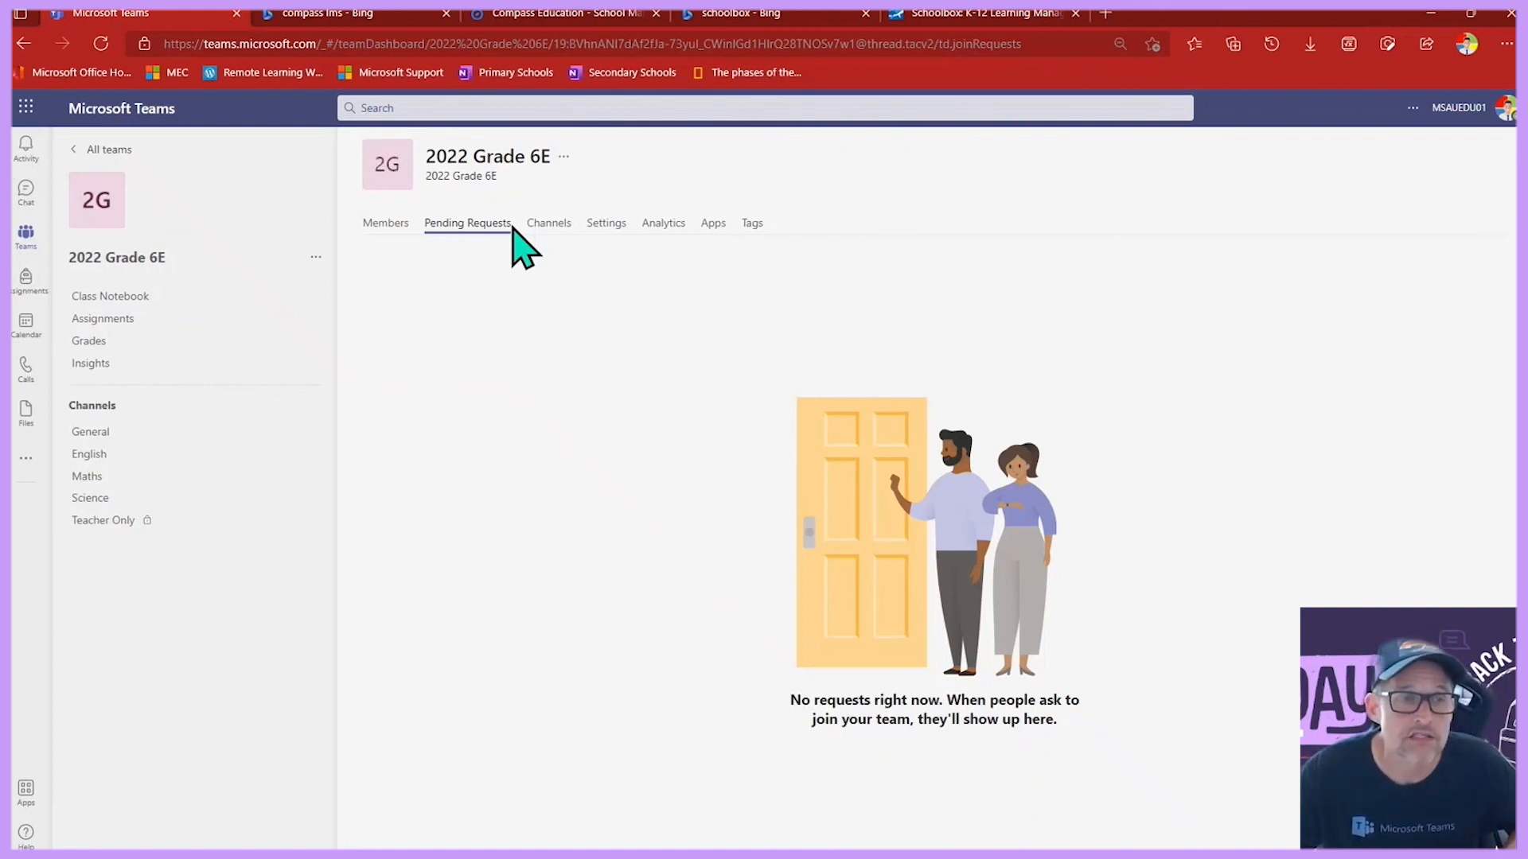
Start a new calendar meeting on Tuesday 18/01/2022 from 3:00 pm to 3:30 pm, titled "Mtahs 101".
left_click(31, 325)
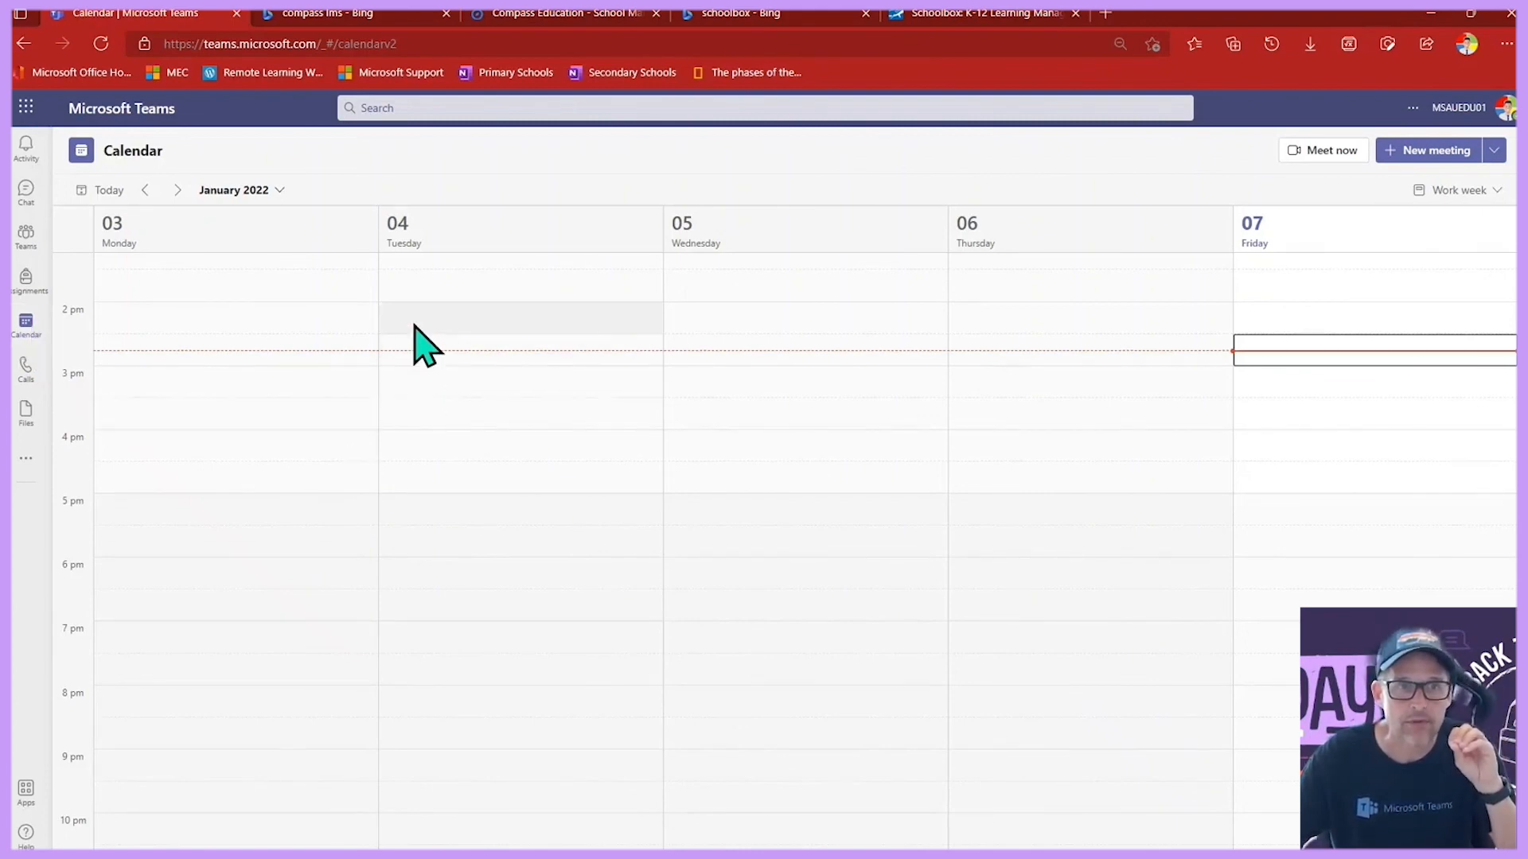
left_click(196, 192)
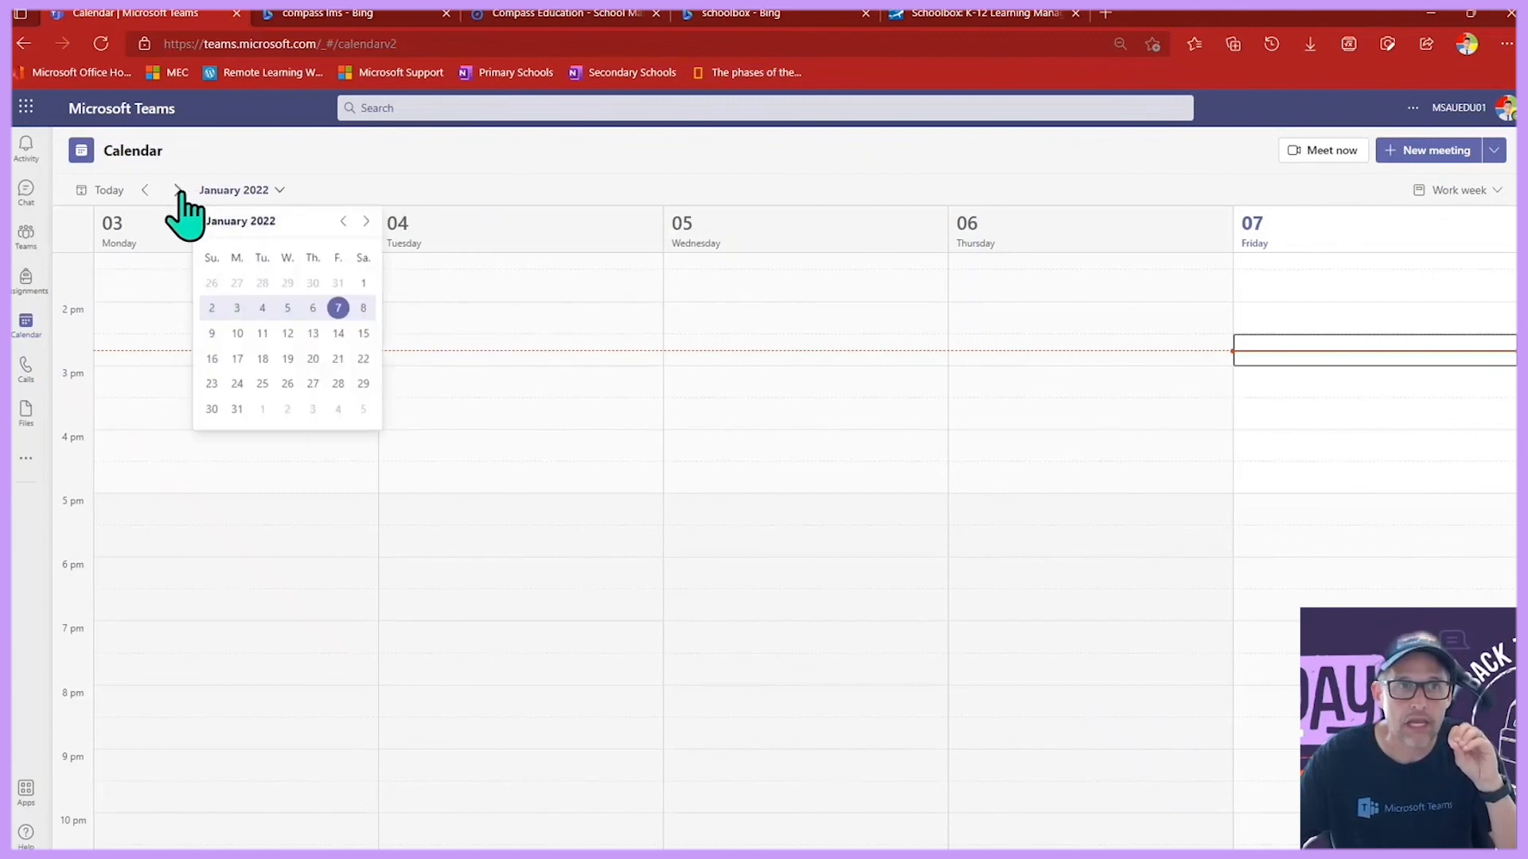
left_click(178, 191)
left_click(178, 191)
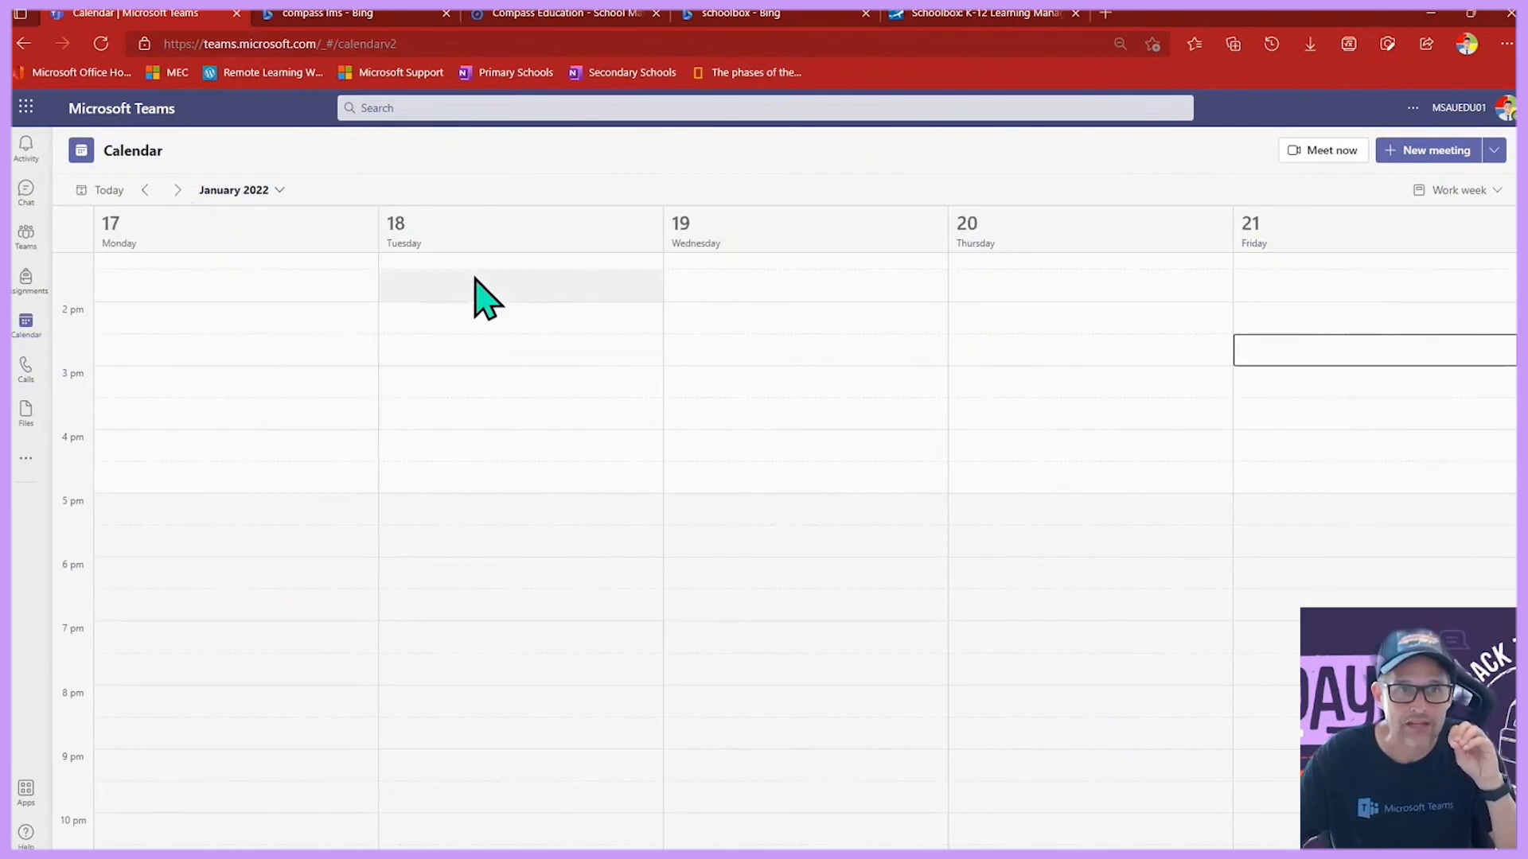
left_click(421, 382)
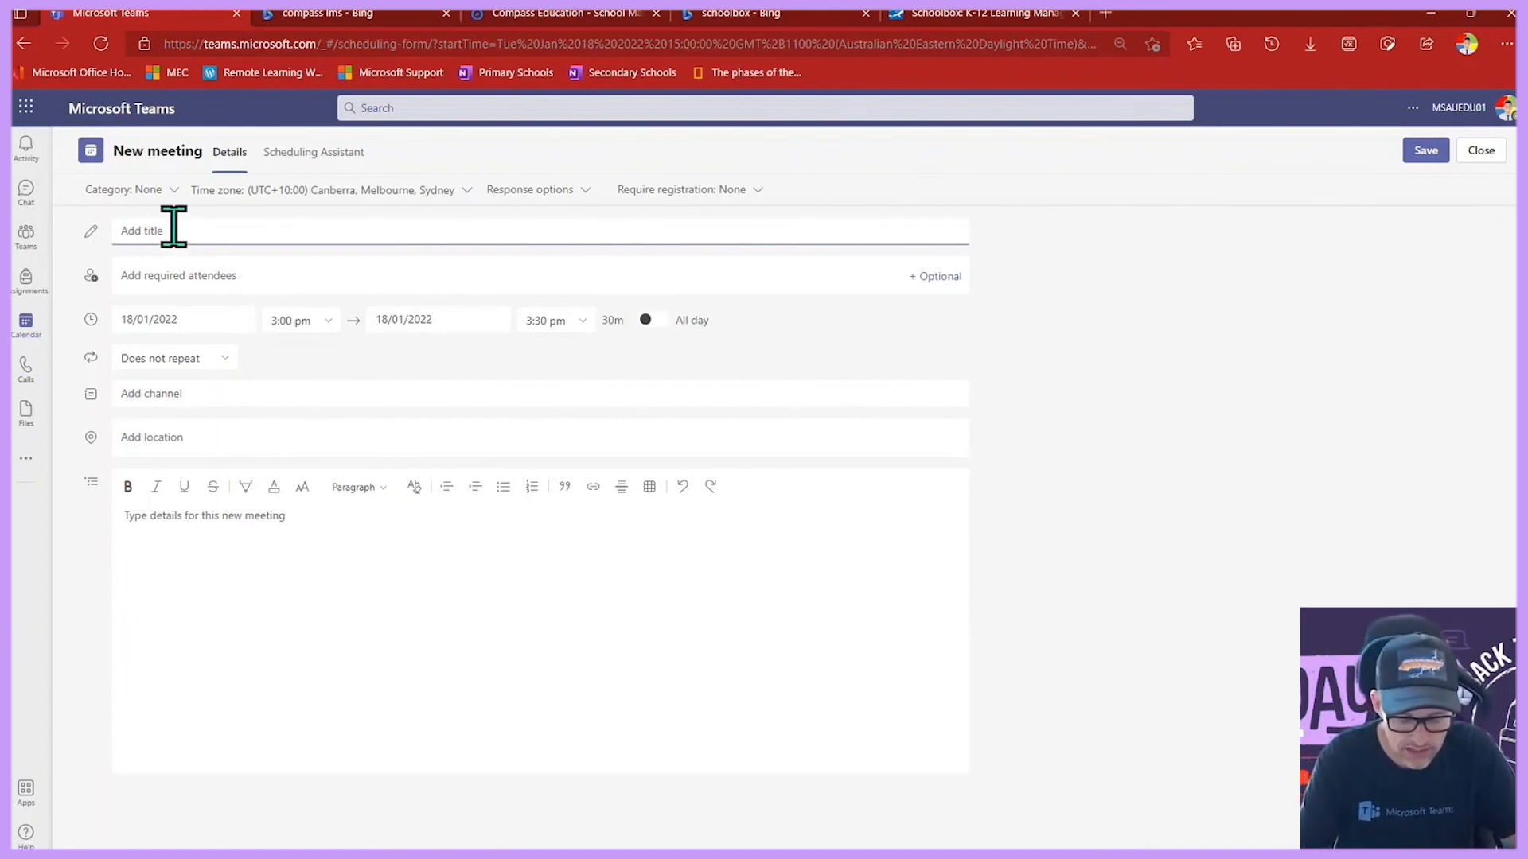
type("Mtahs 101")
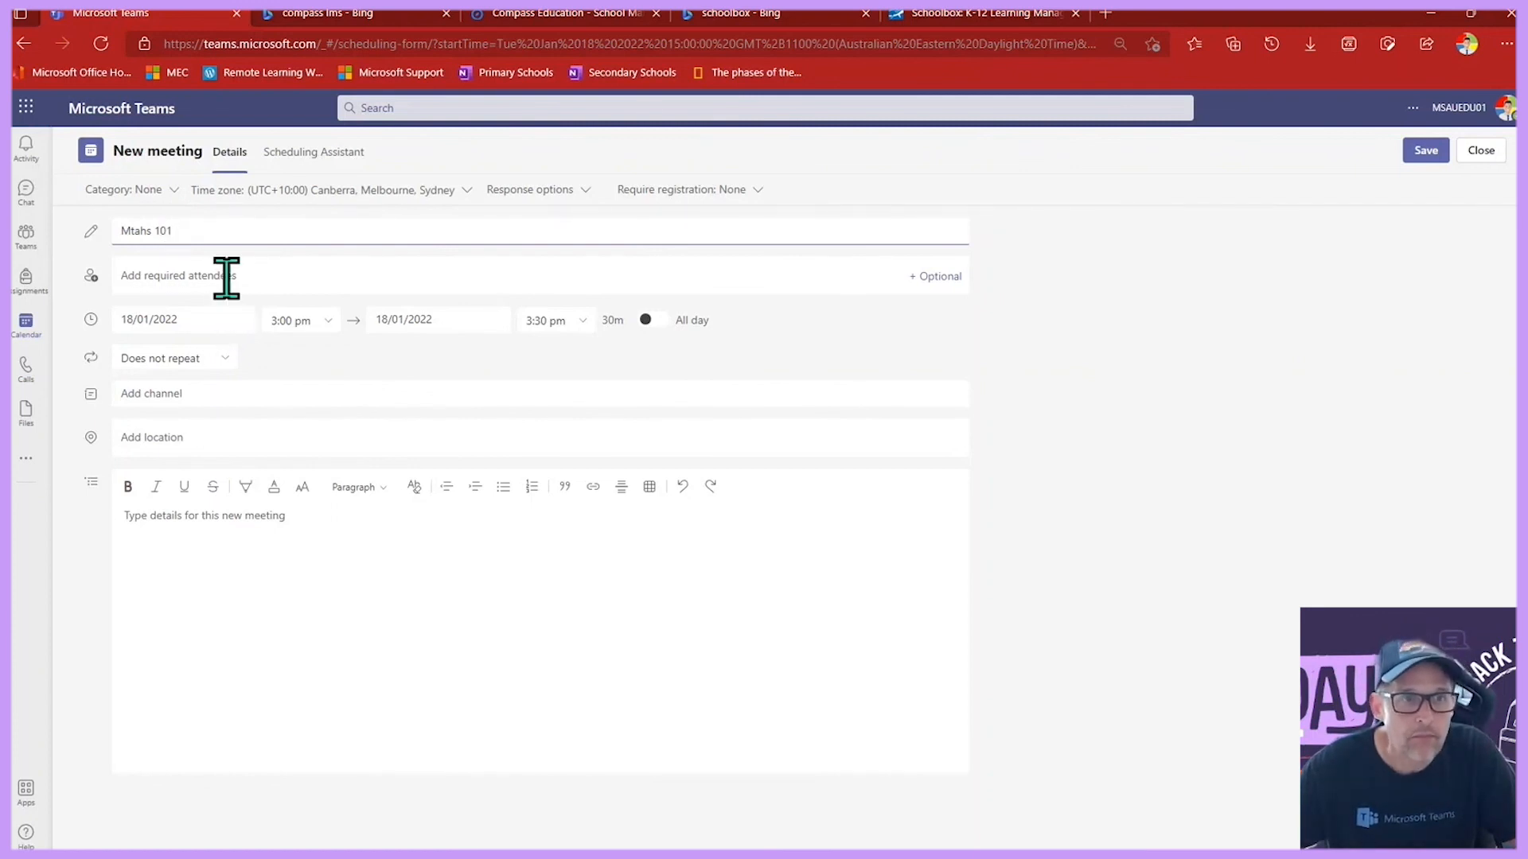
Assign the meeting to the Maths channel of the 2022 Grade 6E team and send it.
left_click(363, 402)
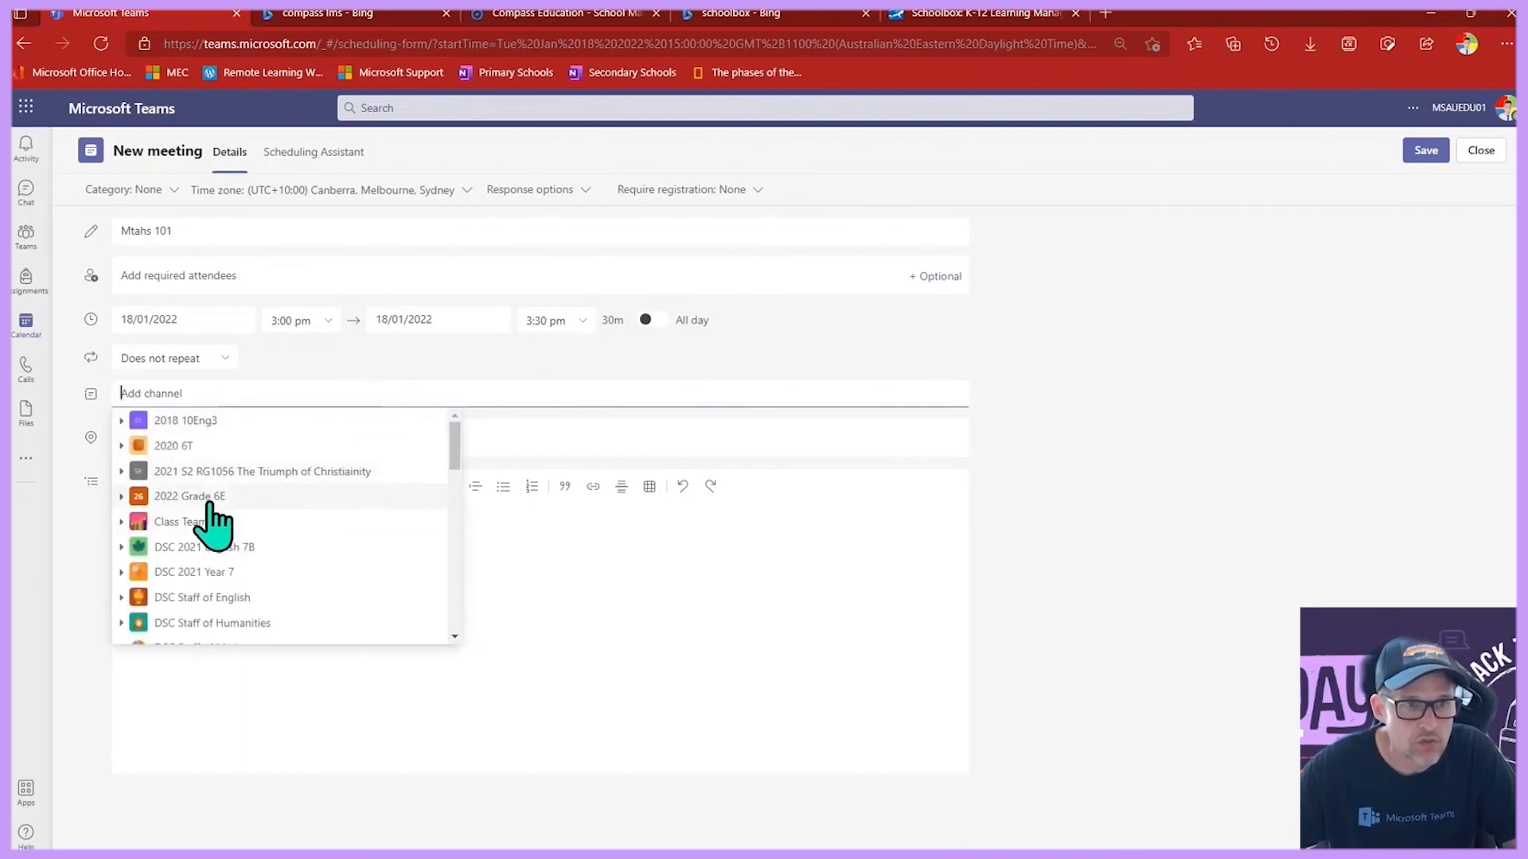
left_click(209, 500)
left_click(182, 565)
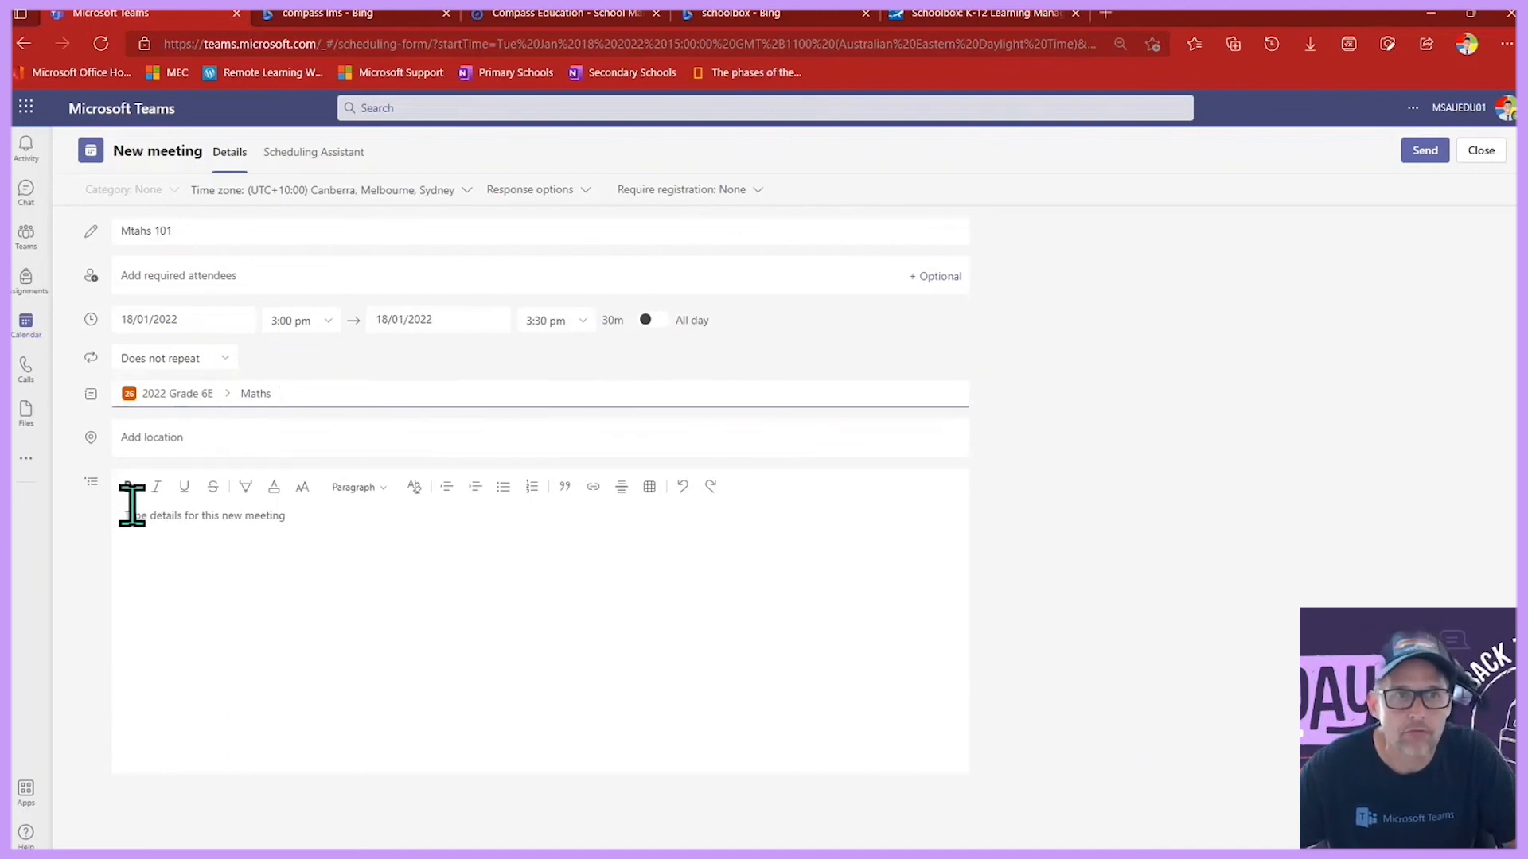
left_click(1415, 149)
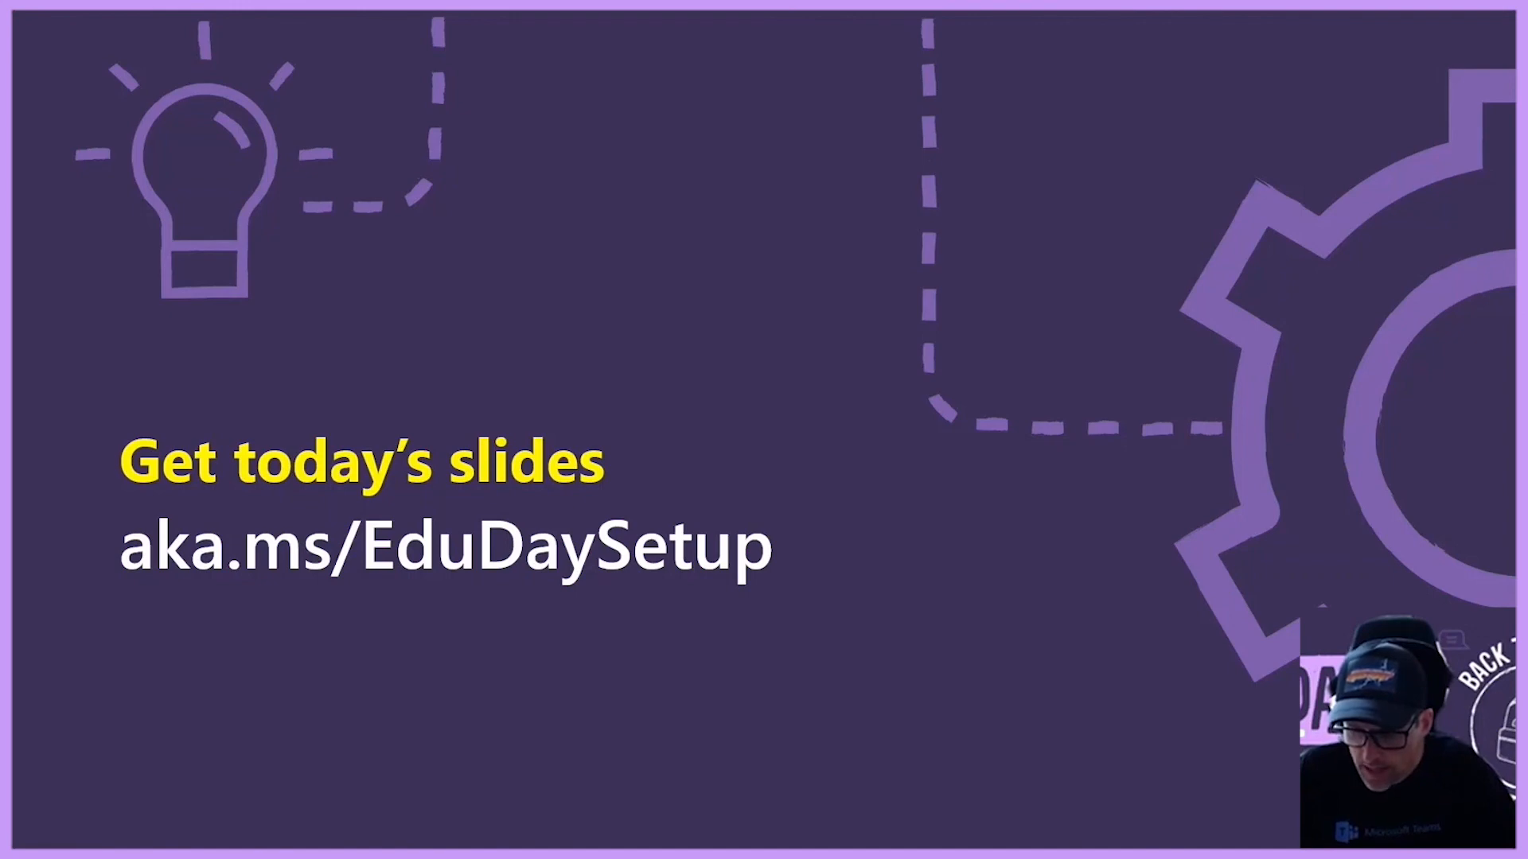
key("Right")
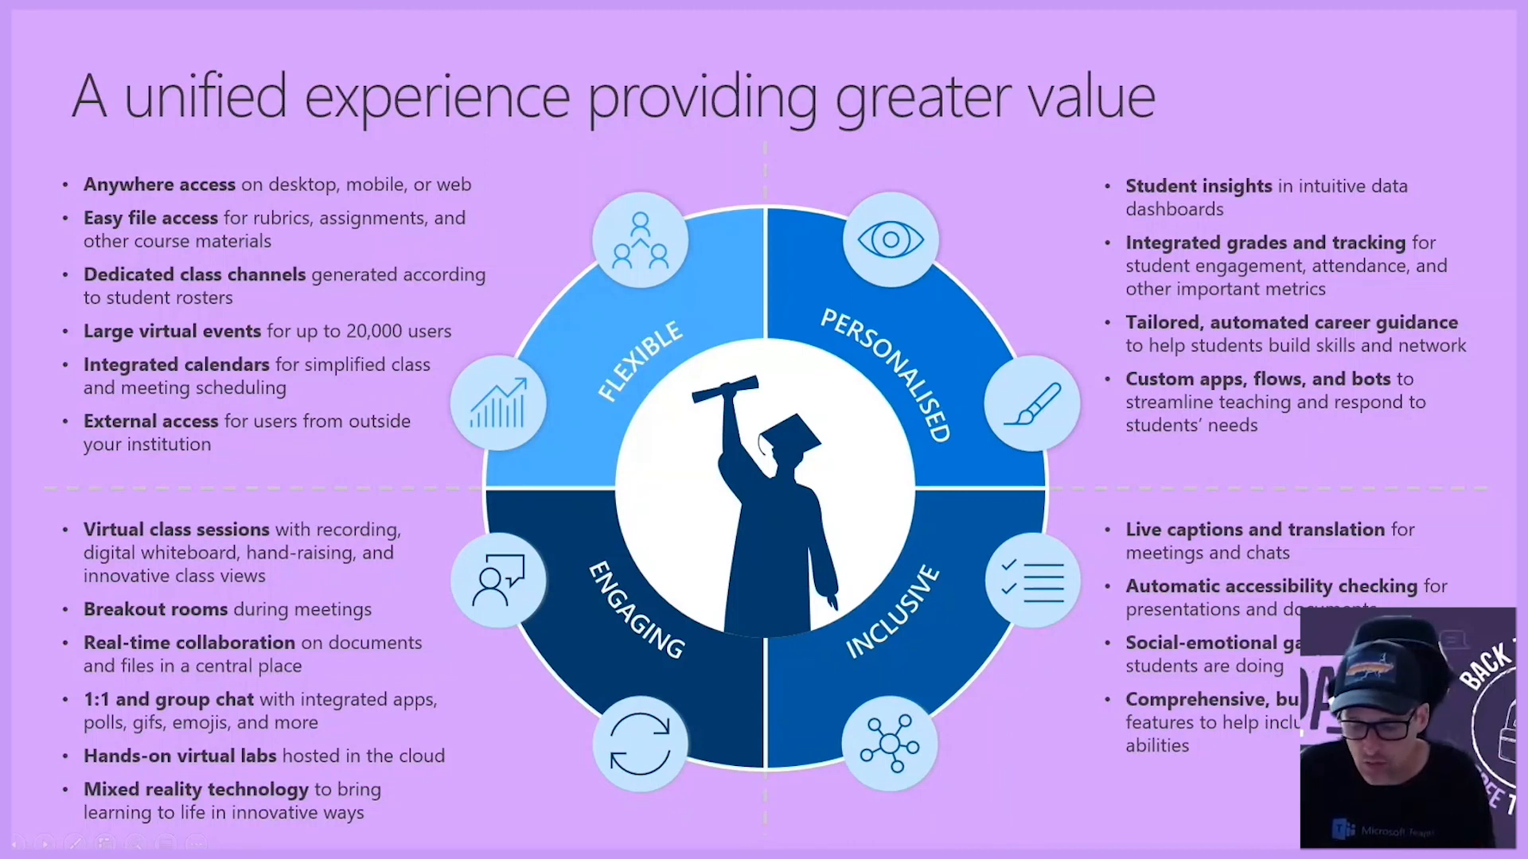
key("Right")
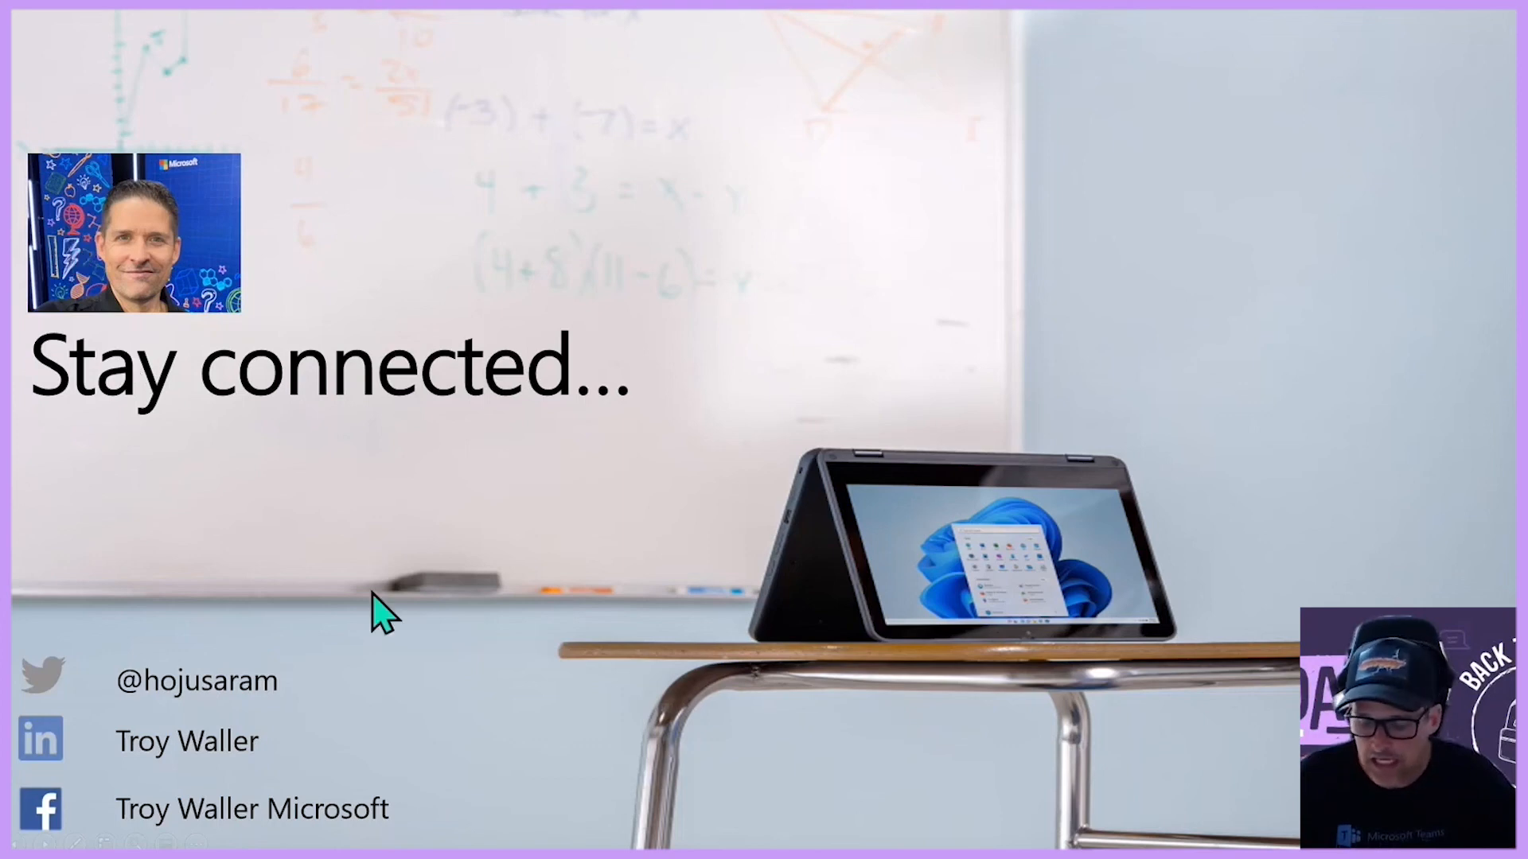
key("Right")
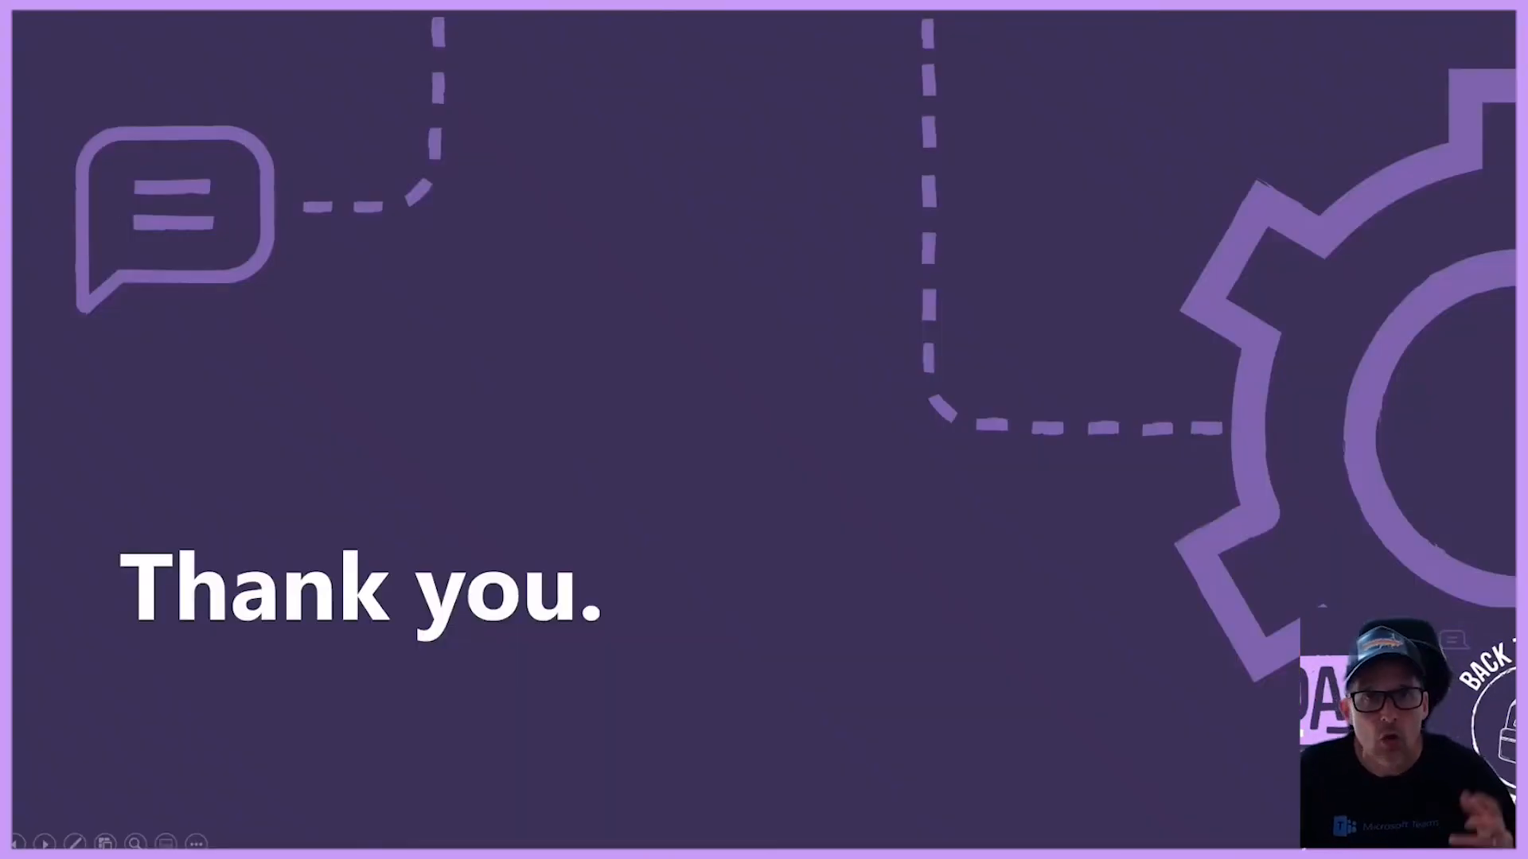